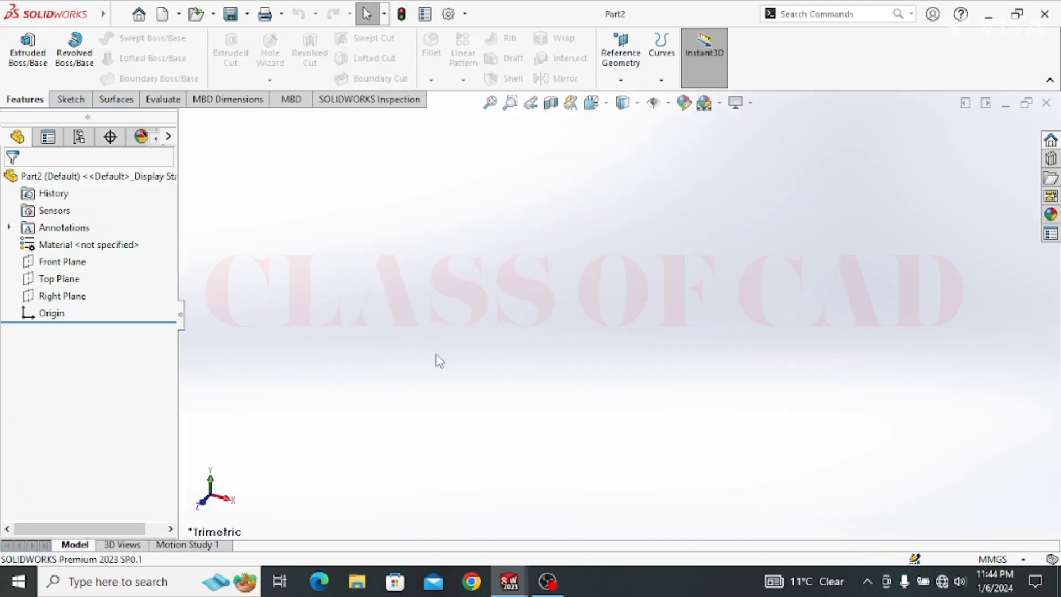
On the Top Plane, sketch a vertical centerline about 63.5 mm down to the origin and a horizontal one about 158 mm leftward from it
click(59, 279)
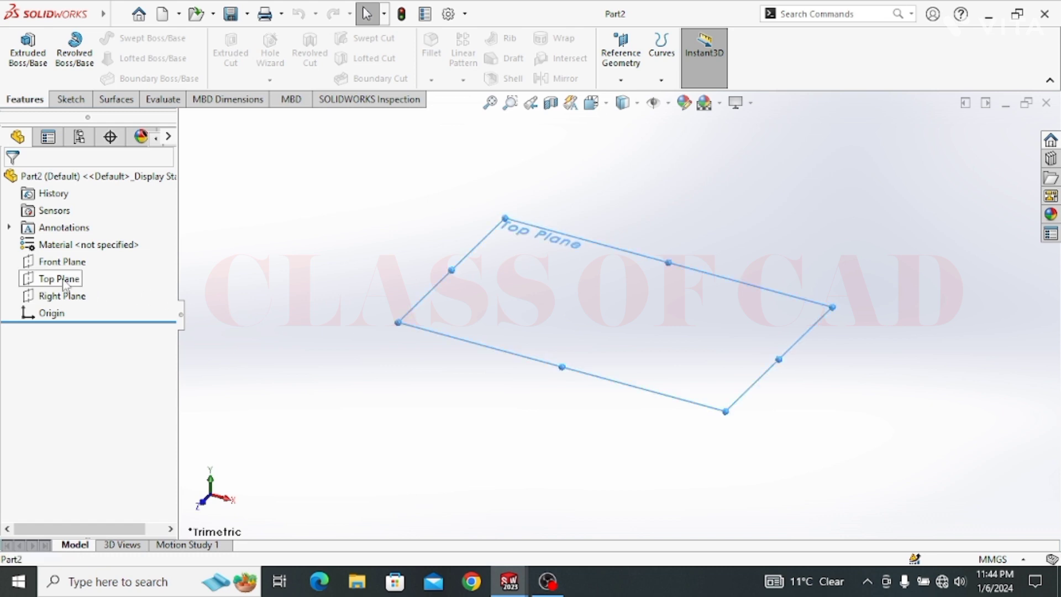
click(78, 256)
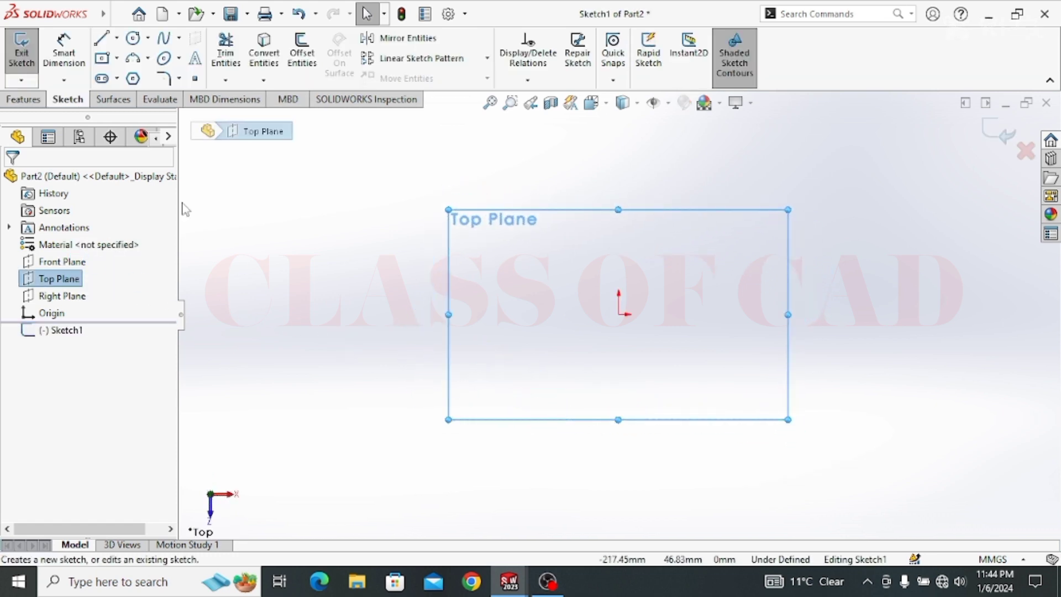
click(117, 38)
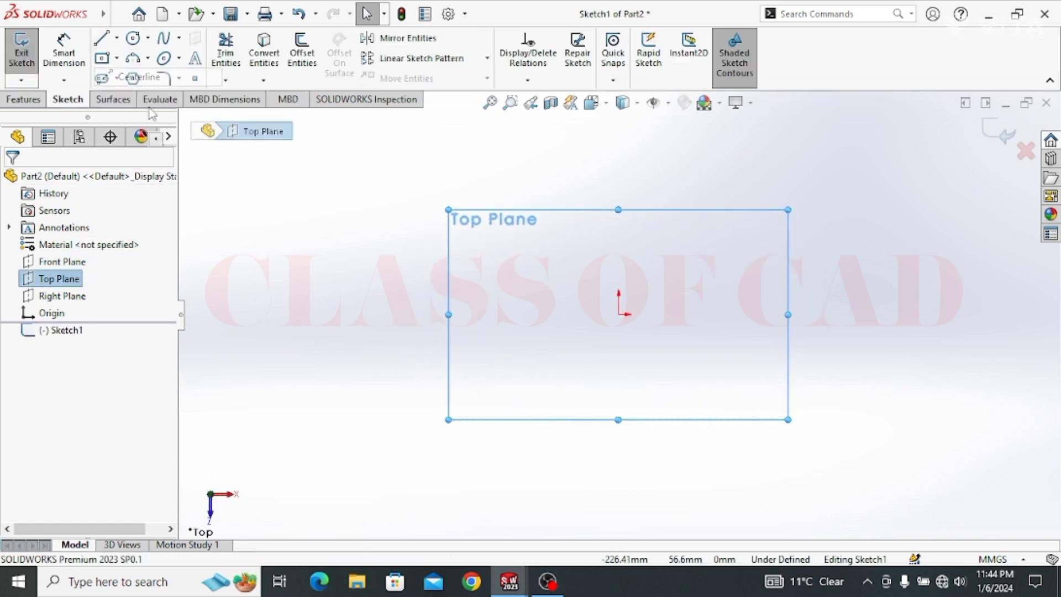
click(124, 75)
click(618, 193)
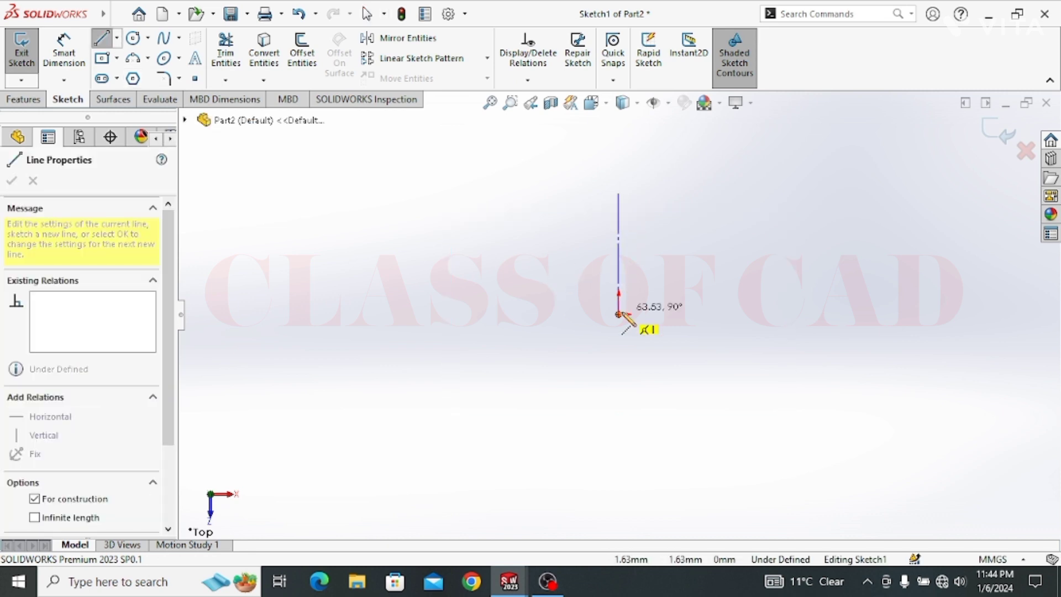
click(619, 314)
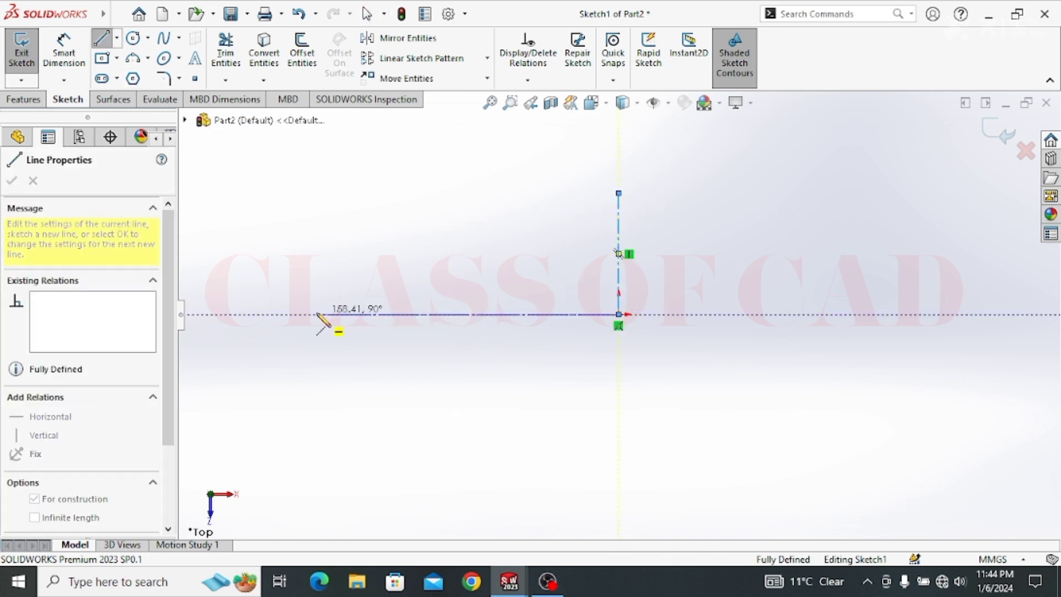
click(315, 315)
key(Escape)
key(Escape)
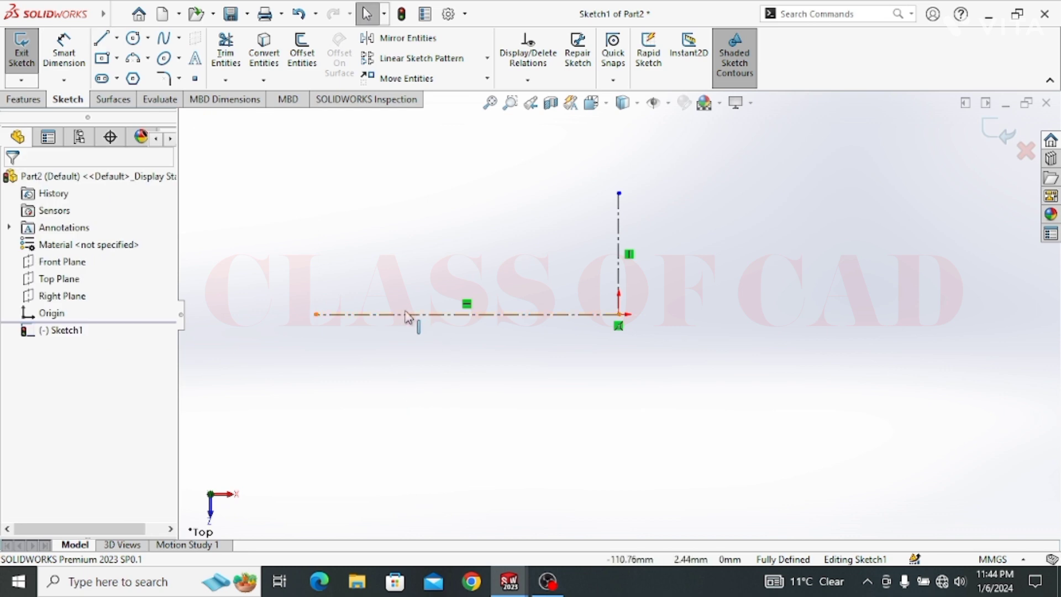
Turn on Dynamic Mirror about the horizontal centerline
click(412, 315)
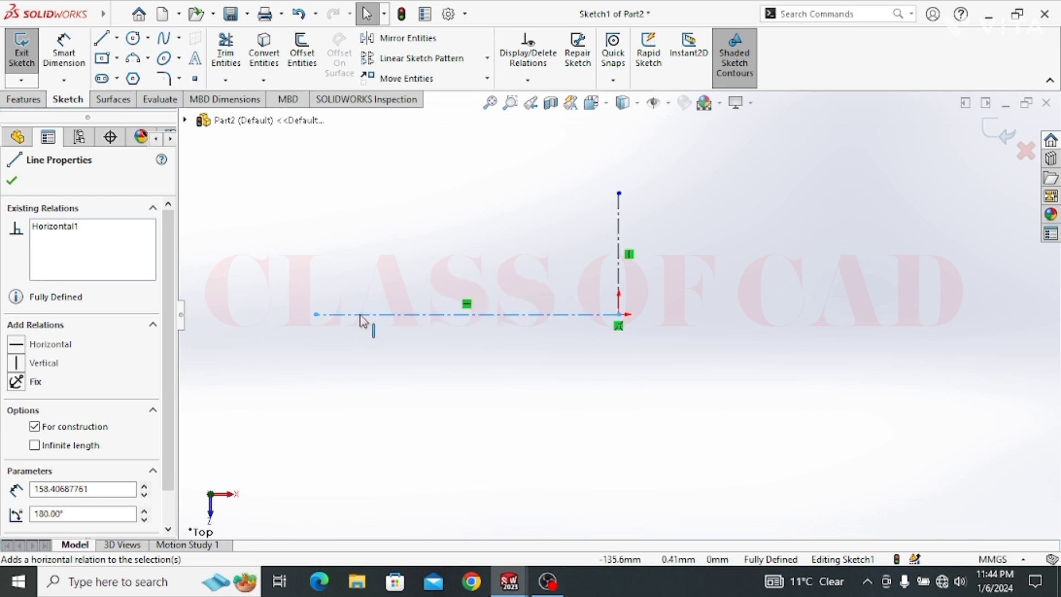
click(386, 360)
click(356, 314)
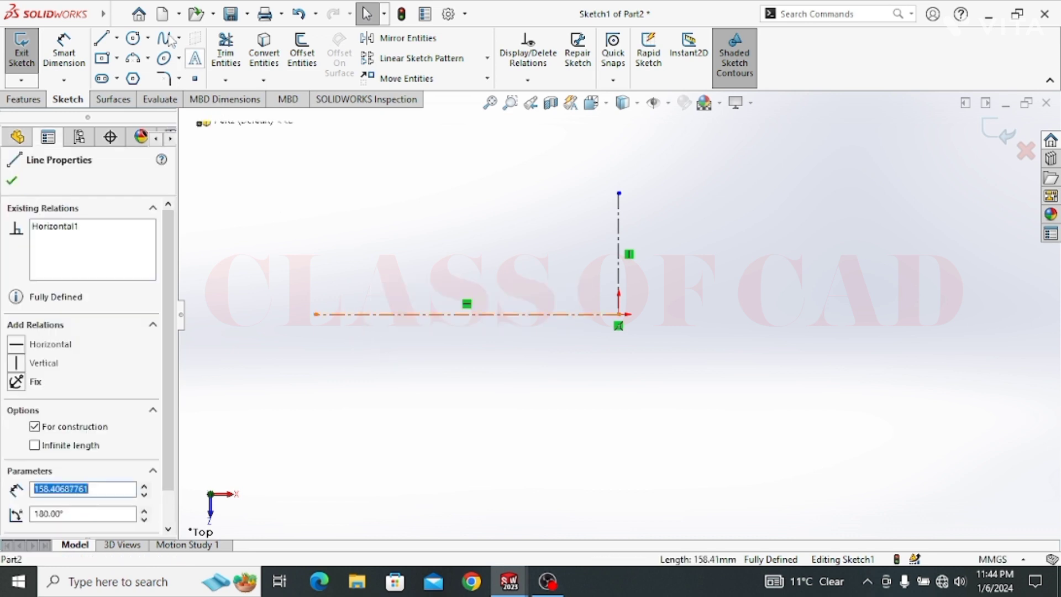
mouse_move(103, 17)
click(242, 15)
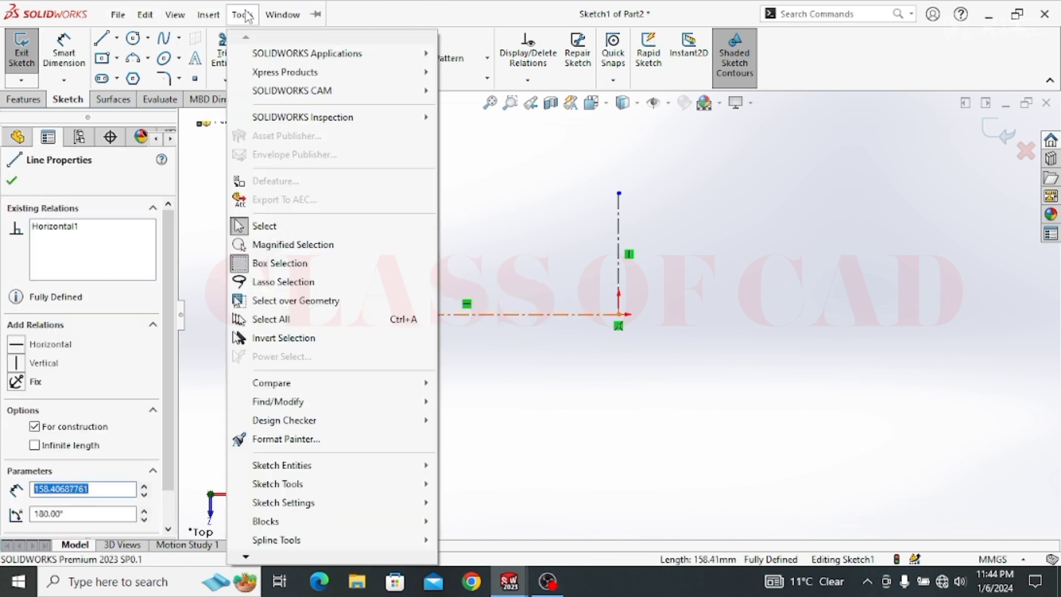
mouse_move(298, 492)
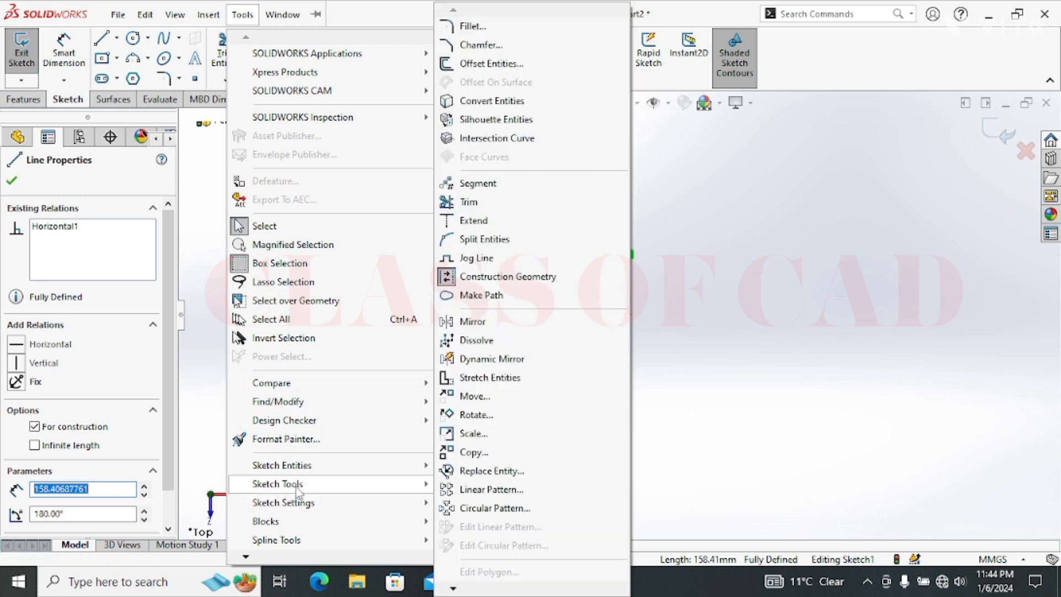
click(463, 359)
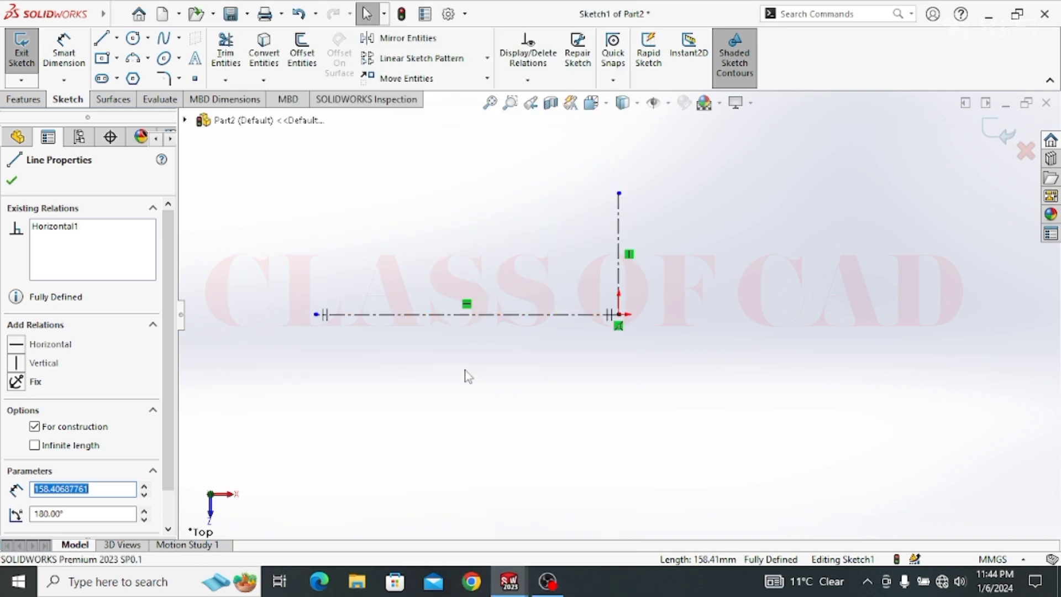
click(200, 253)
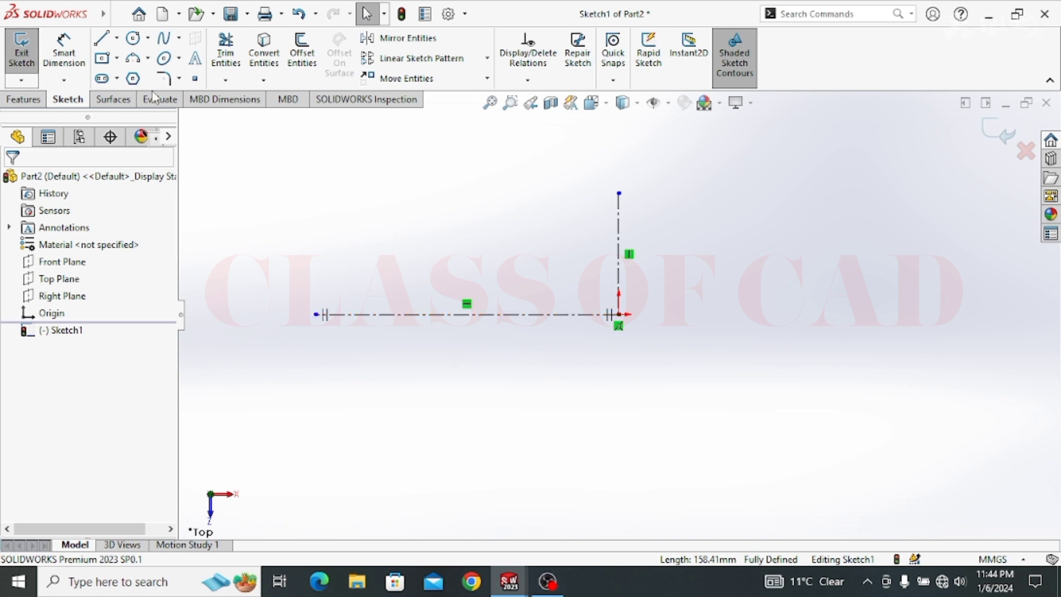
Sketch the mirrored outer edge from the centerline downward: long vertical, 45° line about 22 mm, vertical about 16 mm, shorter 45° line, short horizontal
click(101, 40)
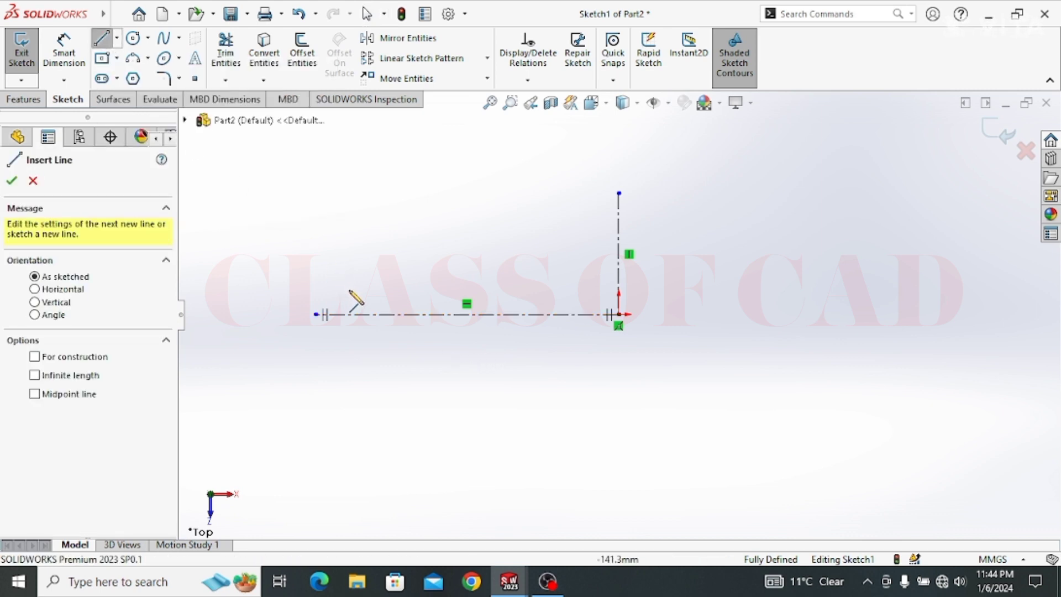
scroll(476, 348, up, 2)
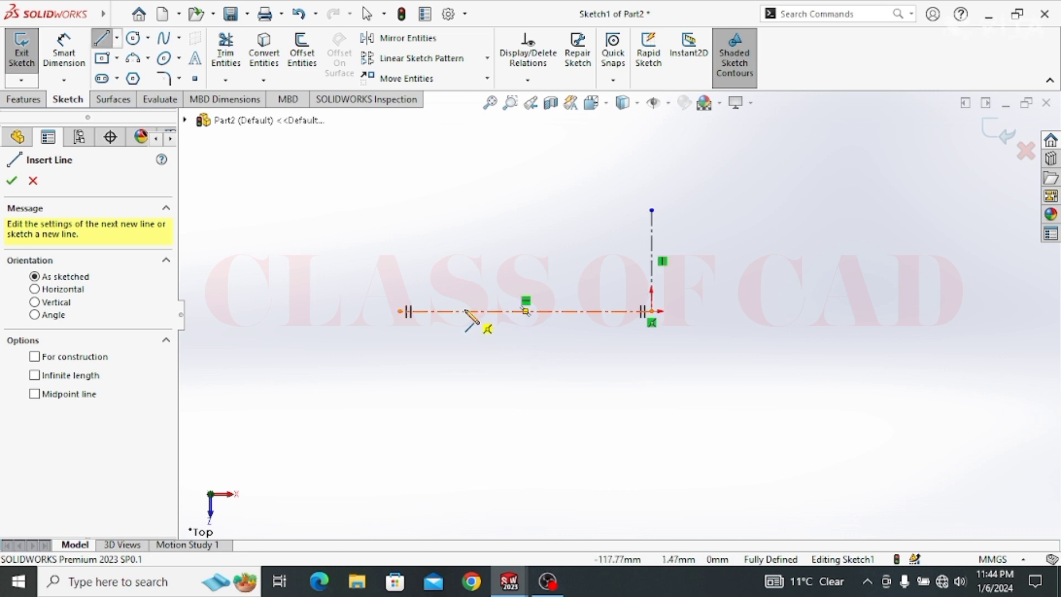
click(466, 311)
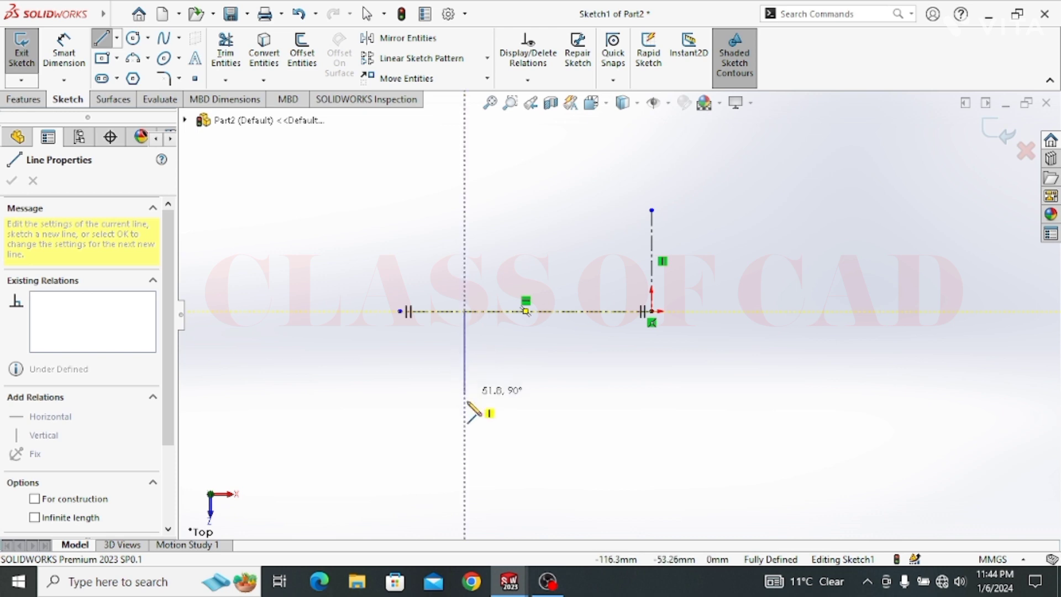
click(464, 439)
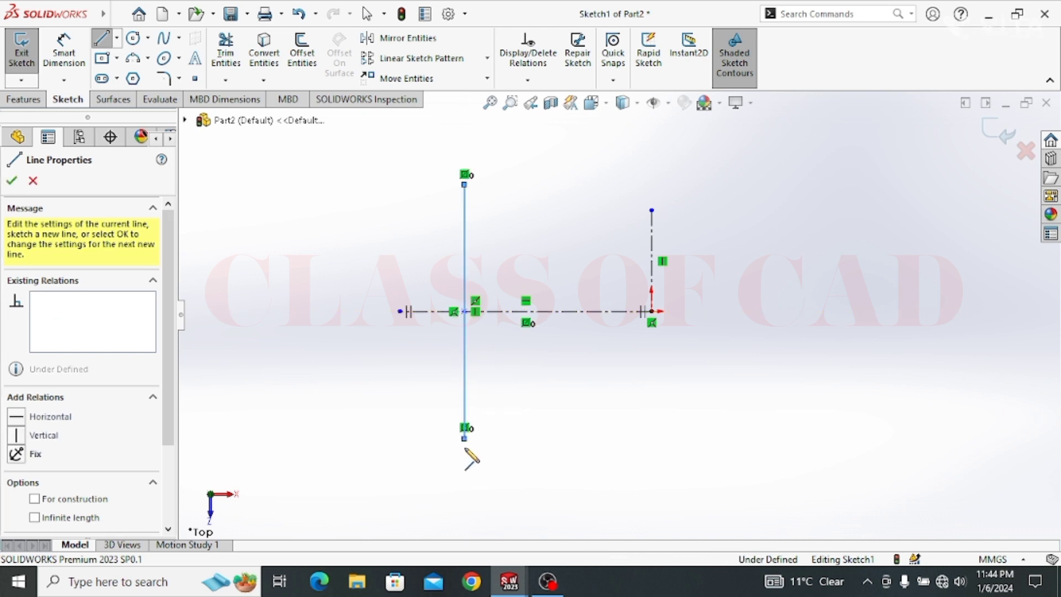
click(440, 463)
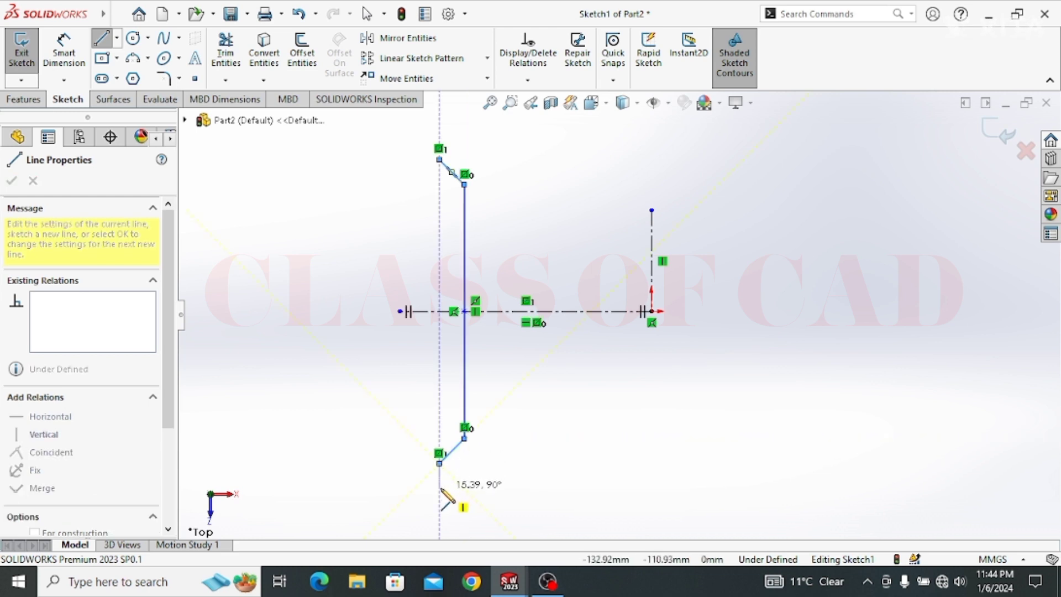
click(440, 489)
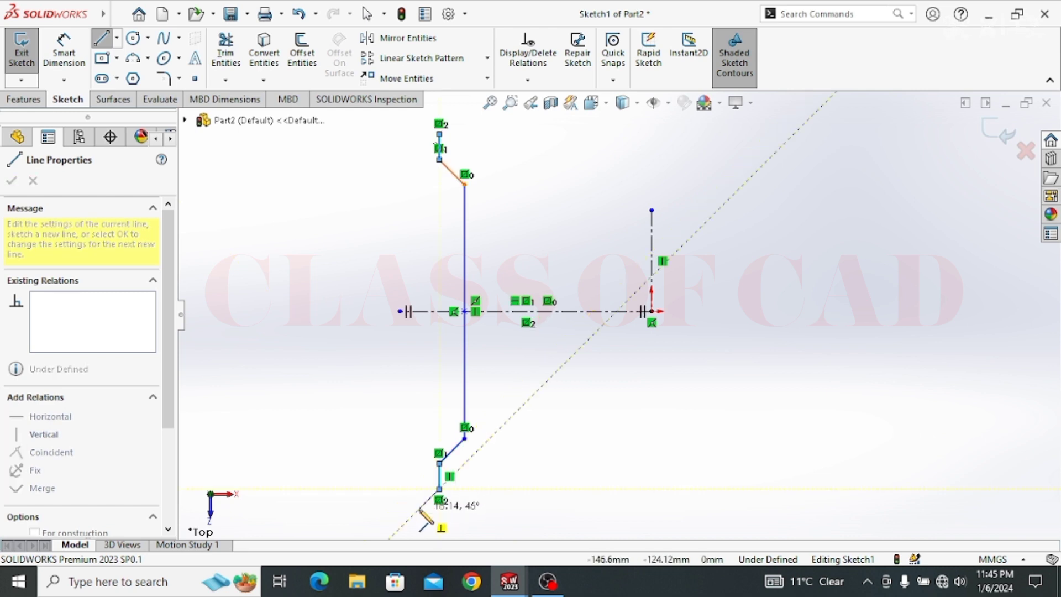
click(419, 509)
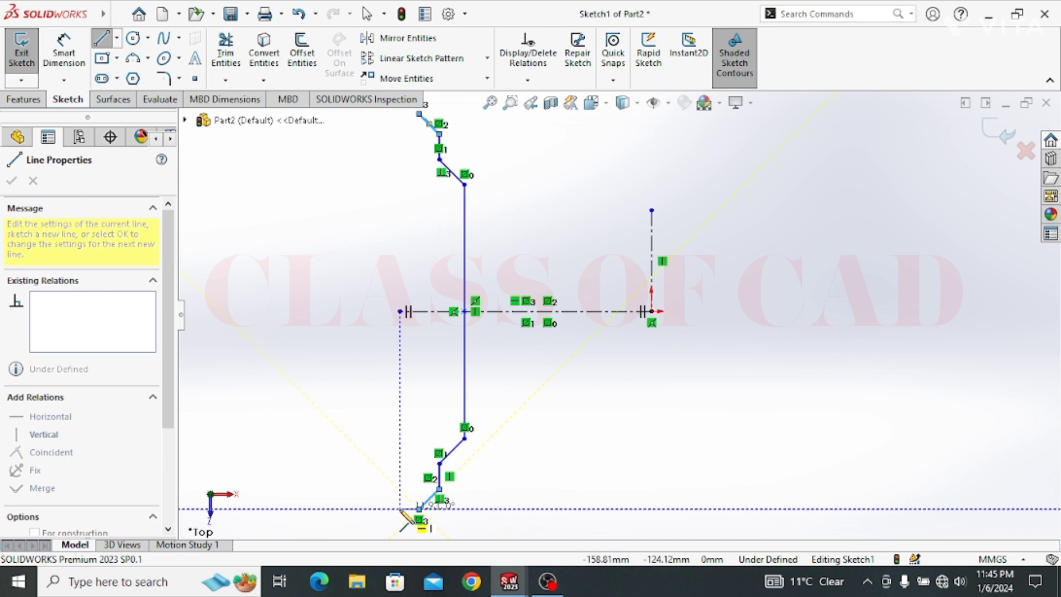
click(399, 508)
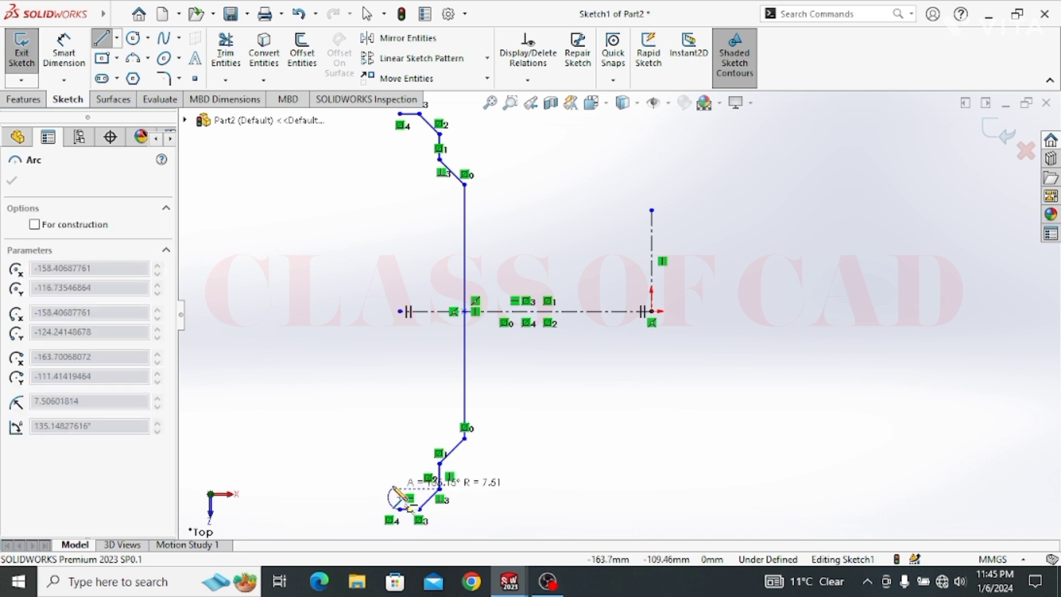
Close the mirrored profile with a small end arc, a vertical about 21 mm, a 45° line about 26 mm and a vertical to the centerline
click(400, 491)
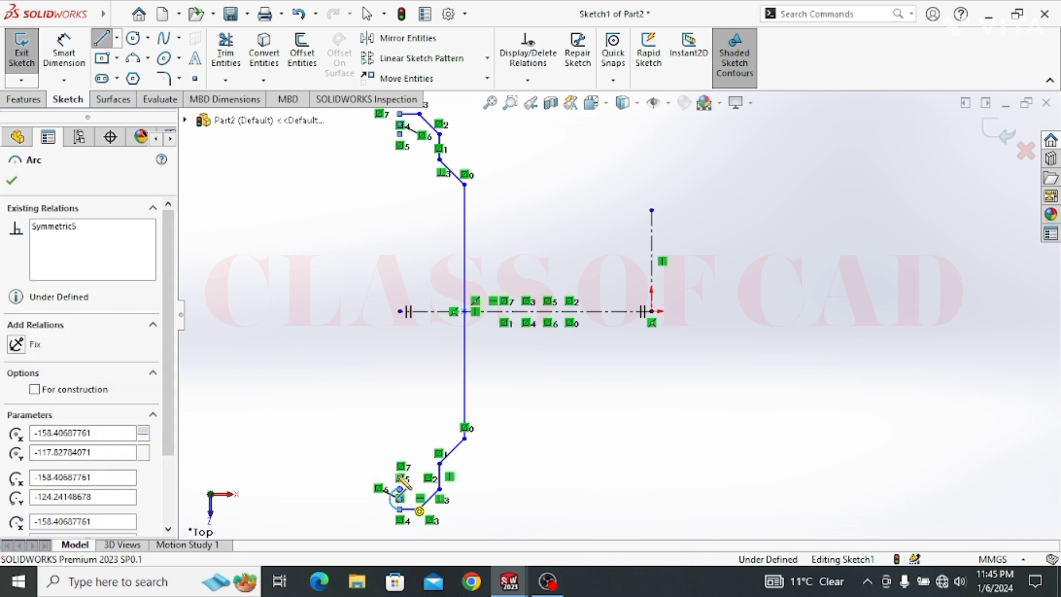
click(400, 458)
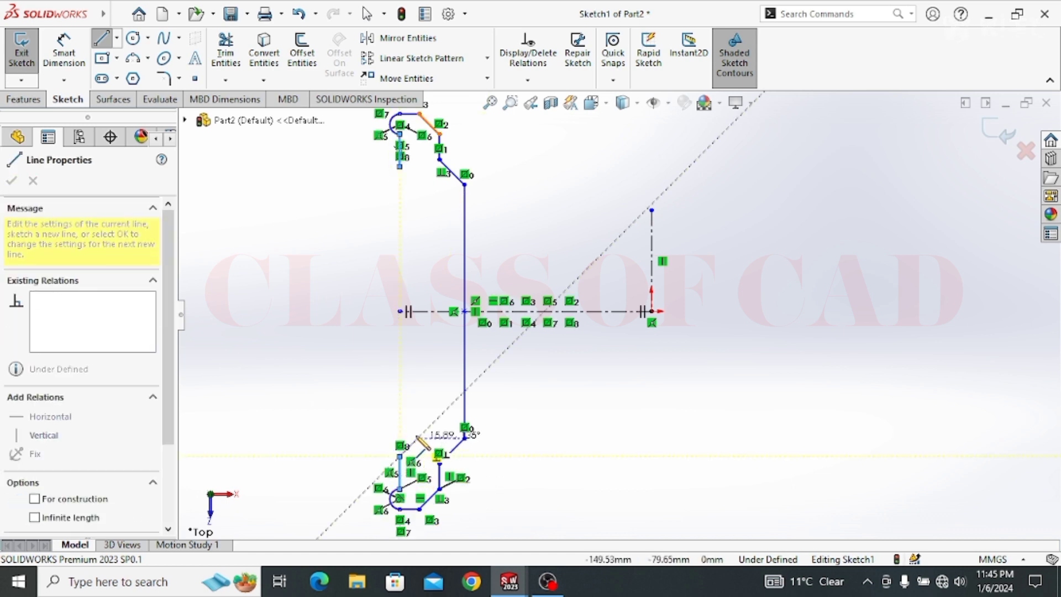
click(430, 427)
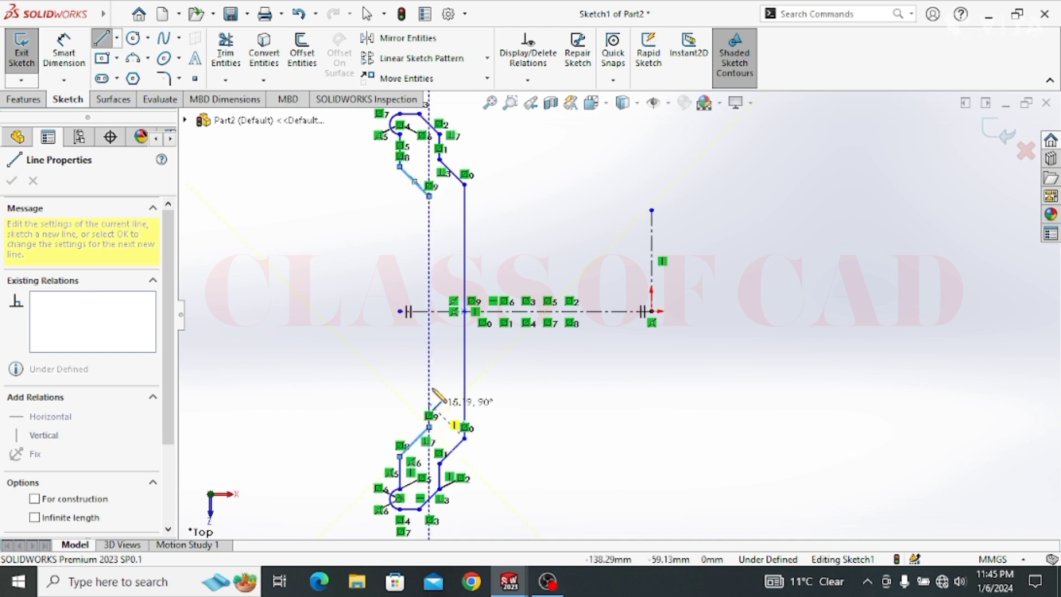
click(430, 311)
key(Escape)
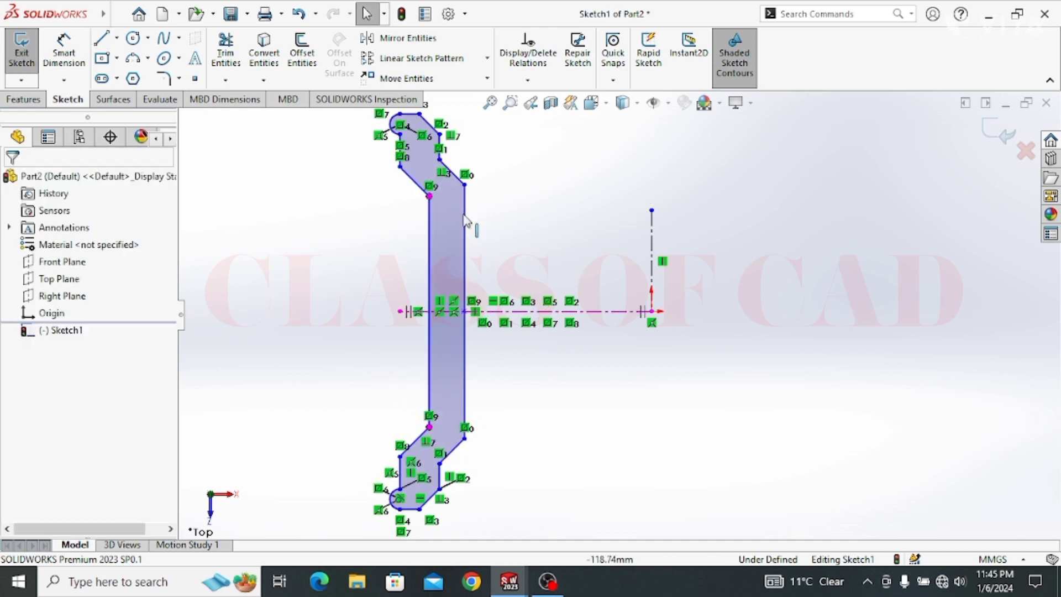
scroll(474, 222, down, 2)
scroll(473, 223, up, 2)
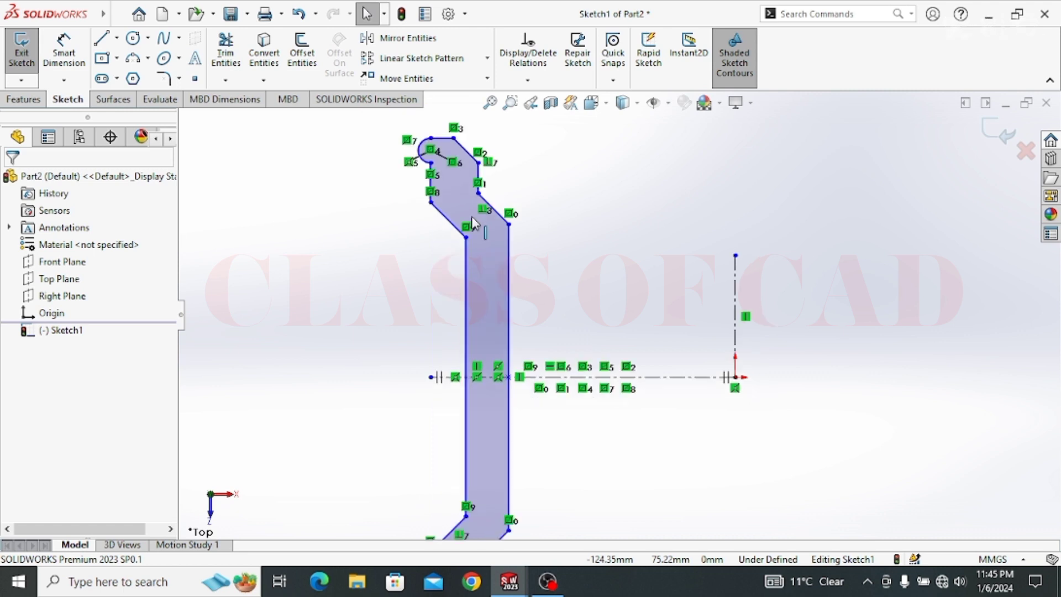
click(471, 236)
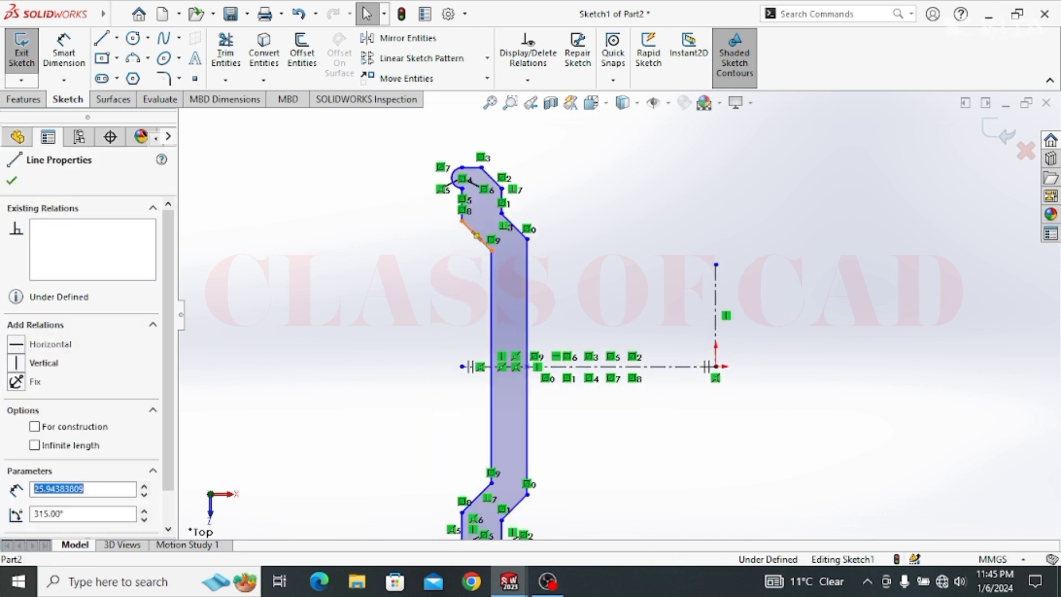
ctrl+click(502, 214)
key(Escape)
Make the long slanted inner and outer lines at the profile's upper end parallel
scroll(489, 203, down, 3)
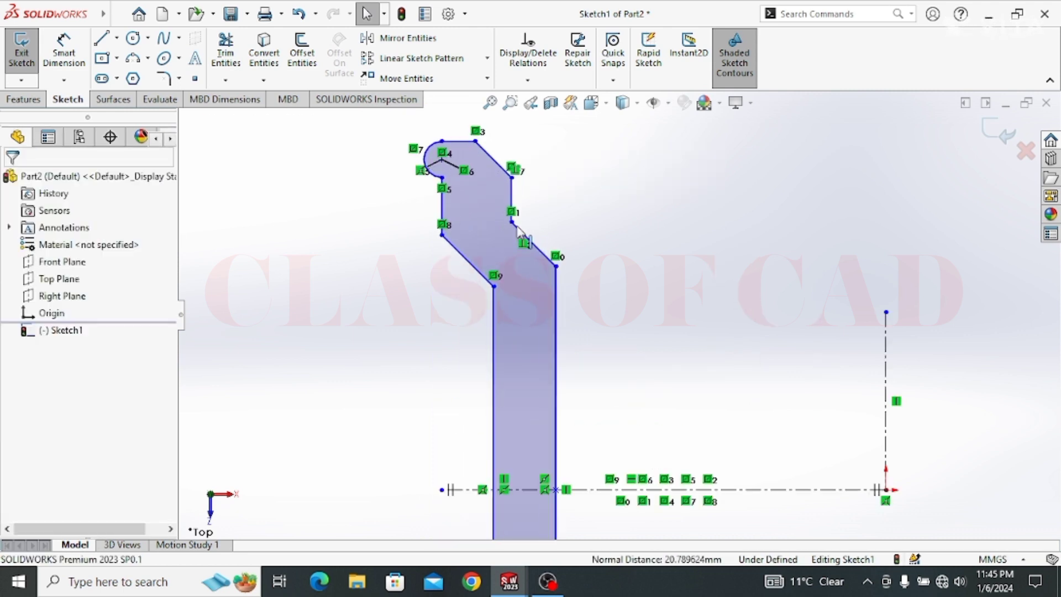
click(450, 237)
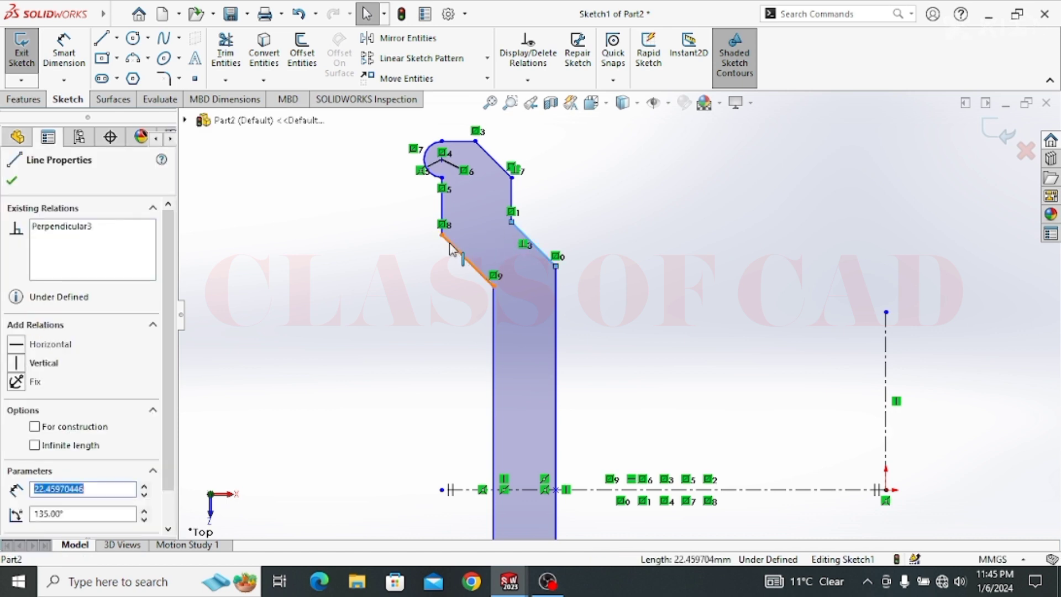
ctrl+click(520, 231)
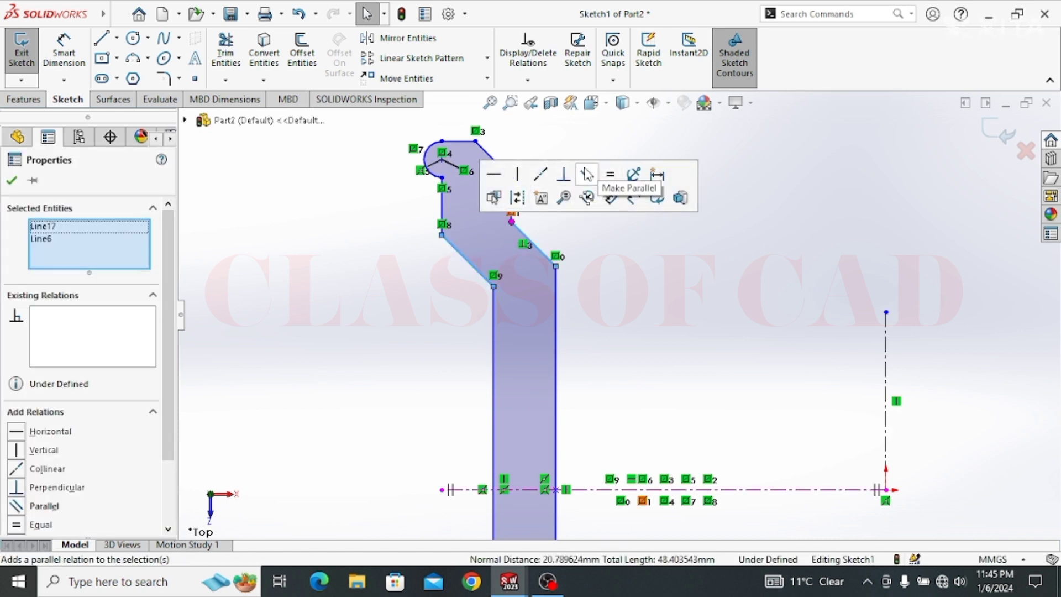
click(588, 175)
click(629, 343)
Check the vertical relations on the profile's two long edges and on the short upright edges at its lower end
scroll(628, 343, down, 2)
ctrl+middle_drag(629, 343, 585, 200)
click(489, 210)
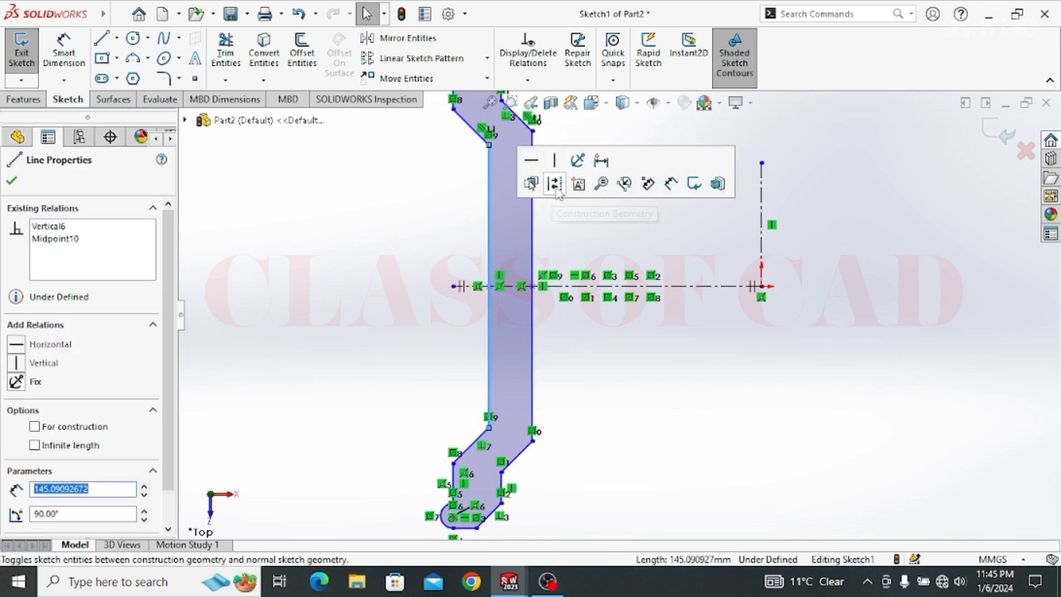
click(555, 166)
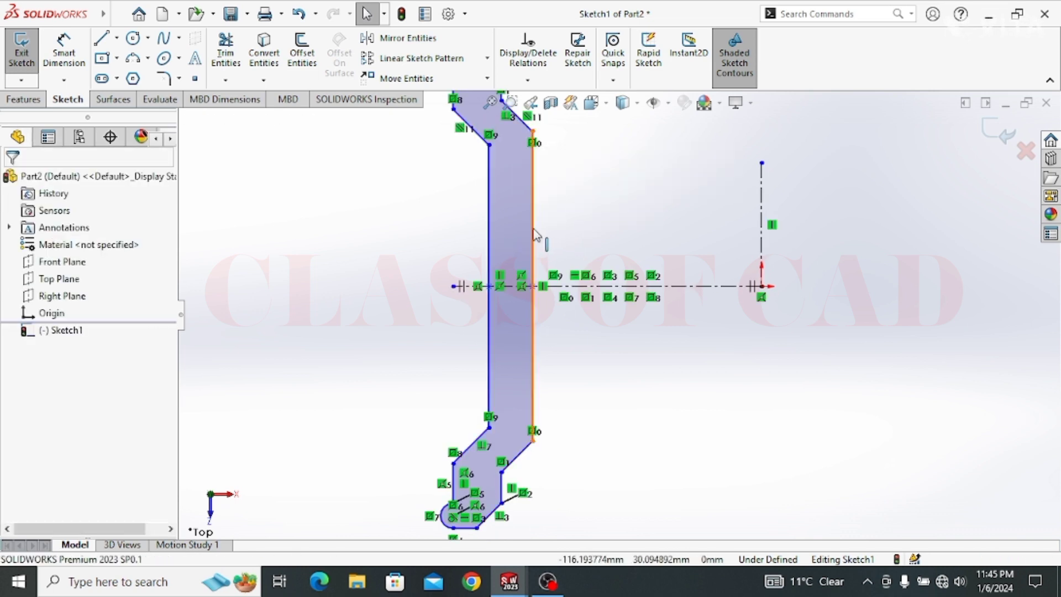
click(532, 209)
click(613, 210)
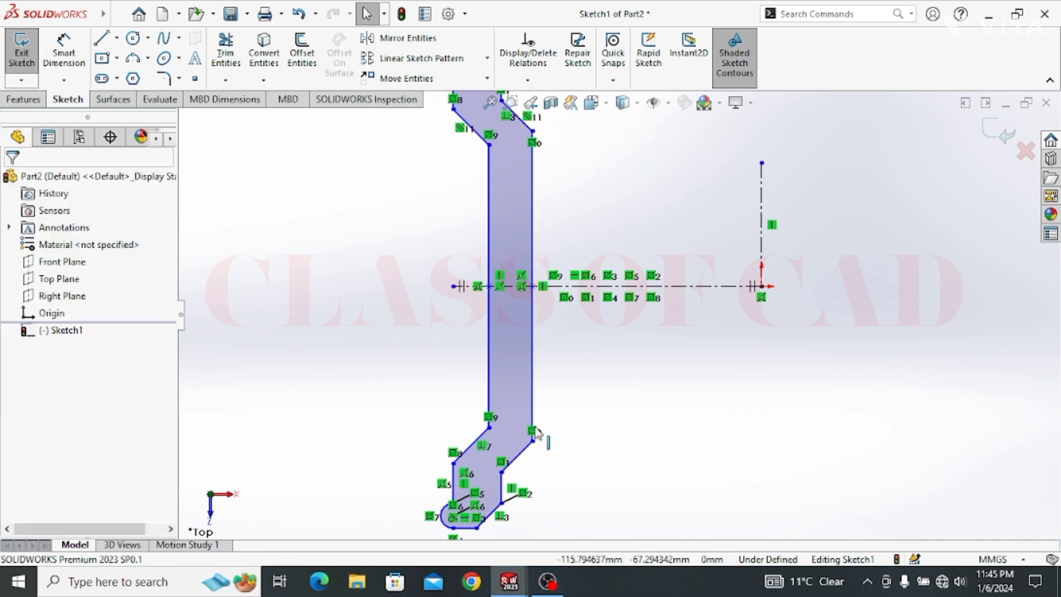
click(504, 488)
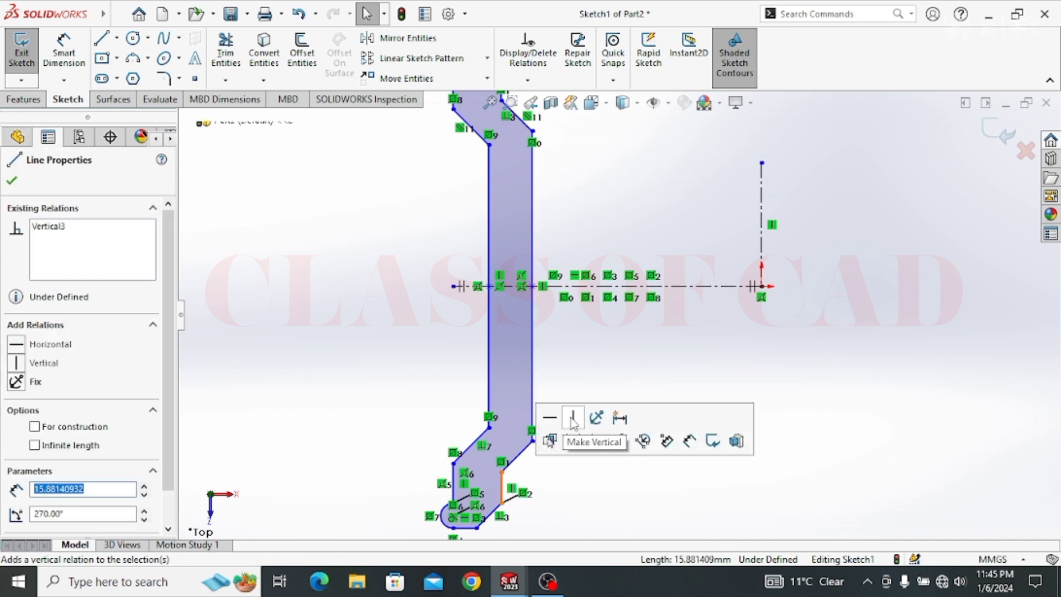
click(564, 512)
click(455, 481)
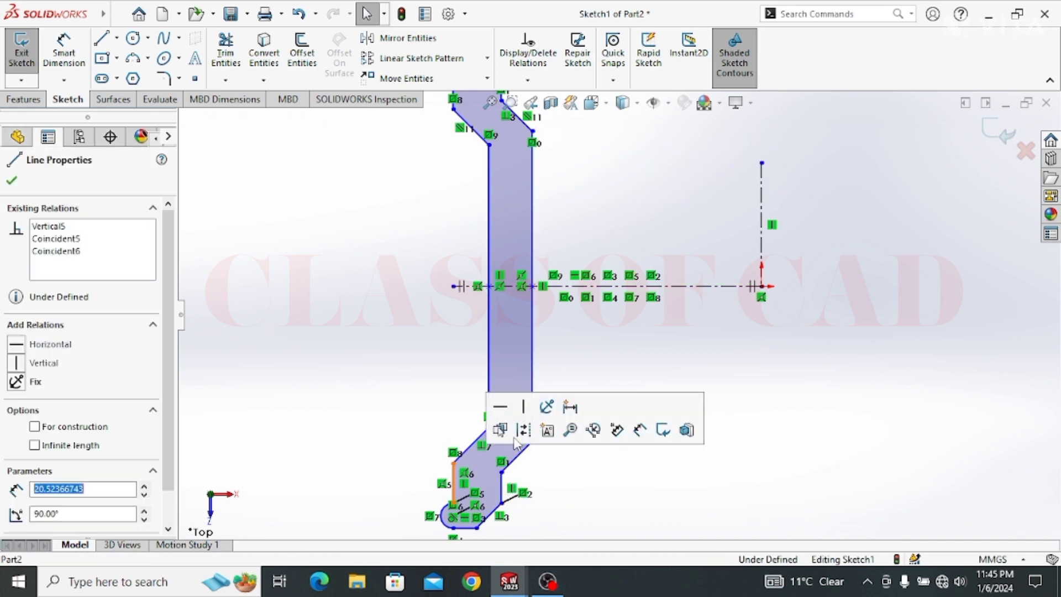
click(633, 399)
scroll(633, 399, up, 3)
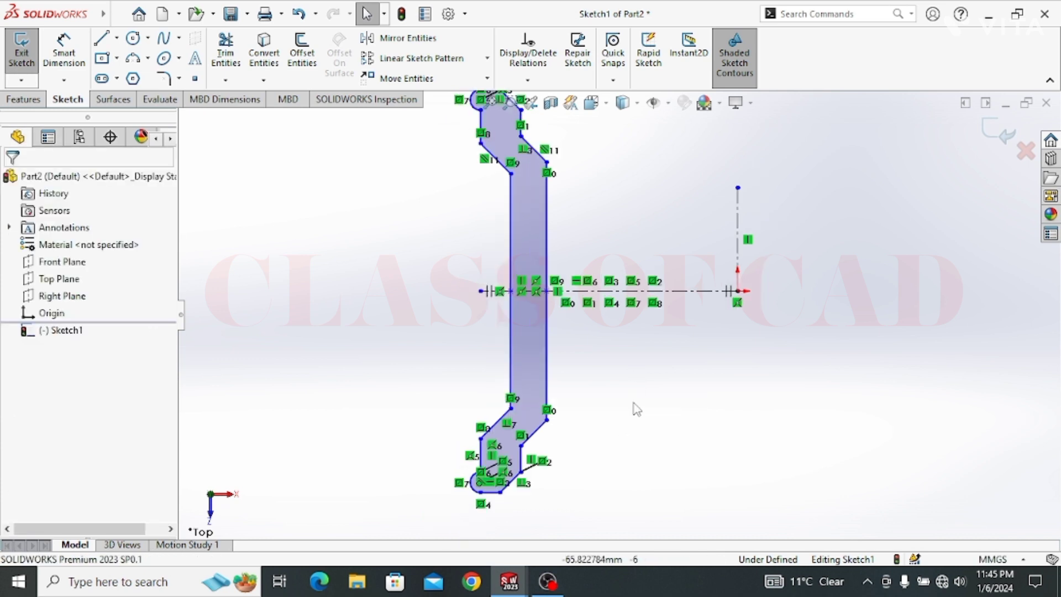
Dimension the profile's short outer vertical edge about the vertical centerline as a 20 mm diameter and exit the sketch
click(72, 55)
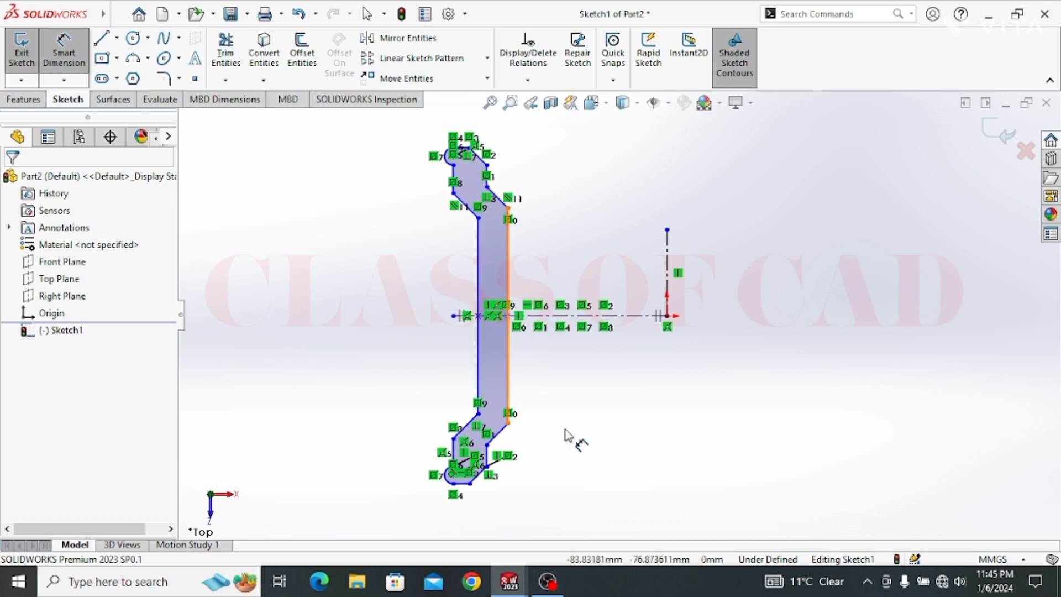
click(454, 451)
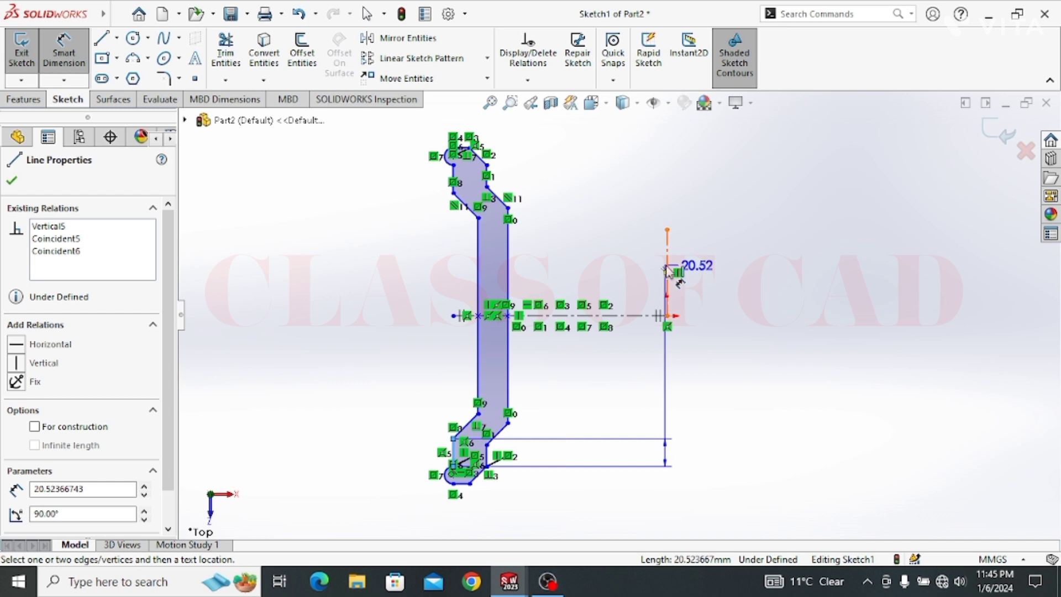
click(667, 269)
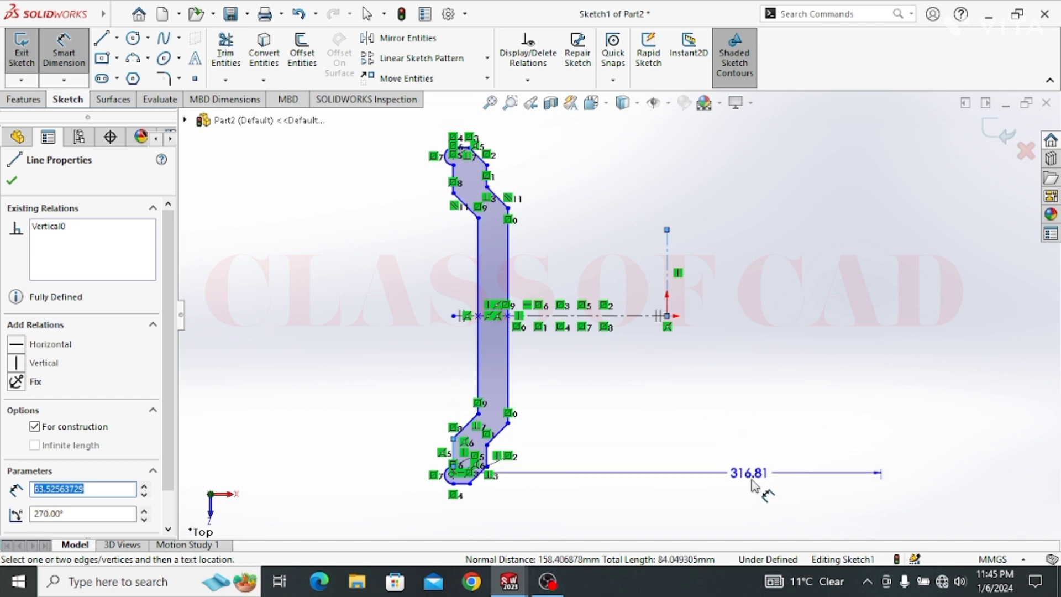
click(757, 500)
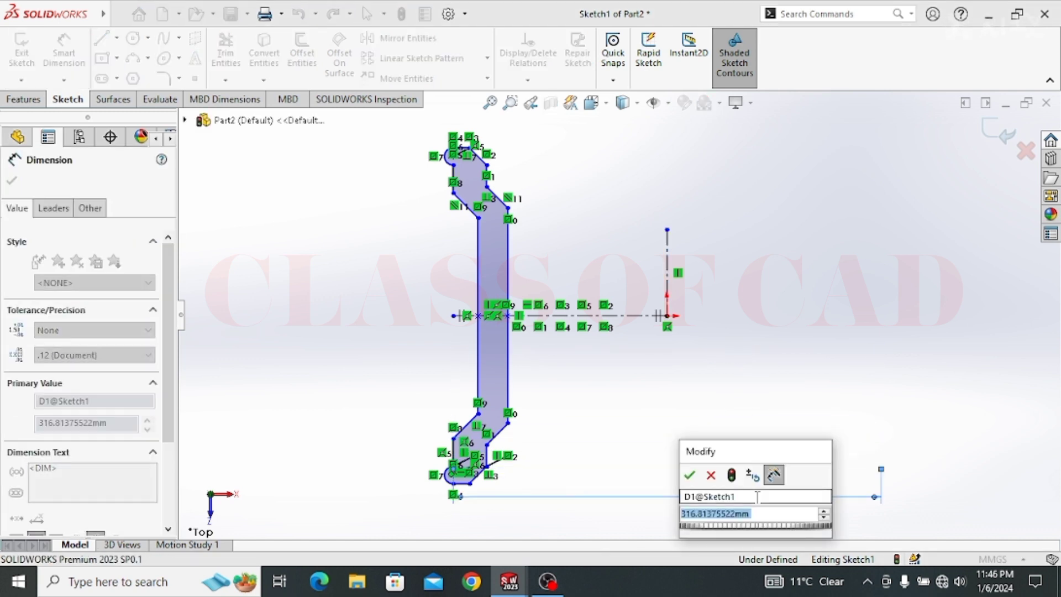
text(20)
key(Return)
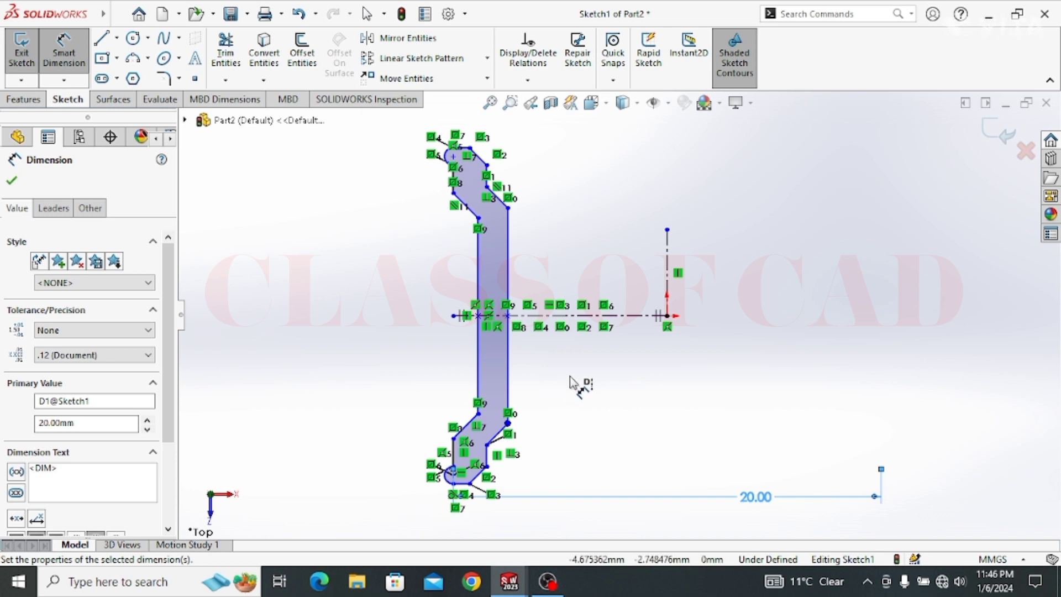
click(996, 143)
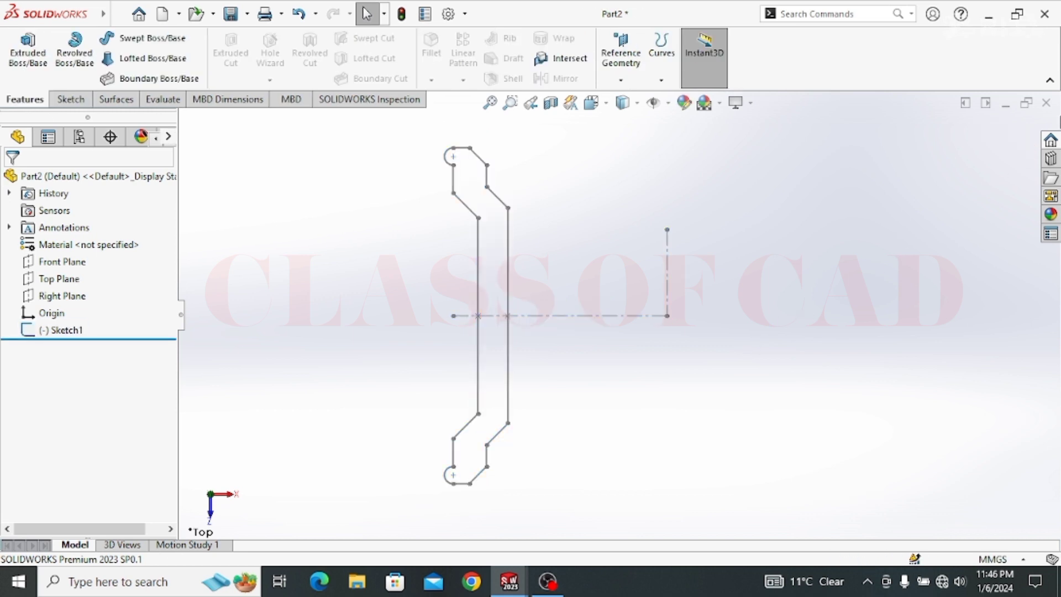
Close Part2 and open Sketch1 of Part1 for editing
click(1046, 102)
click(480, 301)
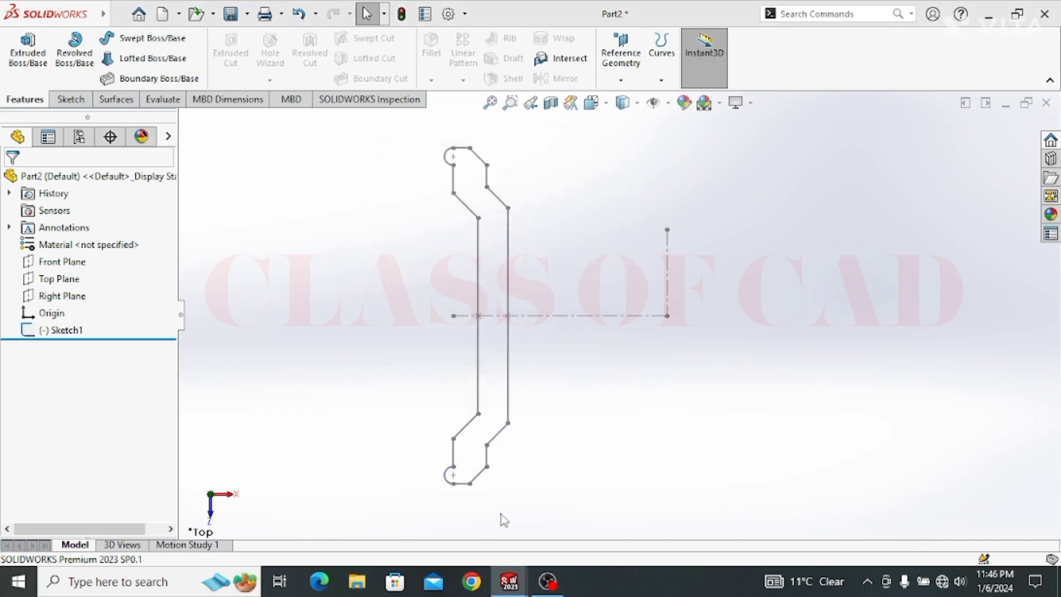
click(54, 330)
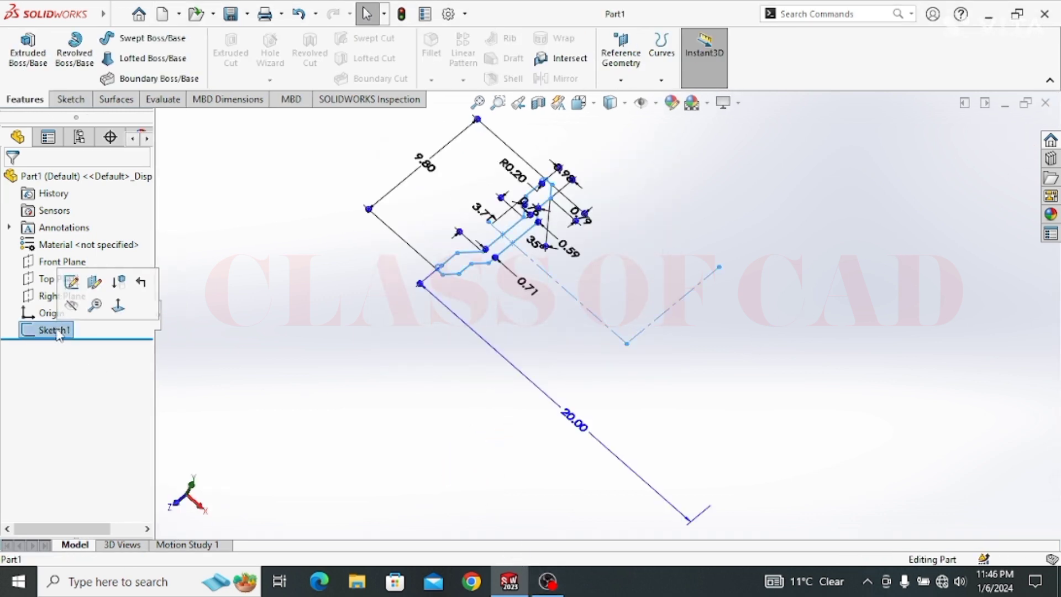
click(84, 283)
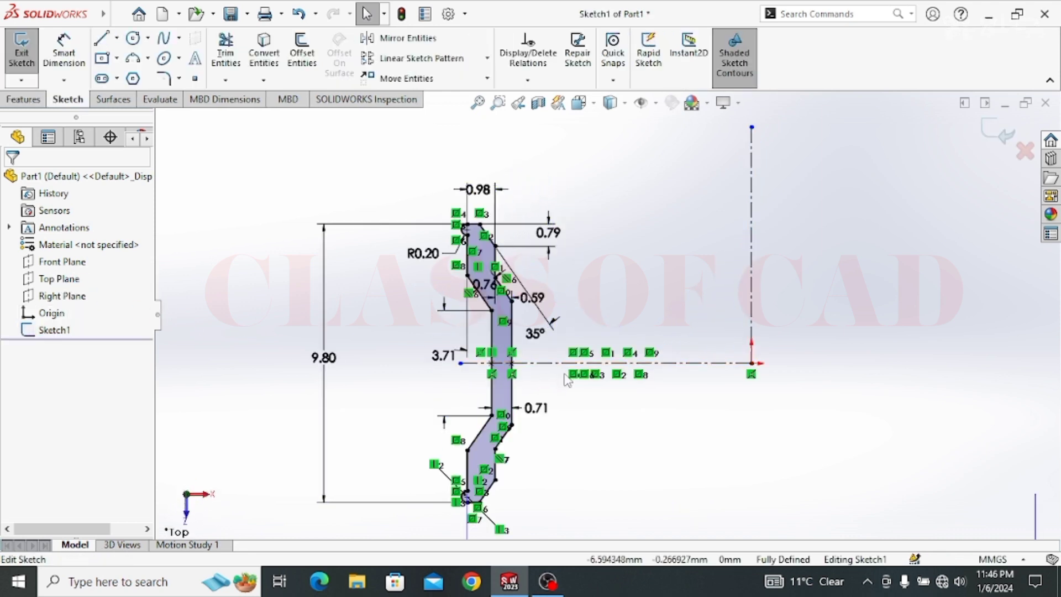
Examine the dimensions and relations of the completed rim profile in Sketch1 of Part1
scroll(566, 380, up, 2)
ctrl+middle_drag(566, 381, 533, 372)
scroll(530, 374, down, 1)
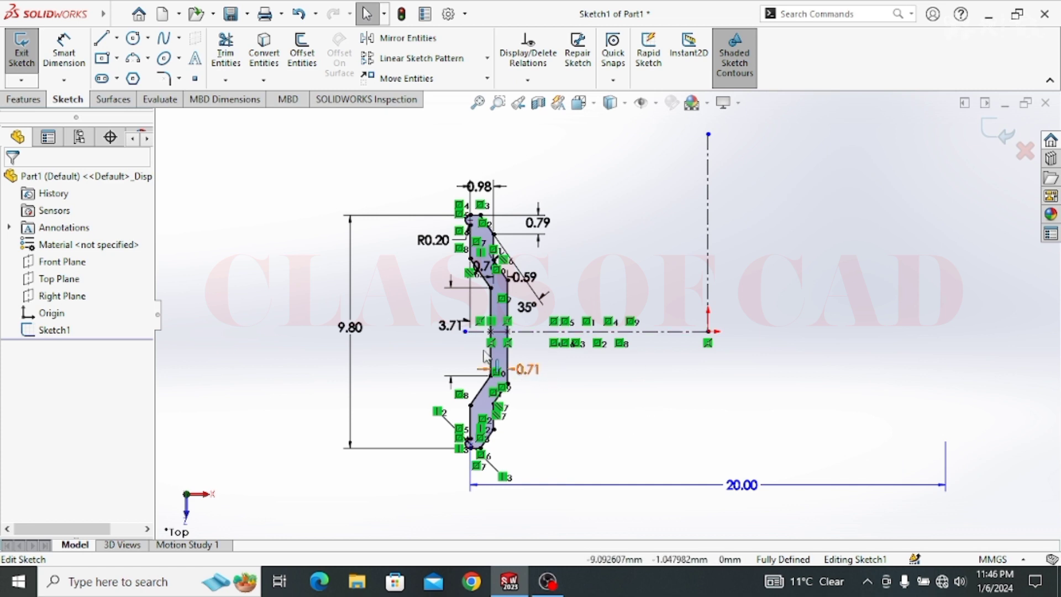
scroll(488, 258, down, 1)
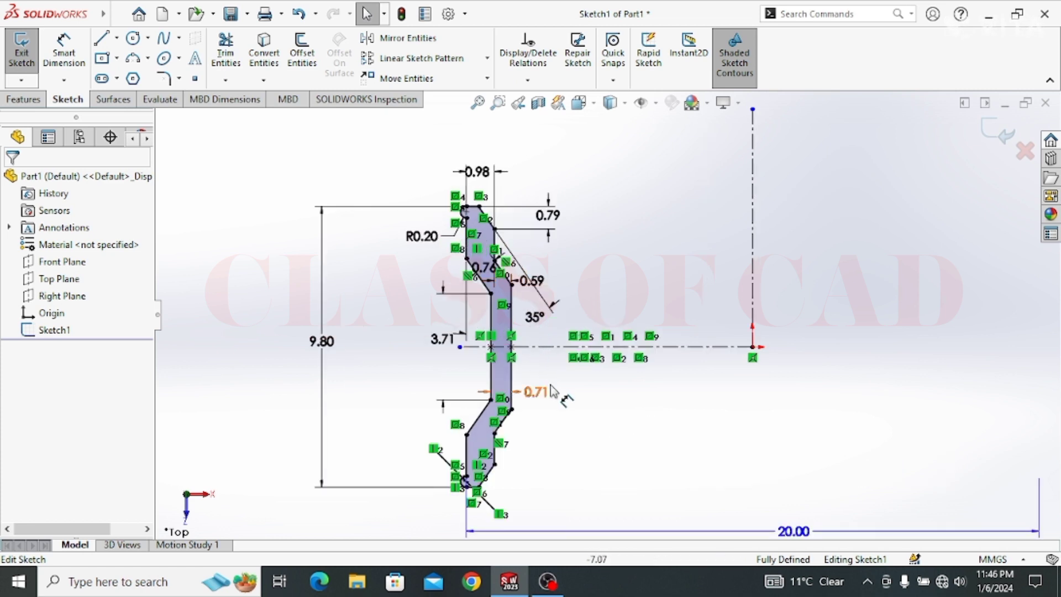
ctrl+middle_drag(571, 424, 570, 403)
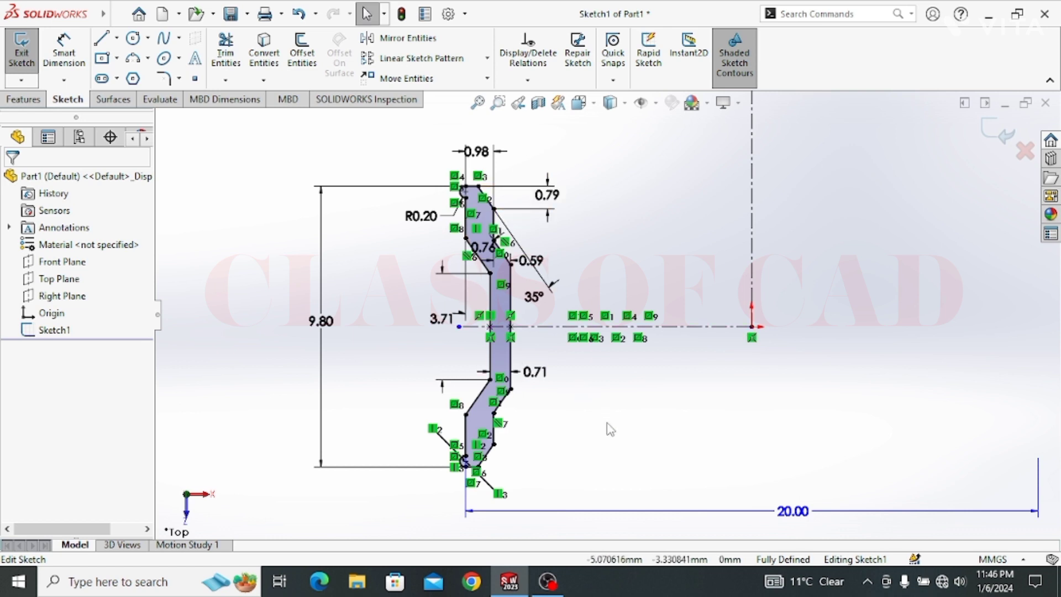
scroll(614, 424, down, 1)
scroll(567, 414, up, 1)
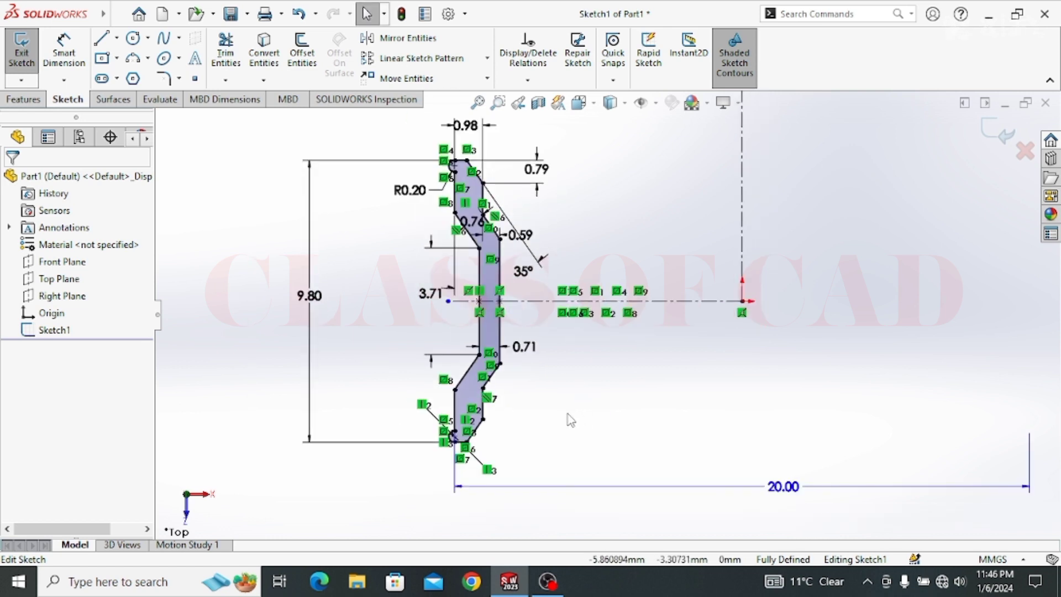
scroll(590, 426, up, 1)
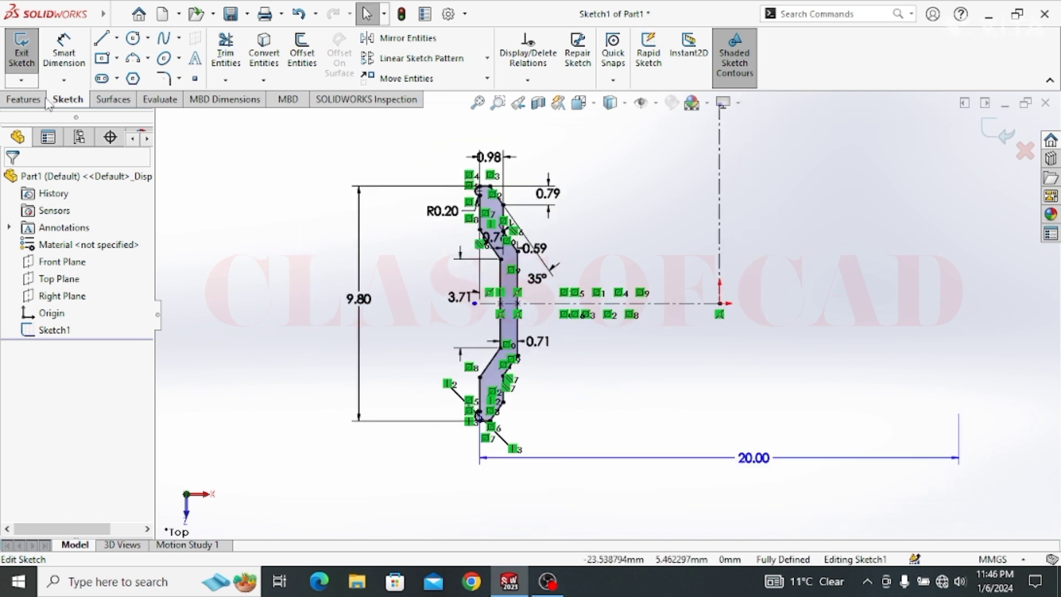
Revolve the closed profile 360° about the vertical centerline as a solid boss
click(25, 100)
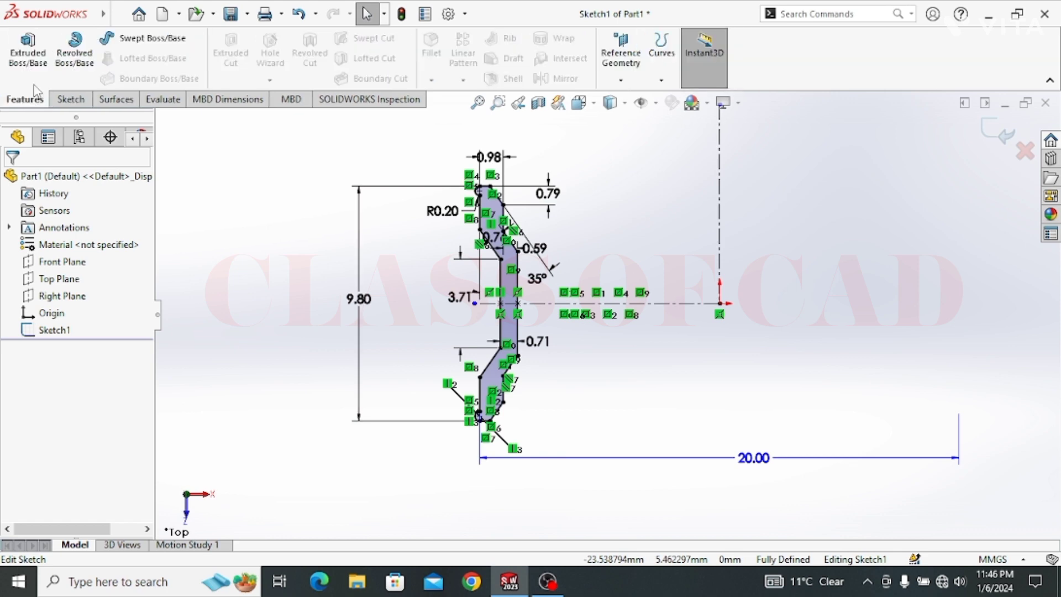
click(67, 67)
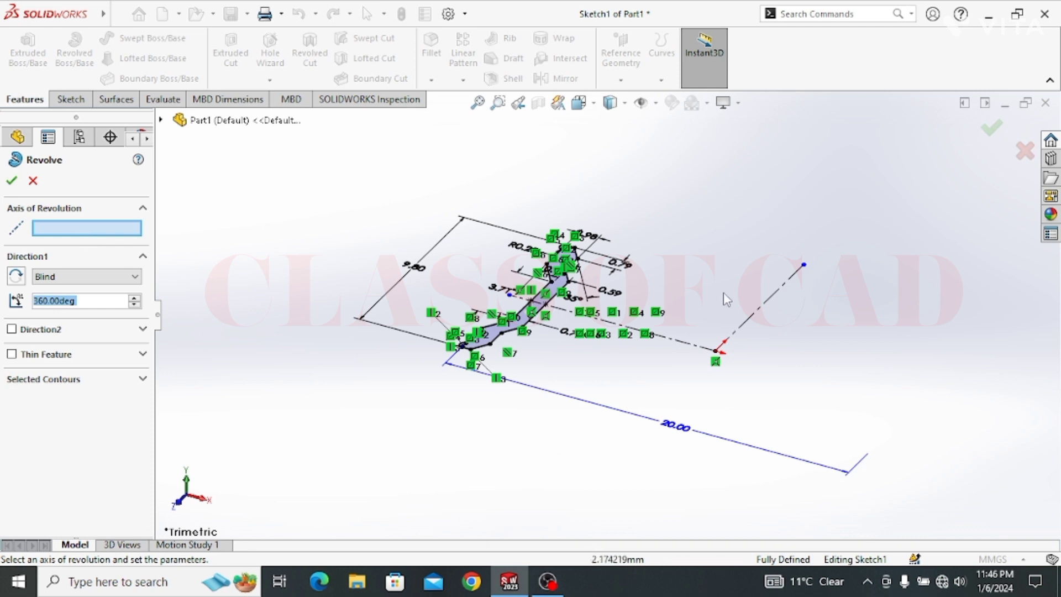
click(777, 300)
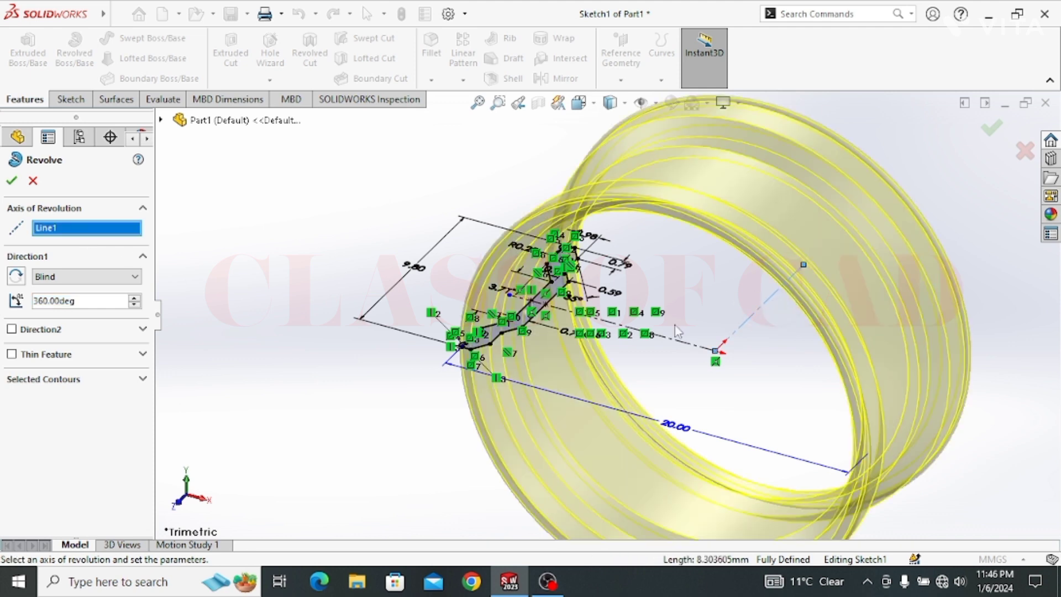
click(11, 182)
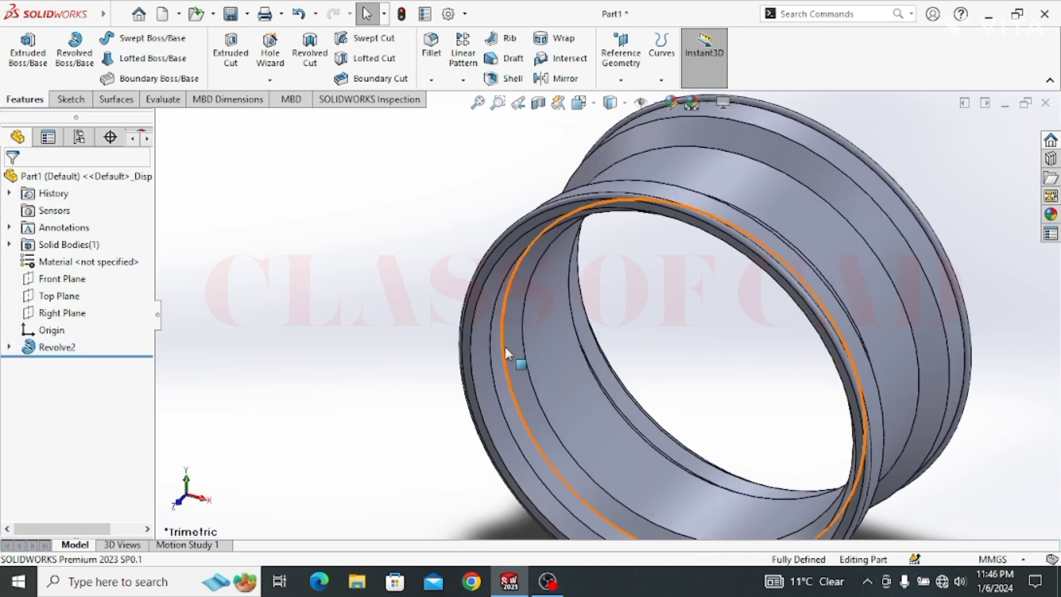
Fillet the inner circular edges near the rim's front opening with a 0.2 mm radius
middle_drag(507, 355, 488, 341)
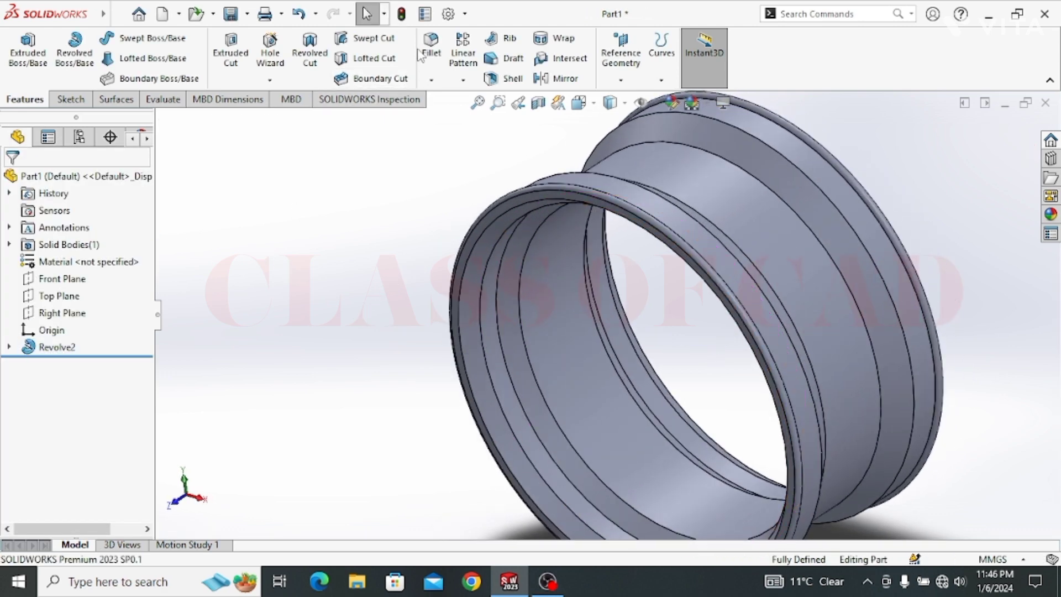
click(523, 343)
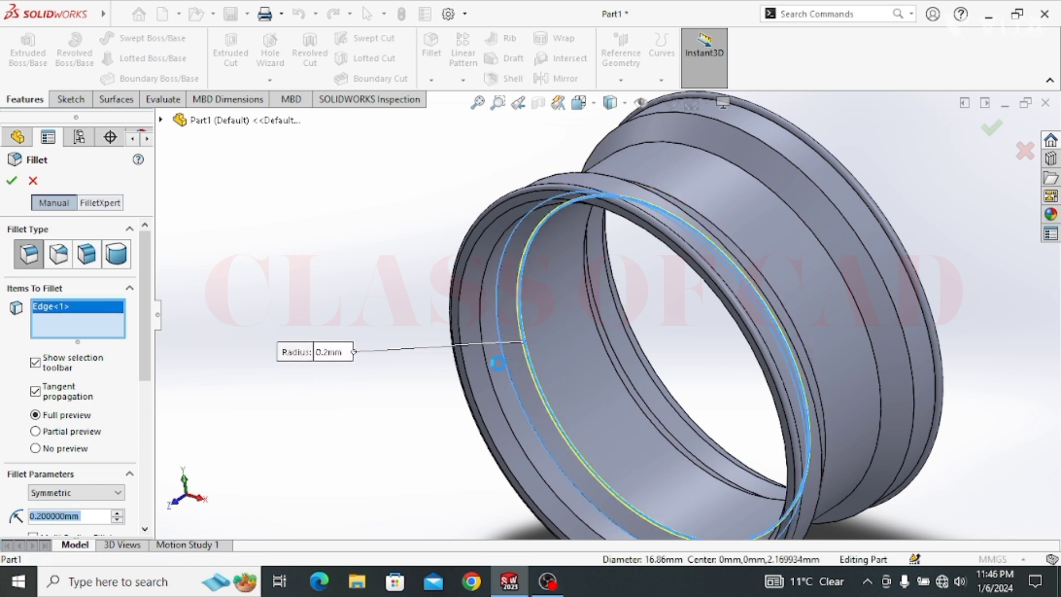
click(498, 363)
click(487, 375)
click(469, 379)
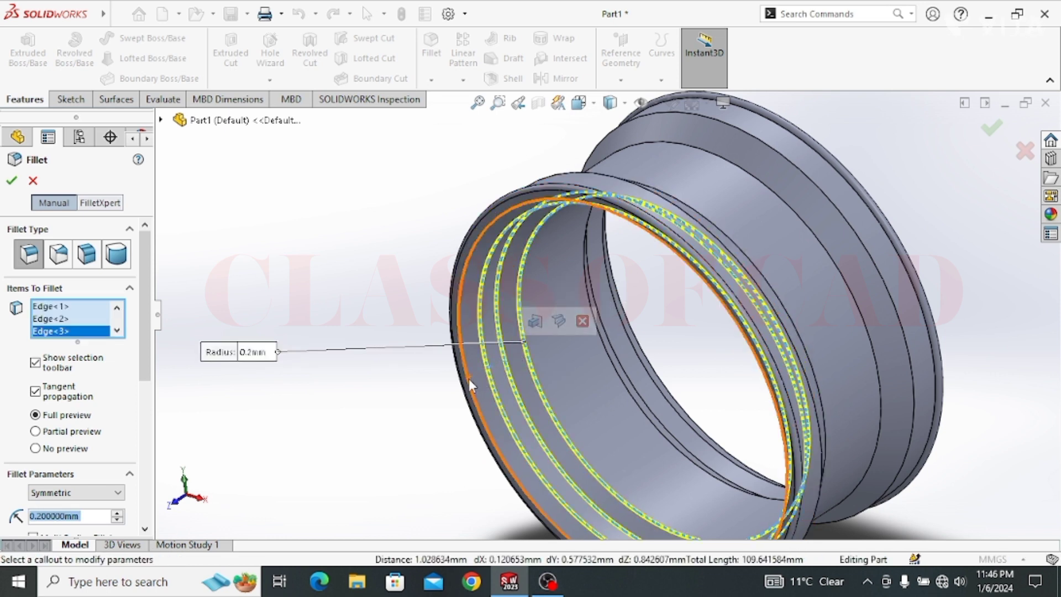
click(17, 186)
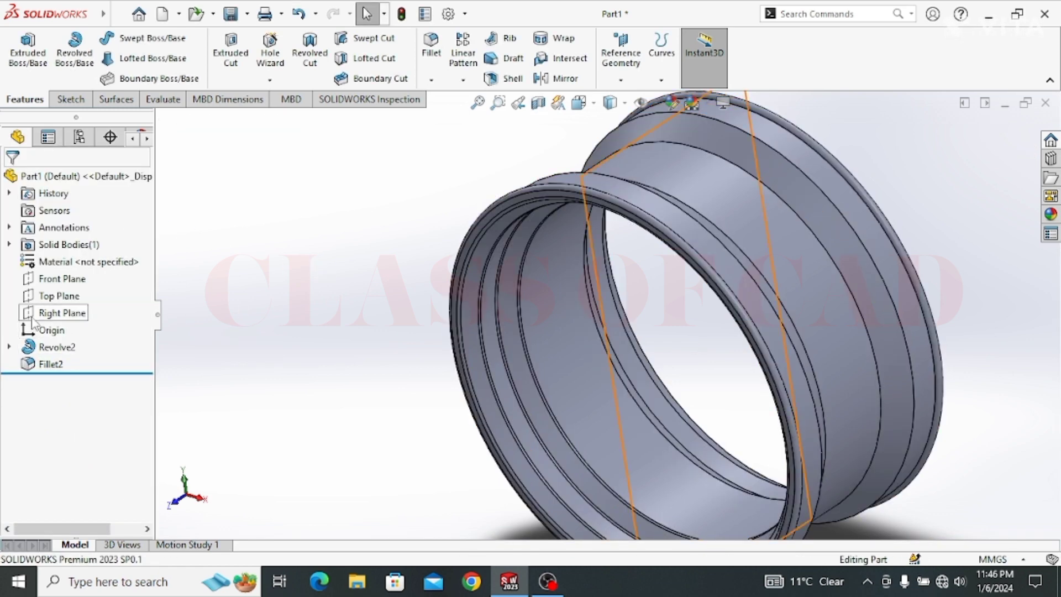
Create a reference plane offset 5.5 mm from the Front Plane
click(61, 279)
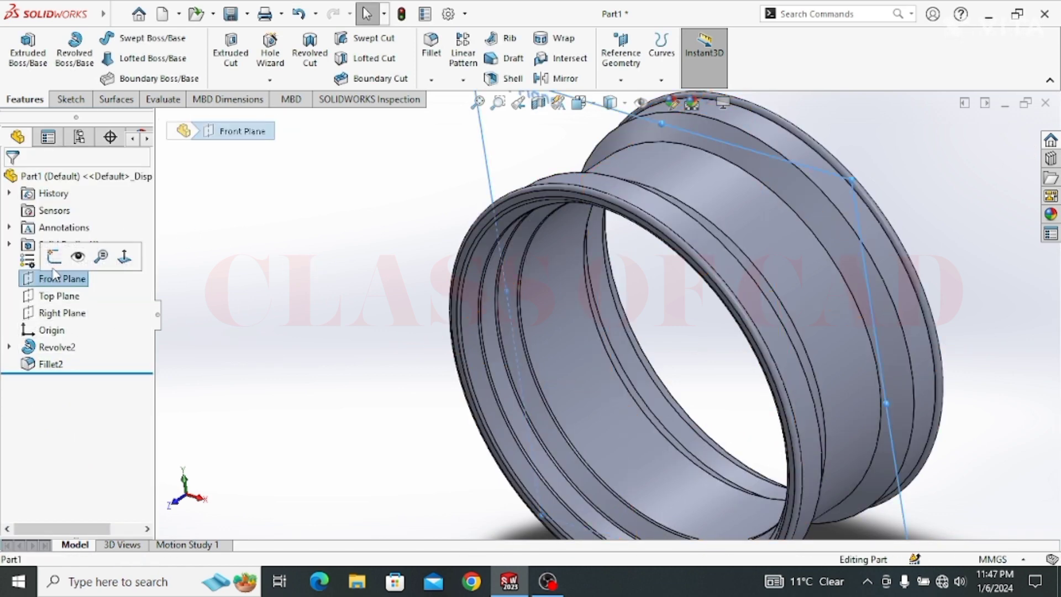
click(236, 319)
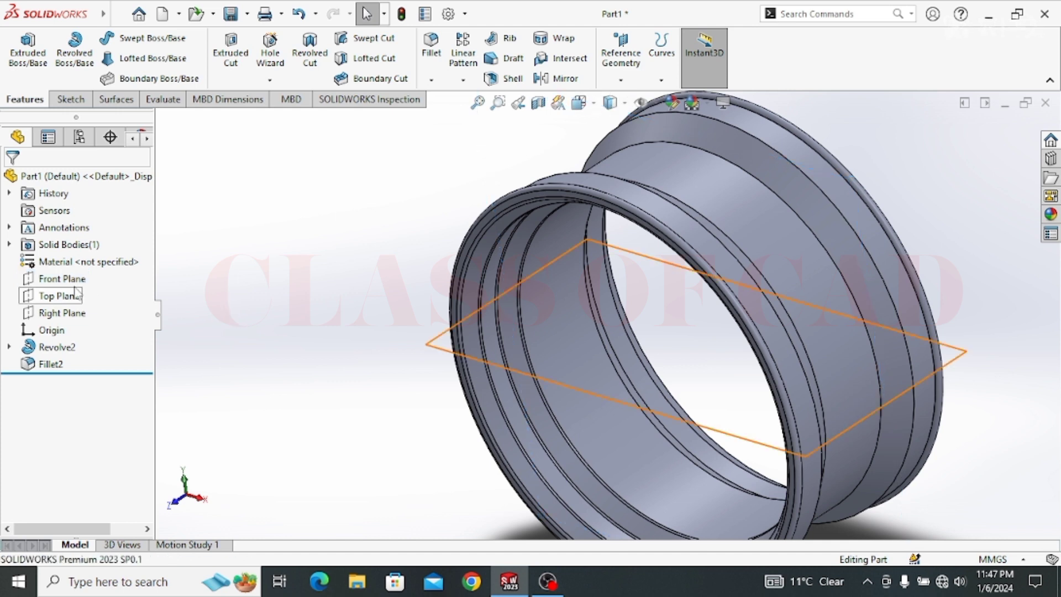
click(64, 281)
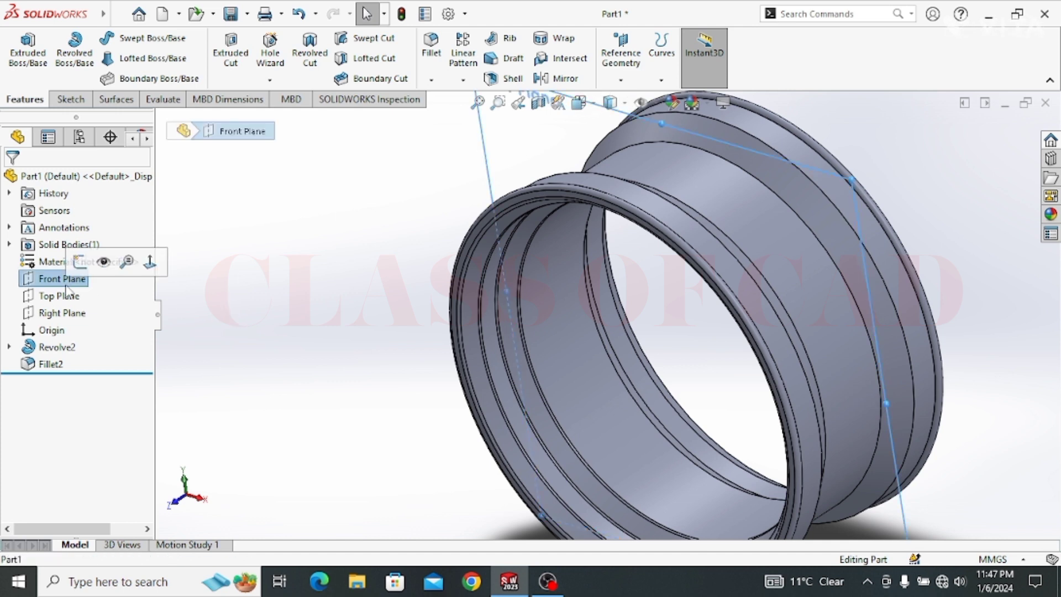
click(618, 81)
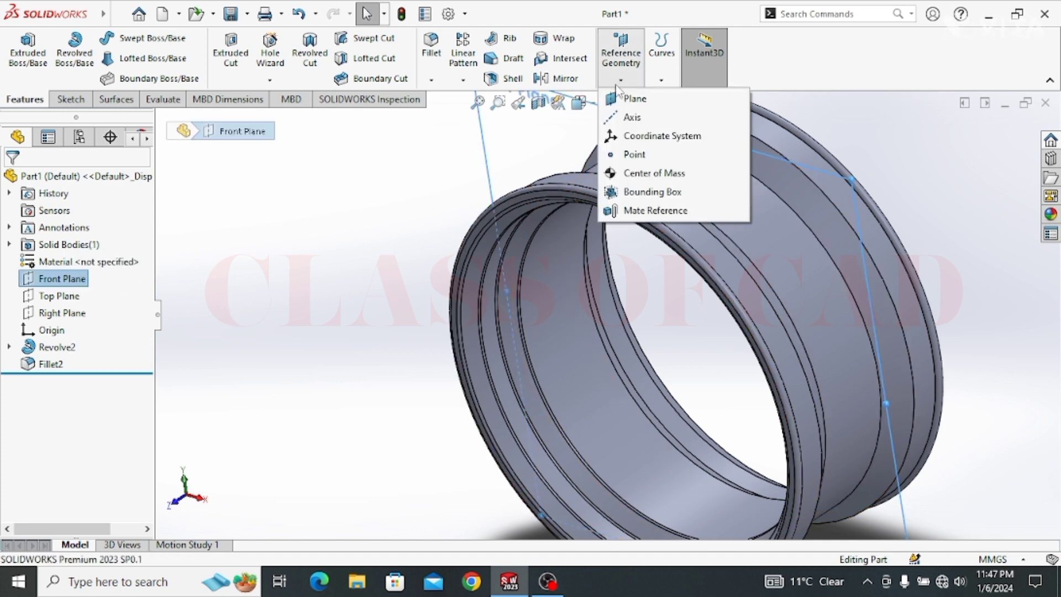
click(630, 99)
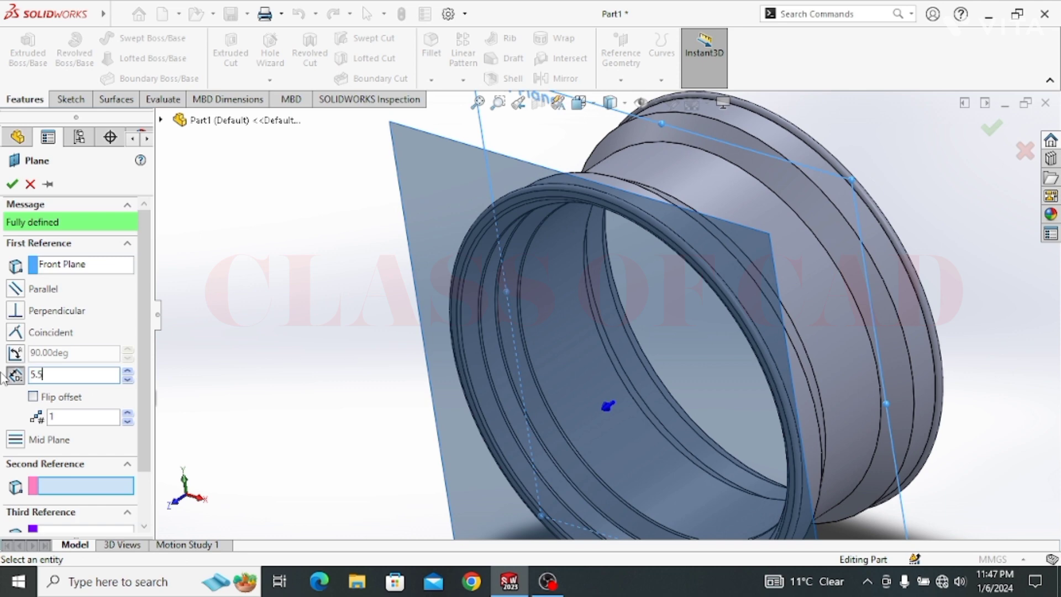
text(5.5)
key(Return)
click(12, 183)
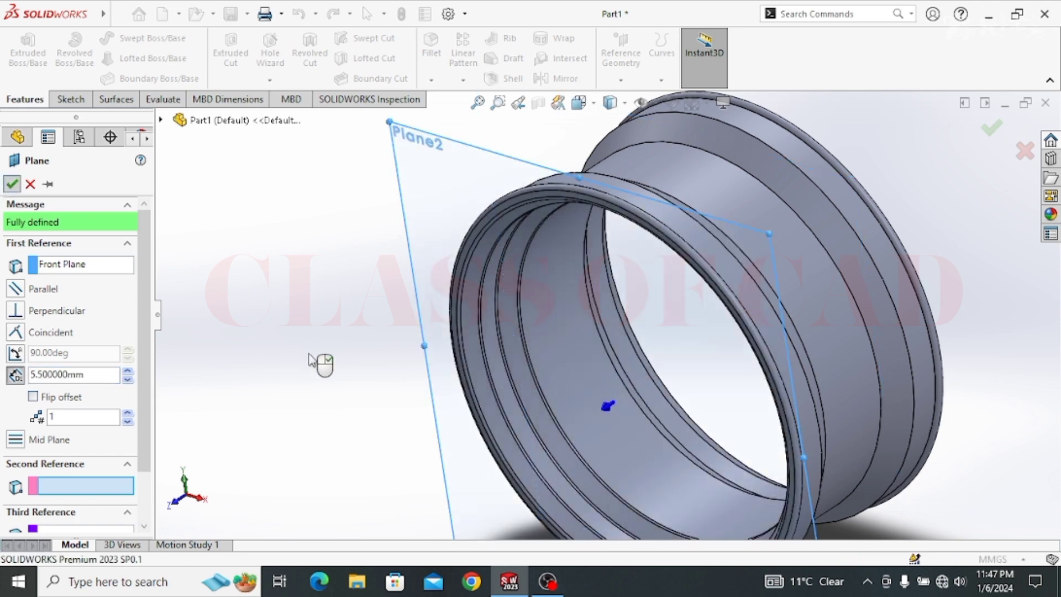
Start a sketch on the new offset plane and draw a circle centred on the origin inside the rim opening
click(426, 251)
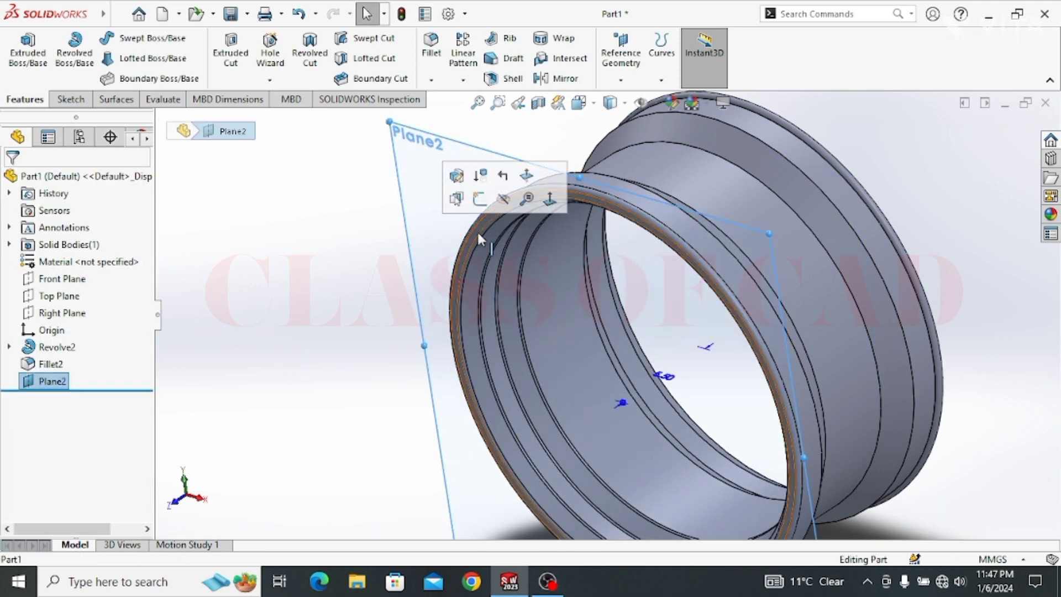
middle_drag(463, 310, 532, 389)
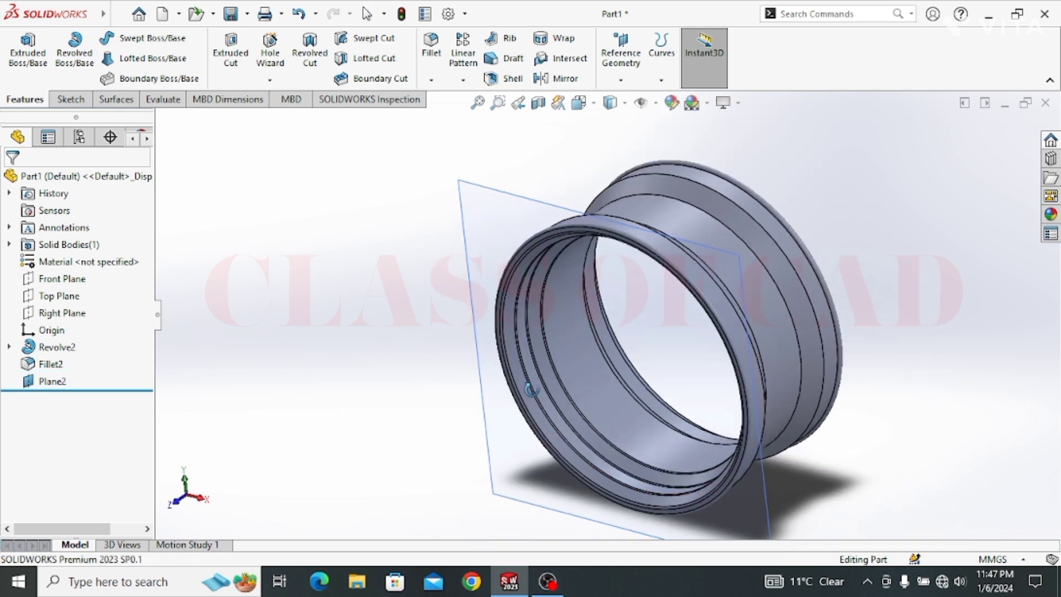
click(487, 252)
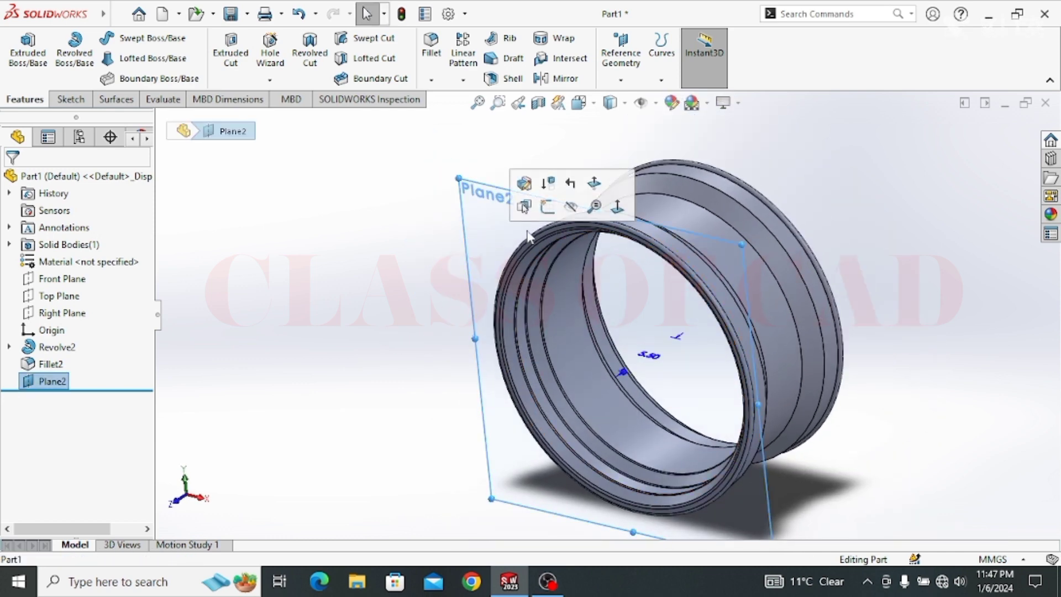
click(552, 209)
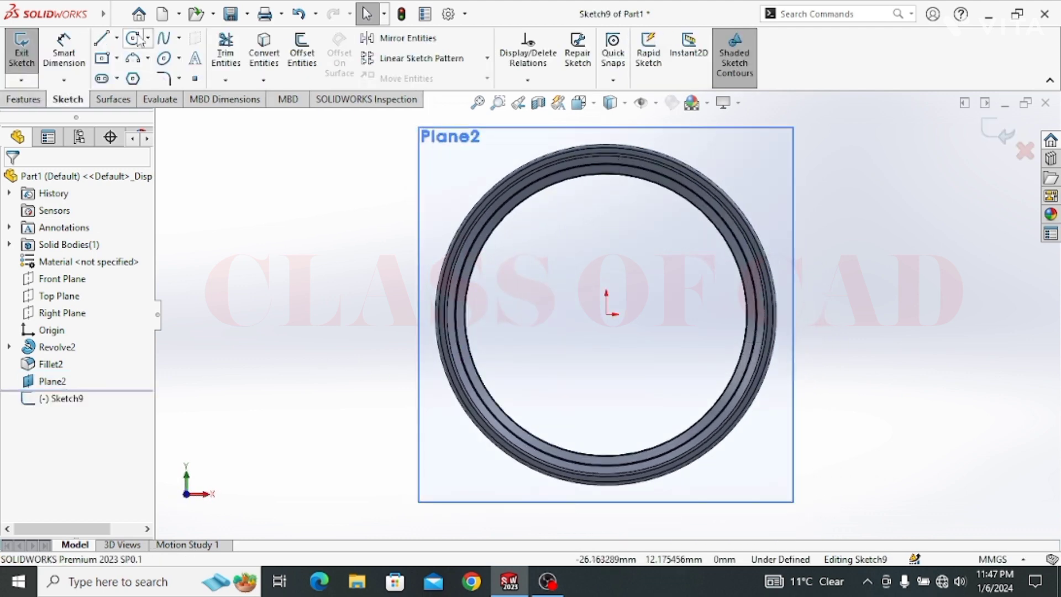
click(133, 40)
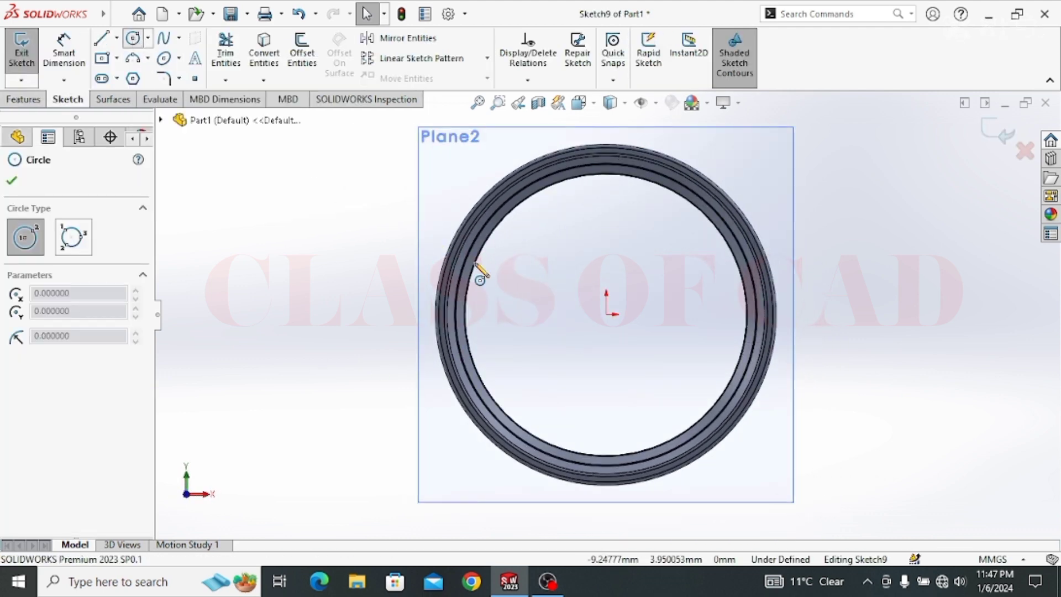
click(606, 314)
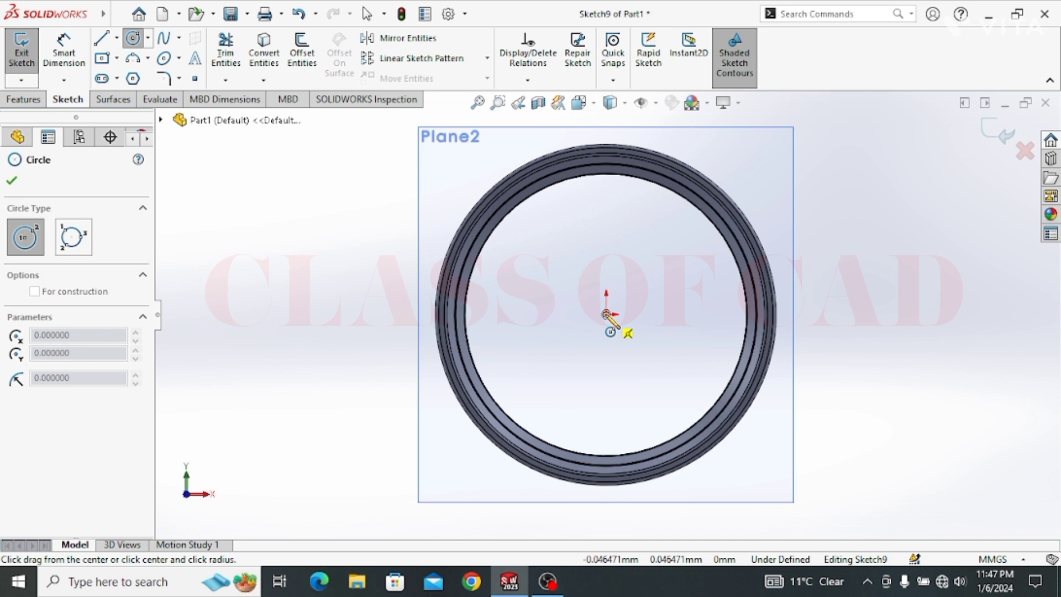
click(650, 271)
Dimension the central circle's diameter and set it to 8 mm
click(64, 52)
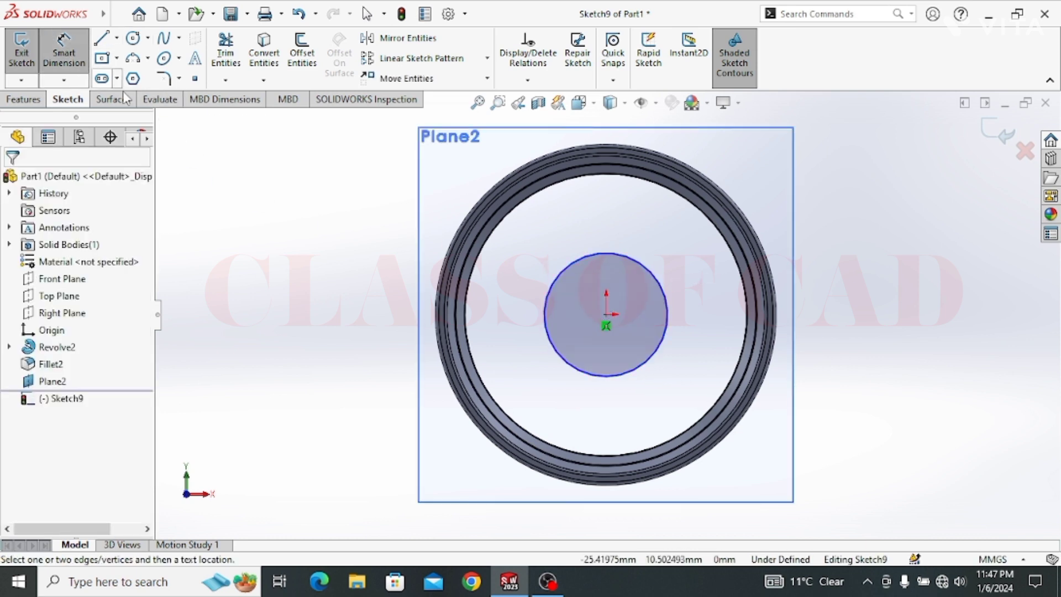
click(548, 304)
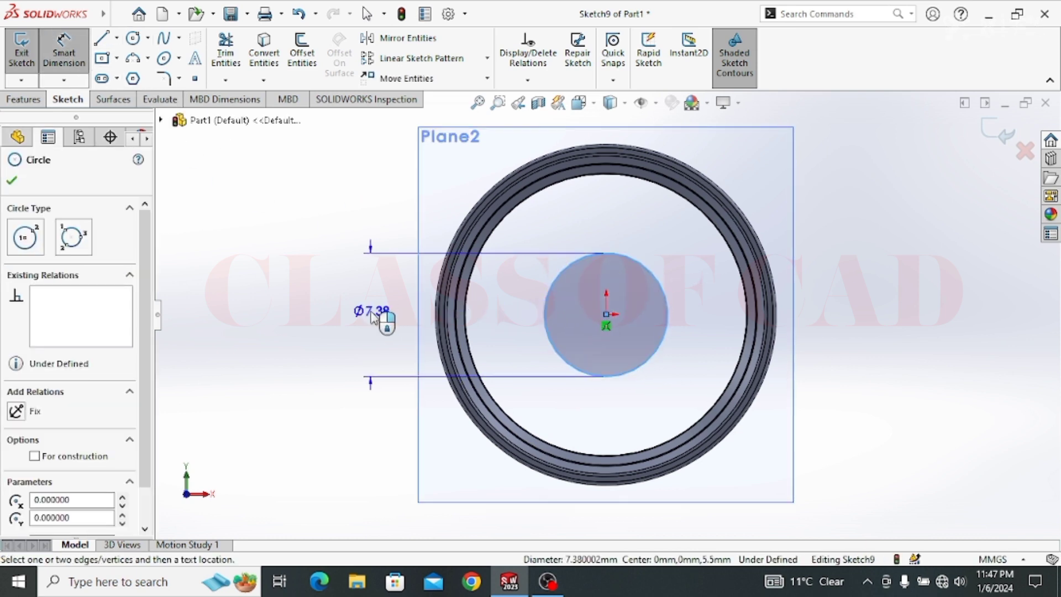
click(373, 317)
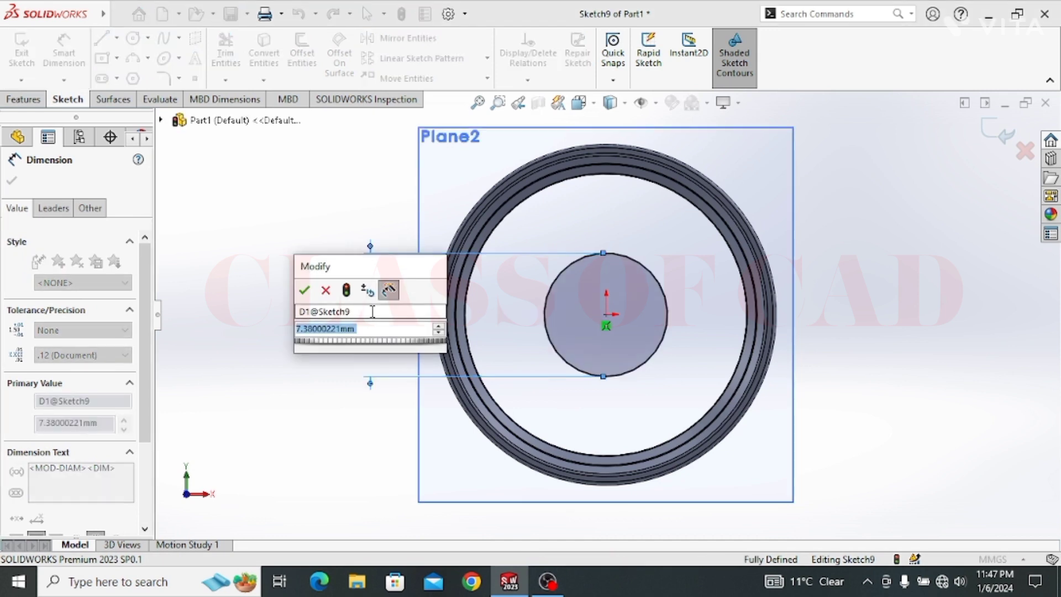
text(8)
key(Return)
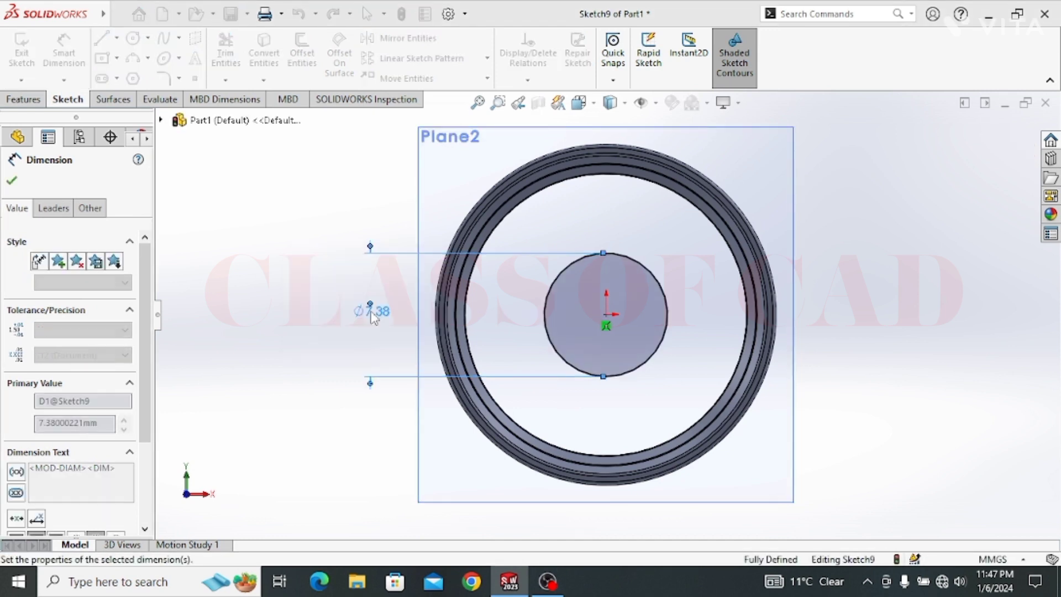
Extrude the central circle 3 mm in the reversed direction, into the rim, and hide the offset plane
click(23, 100)
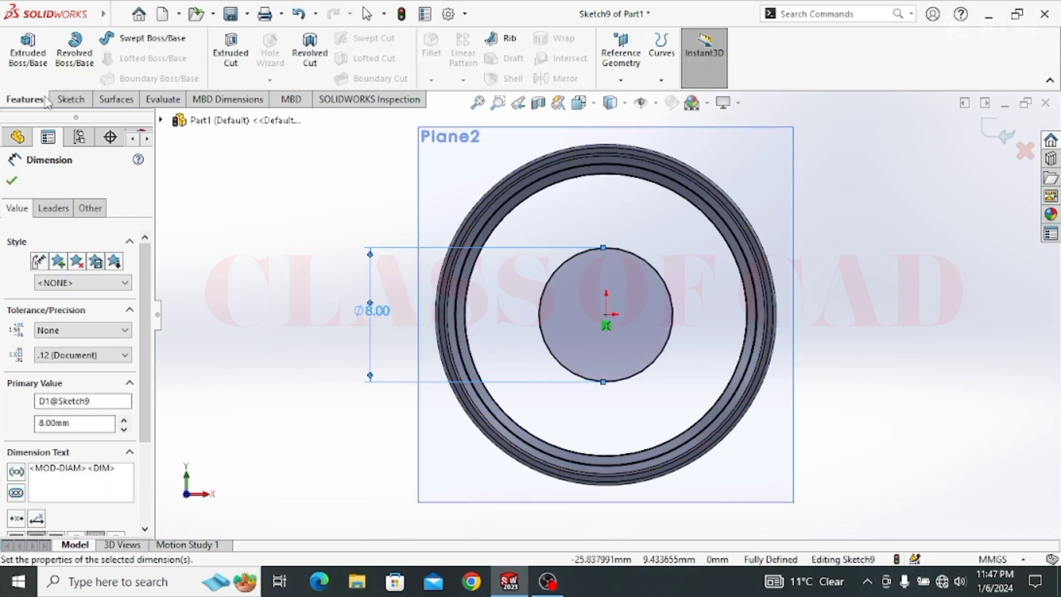
click(35, 65)
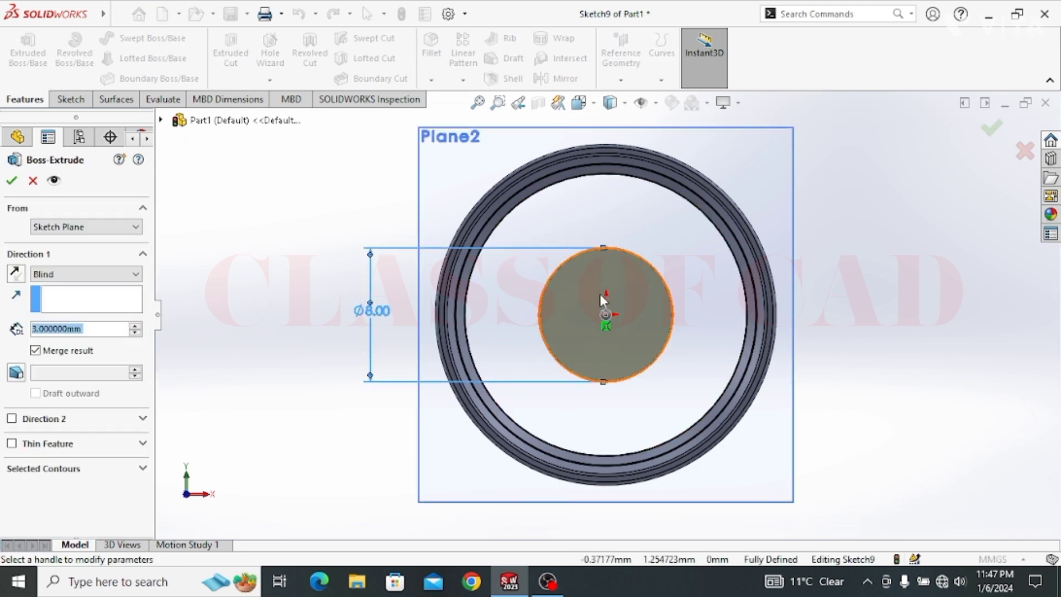
text(3)
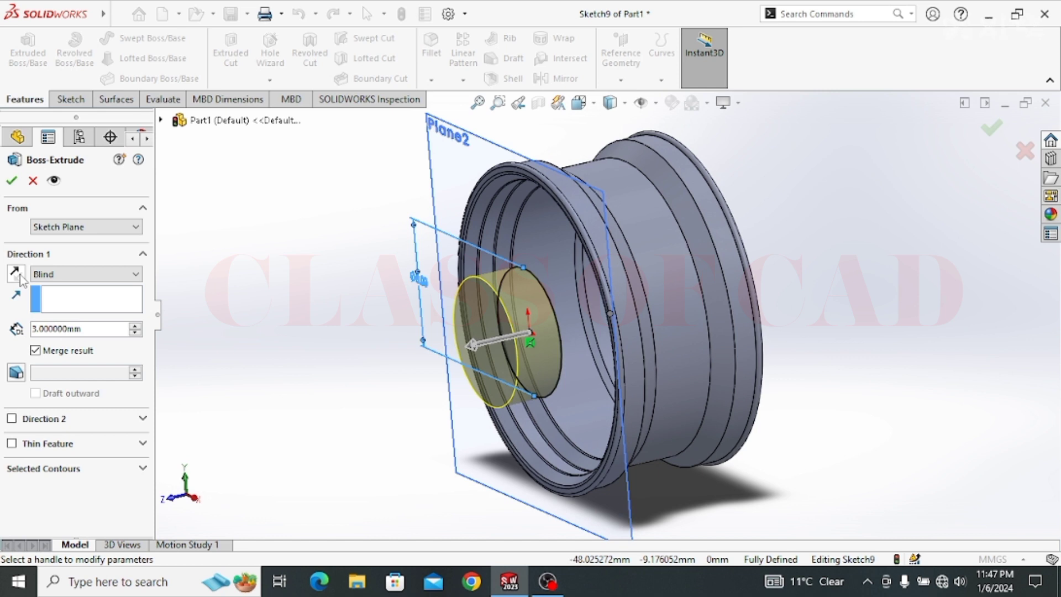
click(16, 273)
click(12, 181)
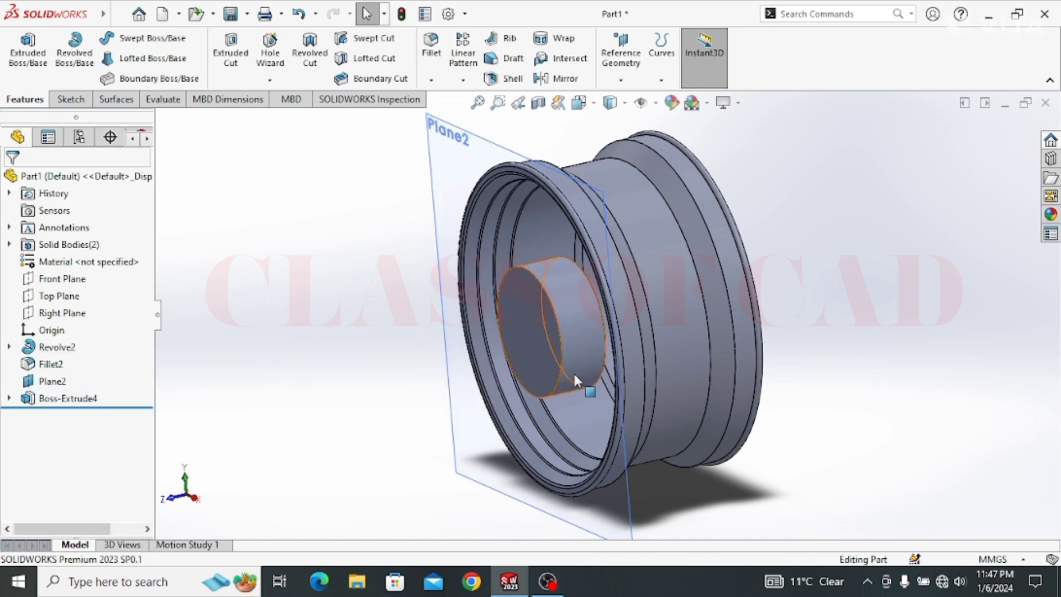
click(431, 172)
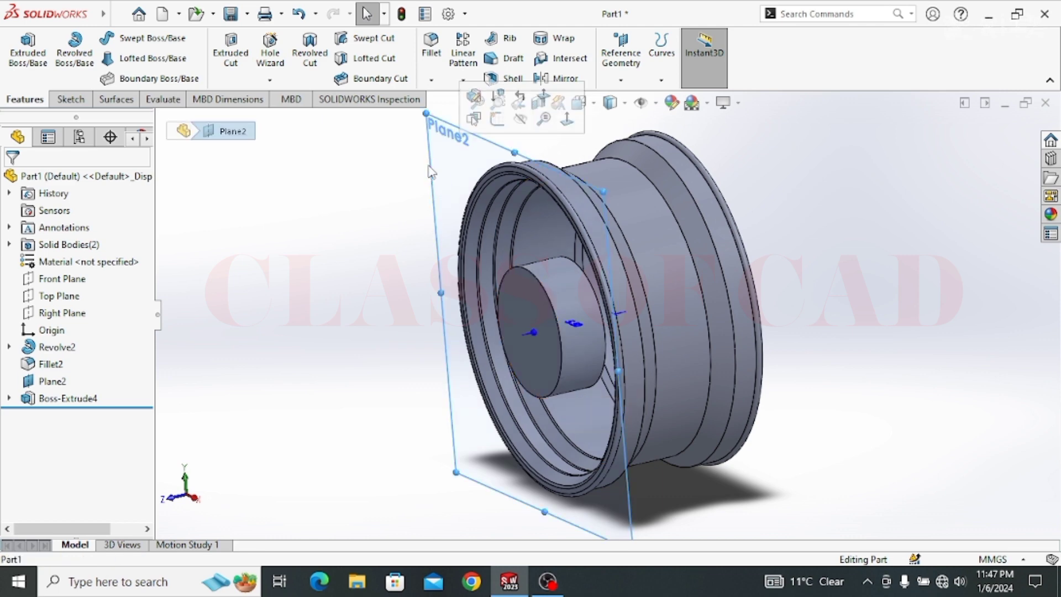
click(522, 120)
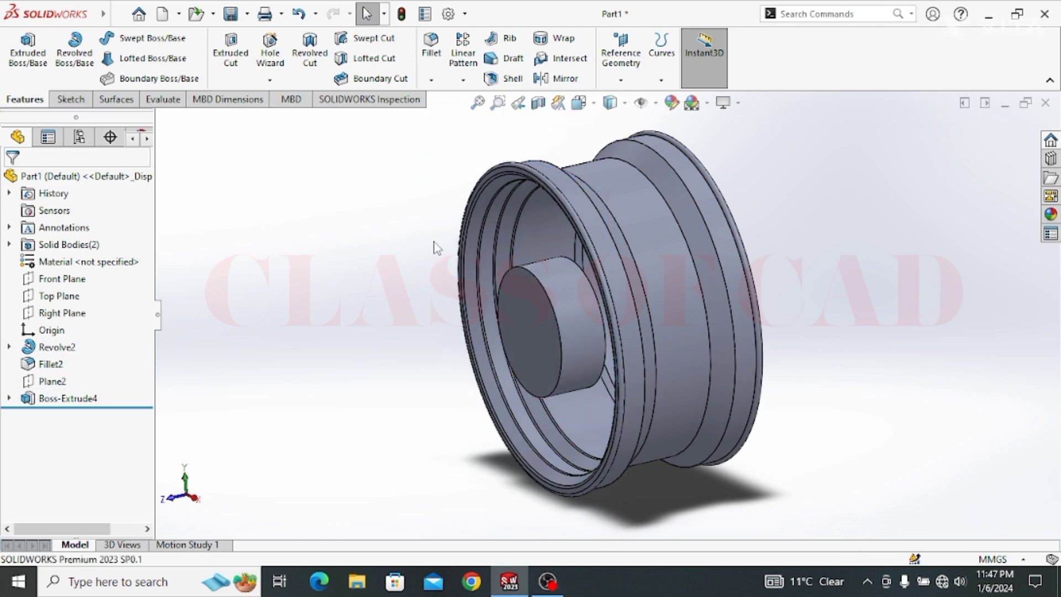
Start a sketch on the hub's front face and convert the rim's 20 mm diameter front edge into it
click(537, 298)
click(608, 256)
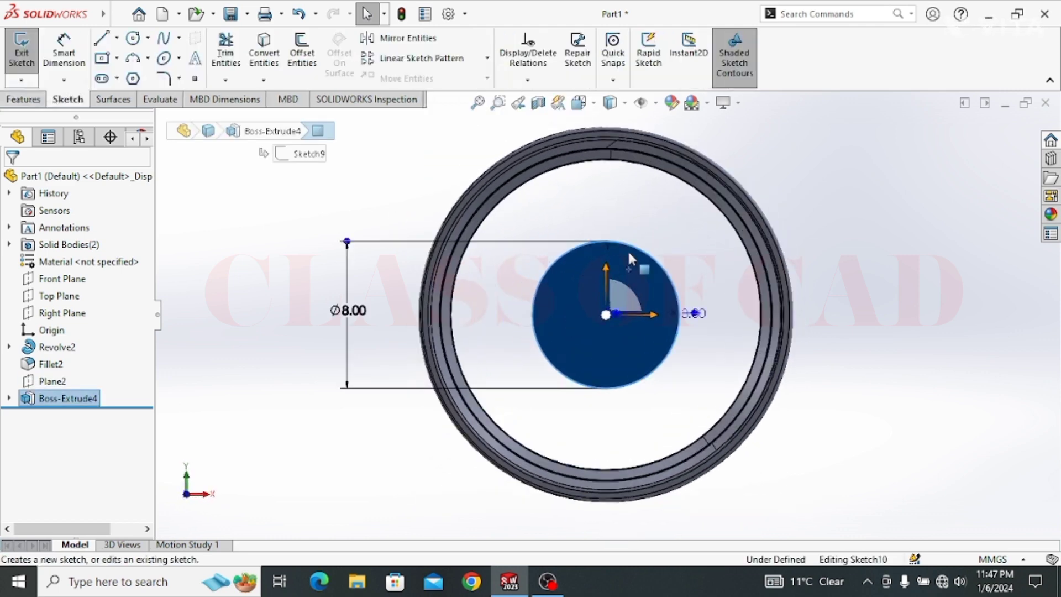
scroll(638, 136, down, 4)
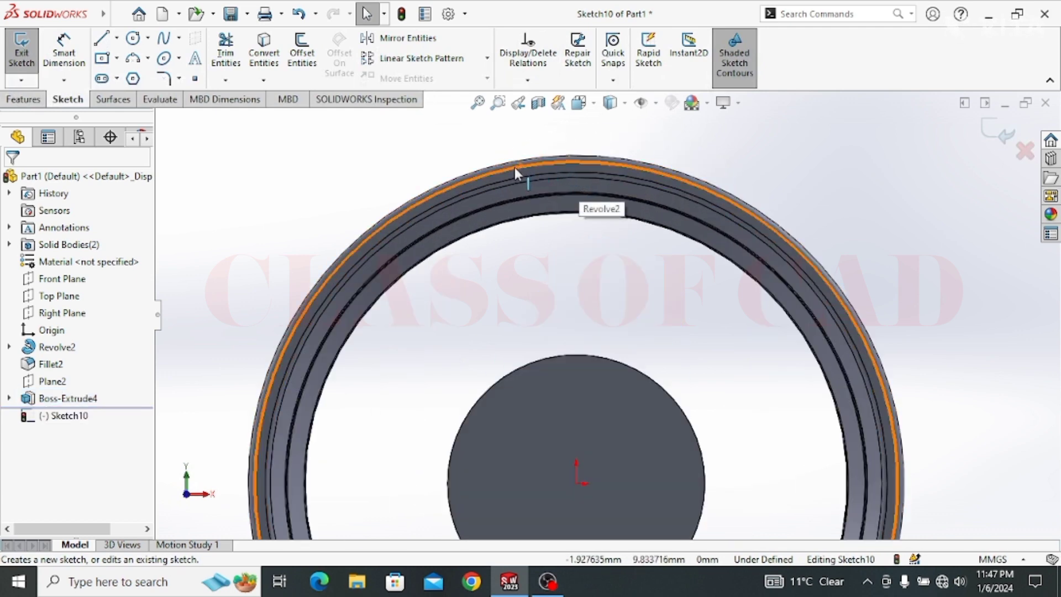
scroll(515, 167, down, 5)
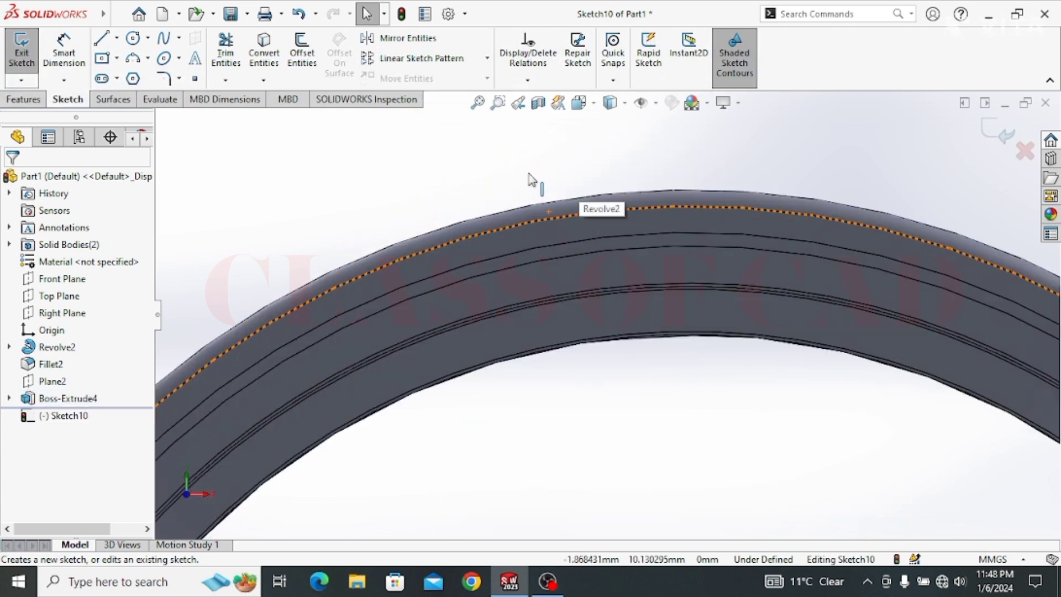
click(547, 221)
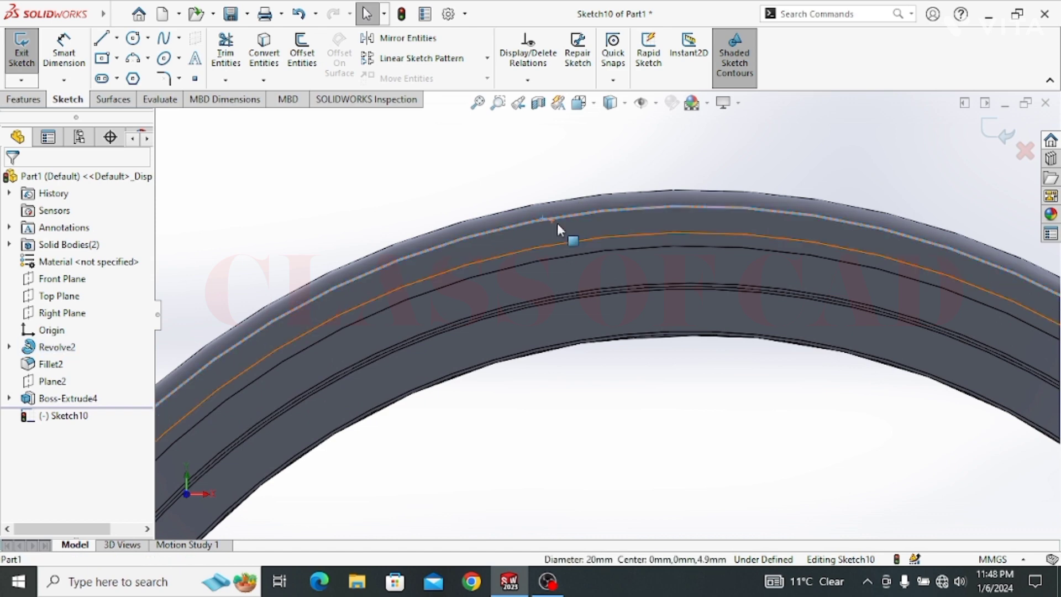
click(263, 53)
Draw a two-point spline from the upper-left edge of the hub to the converted rim circle, just left of the vertical axis
scroll(547, 277, up, 5)
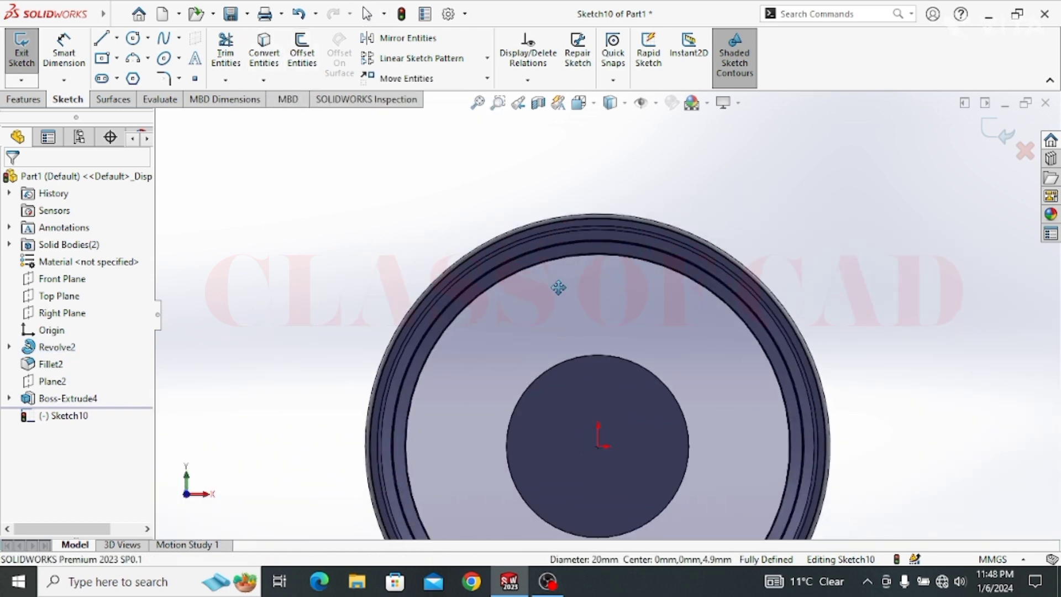
ctrl+middle_drag(558, 287, 535, 274)
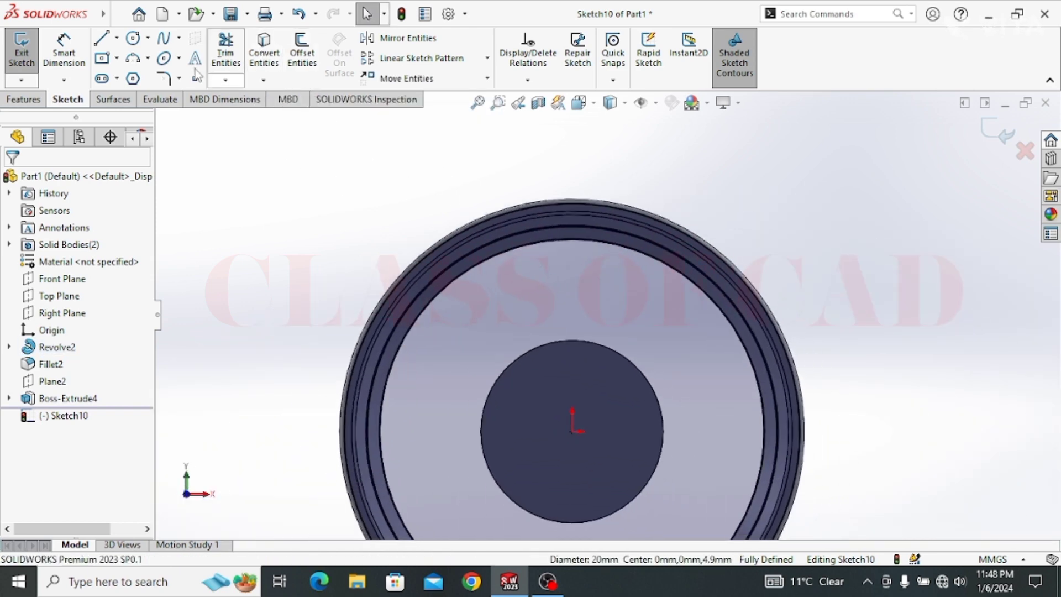
click(161, 40)
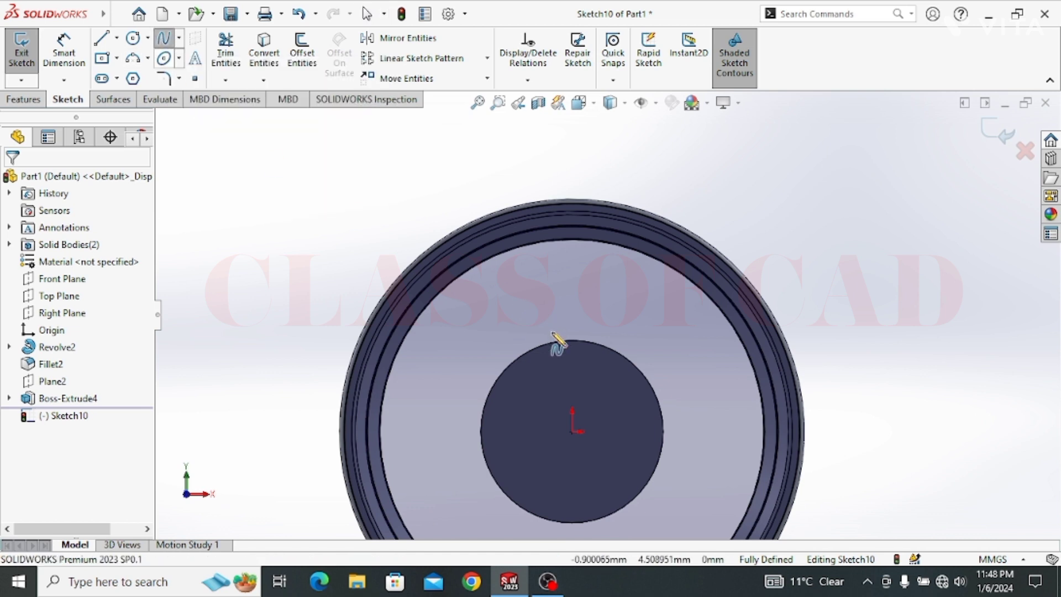
click(522, 355)
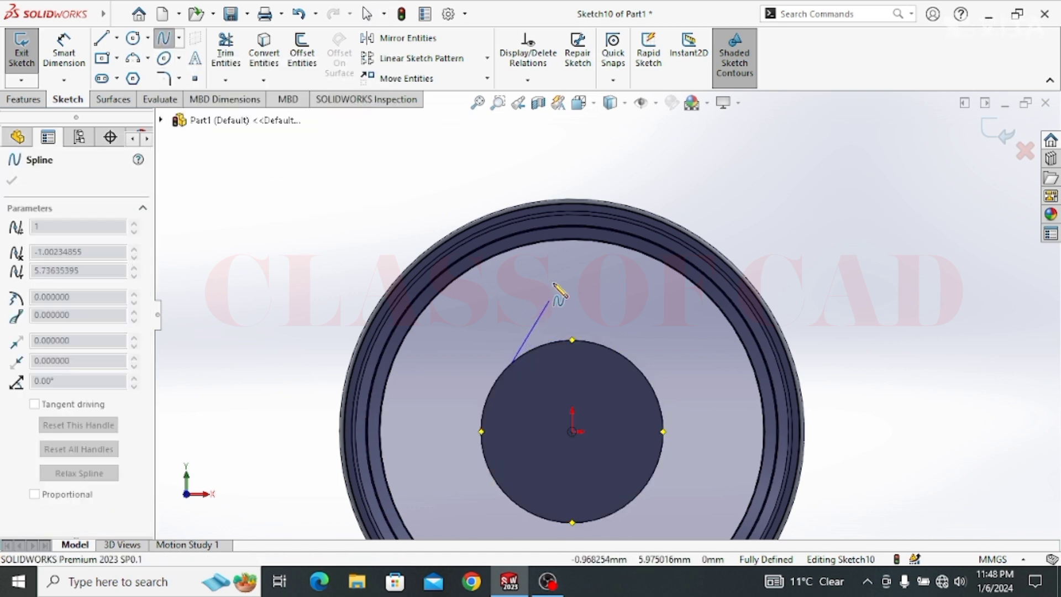
double_click(557, 204)
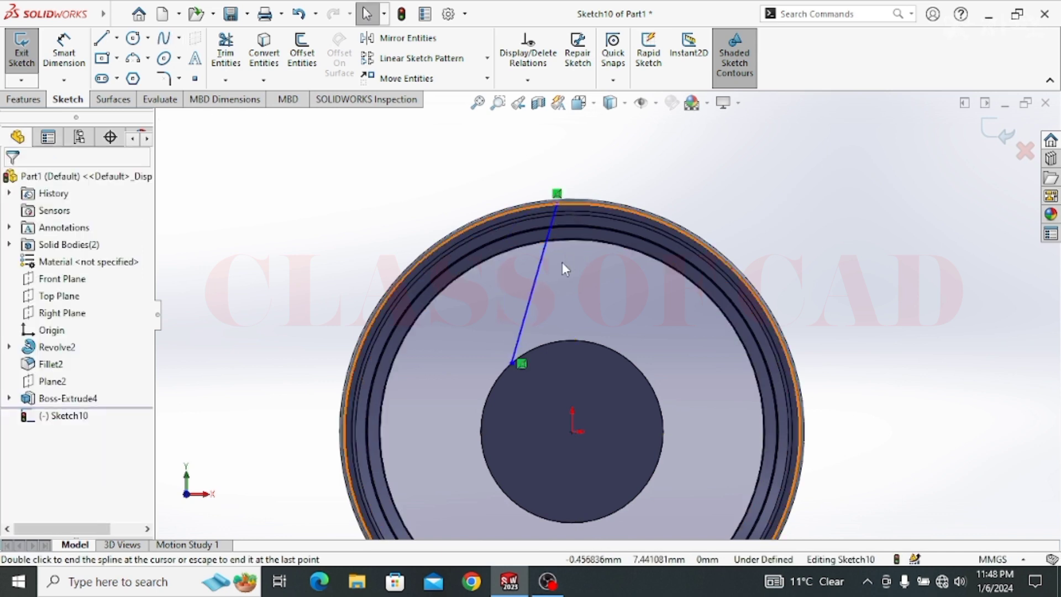
Draw a vertical centerline about 7 mm long upward from the origin
click(117, 37)
click(132, 76)
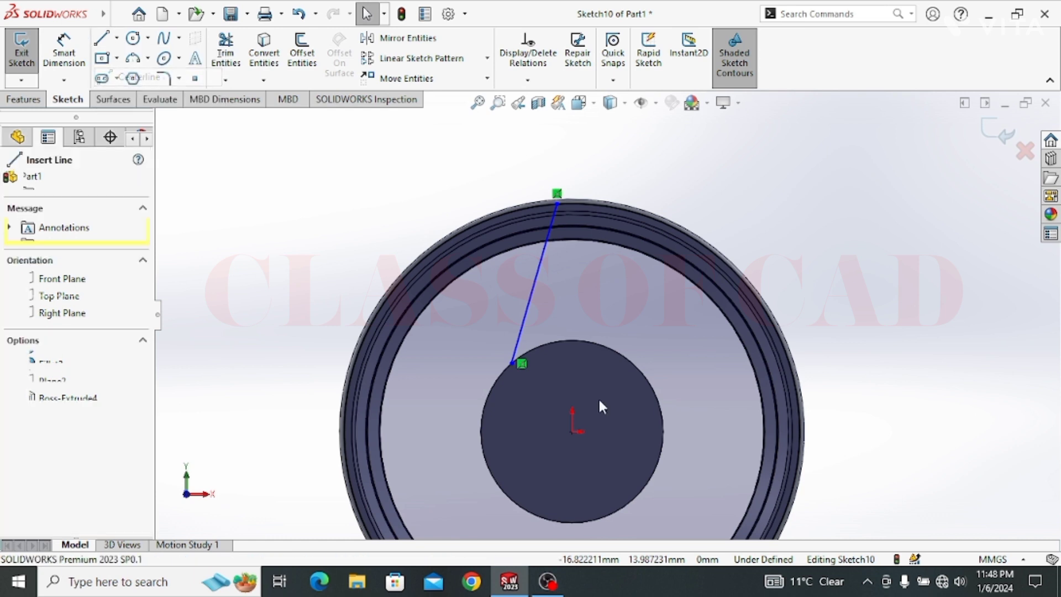
click(574, 431)
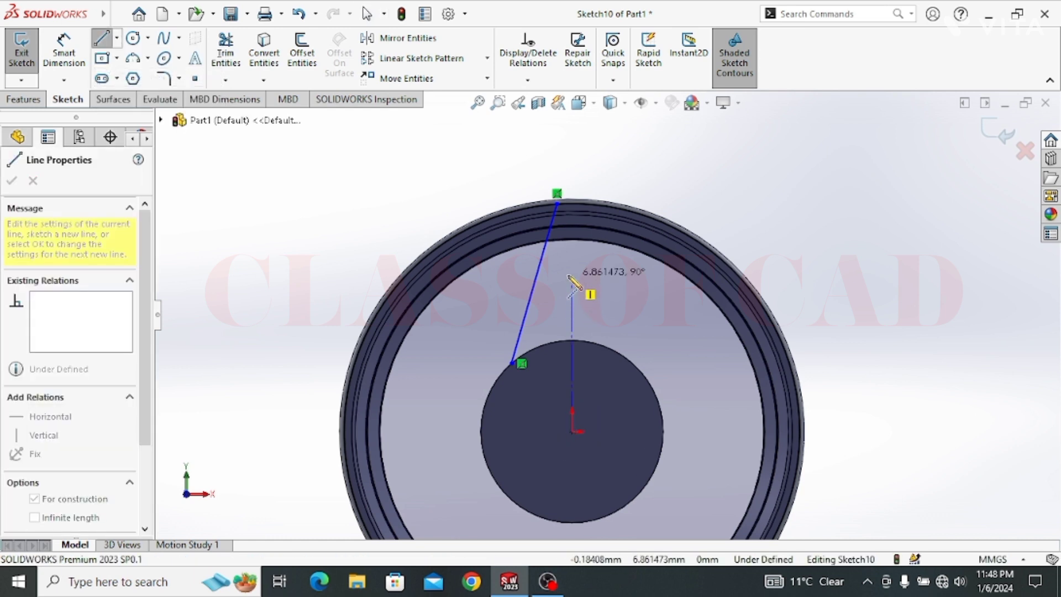
click(572, 274)
key(Escape)
Mirror the spline about the vertical centerline to form the other side of the spoke
drag(606, 277, 487, 319)
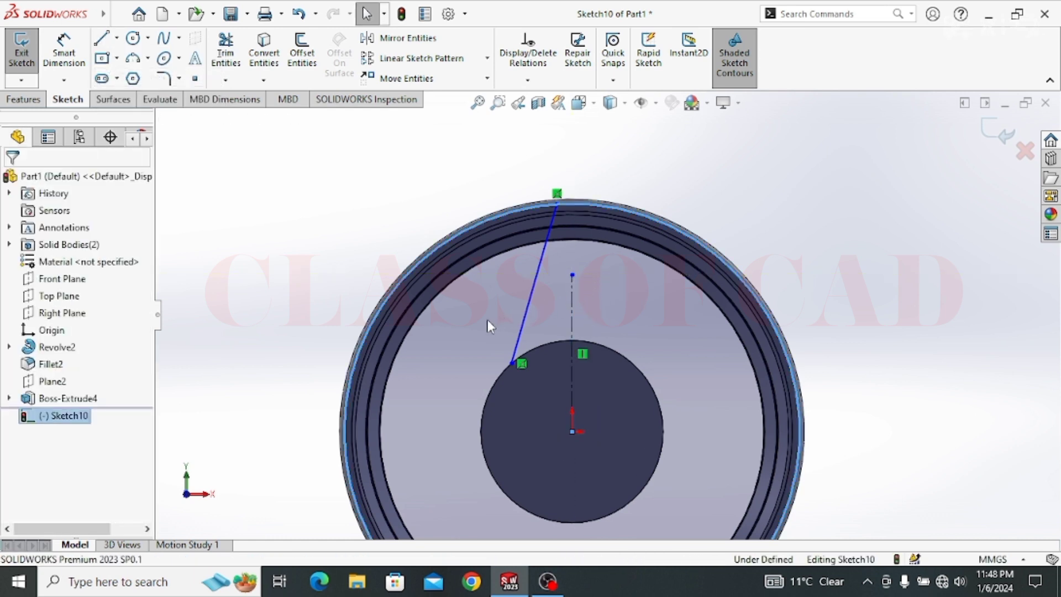
click(572, 306)
ctrl+click(530, 301)
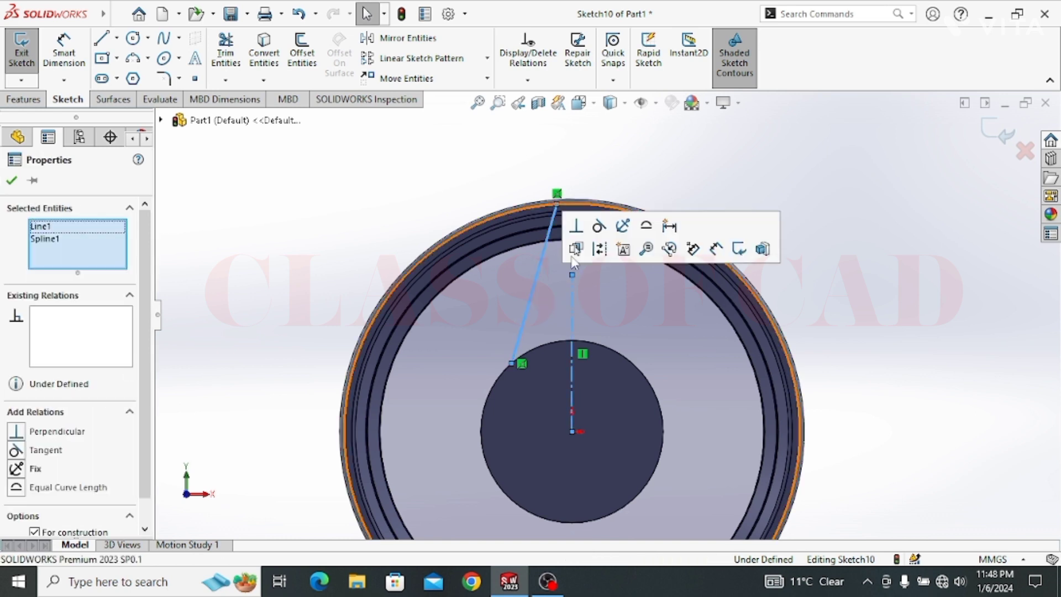
click(431, 45)
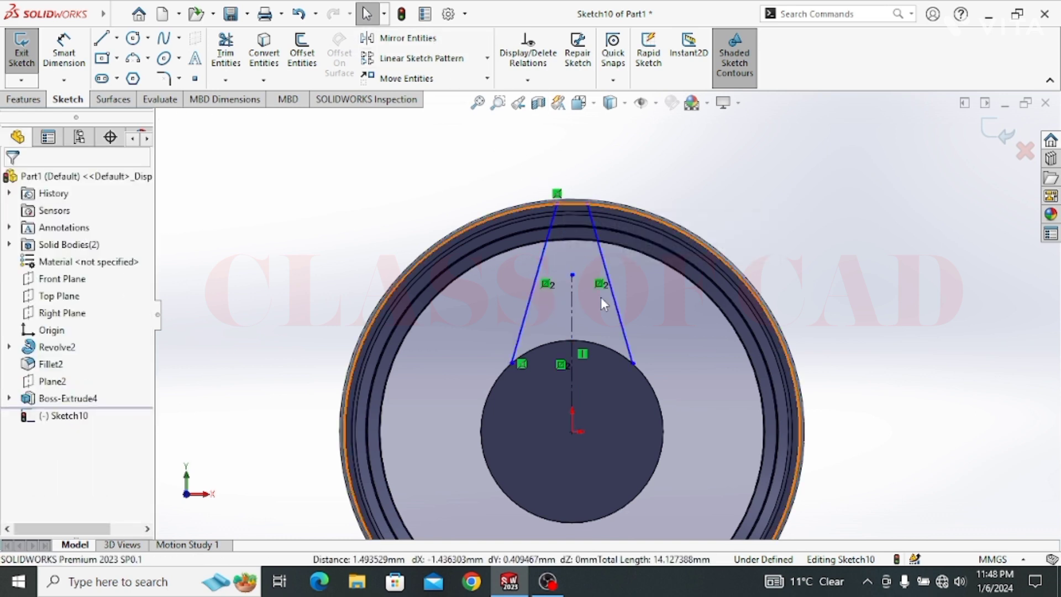
Curve the left spline inward by rotating its upper tangency handle, and shift its upper endpoint outward along the rim circle
click(528, 300)
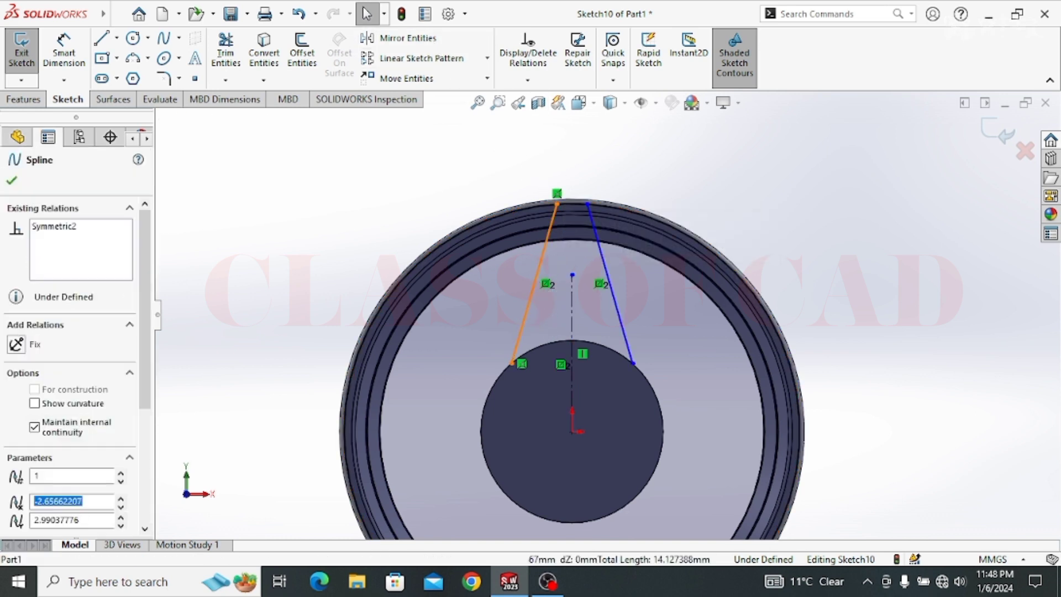
scroll(523, 348, down, 3)
scroll(538, 331, up, 2)
scroll(576, 334, up, 2)
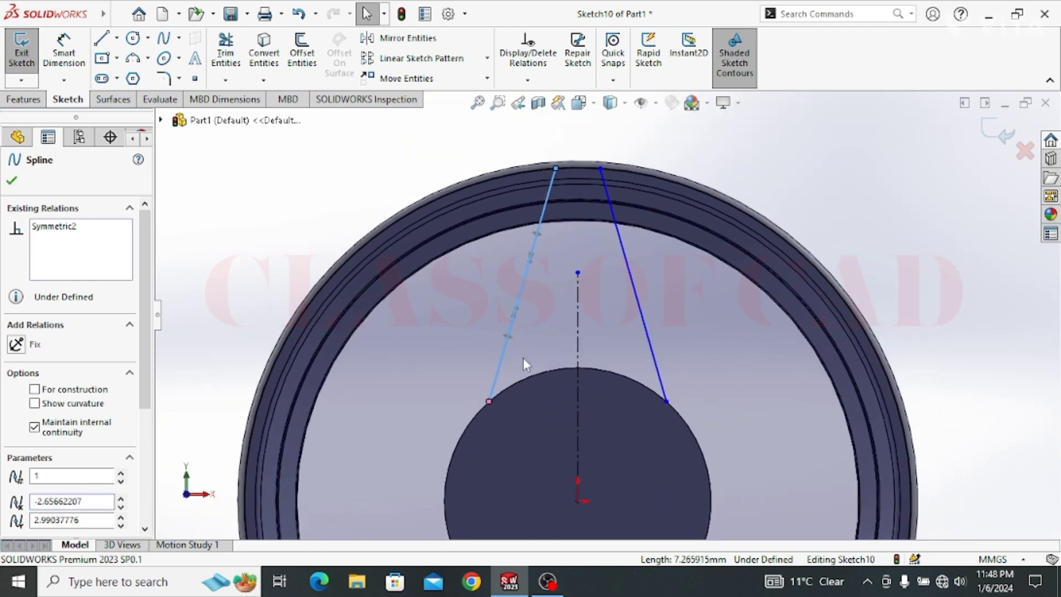
scroll(543, 247, down, 4)
key(Escape)
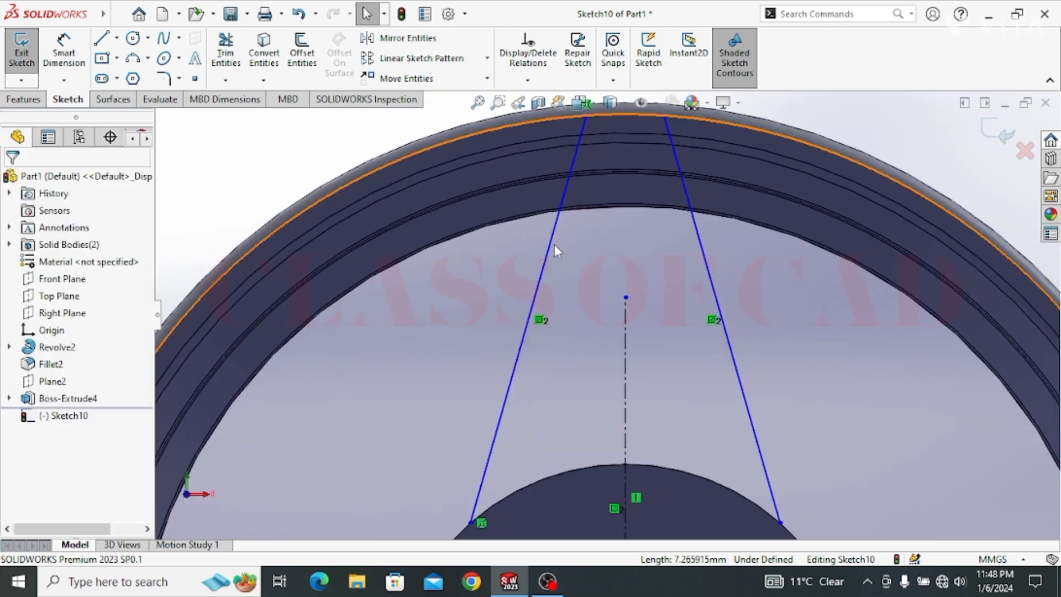
click(553, 243)
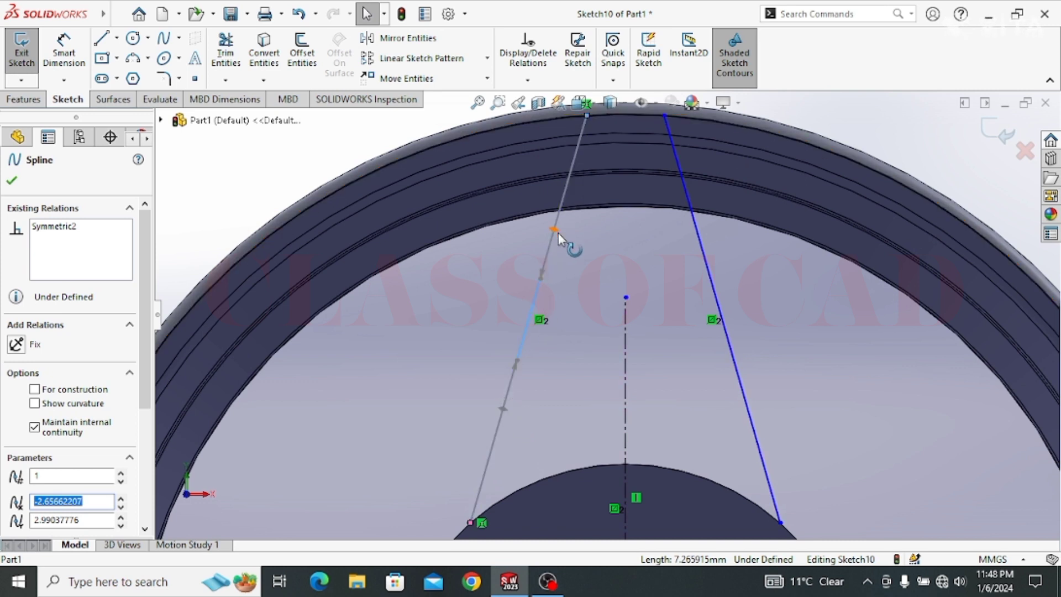
drag(558, 233, 574, 240)
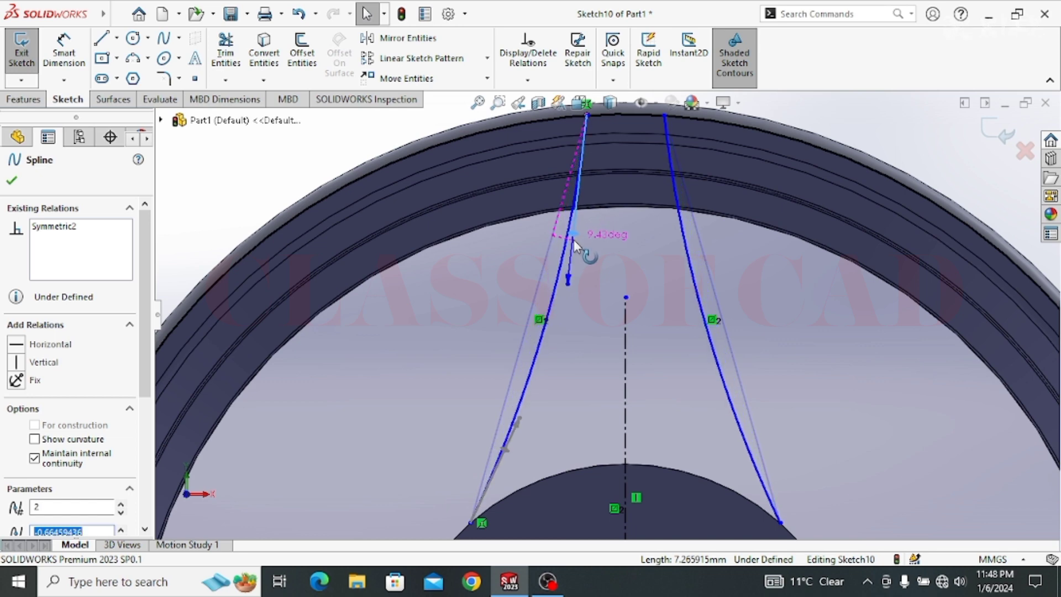
key(Escape)
drag(587, 117, 565, 118)
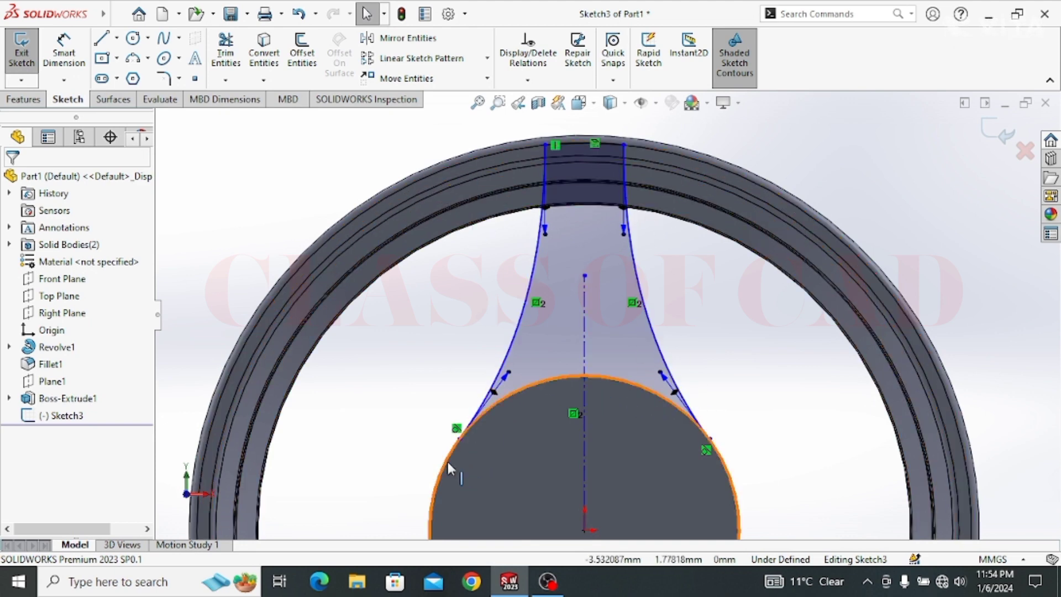
Start a boss extrusion of the spoke profile with its direction reversed and its end condition set to Up To Surface
scroll(502, 405, up, 1)
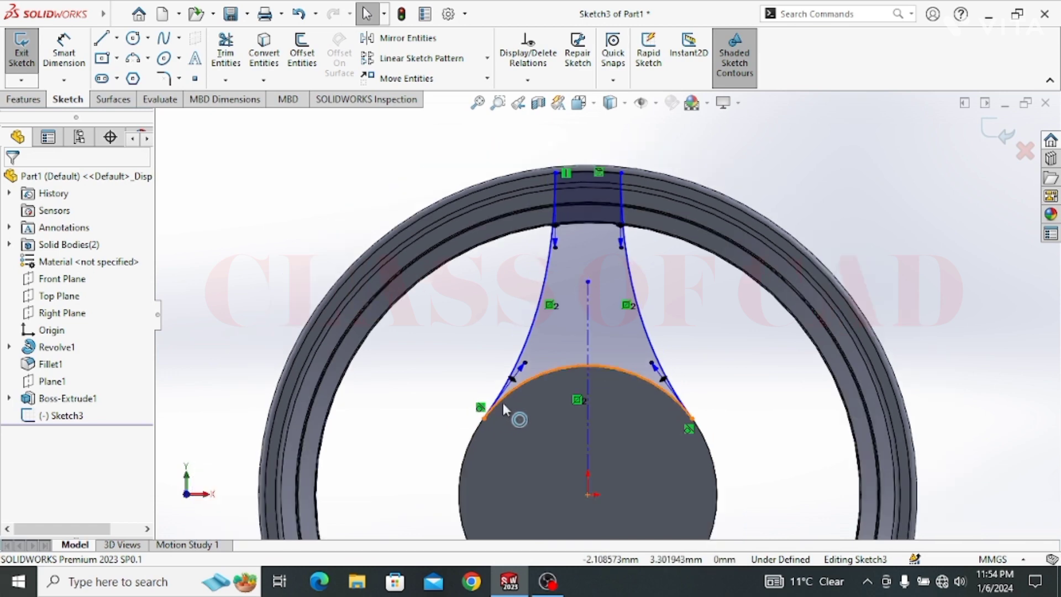
ctrl+middle_drag(557, 407, 541, 403)
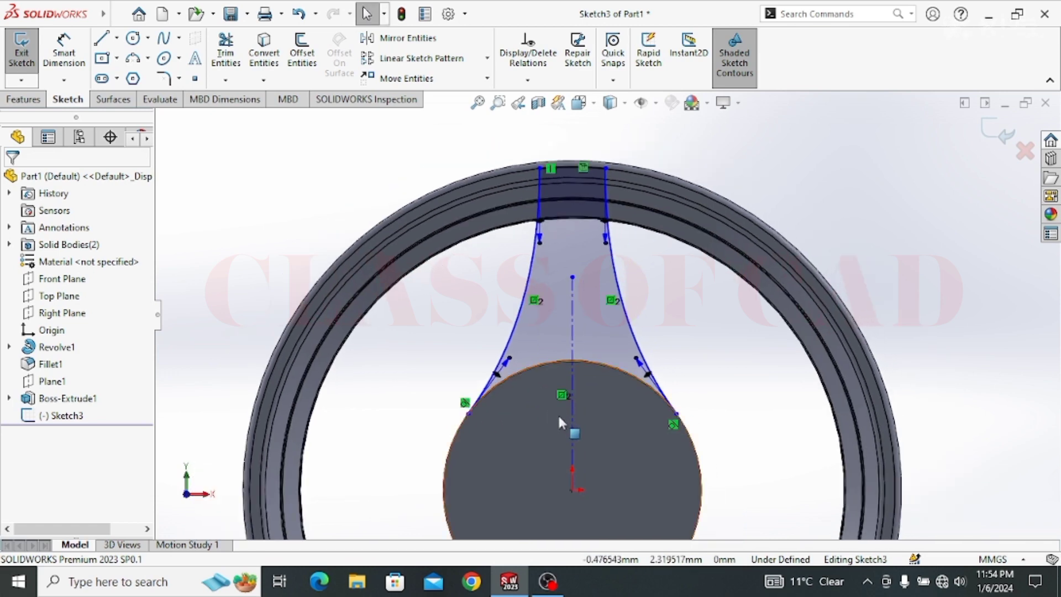
click(38, 99)
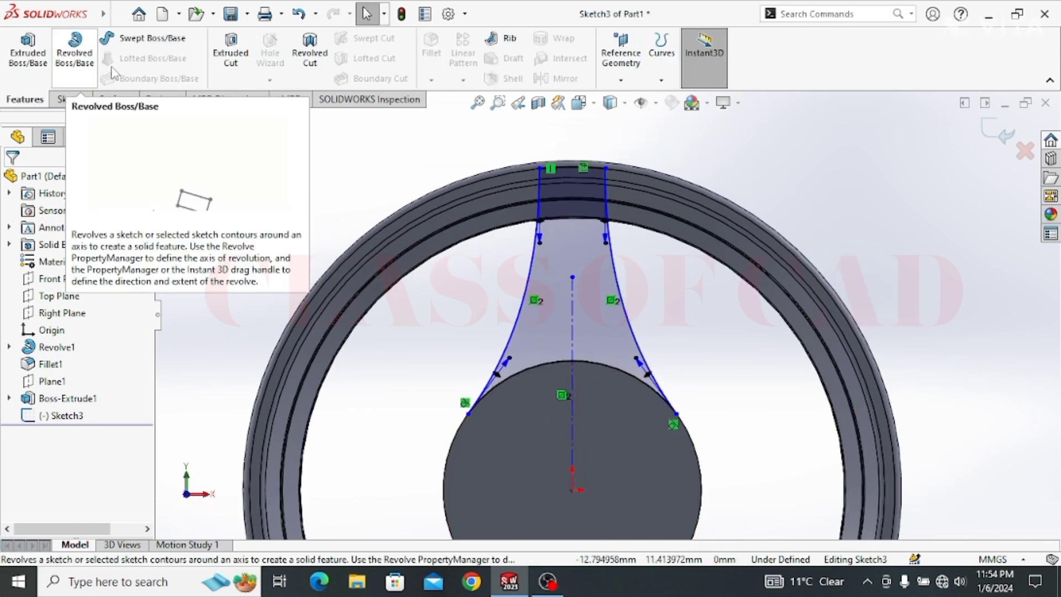
click(44, 55)
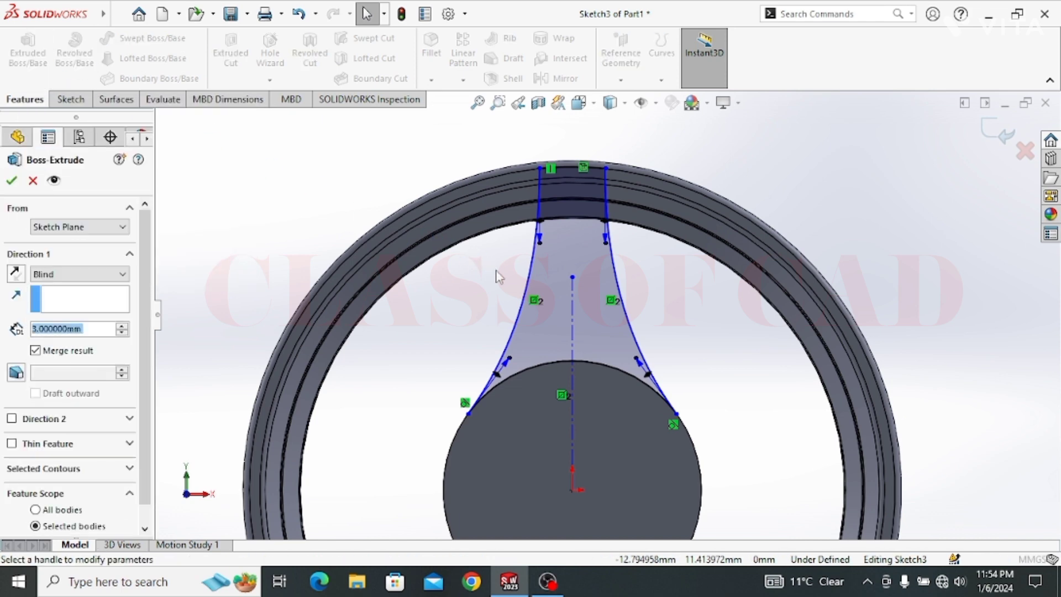
click(17, 273)
click(78, 274)
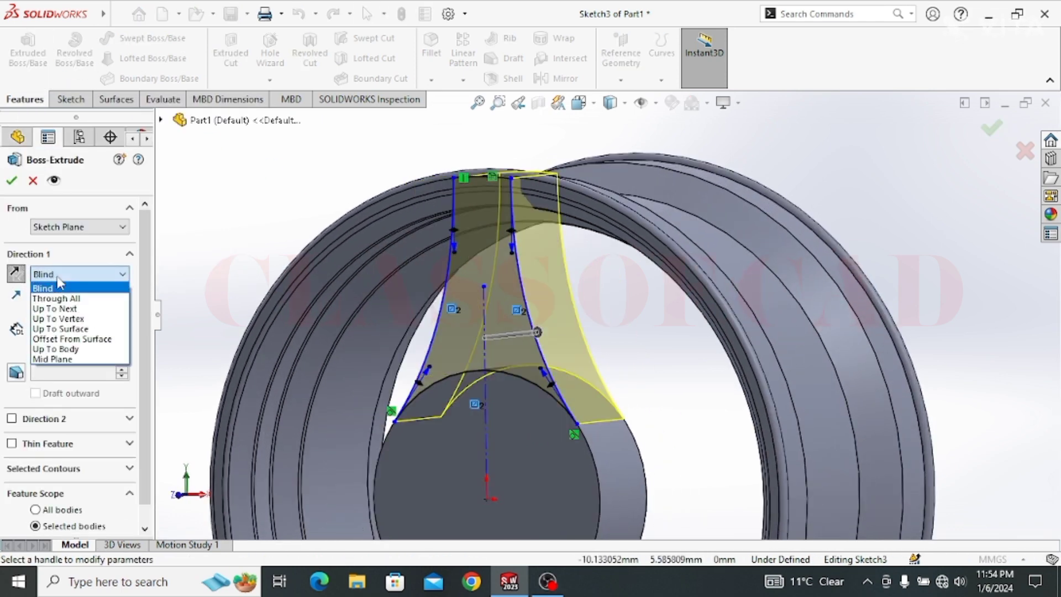
click(77, 329)
Choose the rim's inner face near the front lip as the end surface and accept the spoke extrusion
middle_drag(504, 271, 509, 218)
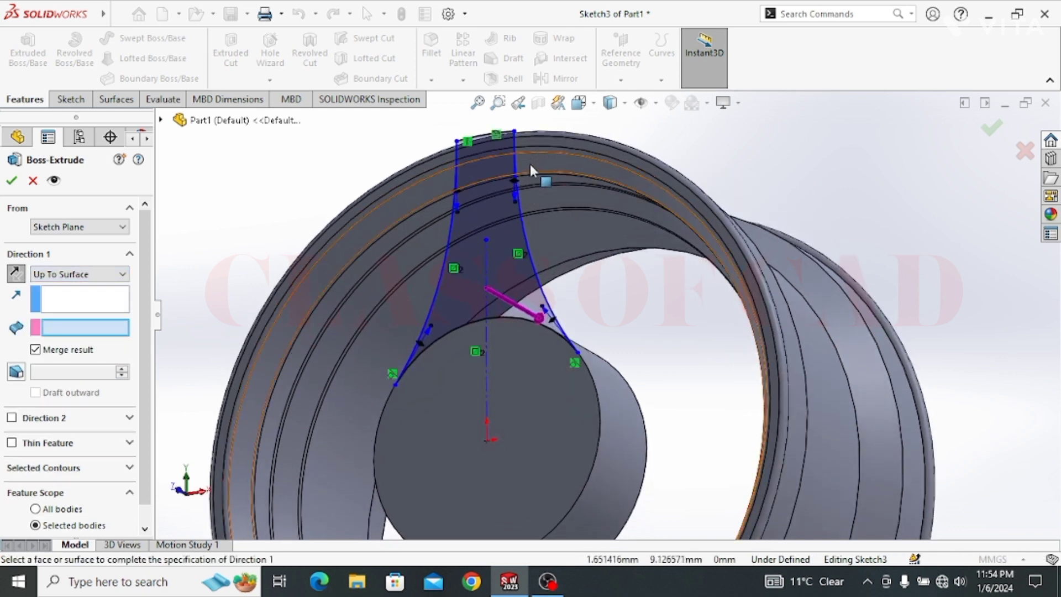
click(537, 165)
scroll(641, 287, up, 2)
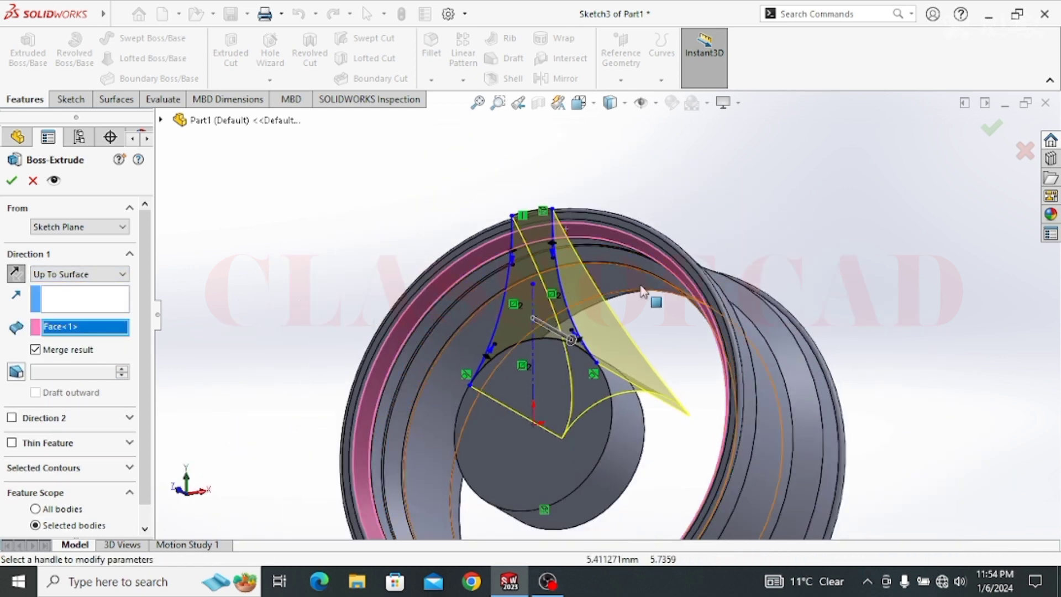
middle_drag(642, 290, 601, 378)
scroll(539, 421, up, 1)
ctrl+middle_drag(517, 421, 603, 358)
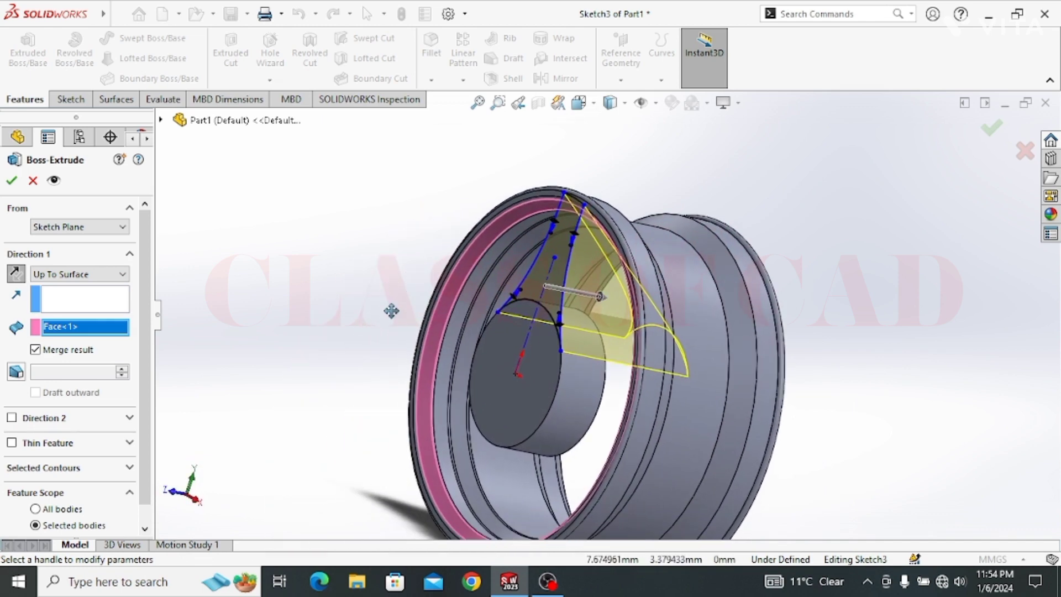
click(14, 180)
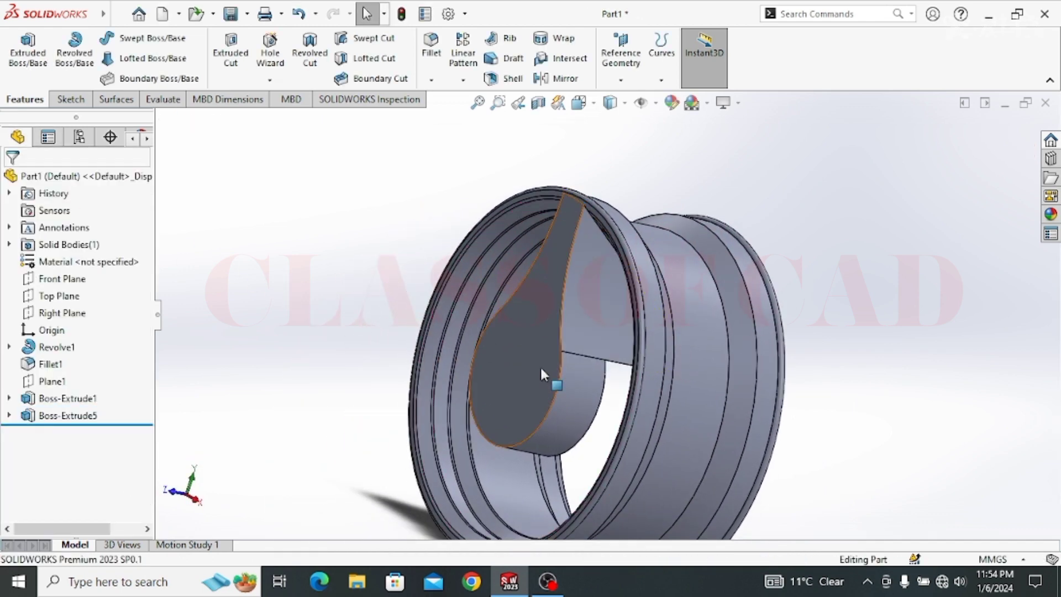
Circular-pattern the extruded spoke around the hub's circular edge with 5 equally spaced instances over 360 degrees
middle_drag(540, 370, 564, 309)
click(464, 81)
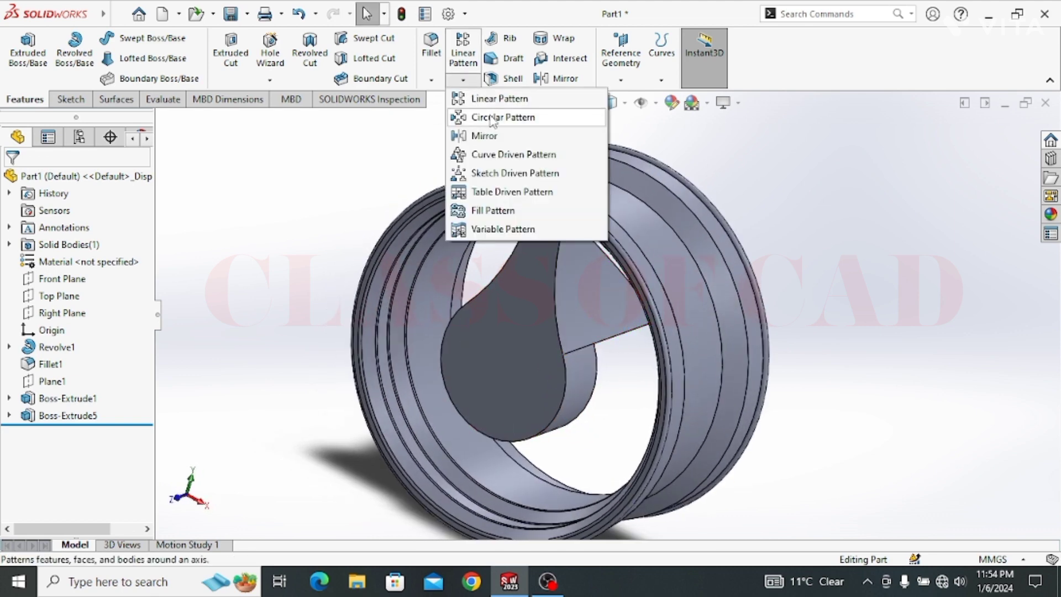
click(493, 118)
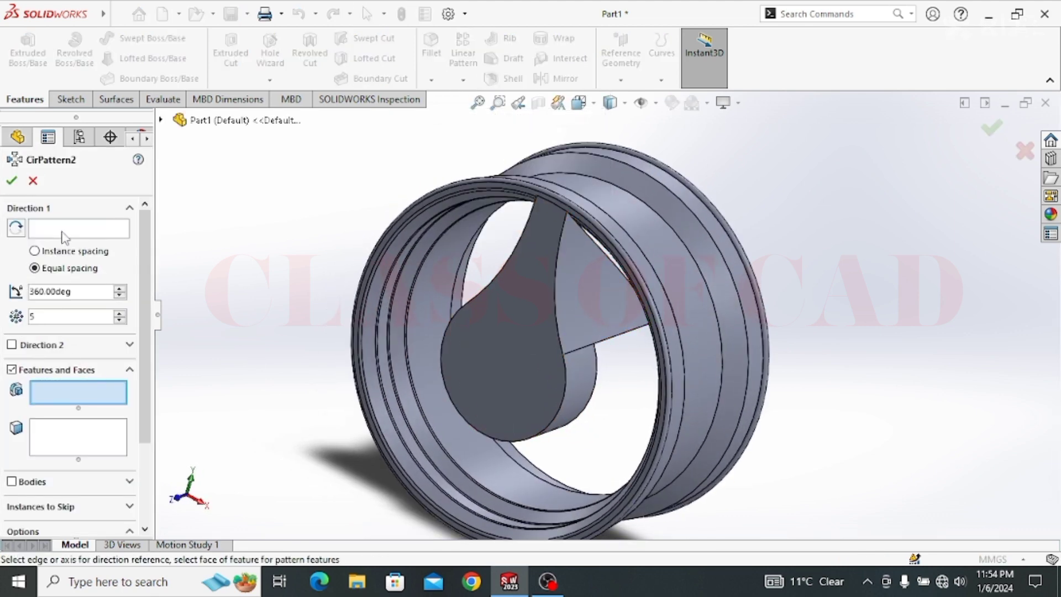
click(63, 233)
click(567, 391)
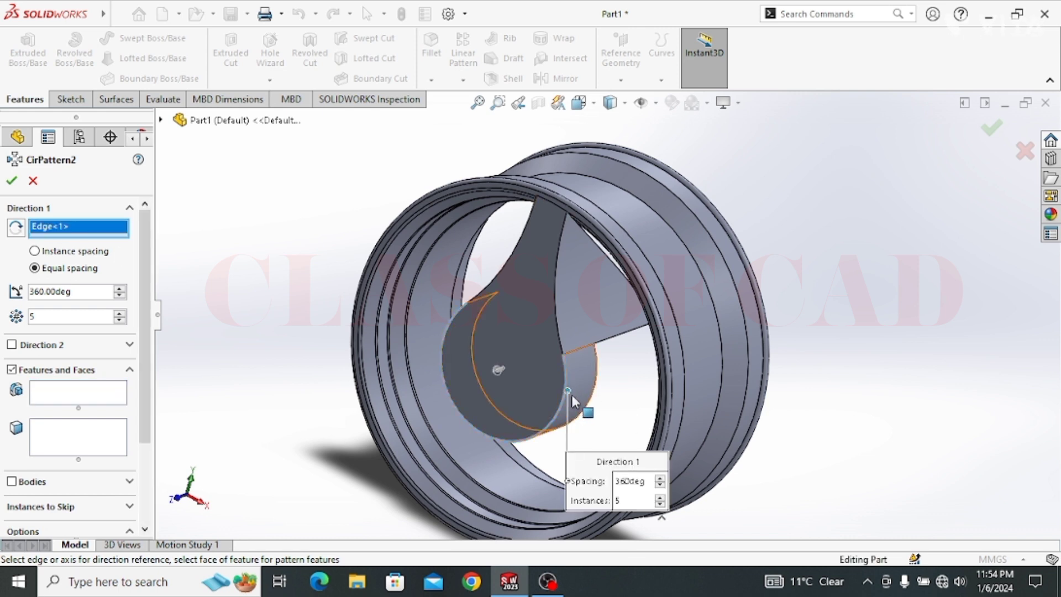
click(60, 398)
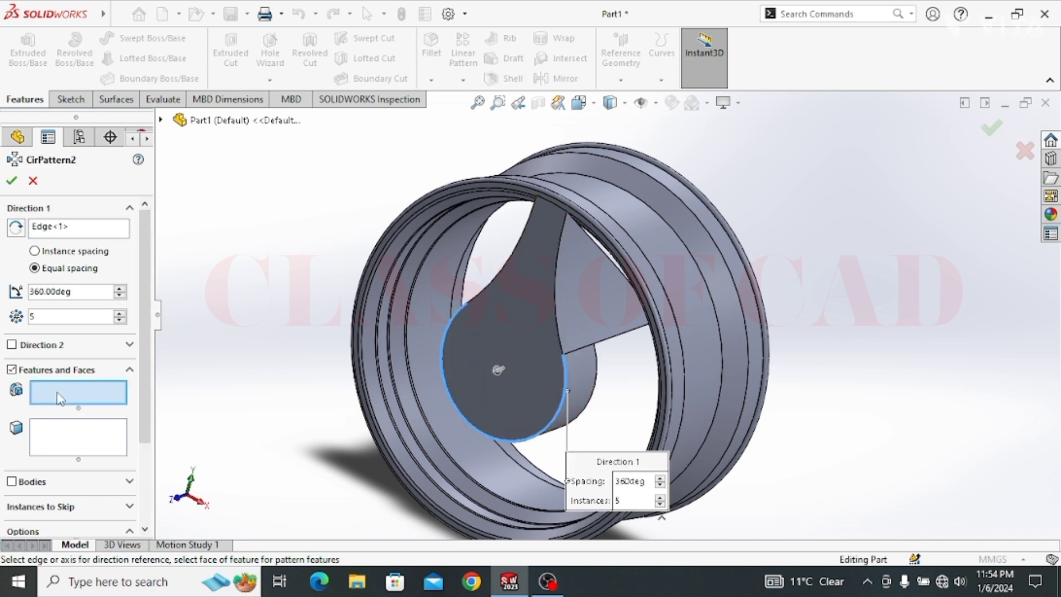
click(605, 307)
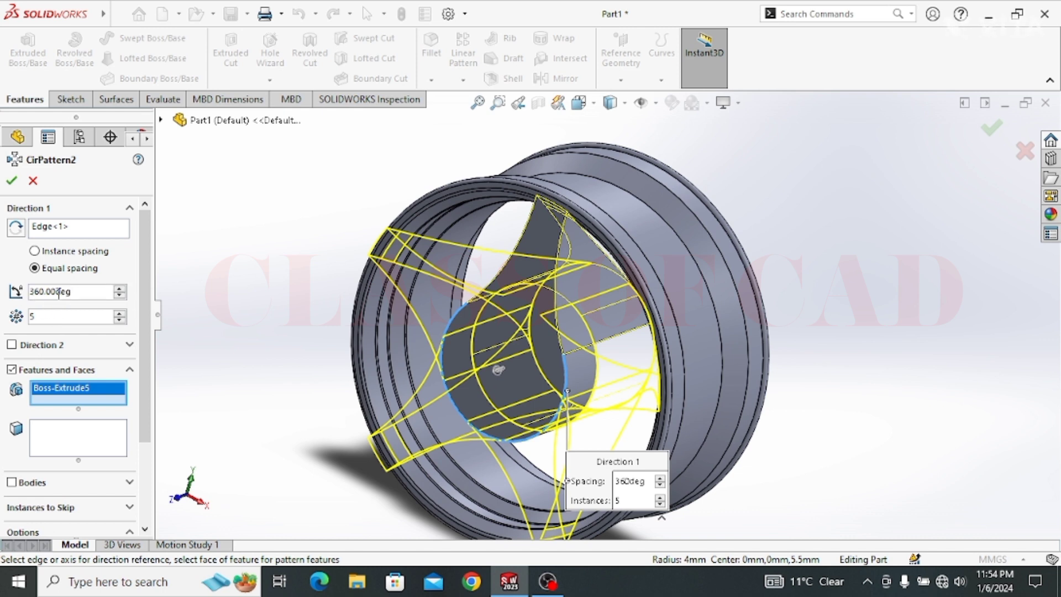
click(18, 184)
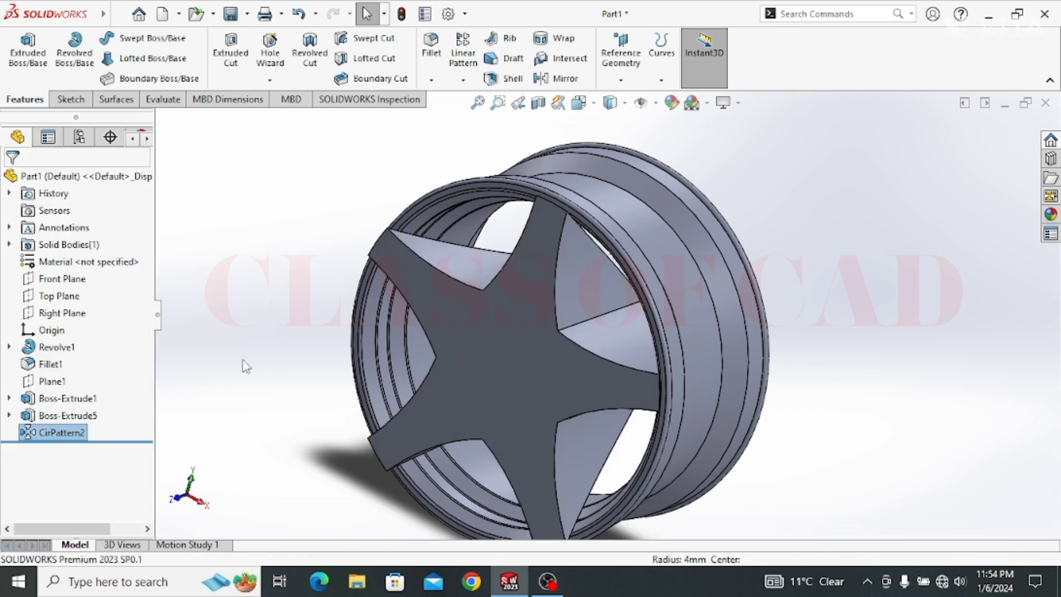
Sketch a horizontal construction line on the Right Plane from the origin to a point beyond the rim's front face
click(68, 319)
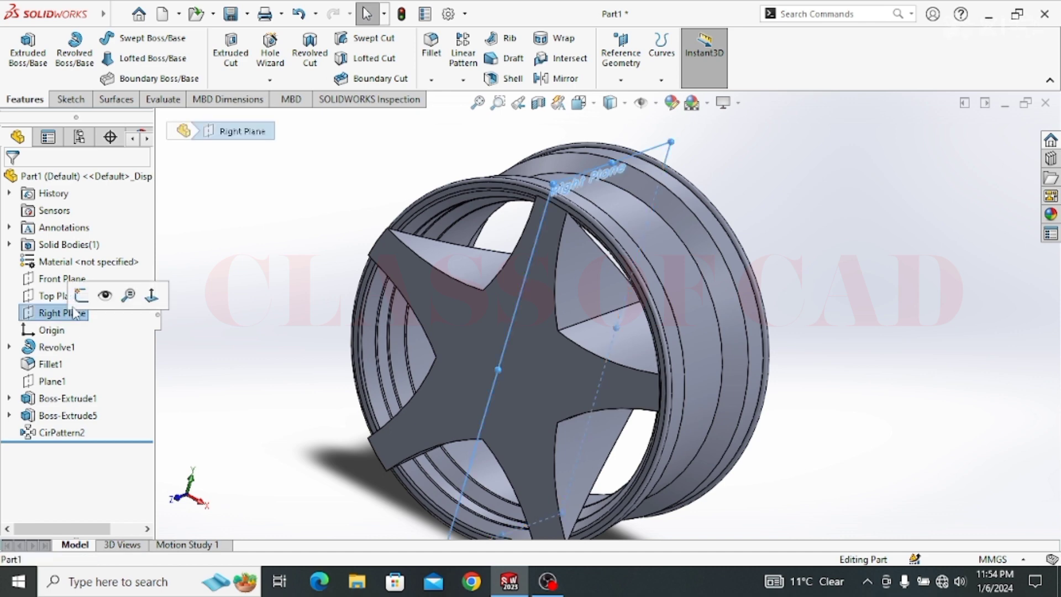
click(81, 297)
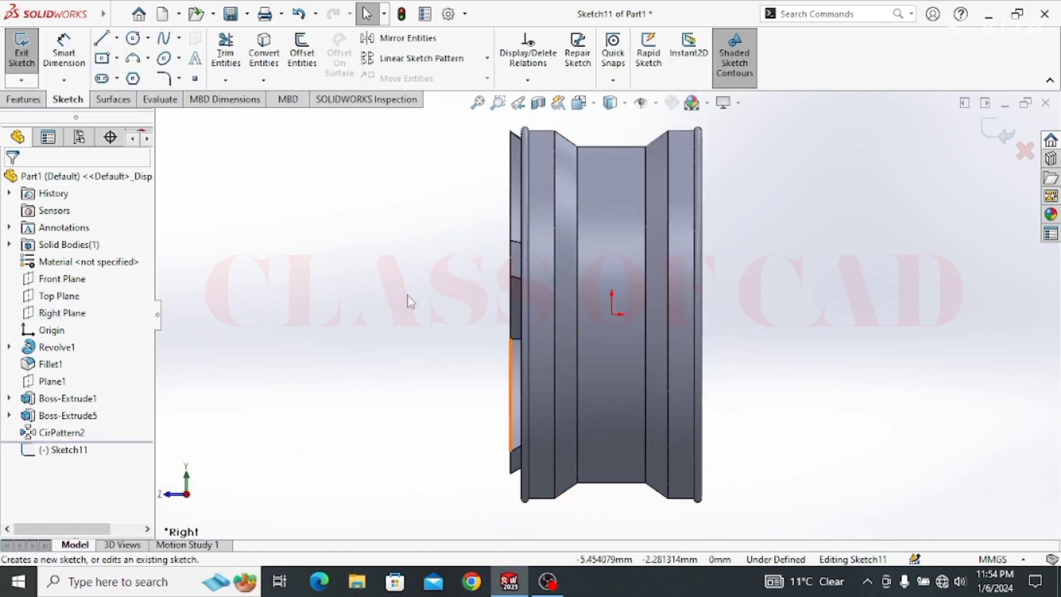
click(110, 40)
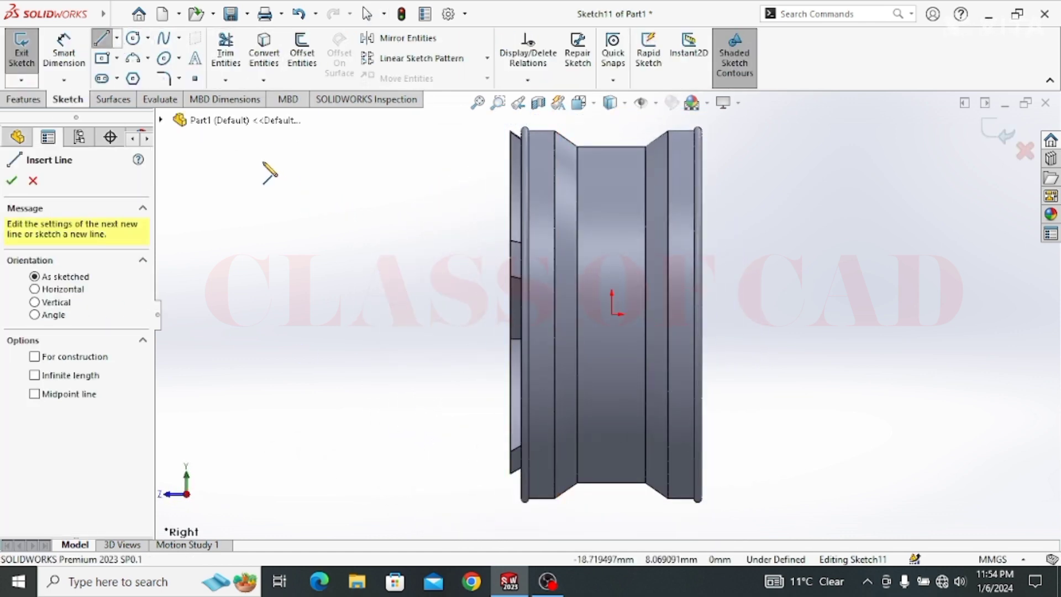
click(611, 315)
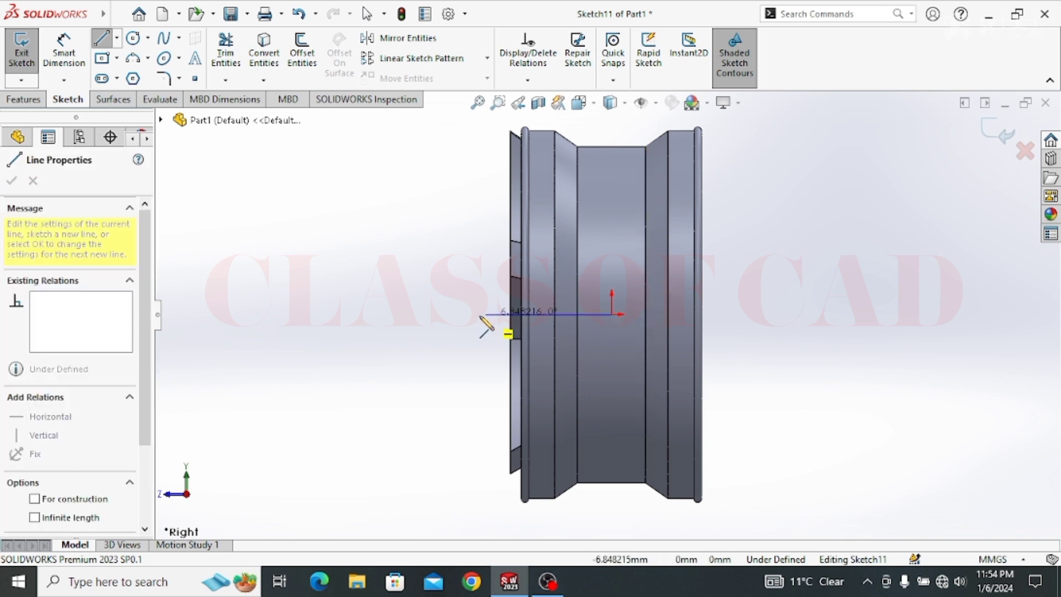
click(467, 316)
key(Escape)
drag(488, 294, 443, 337)
click(512, 288)
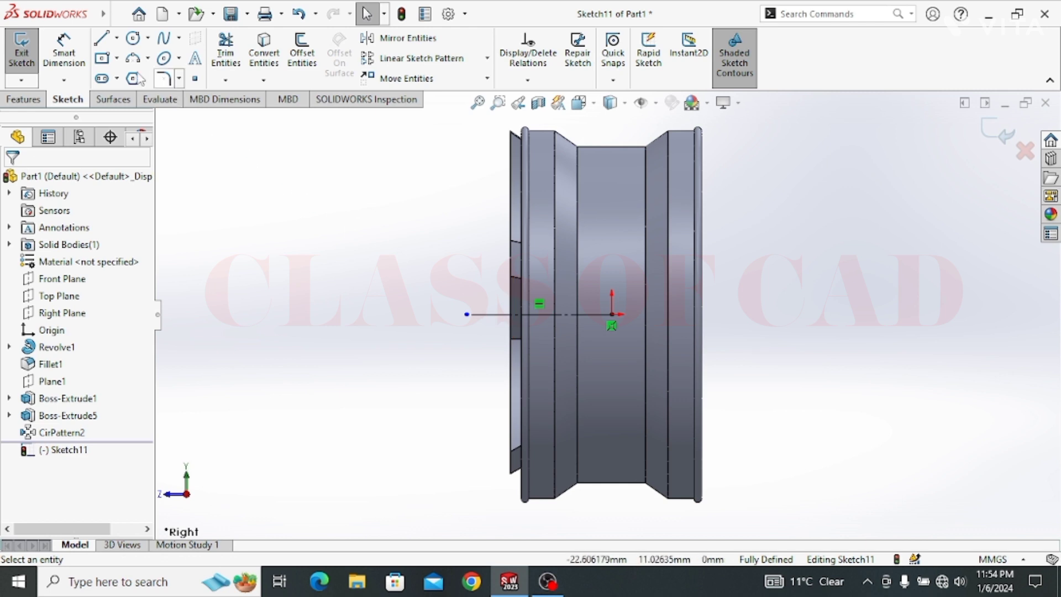
Draw three connected lines in front of the spokes below the centerline: horizontal about 1.6 mm, vertical about 9.5 mm, horizontal about 1.3 mm
click(103, 40)
scroll(559, 343, down, 5)
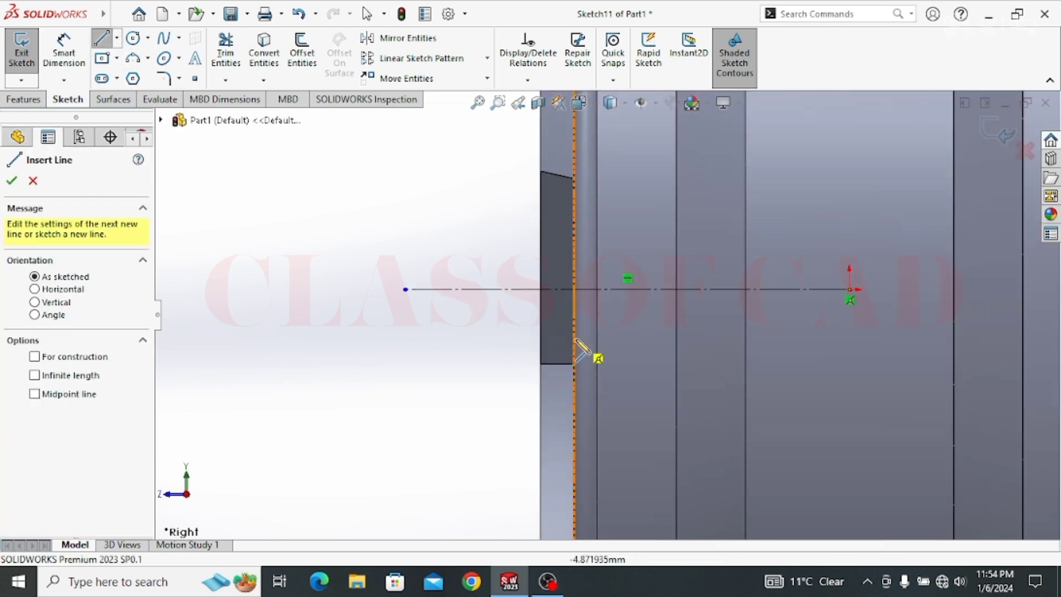
click(583, 335)
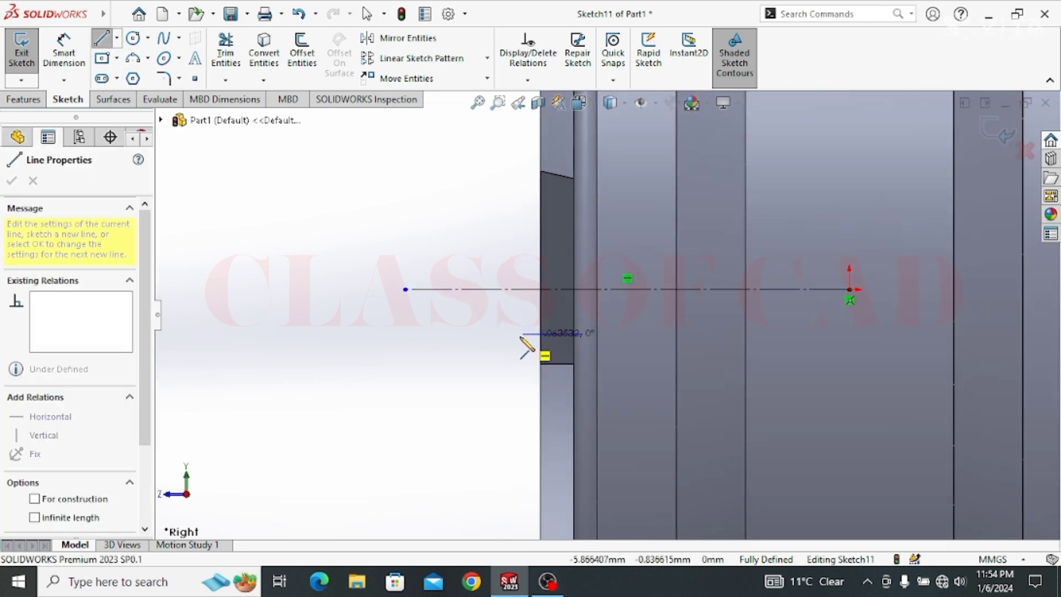
ctrl+middle_drag(507, 337, 434, 134)
scroll(437, 143, up, 2)
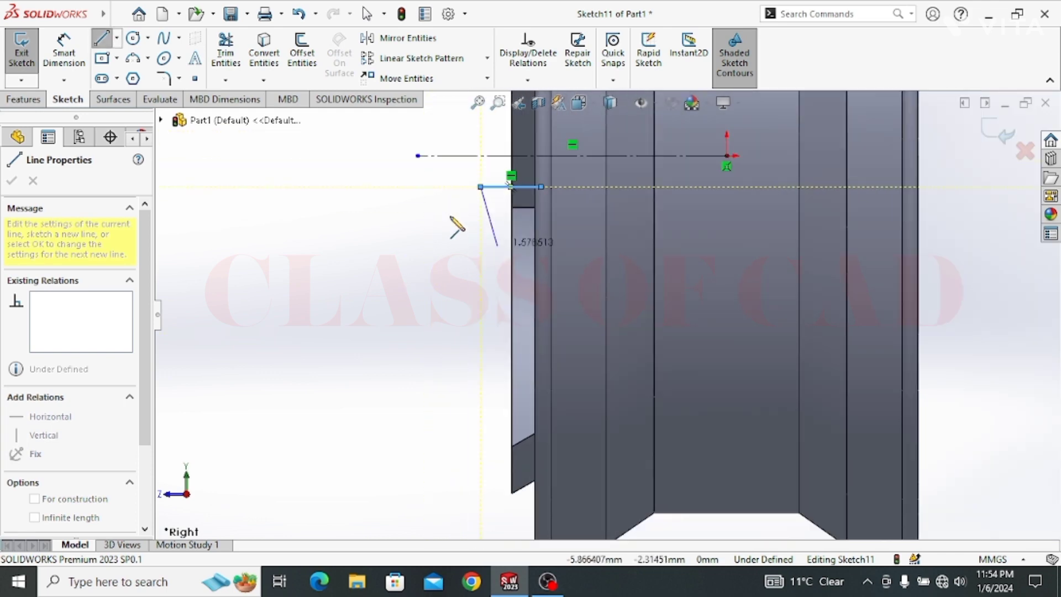
ctrl+middle_drag(486, 495, 470, 402)
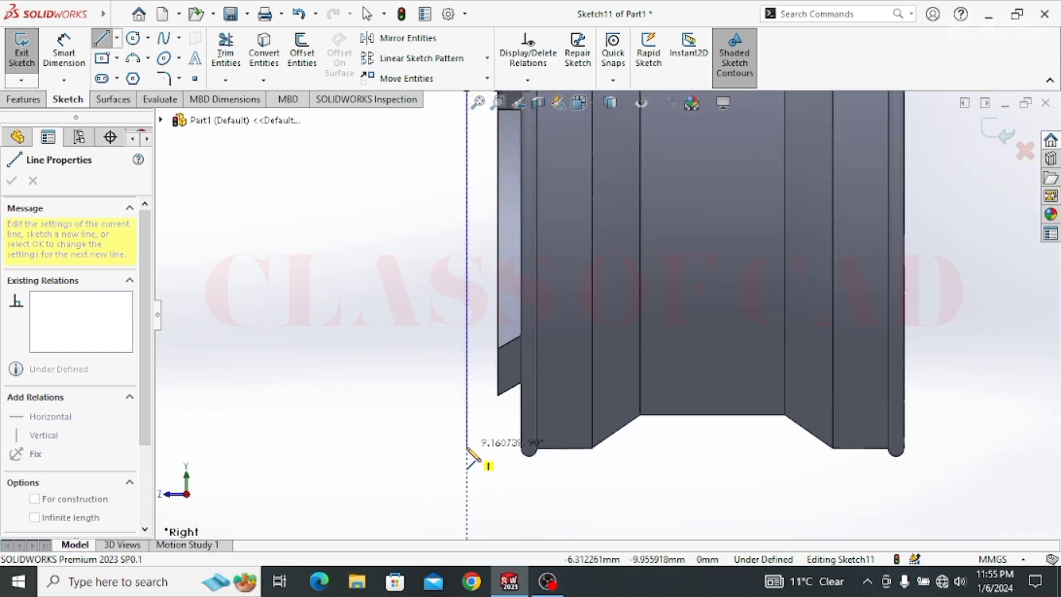
click(467, 466)
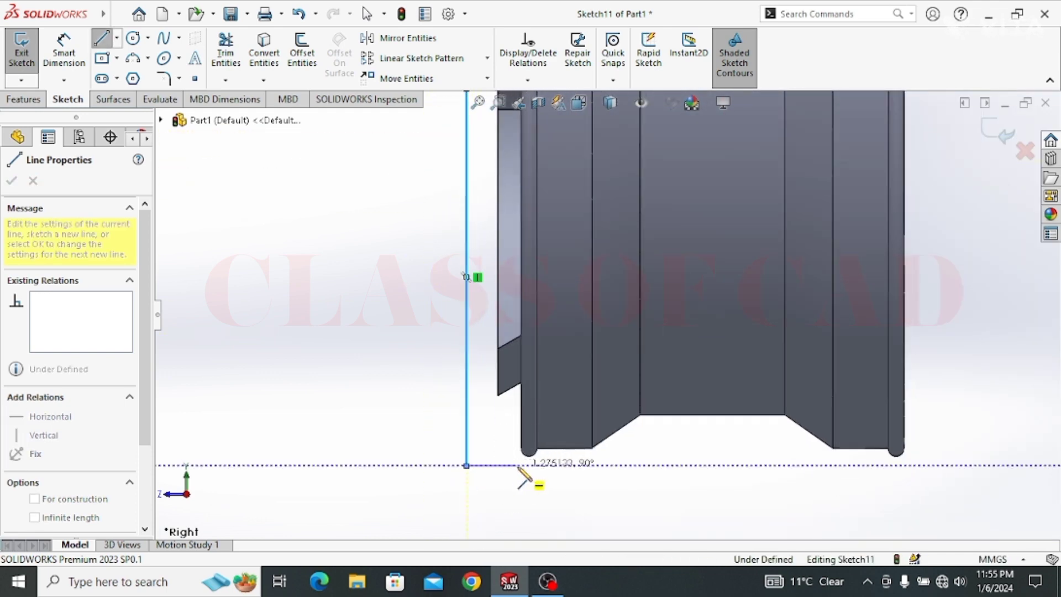
double_click(520, 466)
key(Escape)
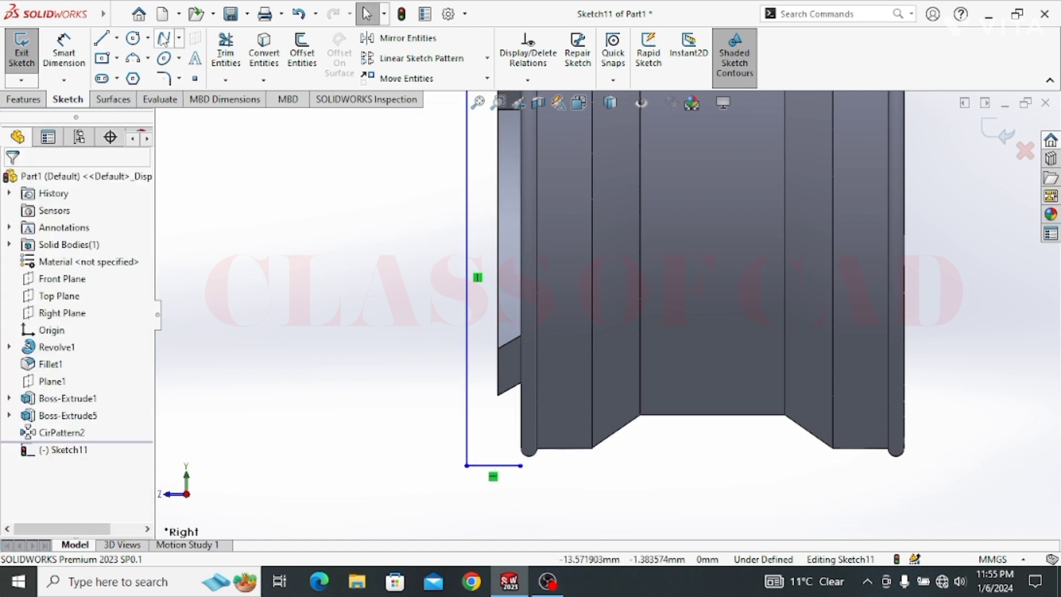
Close the profile with a four-point S-shaped spline between the open ends of the upper and lower horizontal lines
click(164, 40)
ctrl+middle_drag(538, 296, 473, 397)
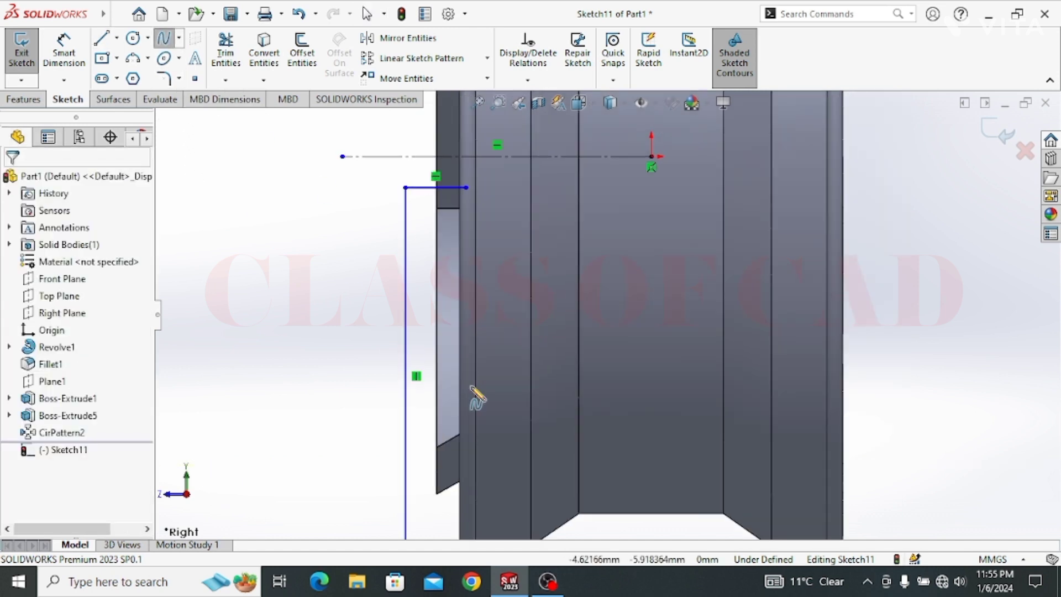
click(466, 188)
click(483, 244)
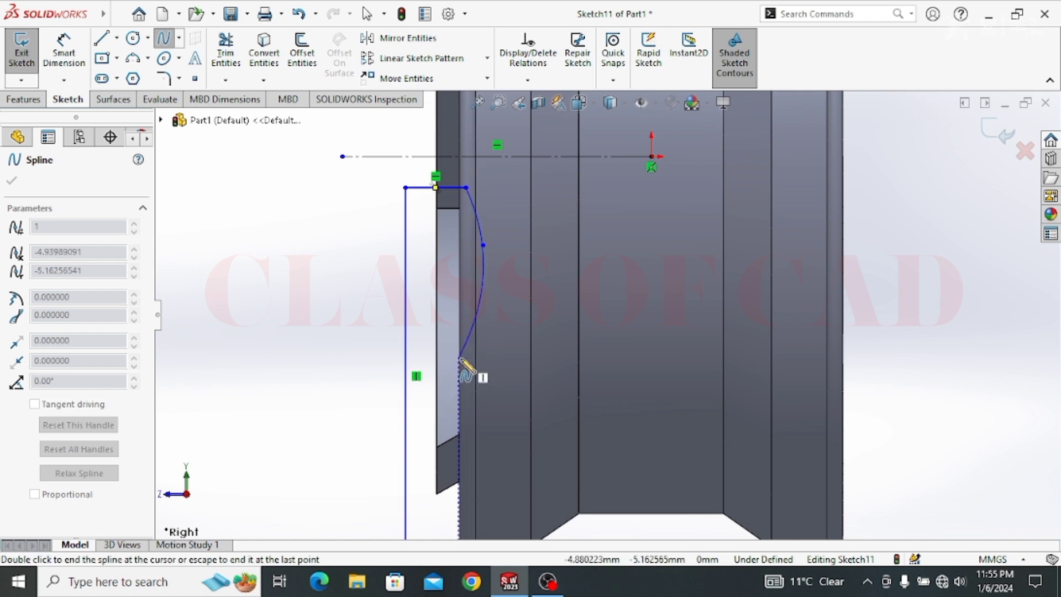
ctrl+middle_drag(448, 455, 460, 275)
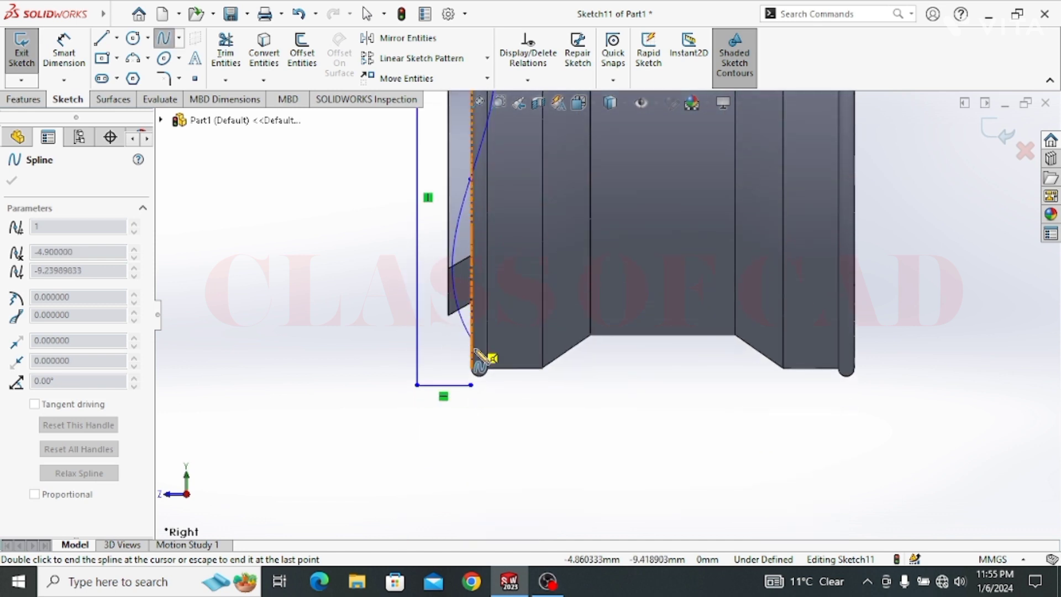
click(470, 384)
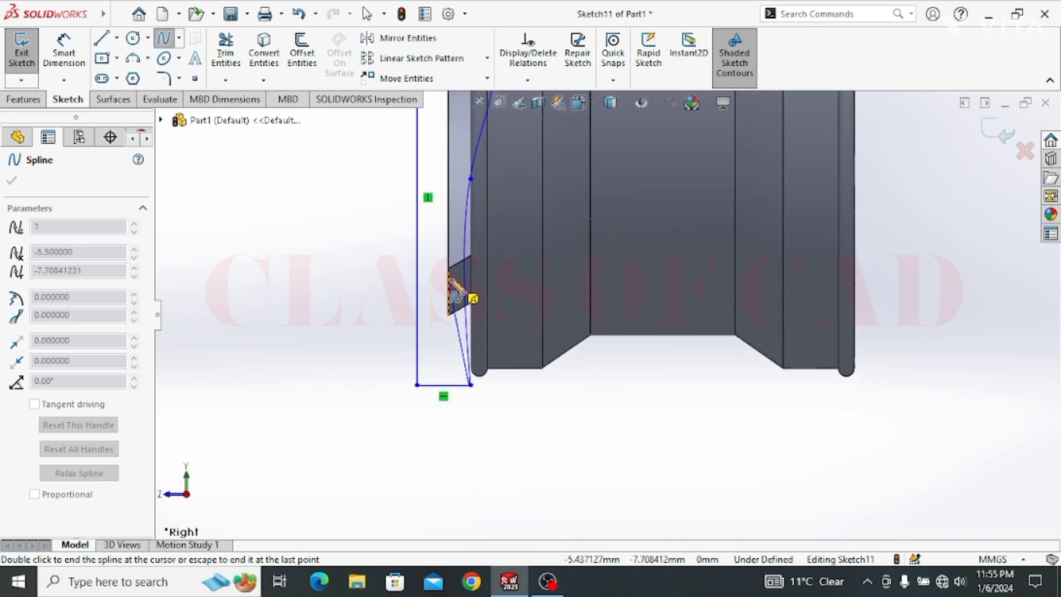
key(Escape)
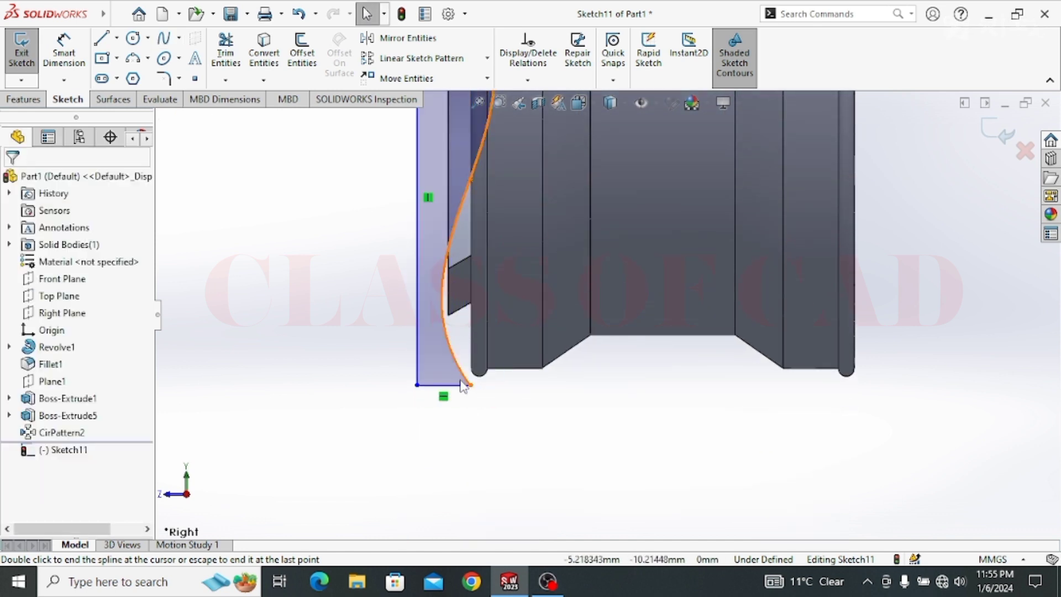
Rotate the tangency handle at the spline's lower endpoint to flatten its outward bulge near the rim
click(445, 312)
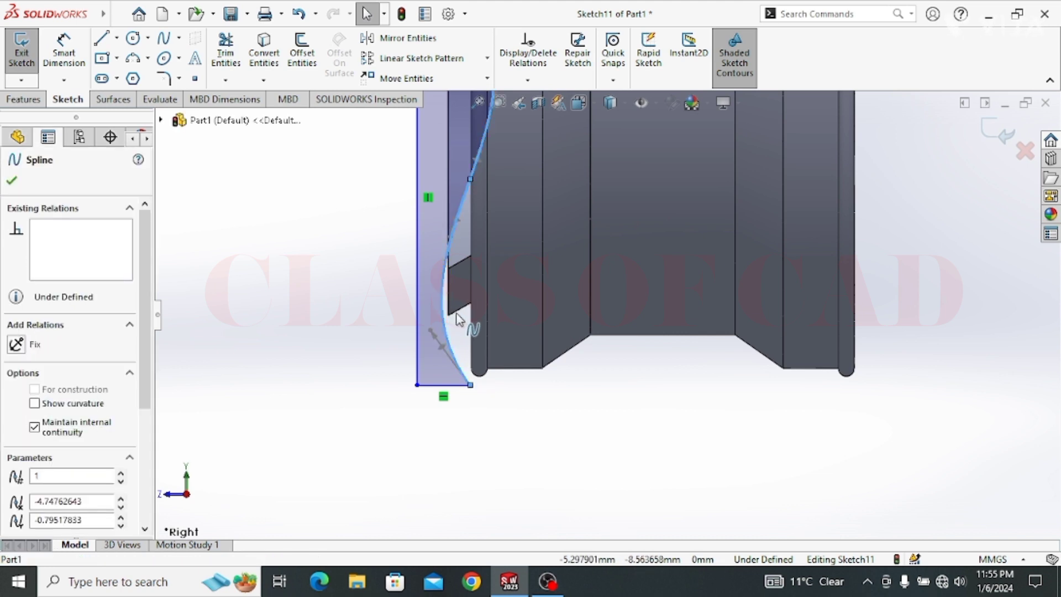
drag(442, 347, 449, 340)
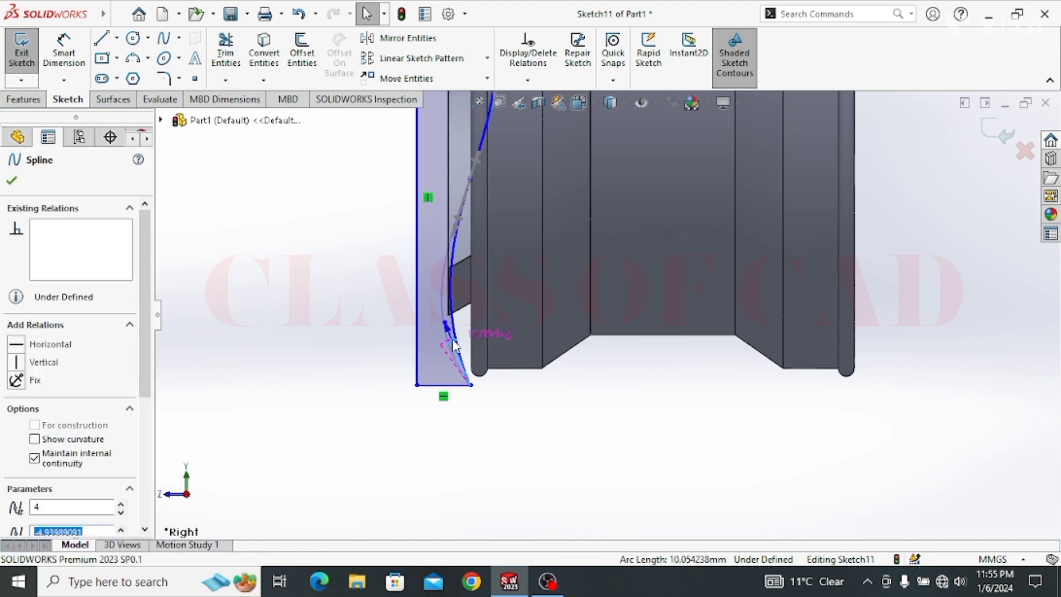
click(510, 395)
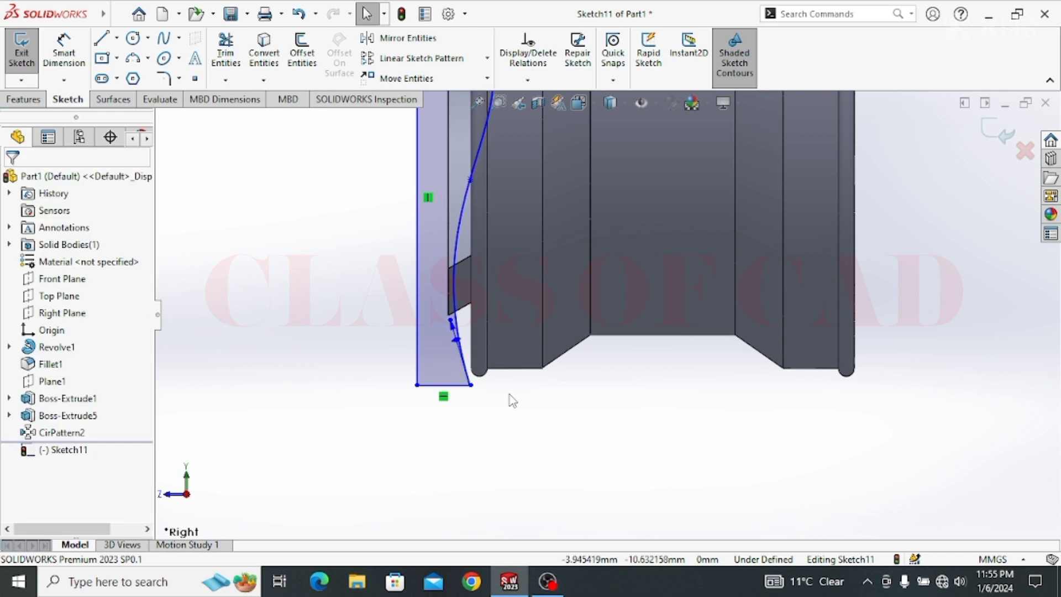
scroll(510, 395, down, 3)
scroll(488, 282, up, 1)
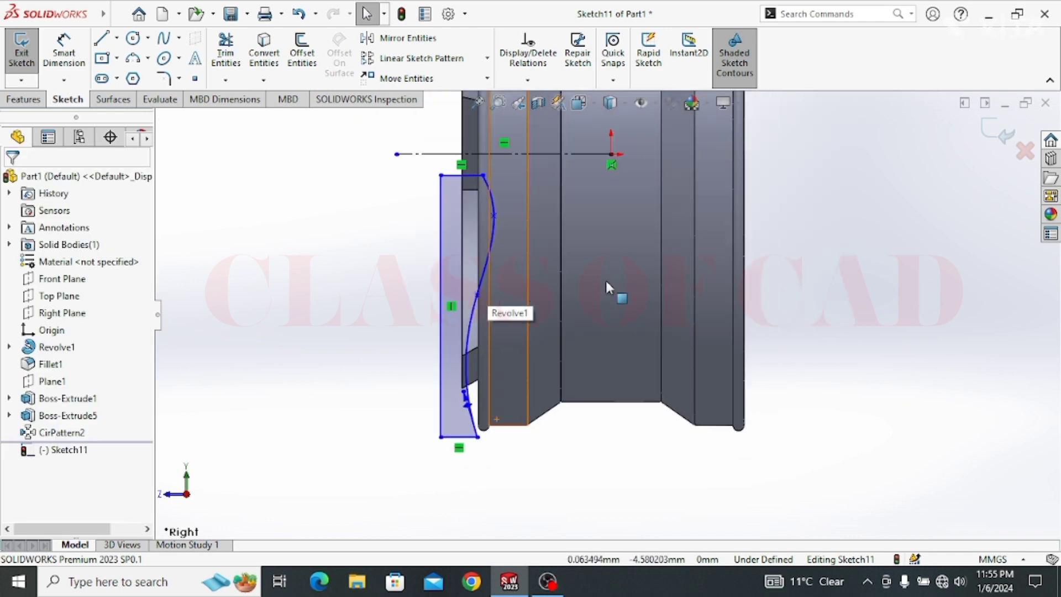
Revolve-cut the closed spoke profile 360° around the construction line
ctrl+middle_drag(606, 278, 488, 294)
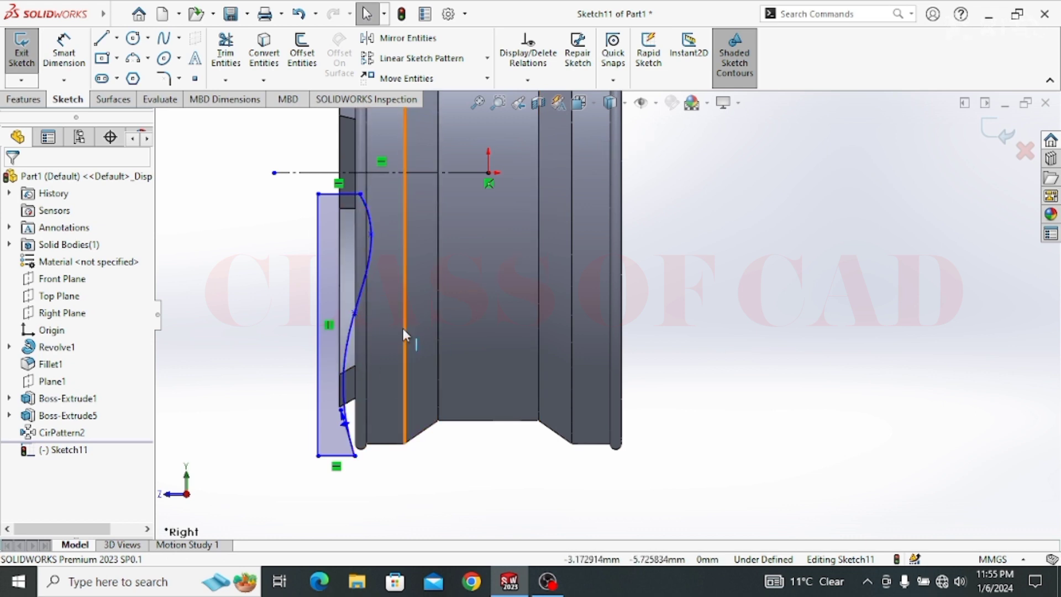
click(22, 100)
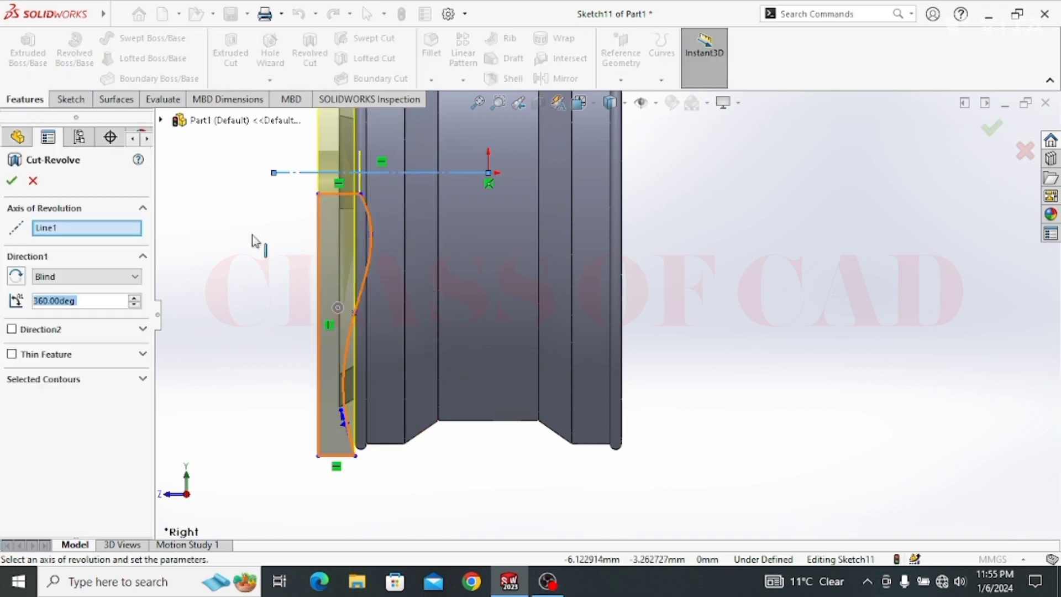
key(Return)
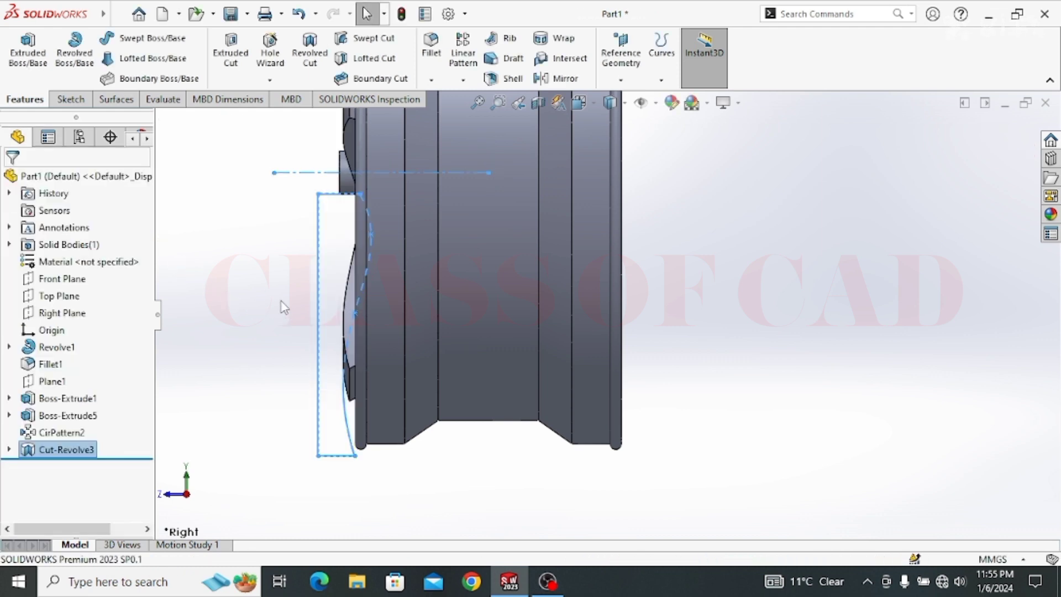
Display hidden lines and sketch a horizontal construction line about 7.5 mm long on the Right Plane from the origin past the hub
click(626, 105)
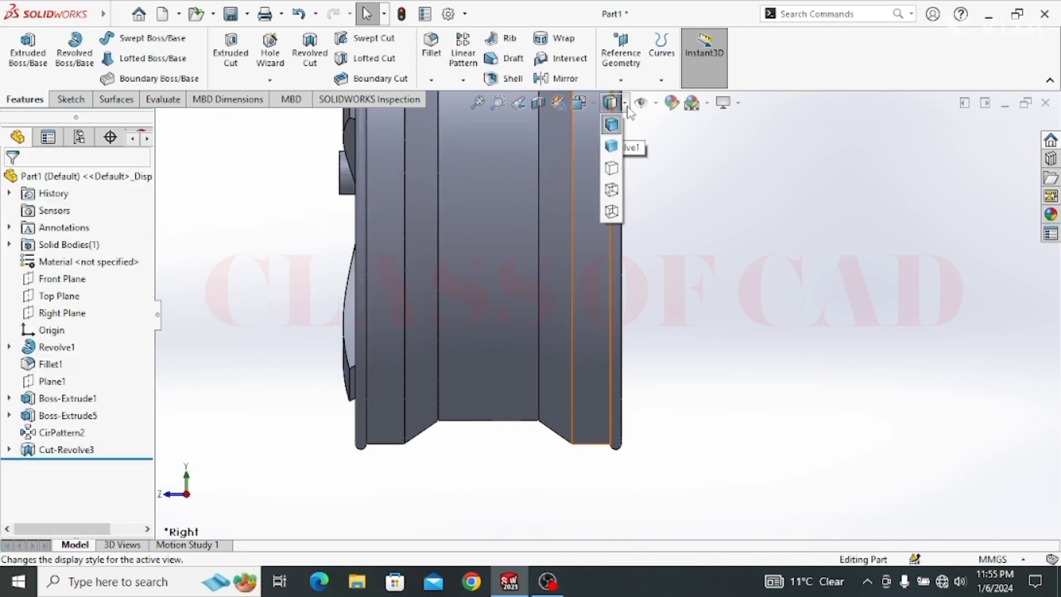
click(611, 191)
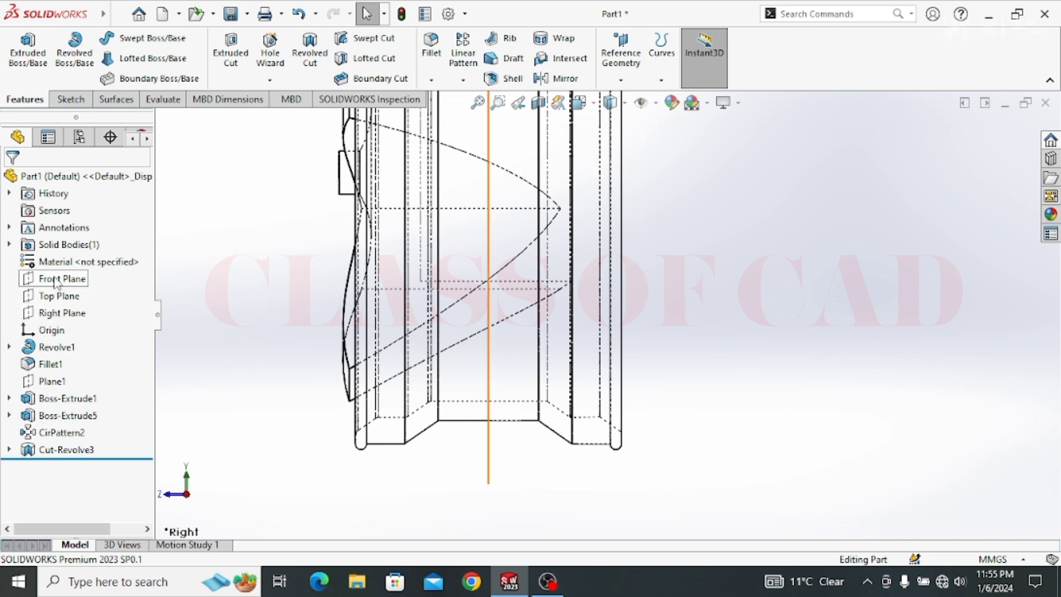
click(58, 314)
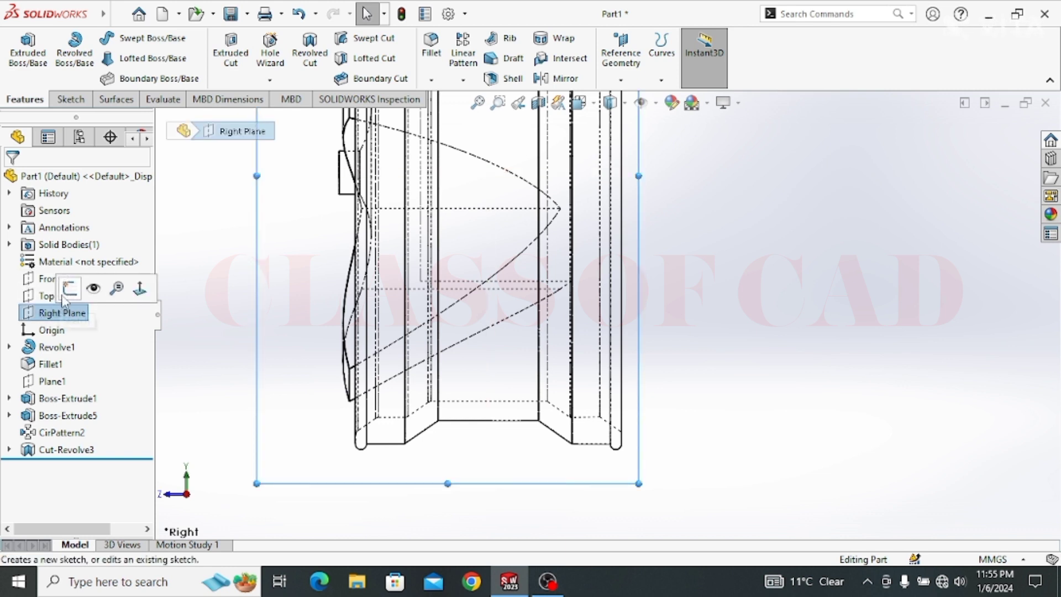
click(73, 283)
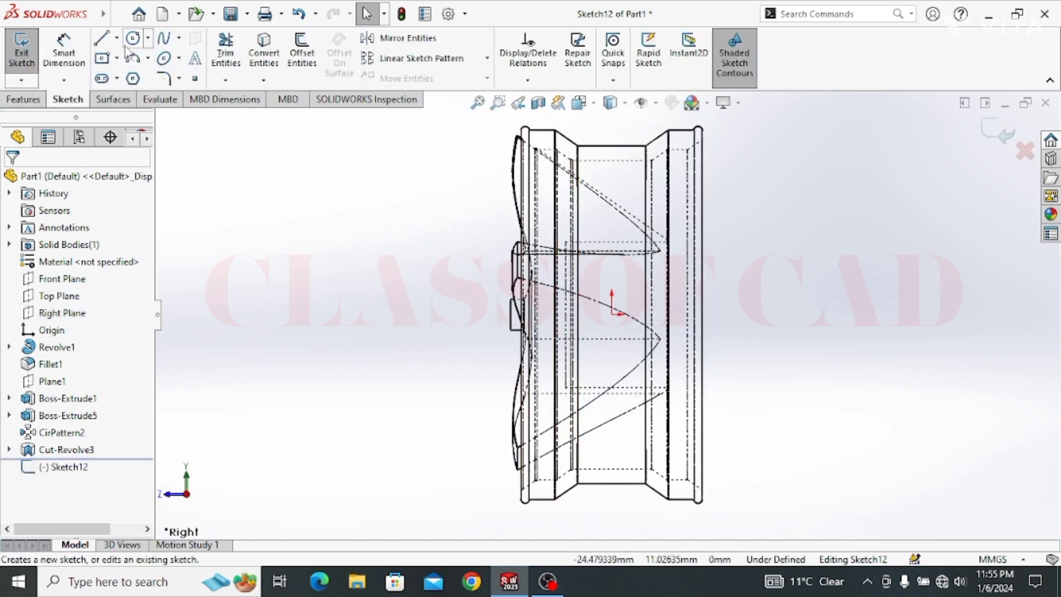
click(116, 37)
click(132, 74)
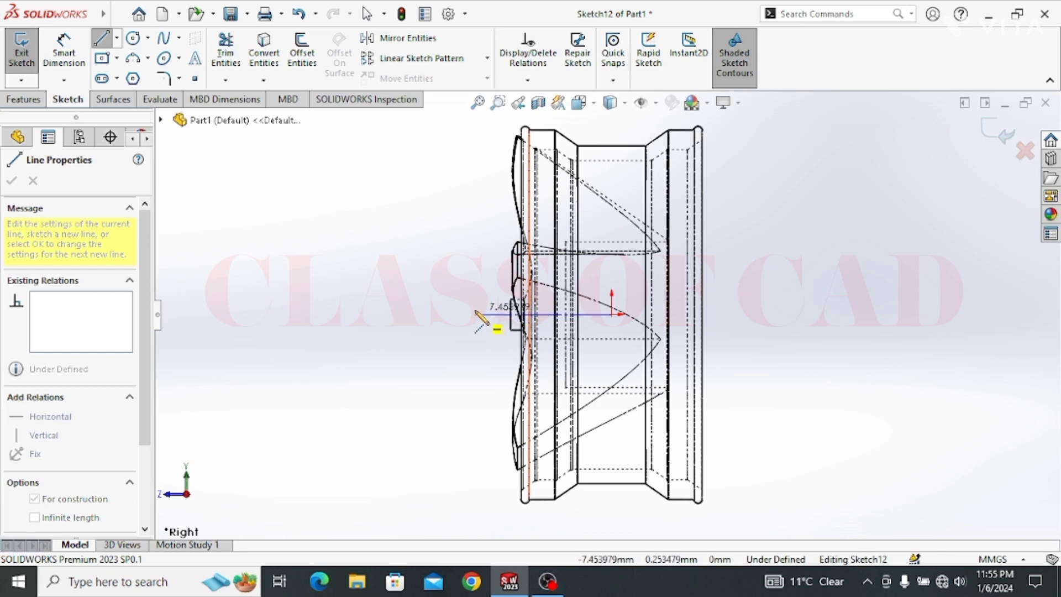
click(476, 316)
key(Escape)
Convert the rim's lower inner edges near the spokes into a connected sketch chain and shorten the outermost sloped segment
ctrl+middle_drag(654, 392, 611, 347)
scroll(612, 348, down, 5)
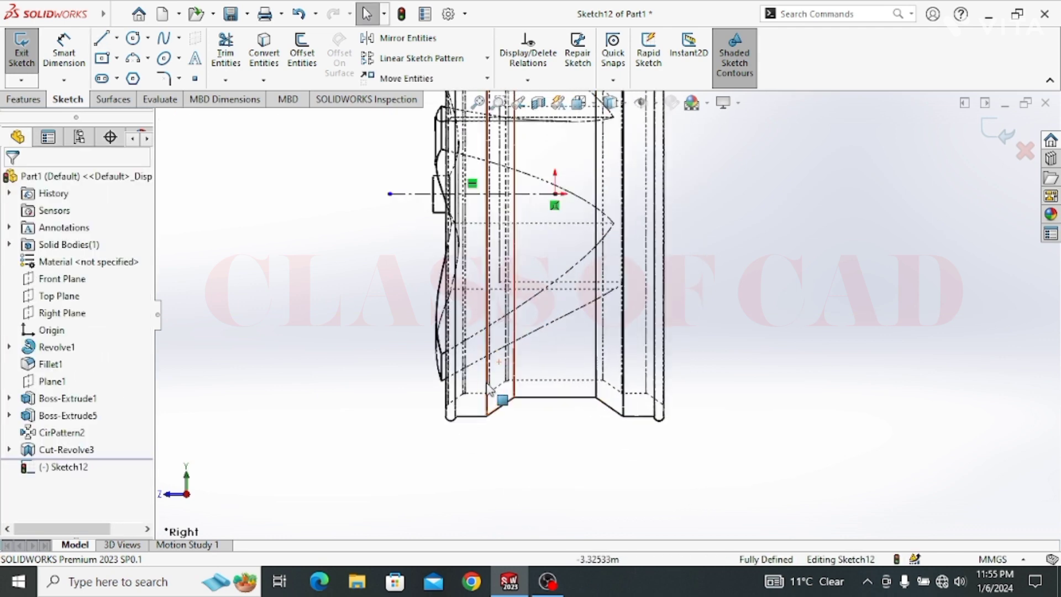
scroll(445, 369, down, 2)
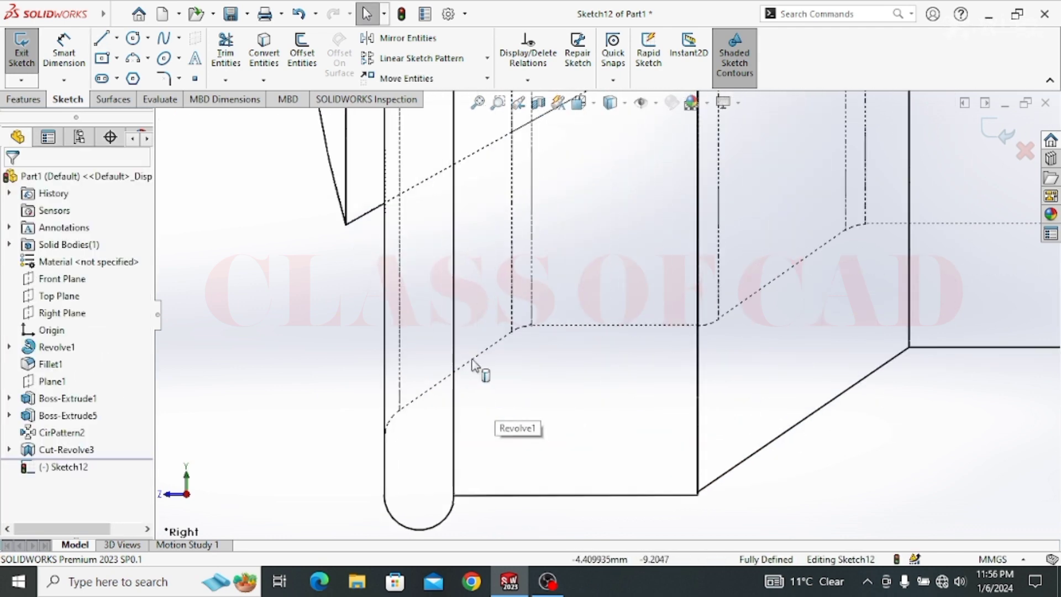
click(487, 359)
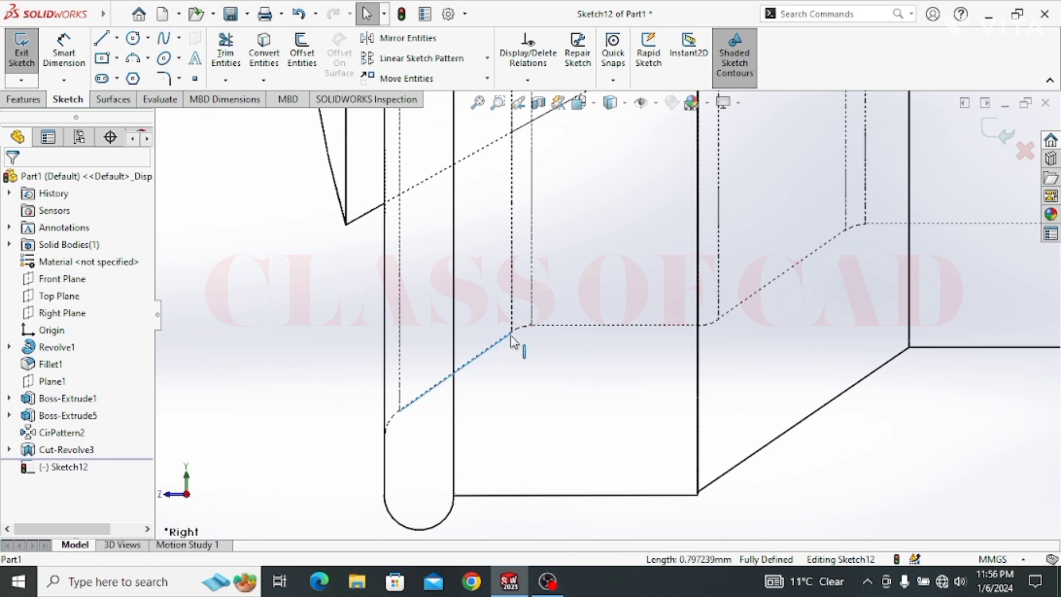
ctrl+click(559, 327)
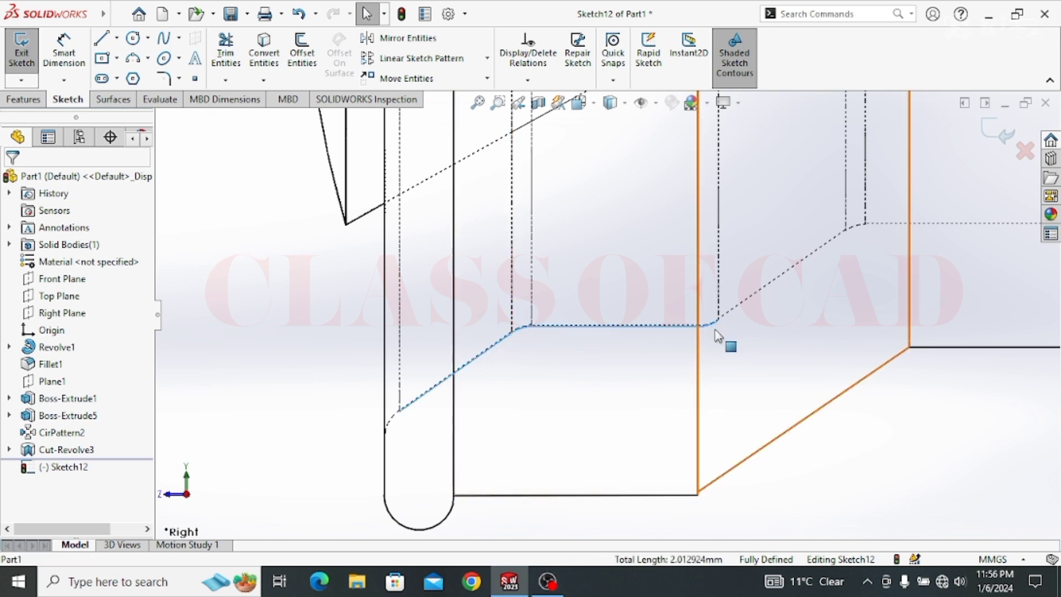
ctrl+click(735, 308)
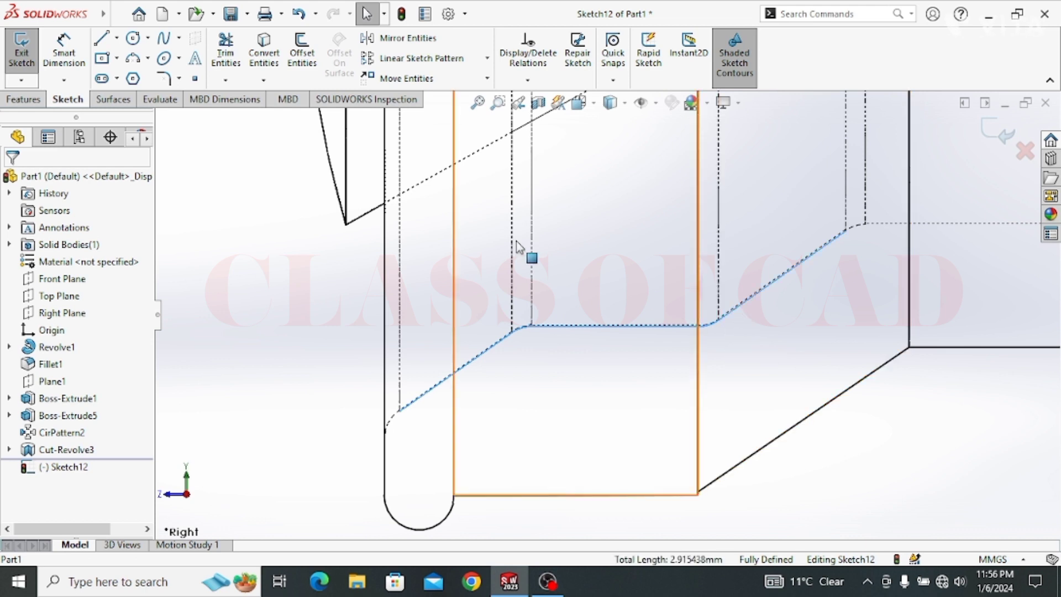
click(423, 398)
drag(445, 399, 447, 397)
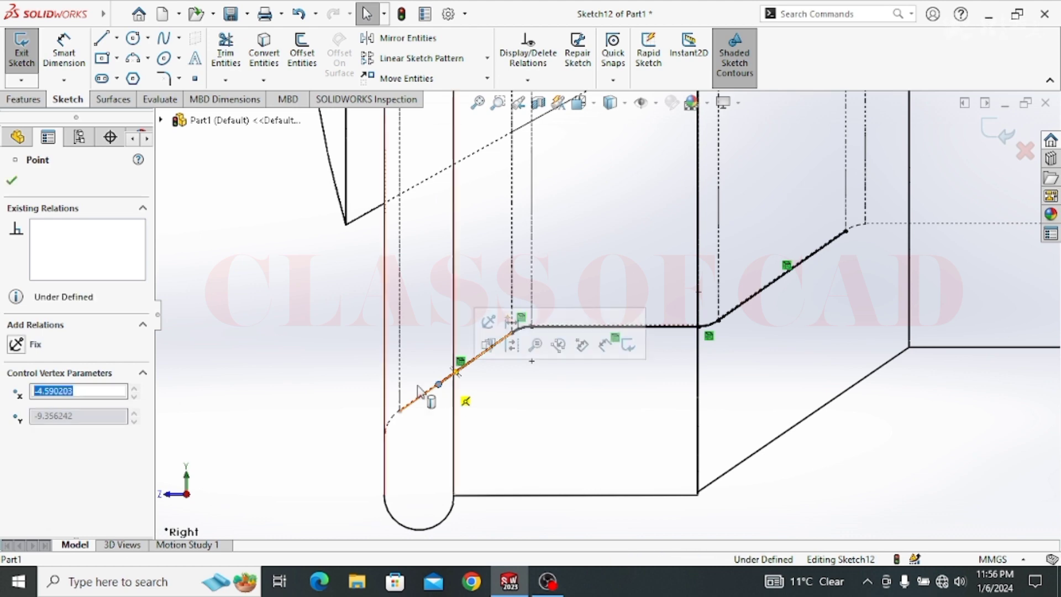
key(Escape)
Draw a diagonal line from the chain's inner end past the rim's rear, then a horizontal line back toward the spokes, extending its free end
click(103, 38)
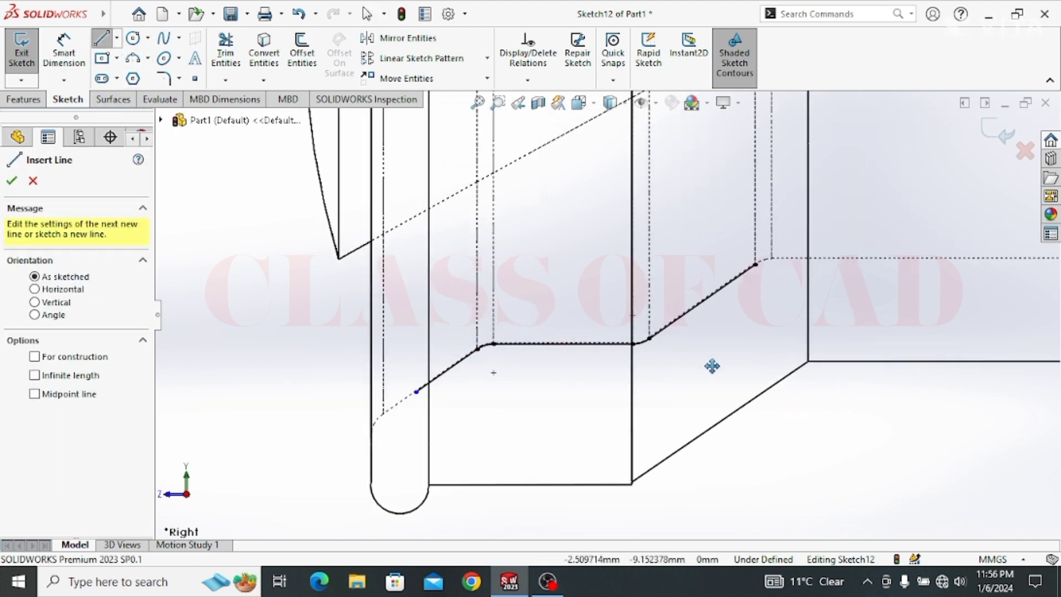
ctrl+middle_drag(711, 365, 486, 381)
click(487, 382)
scroll(486, 382, up, 5)
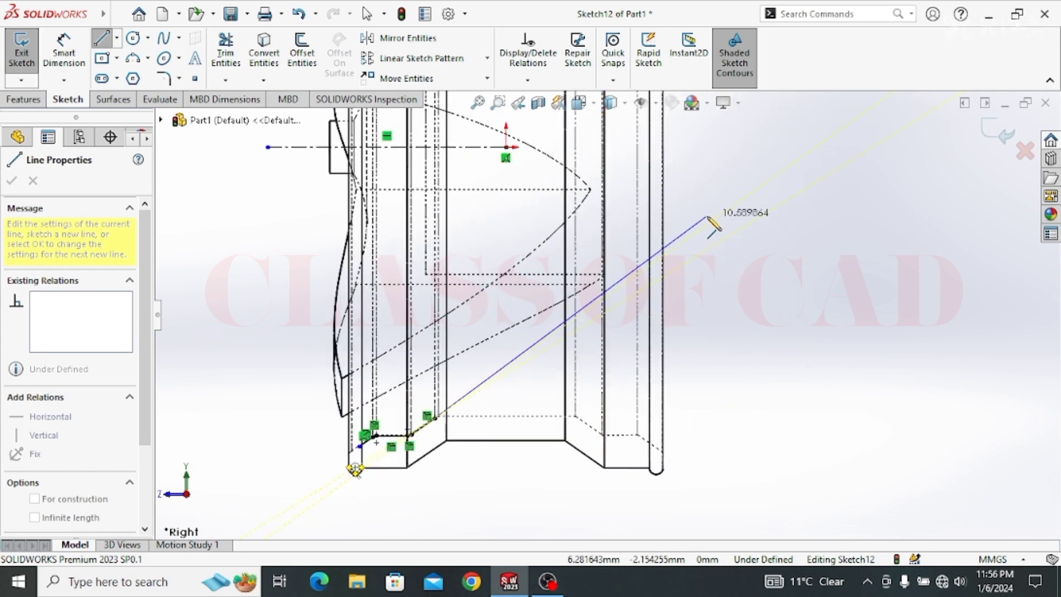
click(734, 206)
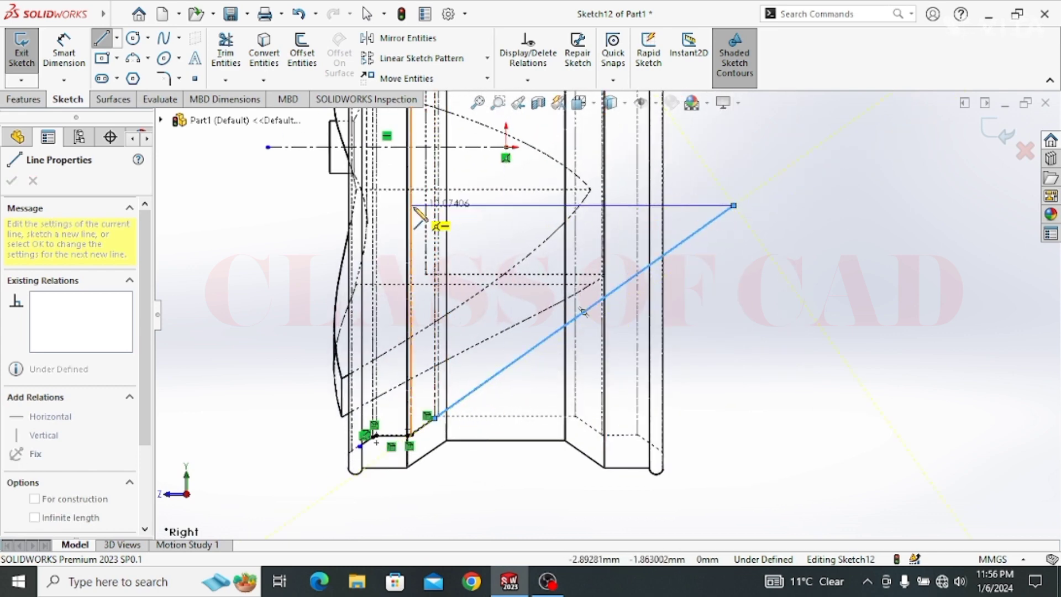
scroll(420, 212, down, 5)
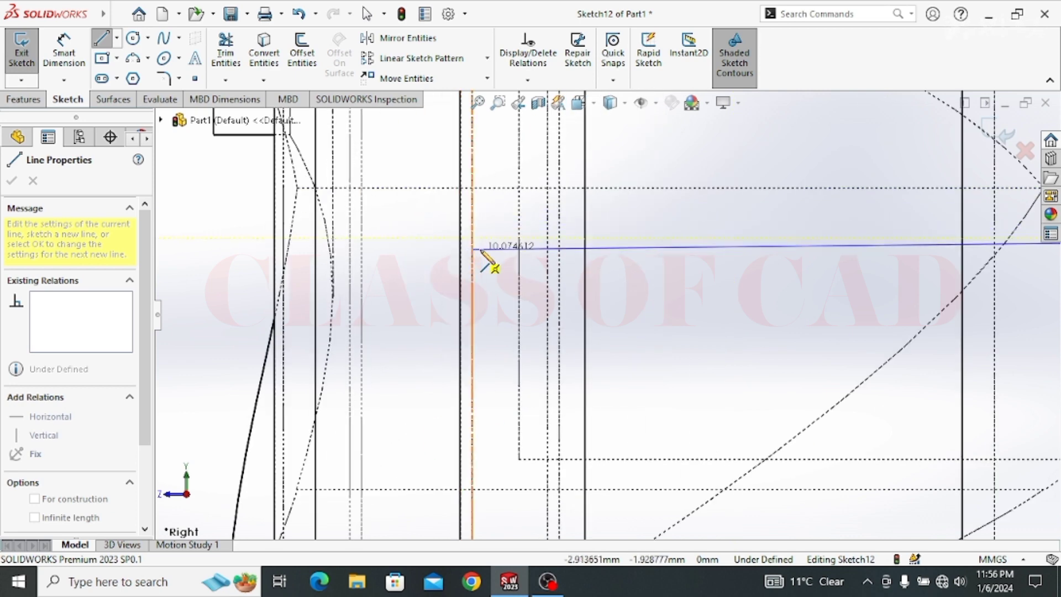
scroll(488, 257, up, 4)
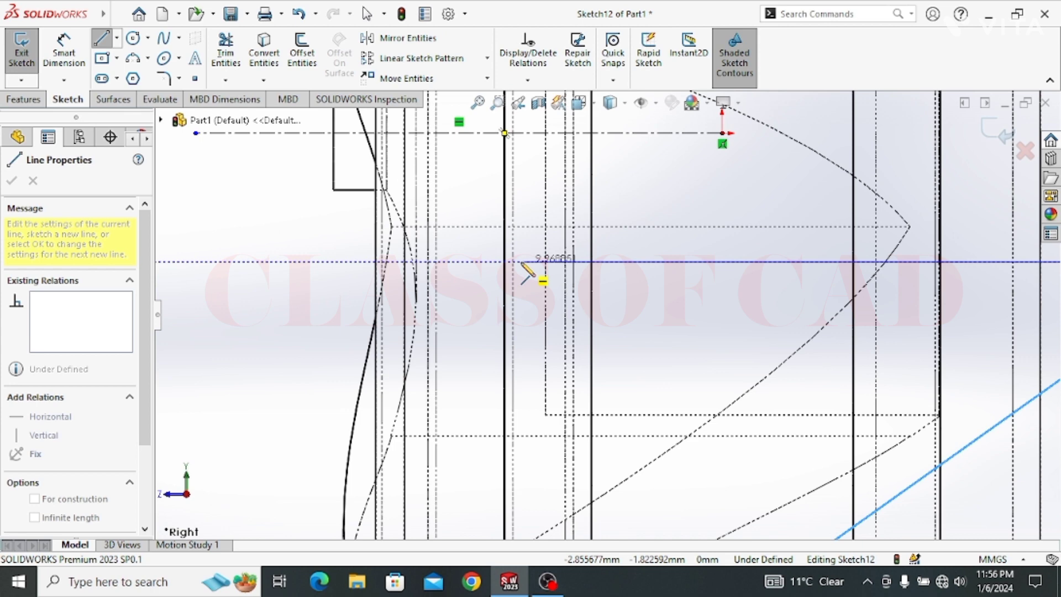
click(521, 262)
scroll(505, 243, up, 3)
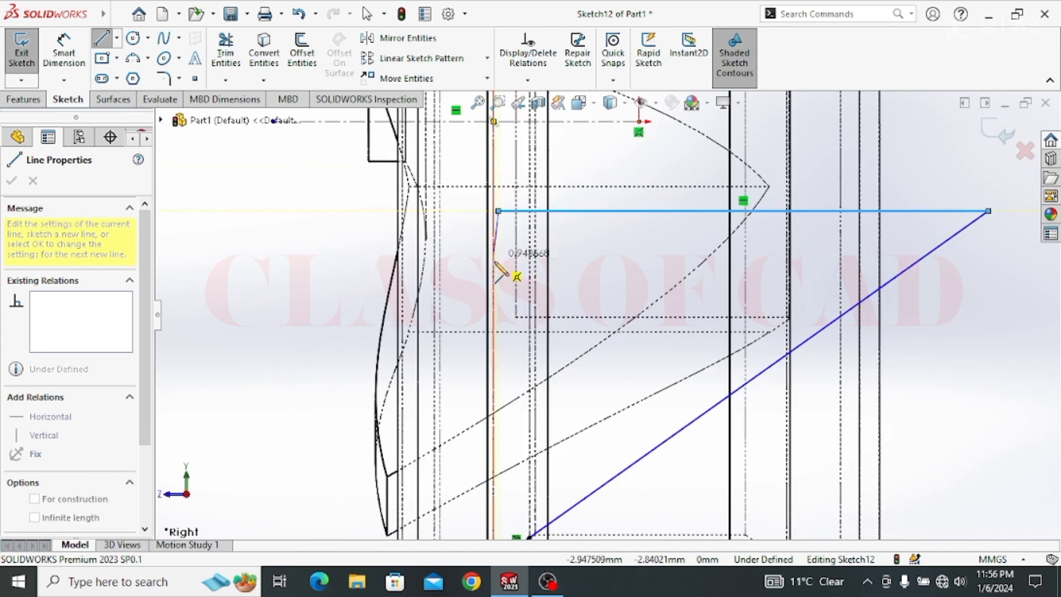
ctrl+middle_drag(521, 318, 515, 265)
key(Escape)
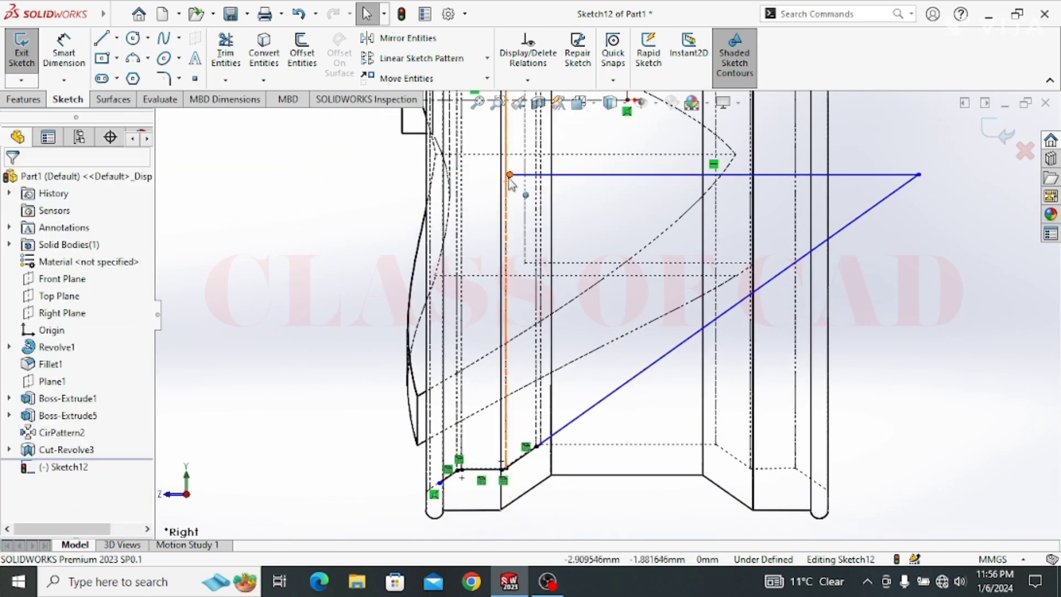
drag(504, 177, 488, 180)
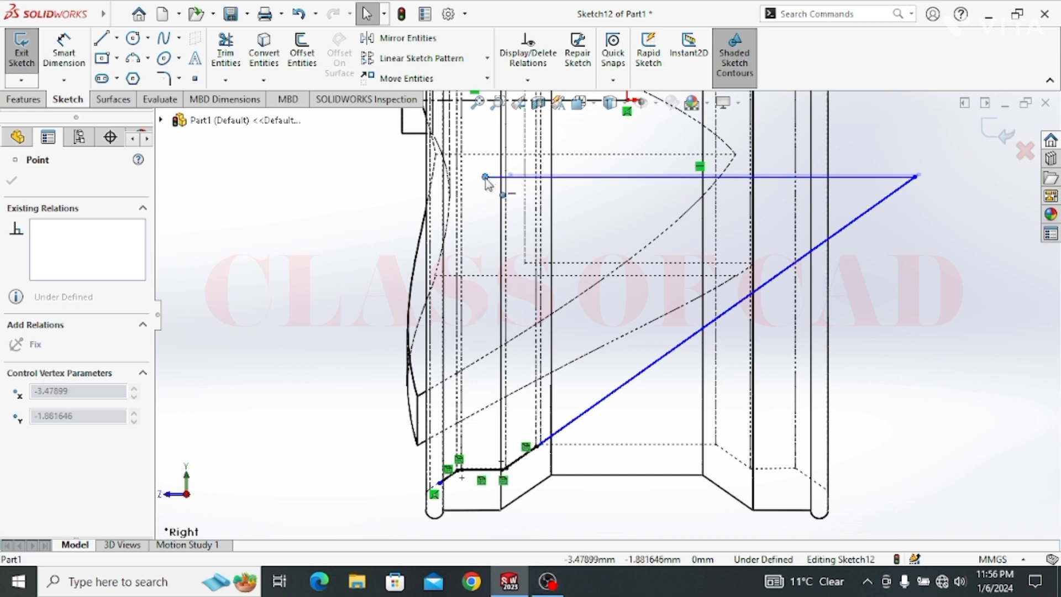
click(250, 134)
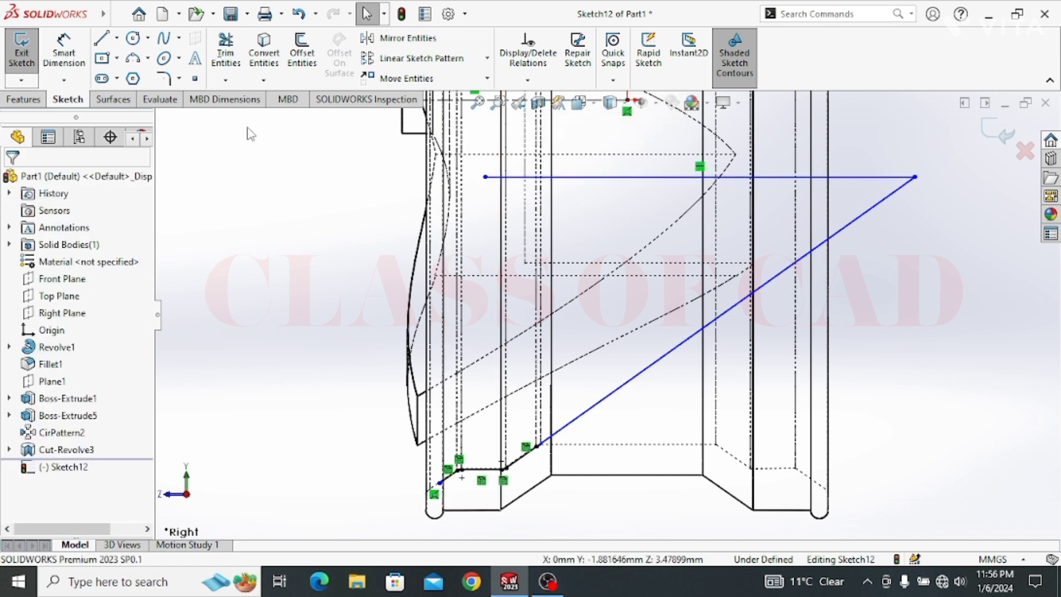
Close the profile with a three-point arc of about 20 mm radius behind the spokes and shift its upper endpoint slightly inward
click(134, 58)
click(485, 176)
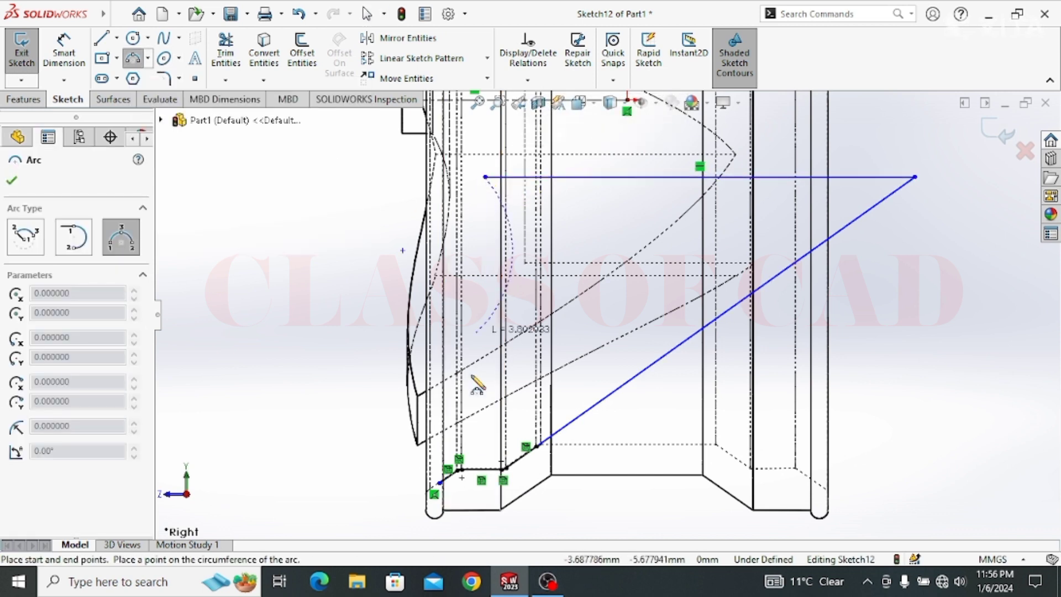
click(439, 483)
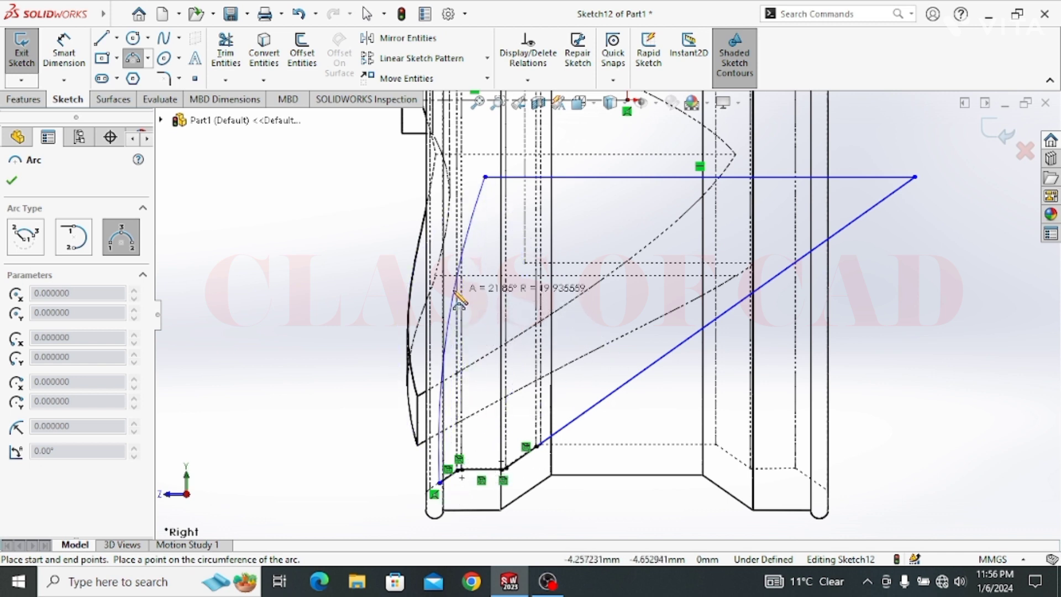
click(459, 301)
key(Escape)
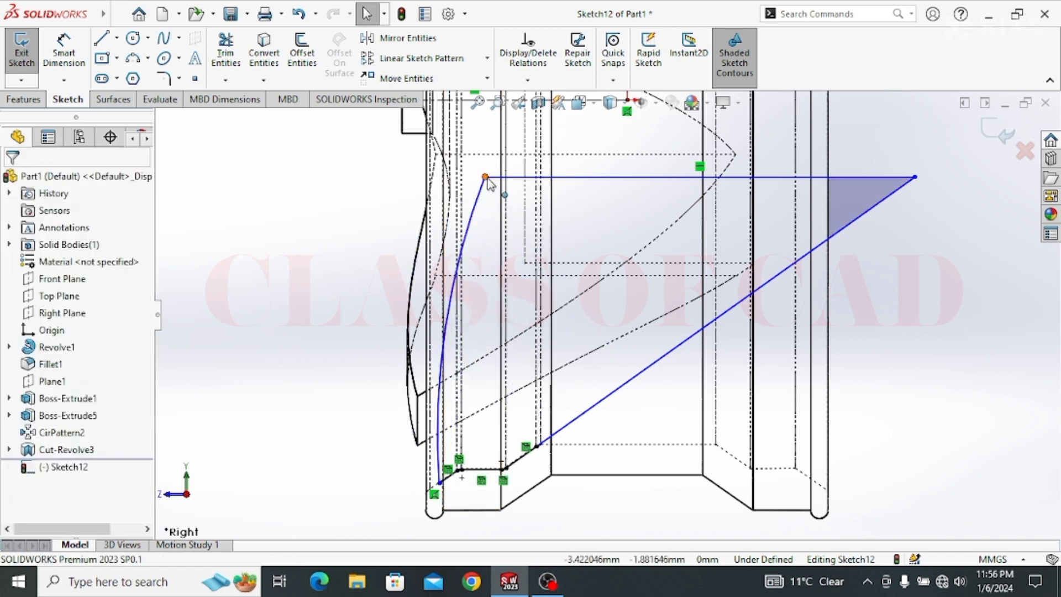
mouse_move(485, 177)
mouse_down()
mouse_move(505, 184)
mouse_move(489, 179)
mouse_up()
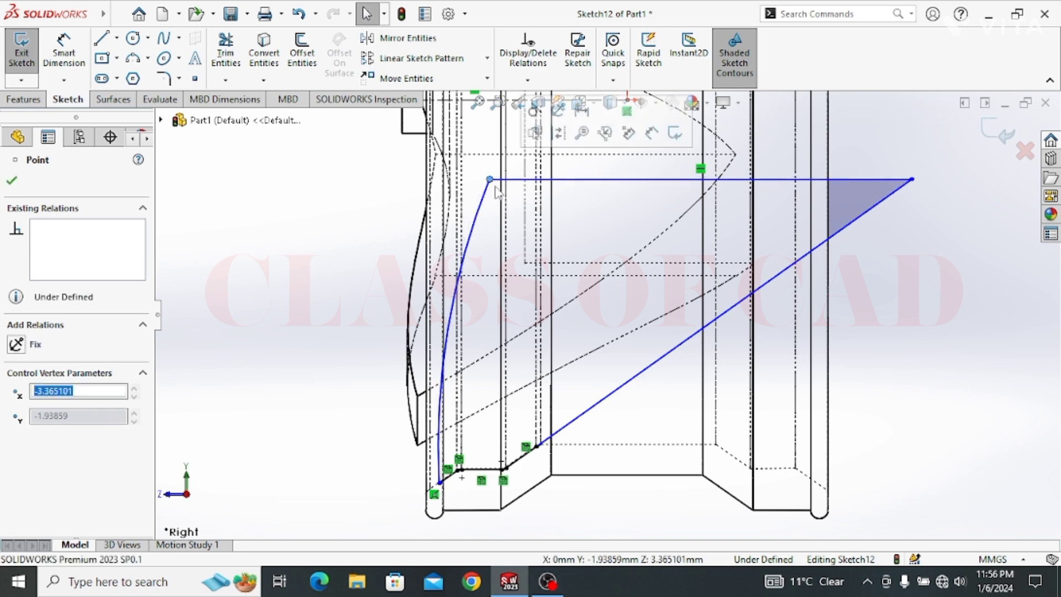
key(Escape)
scroll(605, 265, up, 2)
ctrl+middle_drag(605, 265, 518, 300)
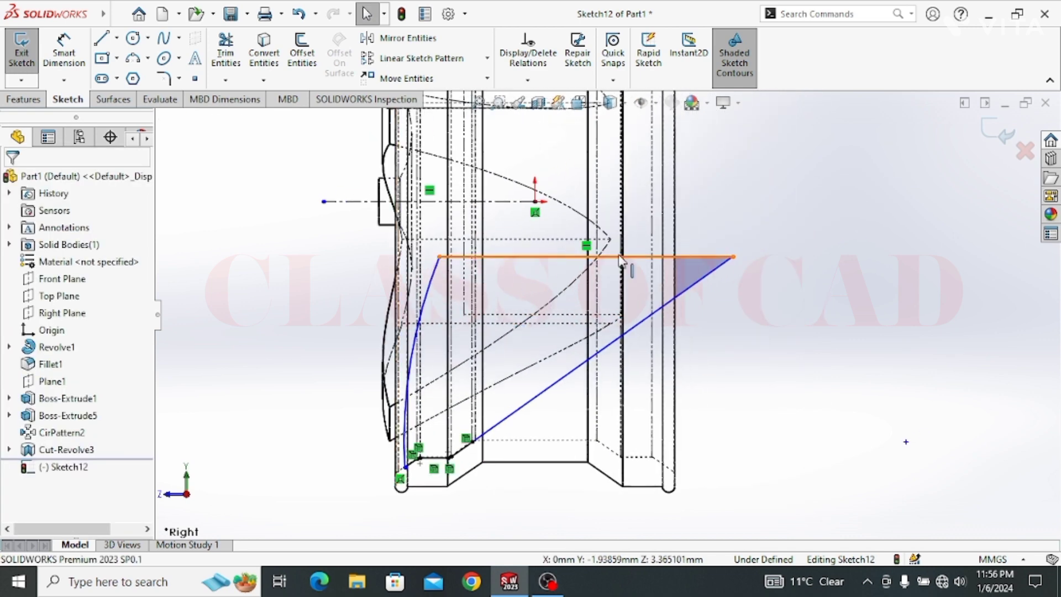
Restore the shaded display with edges and revolve-cut the new profile 360° around the construction line
click(627, 105)
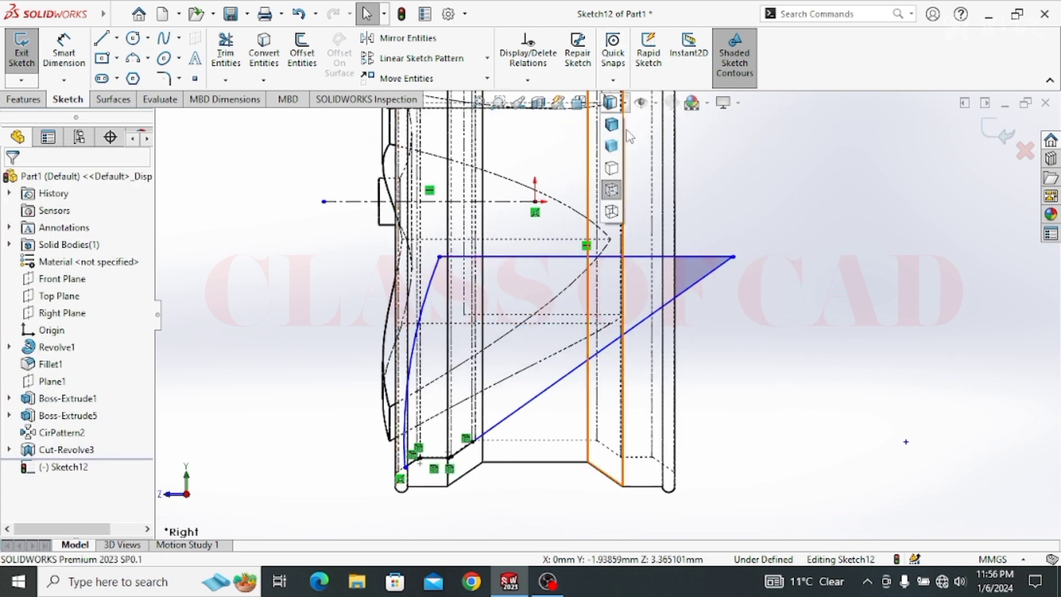
click(612, 125)
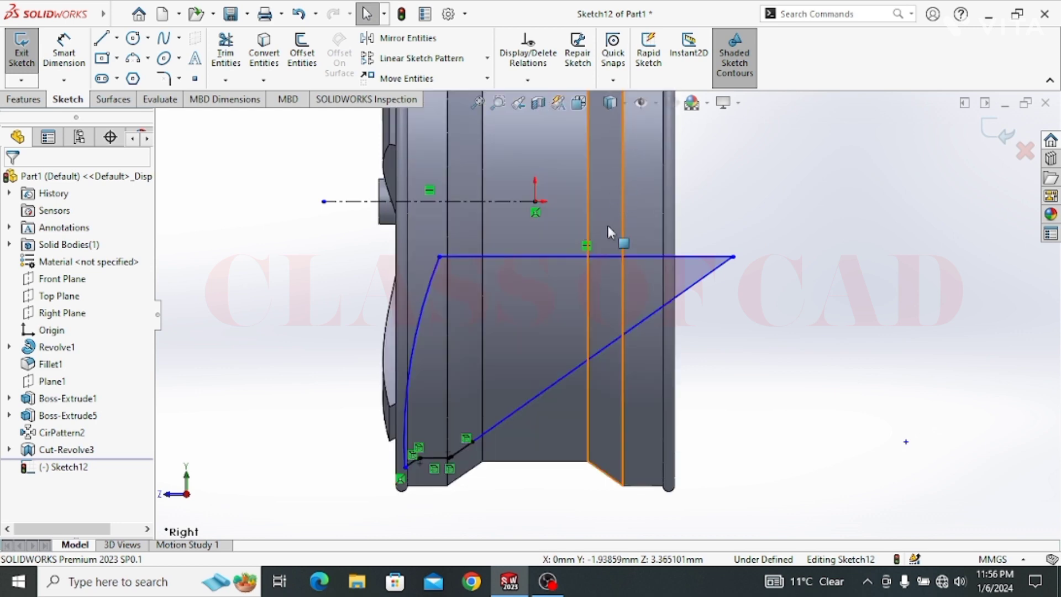
middle_drag(595, 287, 336, 223)
click(22, 100)
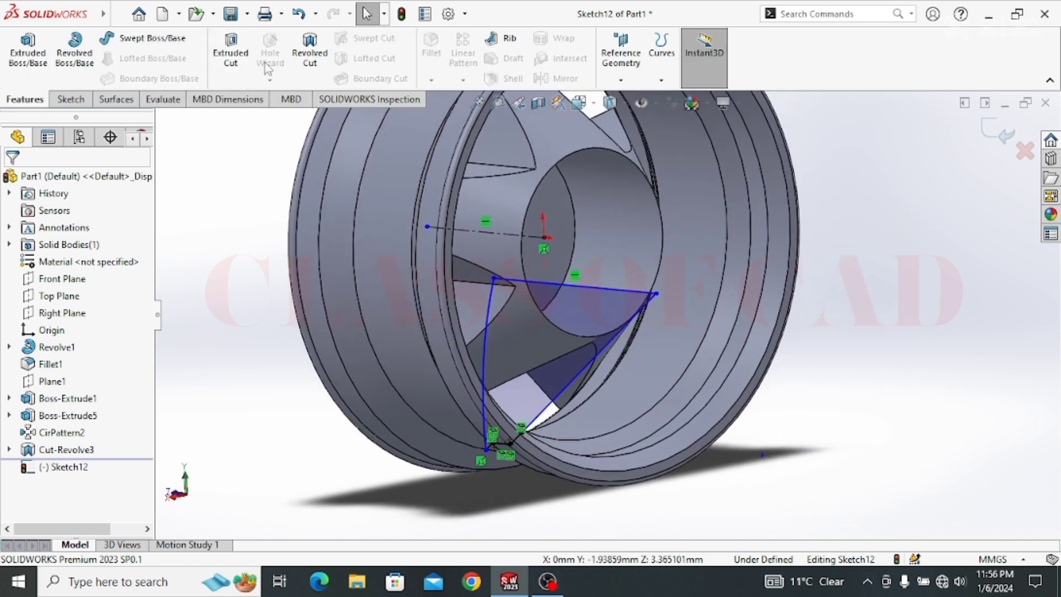
click(310, 54)
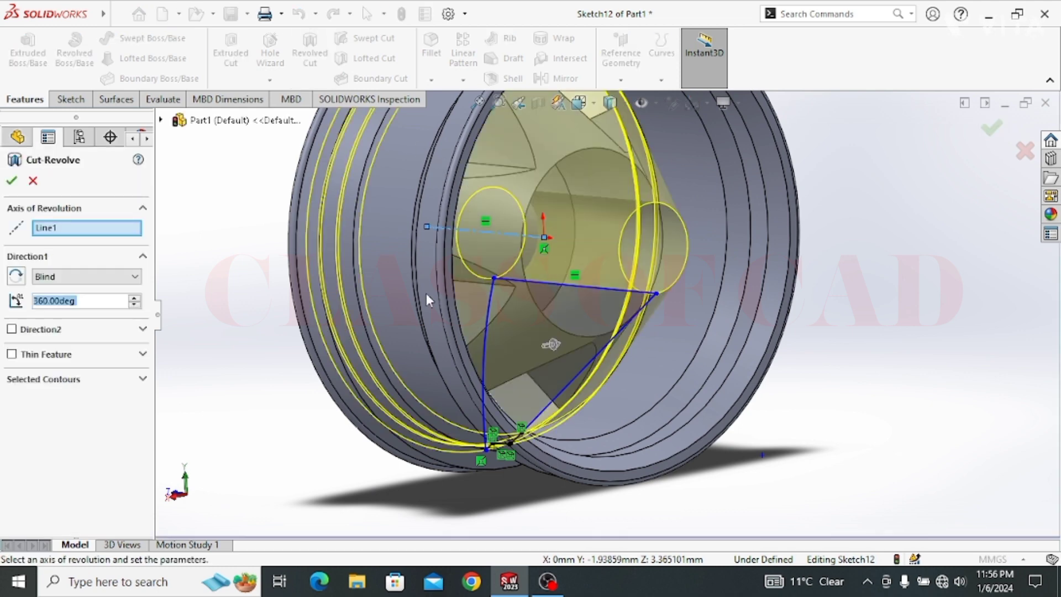
click(12, 181)
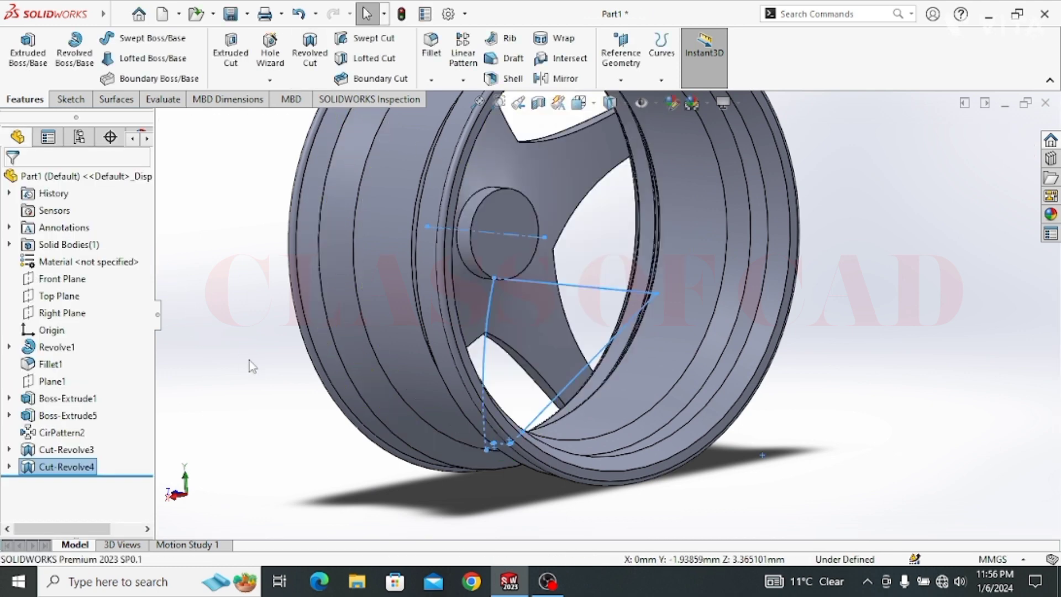
Sketch a circle about 7.7 mm in diameter, centred on the origin, on the rear face of the central hub
middle_drag(567, 335, 716, 423)
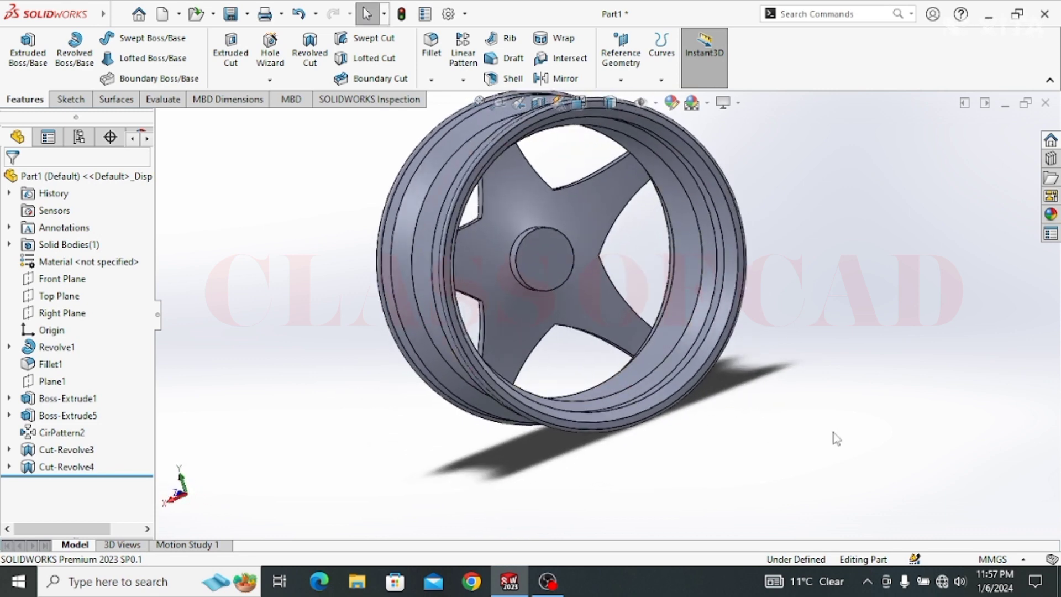
click(540, 260)
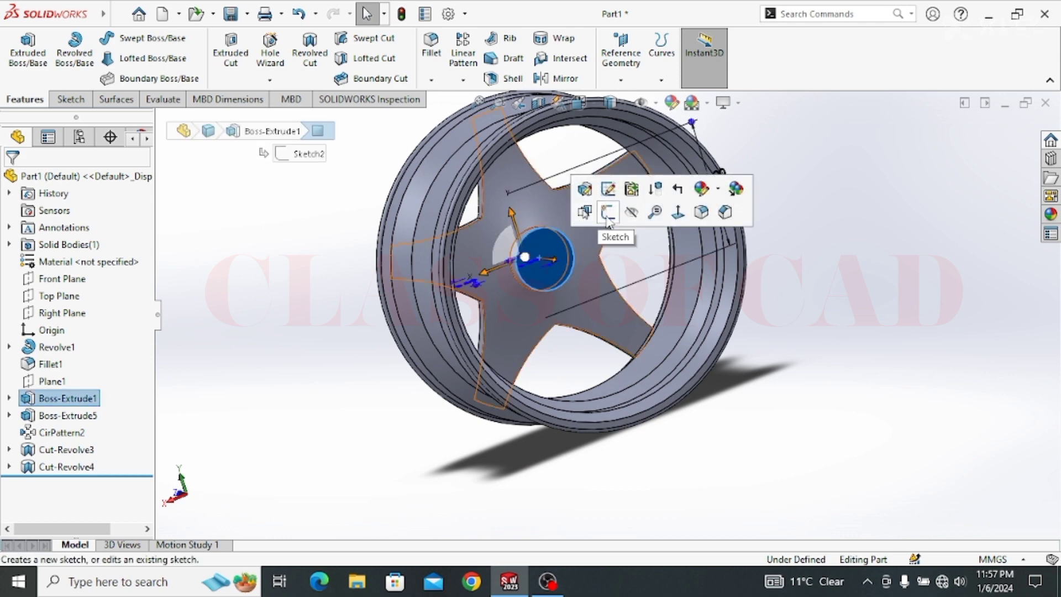
click(609, 211)
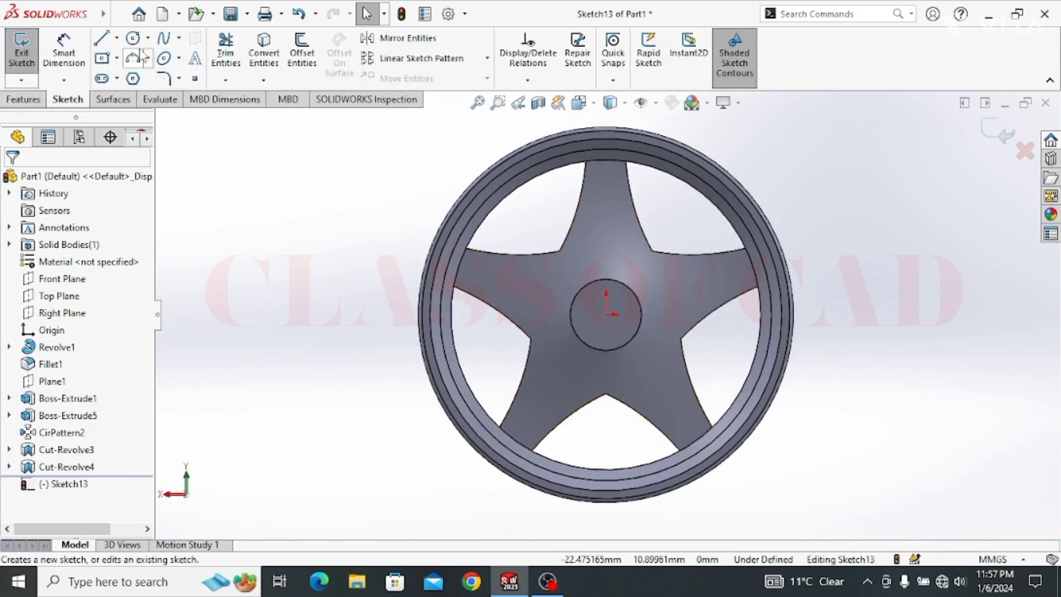
click(133, 37)
click(606, 314)
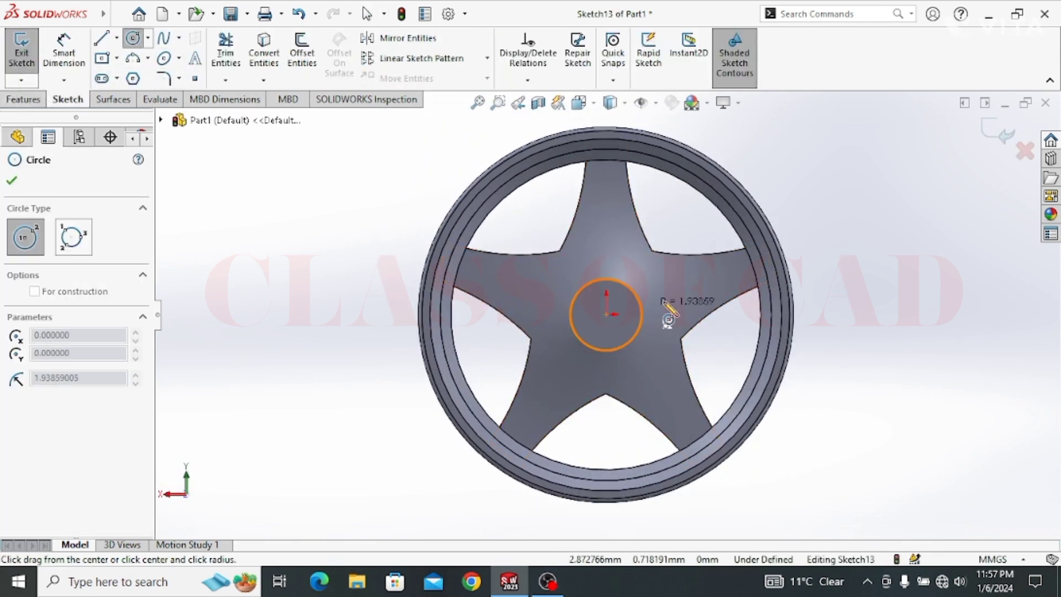
click(671, 286)
Dimension the circle's diameter and set it to 12 mm
click(64, 51)
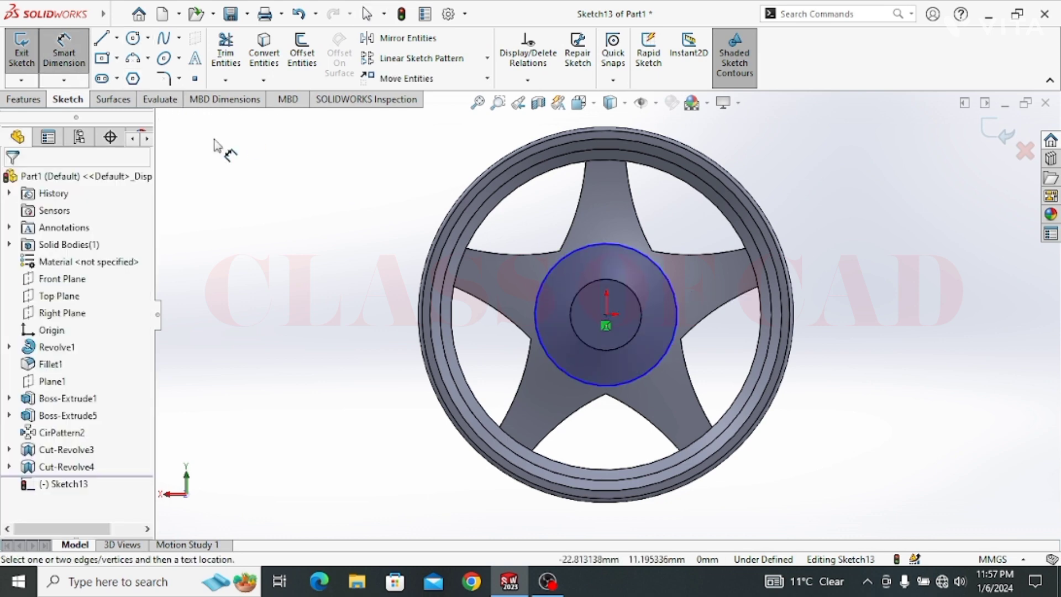
click(529, 292)
click(348, 285)
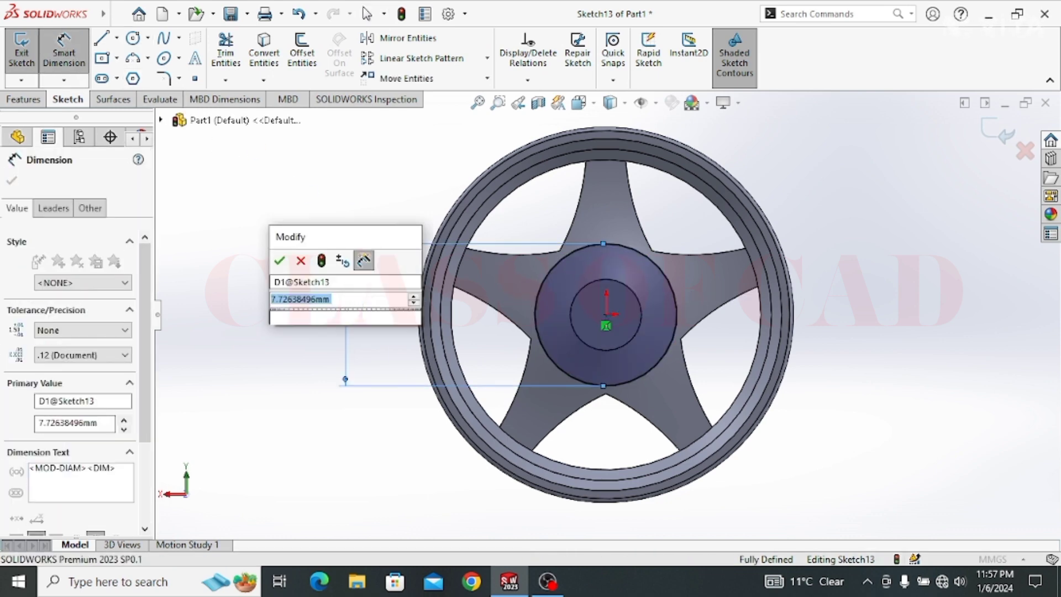
text(12)
key(Return)
key(Escape)
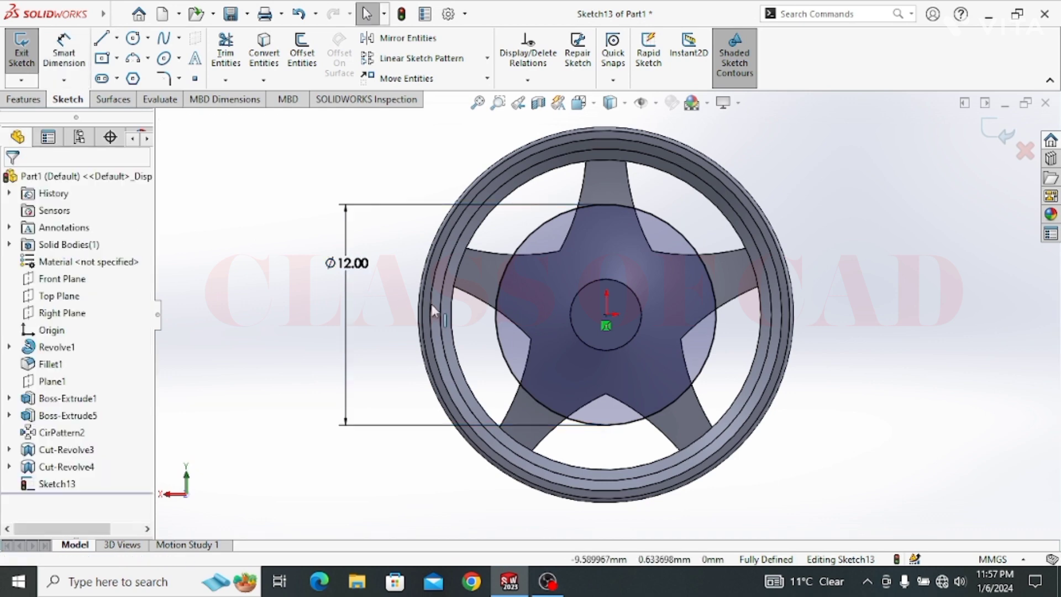
Extrude the 12 mm circle as a blind boss 1 mm deep behind the spokes
click(34, 100)
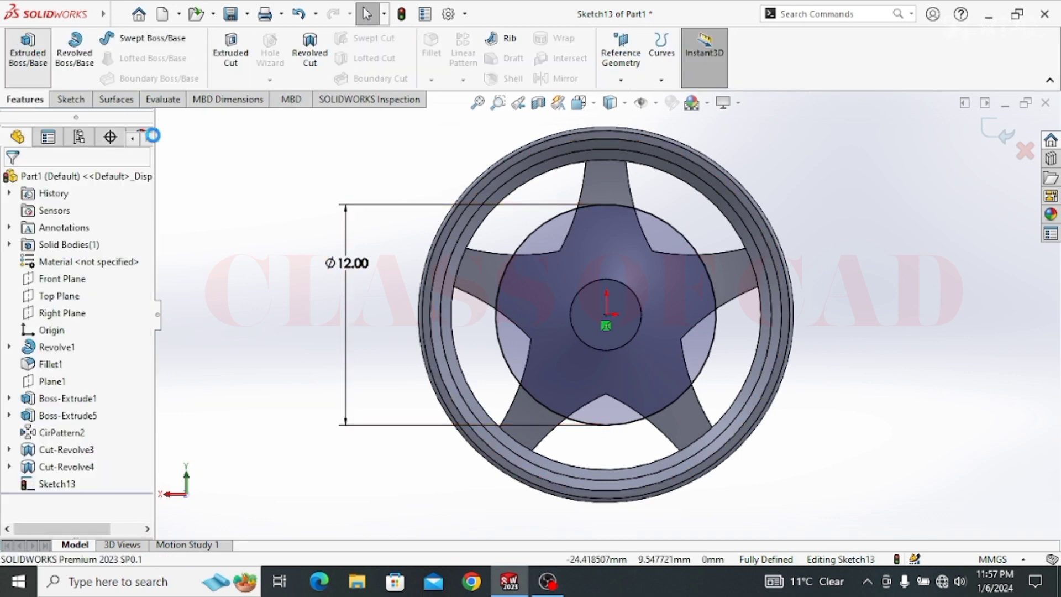
click(28, 53)
click(86, 274)
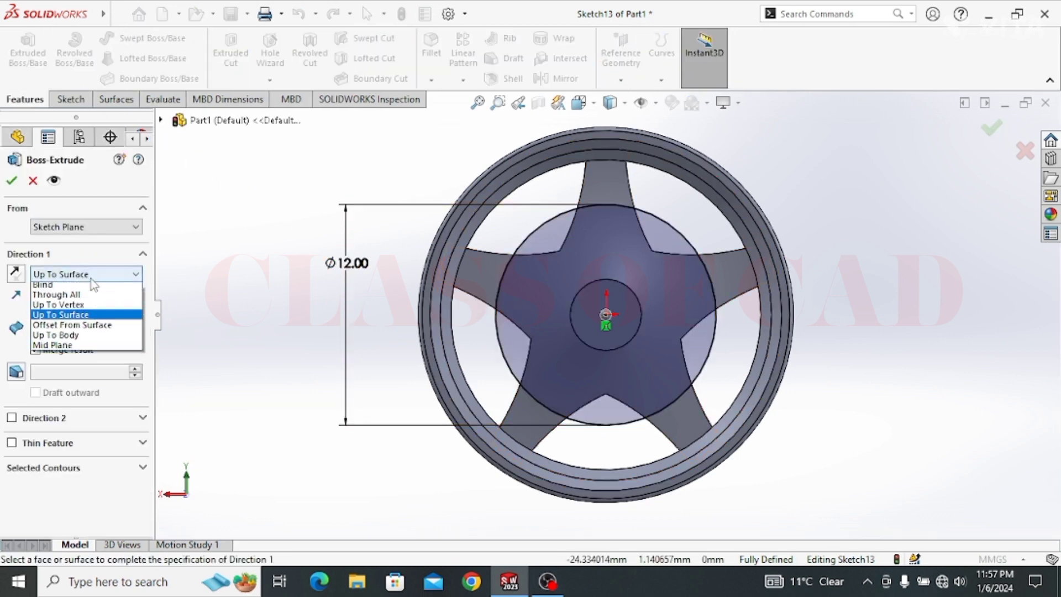
click(55, 286)
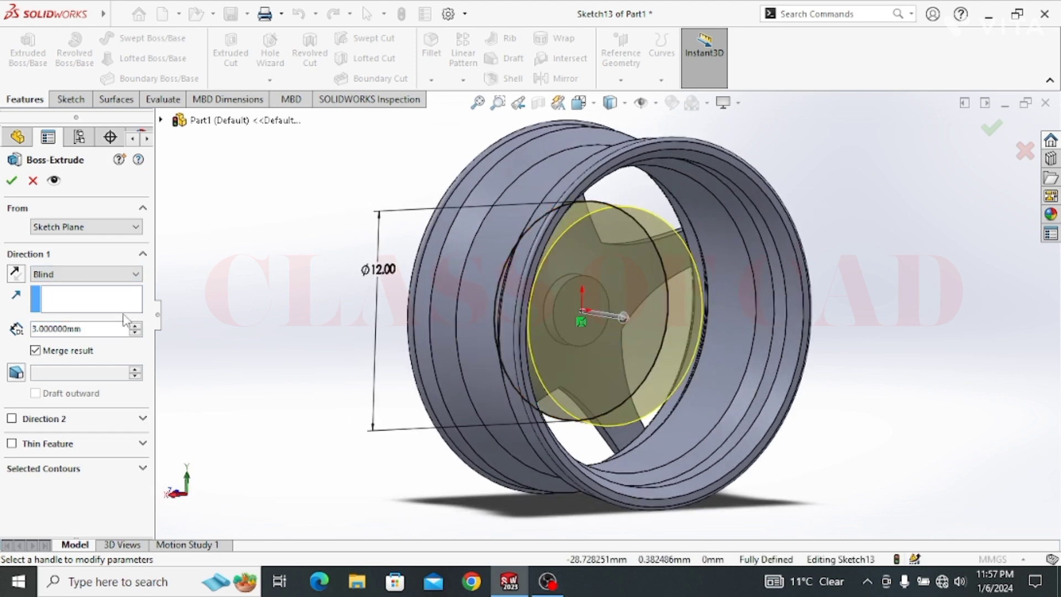
text(6)
key(Return)
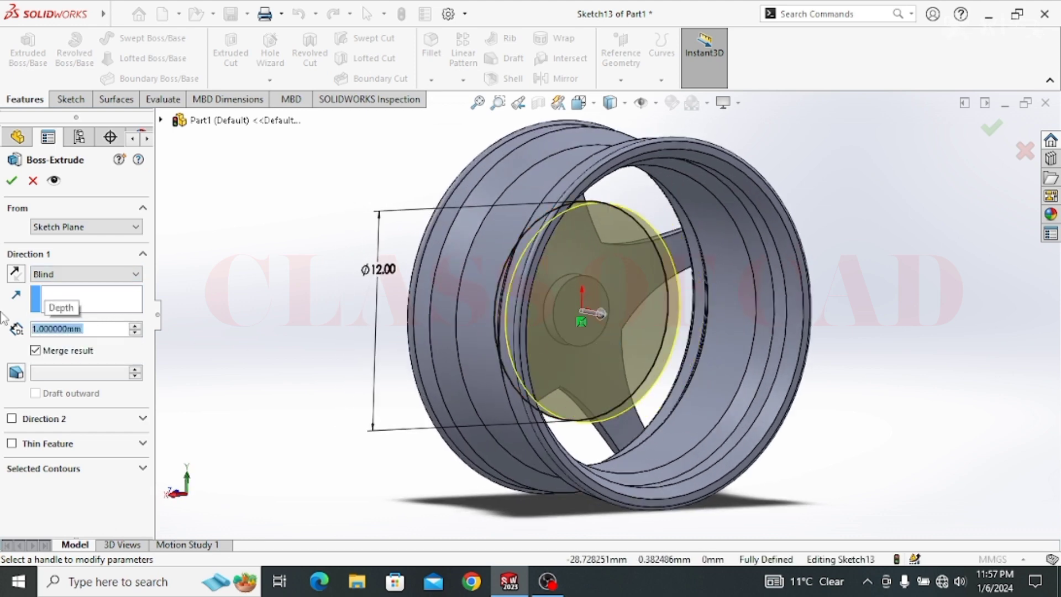
key(Return)
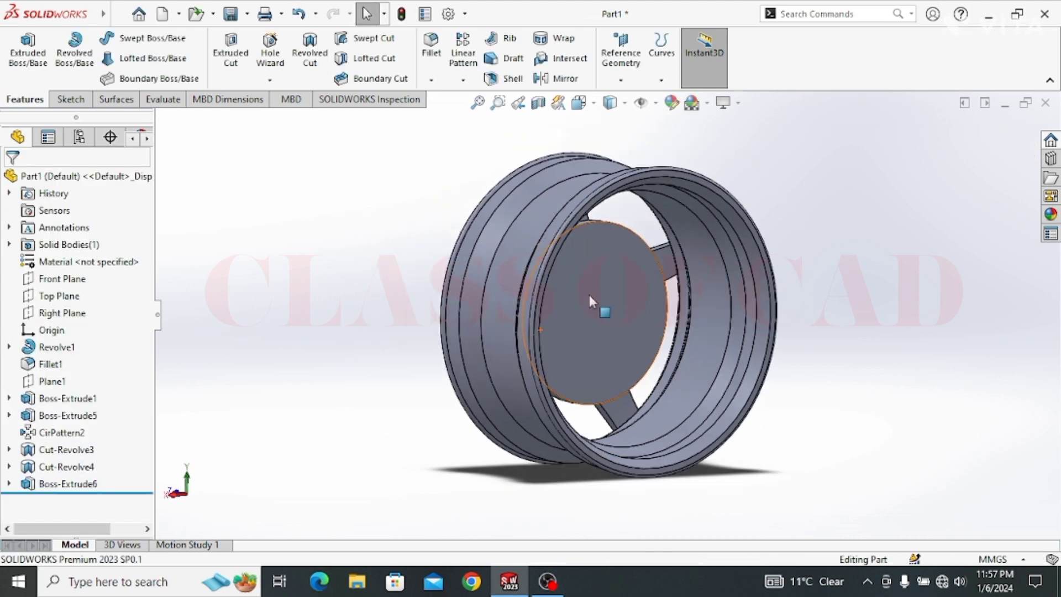
Sketch a vertical construction line about 5.58 mm long upward from the origin on the disc's spoke-side face and exit the sketch
middle_drag(572, 293, 677, 310)
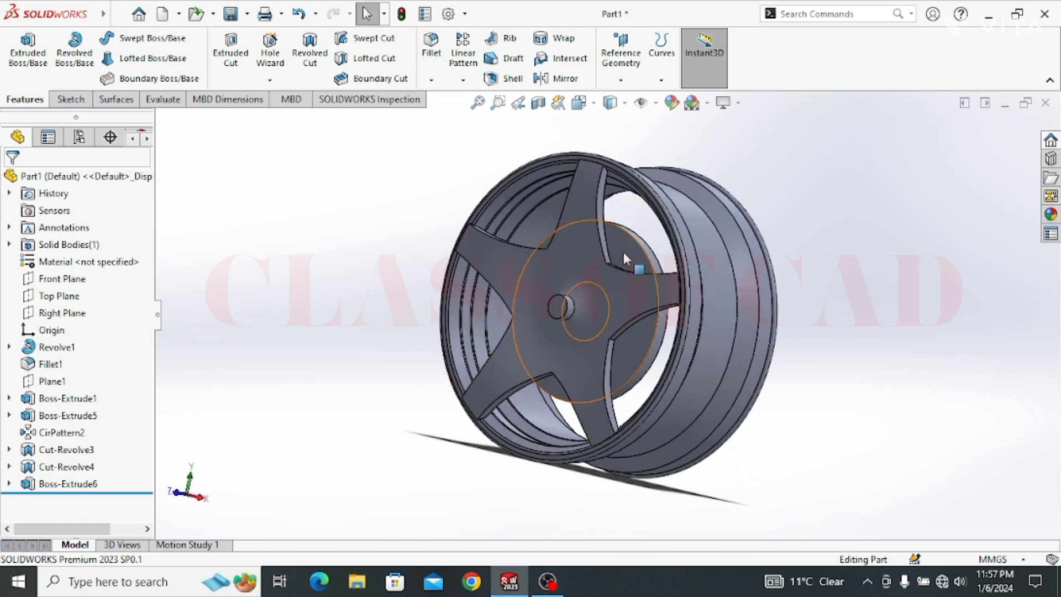
click(623, 252)
click(677, 206)
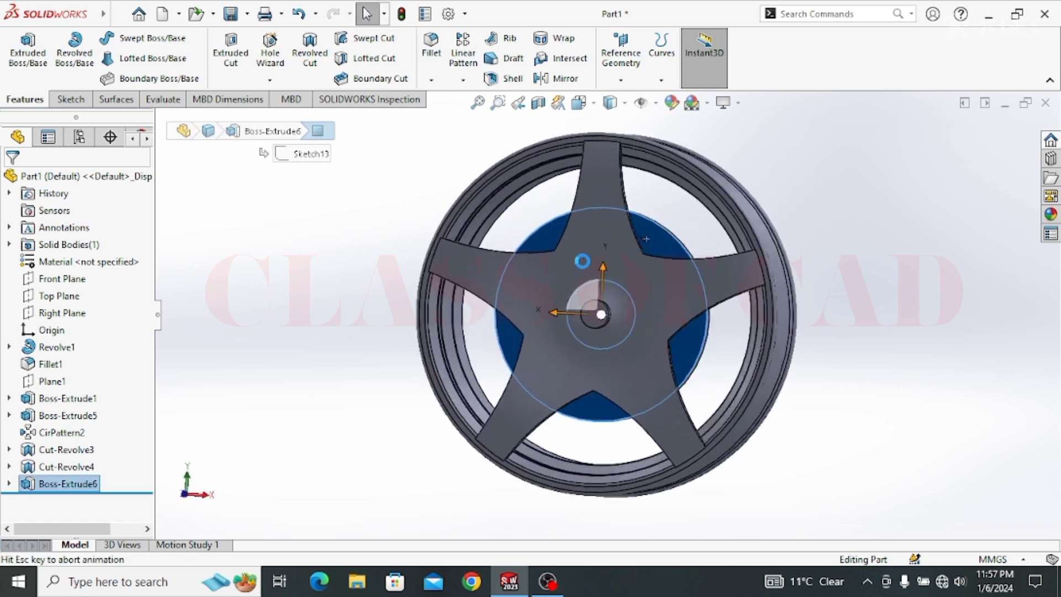
click(117, 39)
click(136, 81)
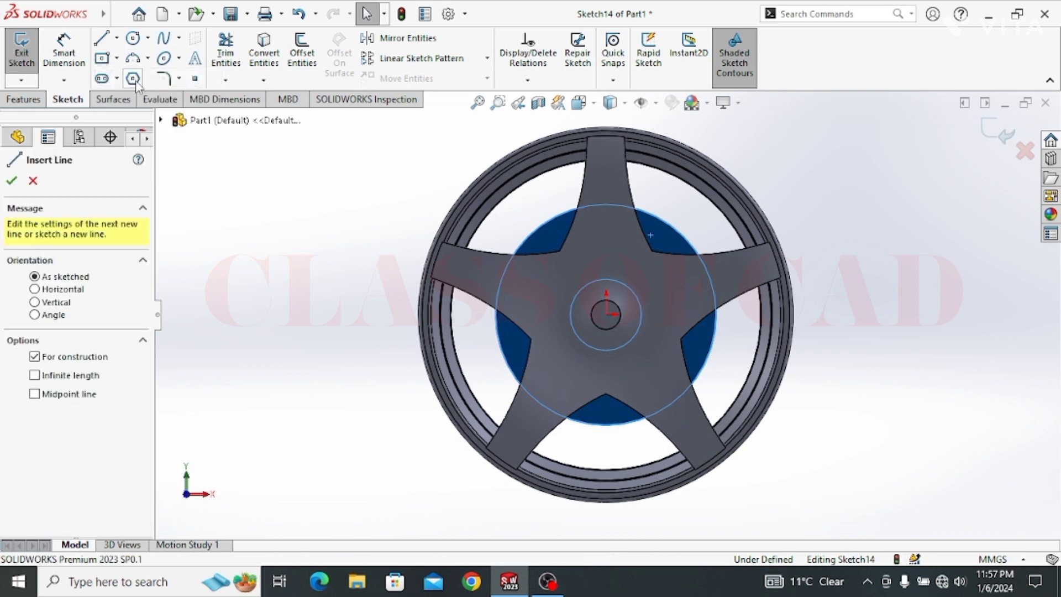
click(606, 315)
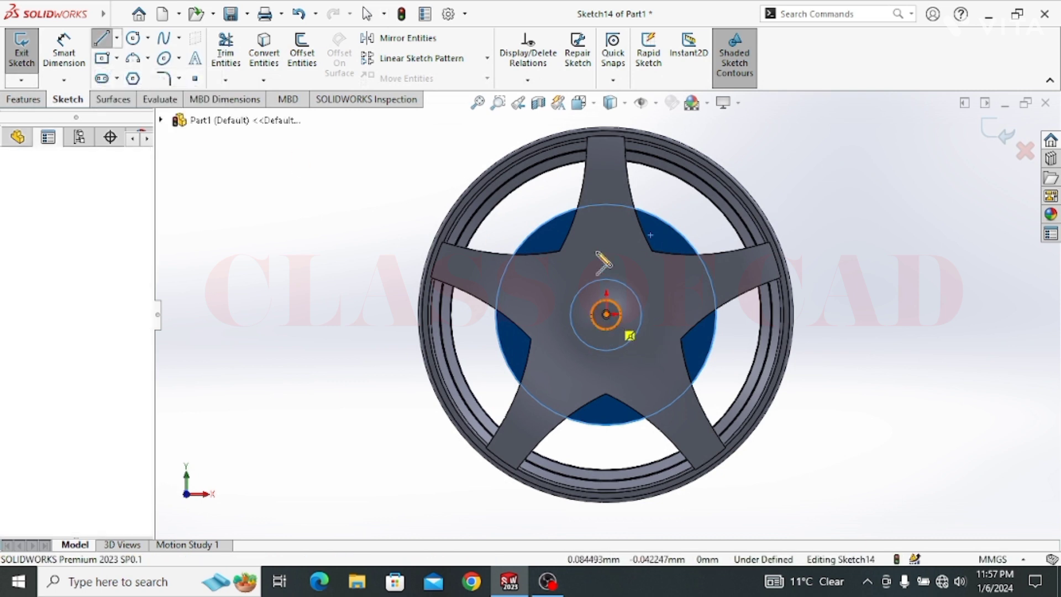
click(607, 212)
key(Escape)
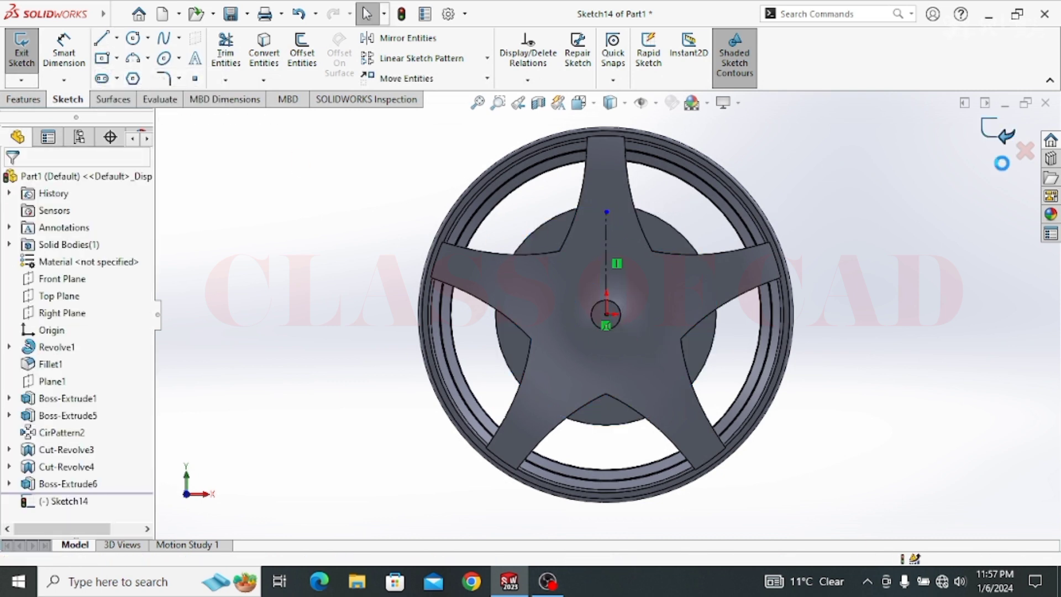
click(1003, 135)
Start a Fill Pattern and use the disc's spoke-side face as the fill boundary
scroll(837, 358, up, 1)
middle_drag(831, 335, 649, 390)
click(915, 404)
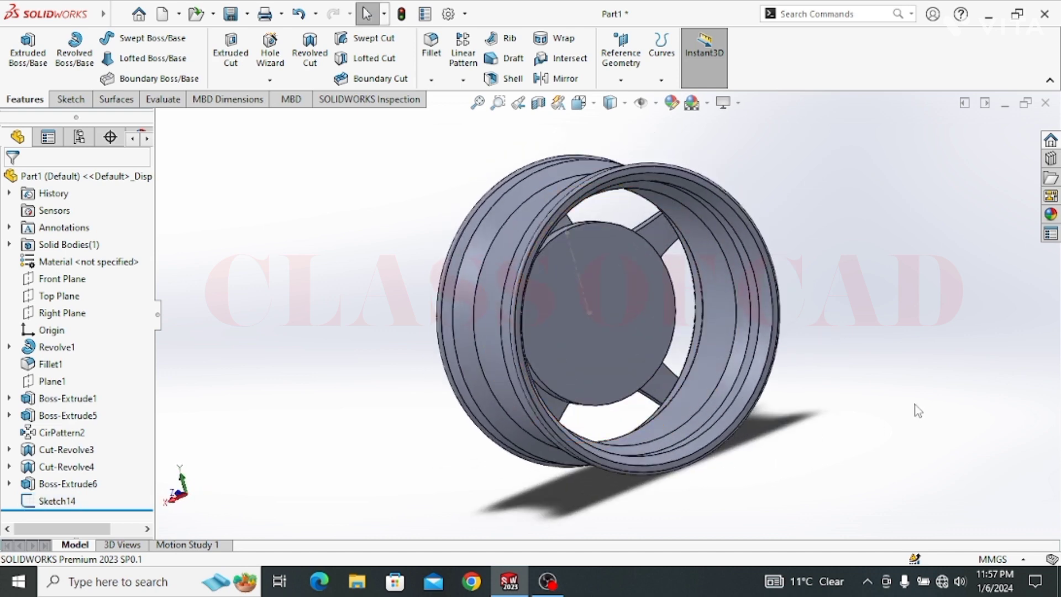
click(464, 80)
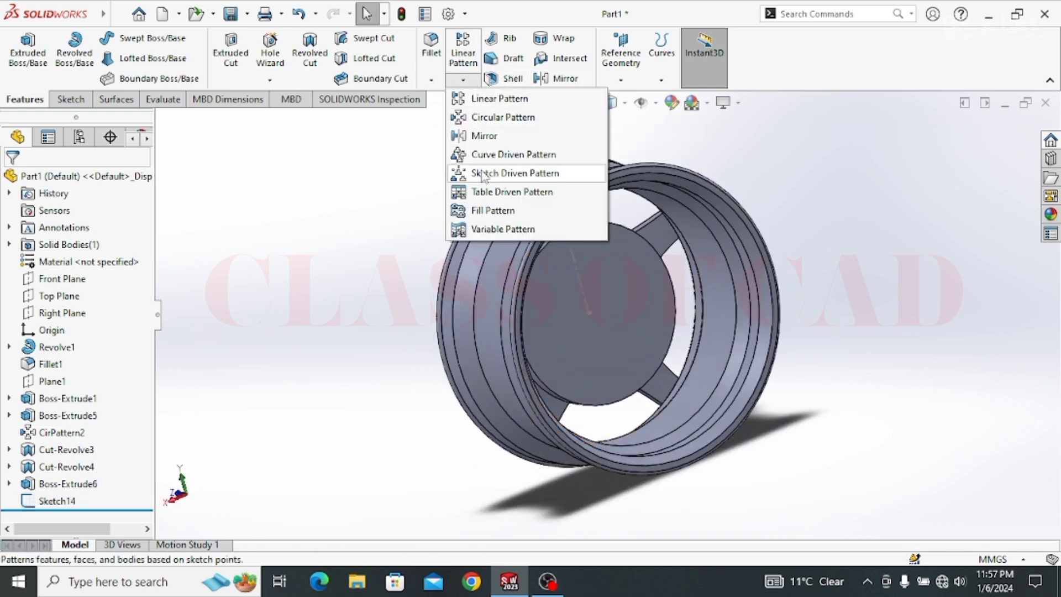
click(493, 210)
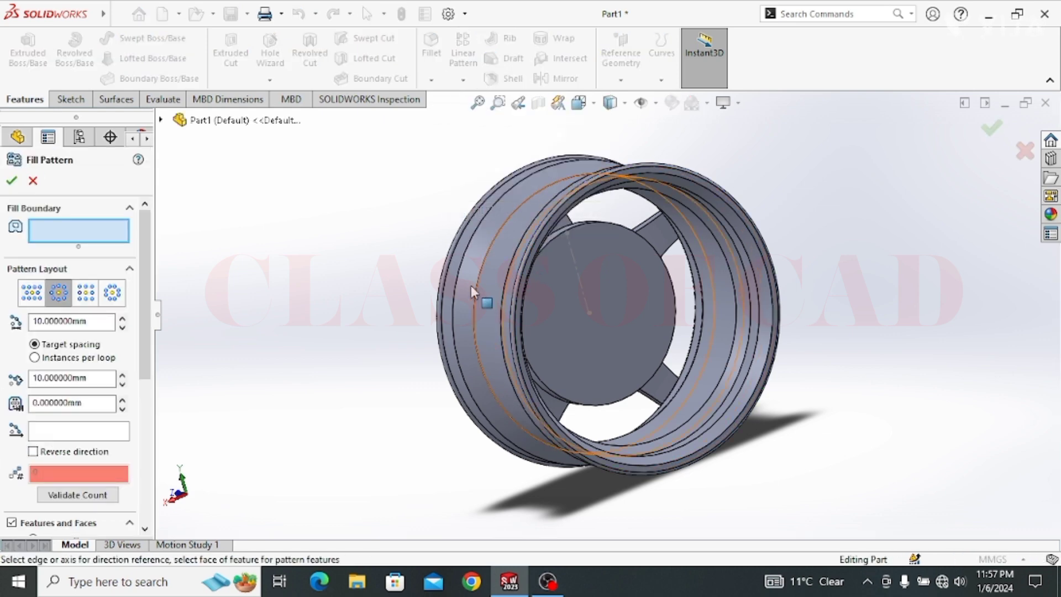
middle_drag(499, 314, 169, 271)
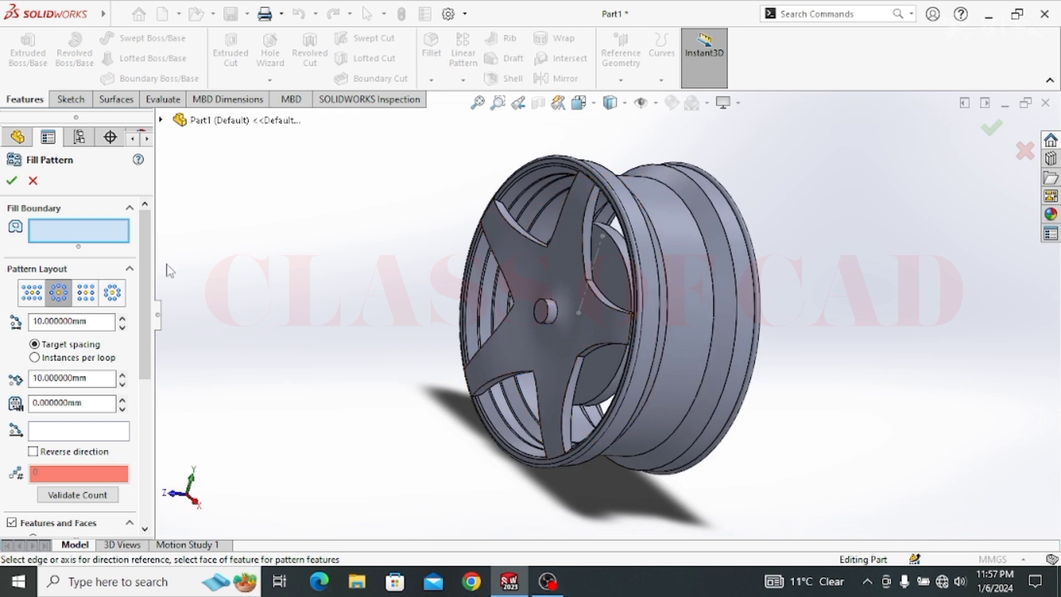
middle_drag(617, 286, 638, 284)
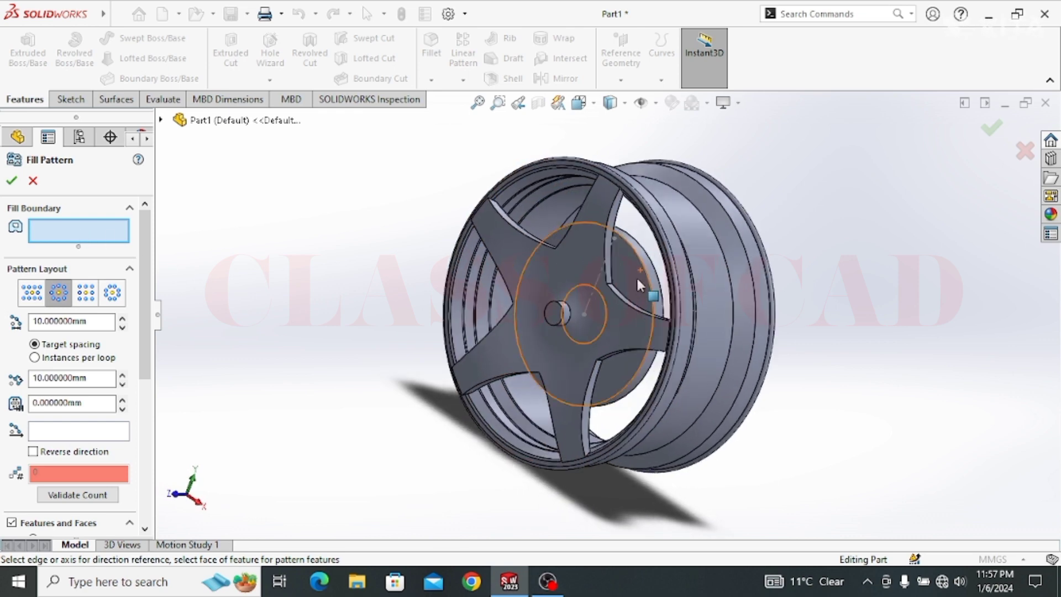
click(621, 269)
Set the vertical construction line as the fill pattern's direction reference
middle_drag(633, 335, 470, 332)
click(87, 434)
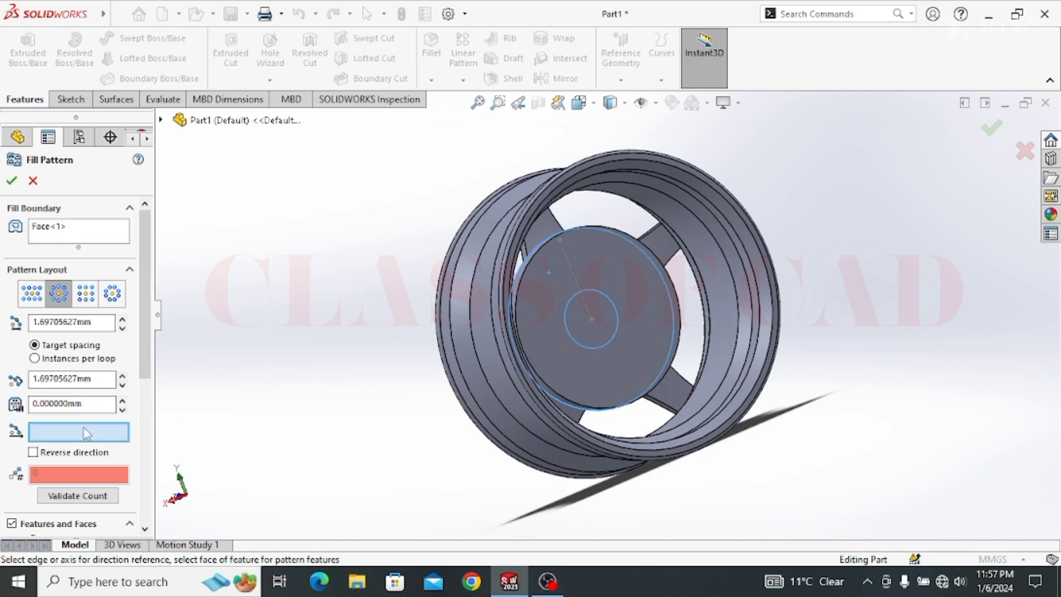
click(570, 263)
middle_drag(586, 317, 604, 320)
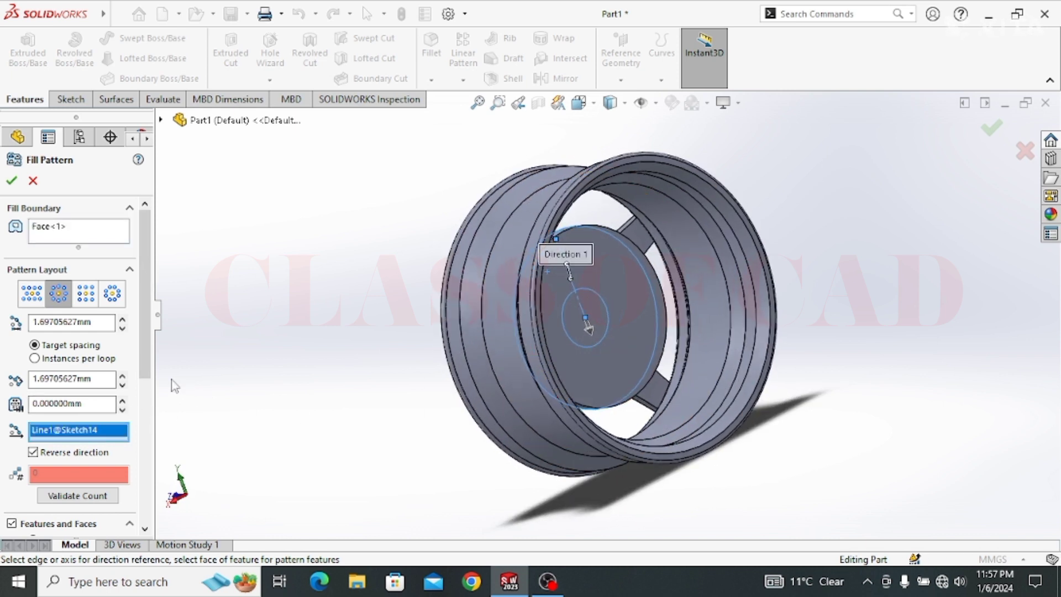
Pattern a circular seed cut of 0.3 mm diameter across the disc and complete the Fill Pattern
drag(145, 363, 137, 446)
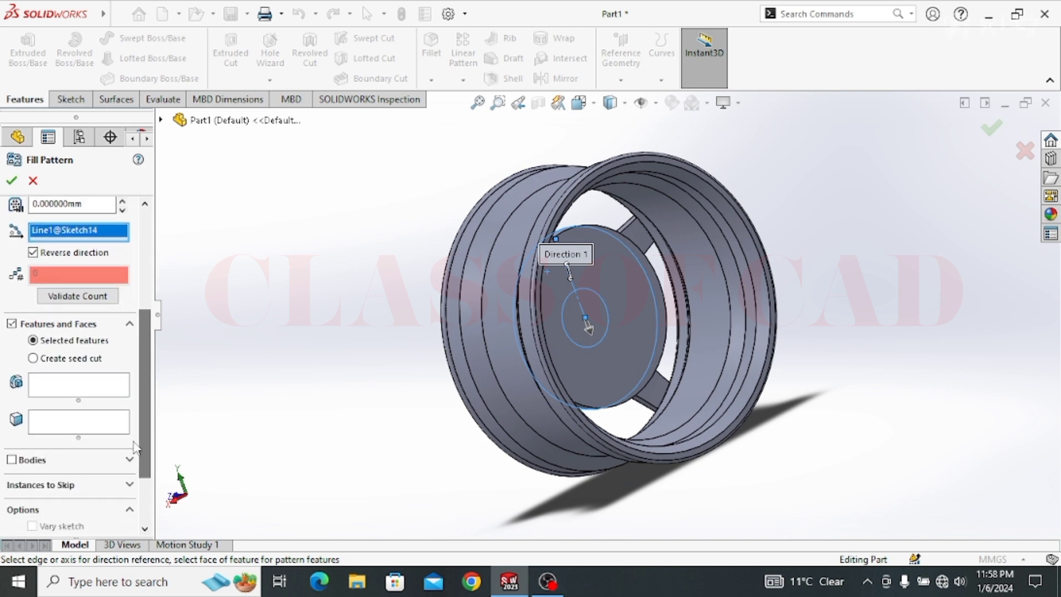
click(47, 359)
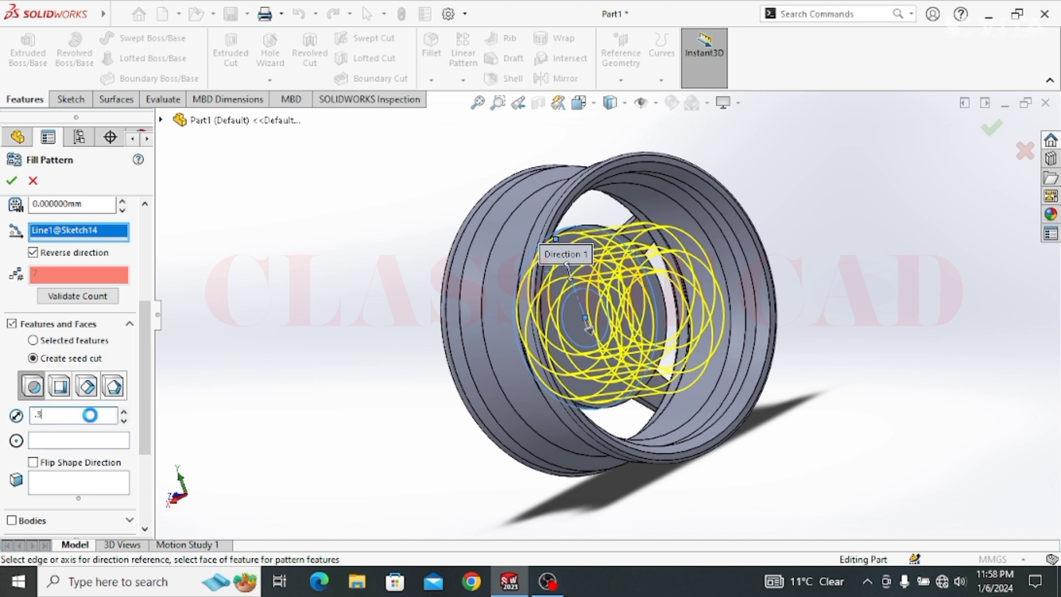
middle_drag(408, 349, 417, 404)
scroll(332, 414, up, 1)
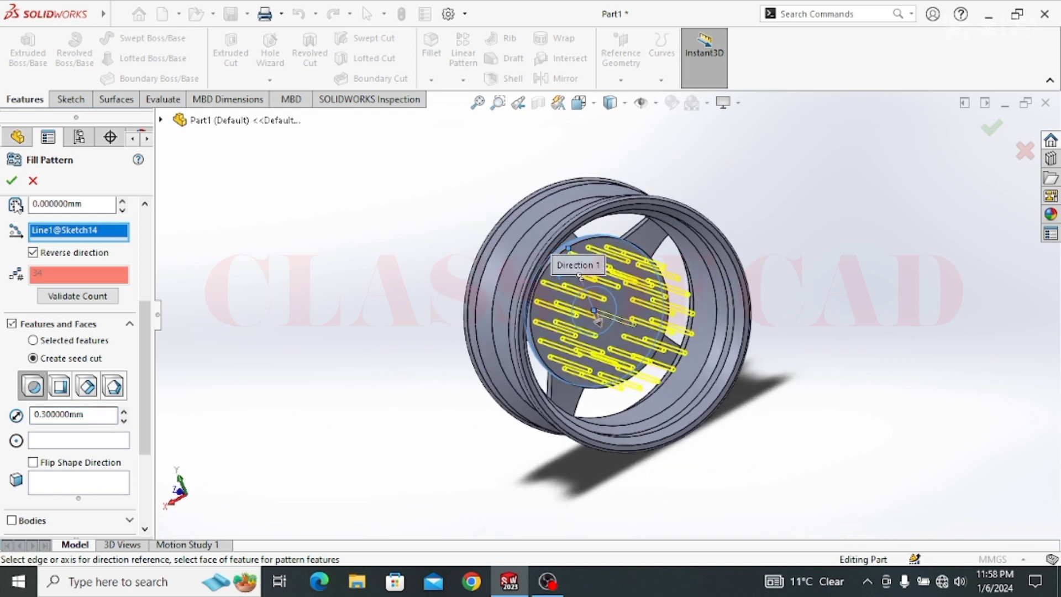
click(14, 184)
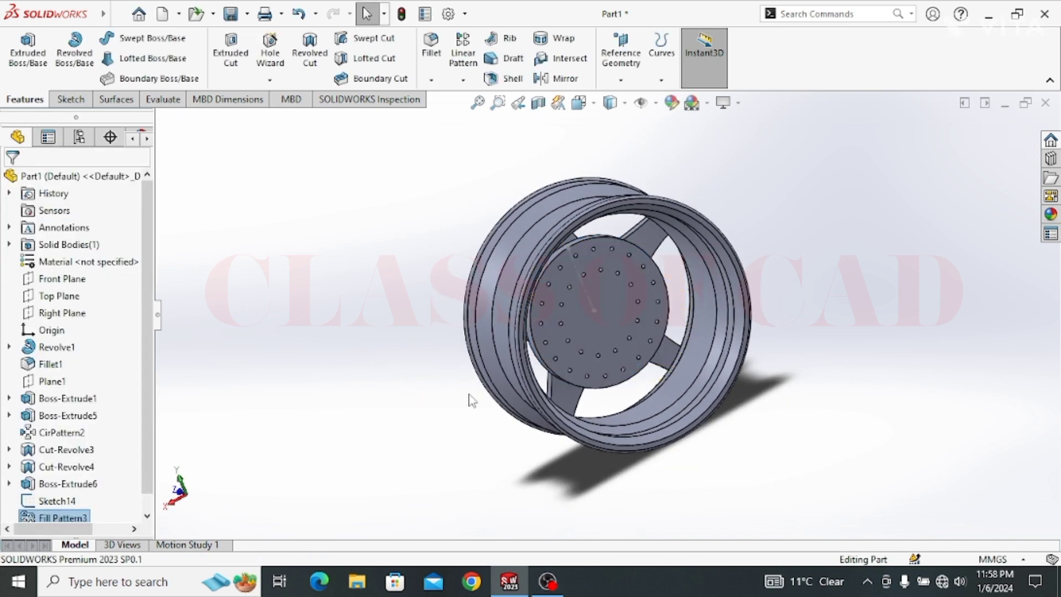
Hide the sketch containing the construction line on the perforated disc
scroll(592, 287, down, 4)
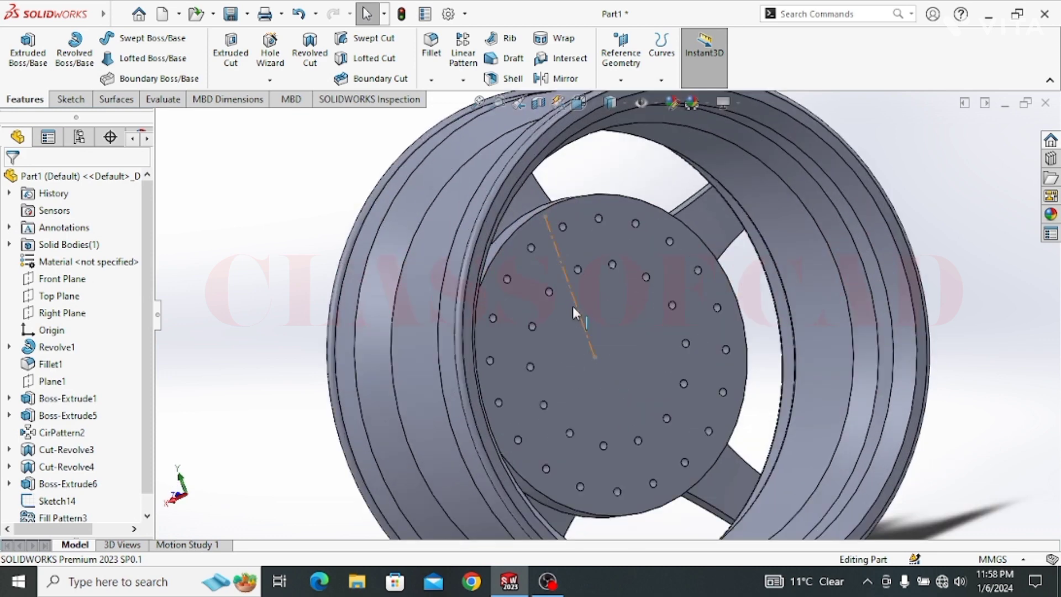
click(576, 302)
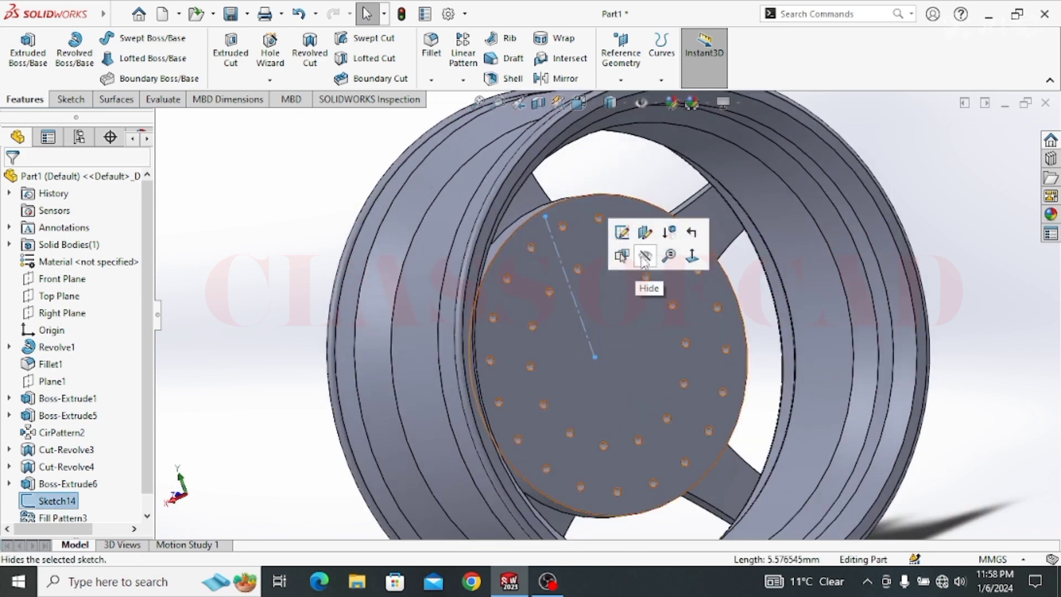
click(644, 259)
scroll(608, 320, up, 5)
Start a sketch on the front face of the central hub
middle_drag(609, 320, 699, 379)
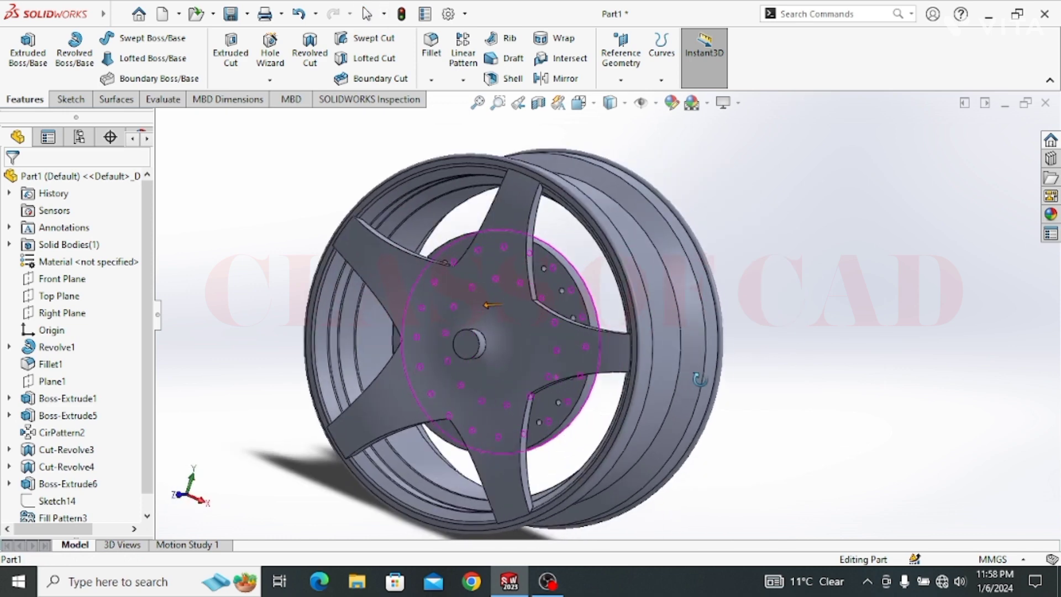
scroll(470, 341, down, 1)
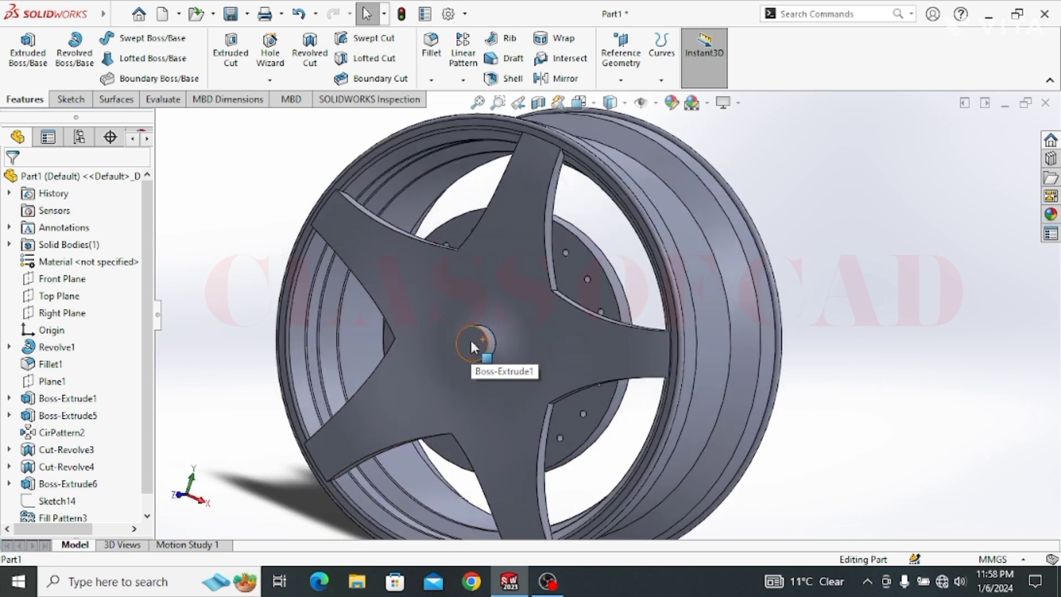
click(470, 337)
click(532, 301)
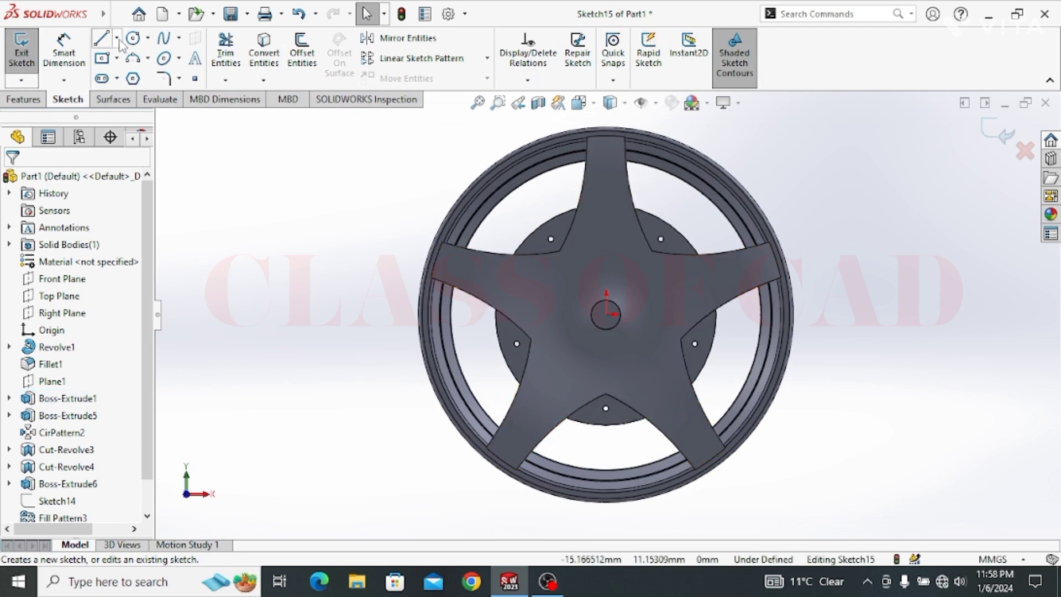
Sketch a slightly slanted line about 6.2 mm long down the upper spoke, inside its left edge
click(117, 38)
click(108, 48)
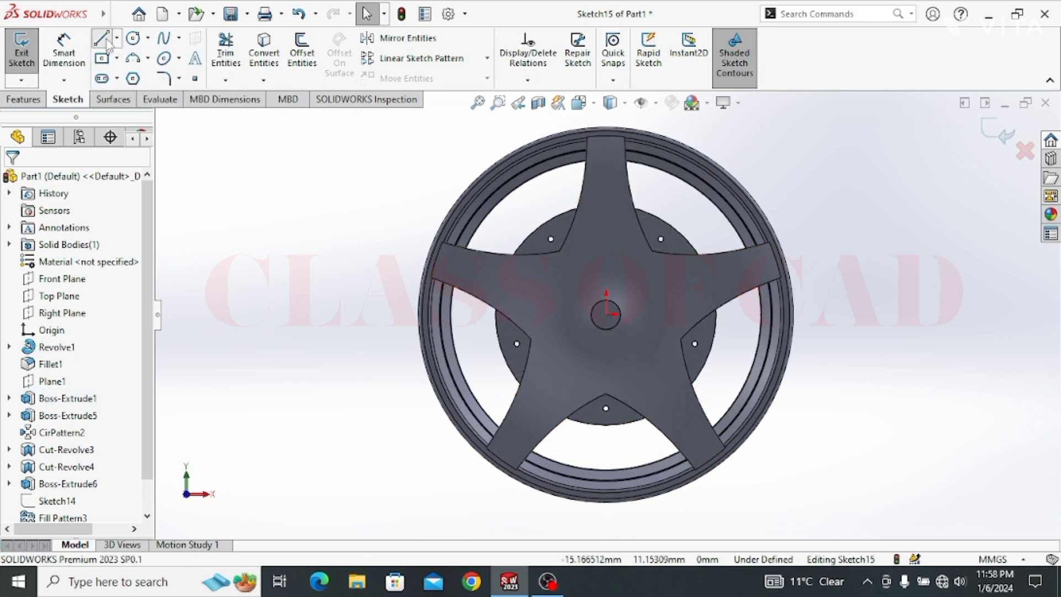
scroll(625, 188, down, 5)
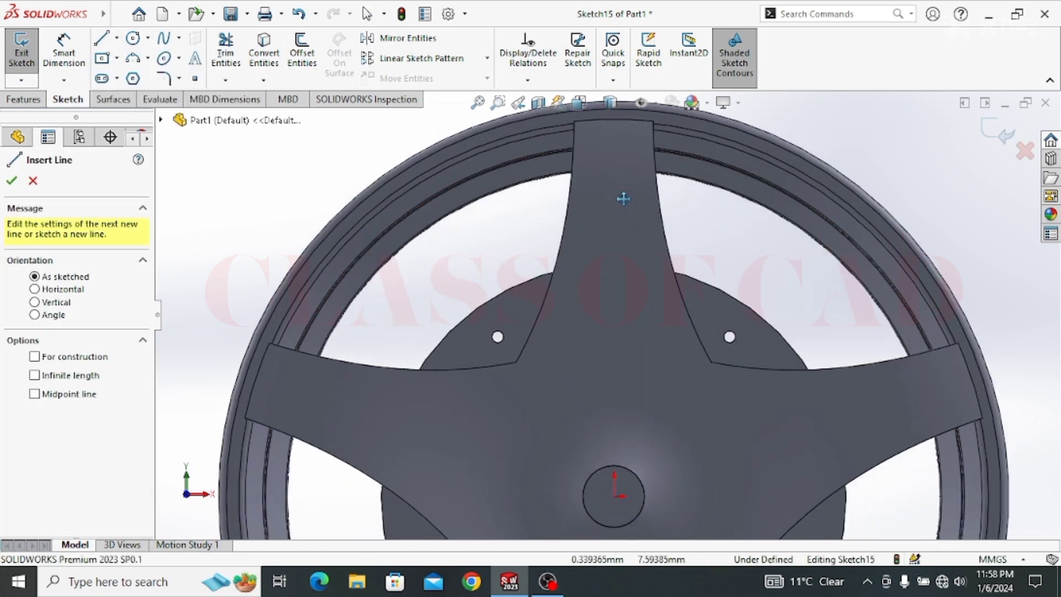
ctrl+middle_drag(624, 198, 610, 186)
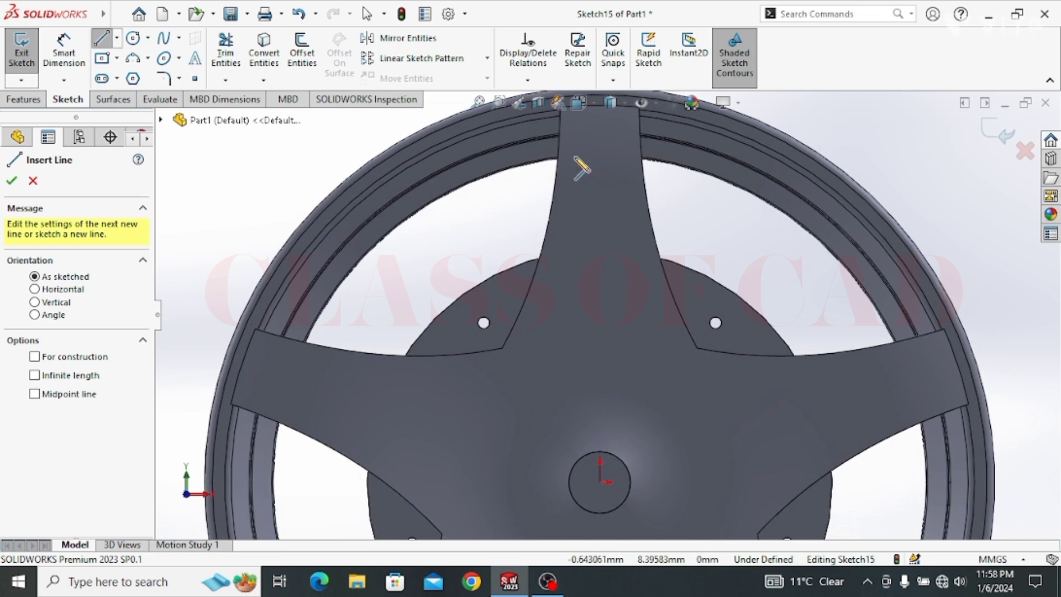
click(582, 125)
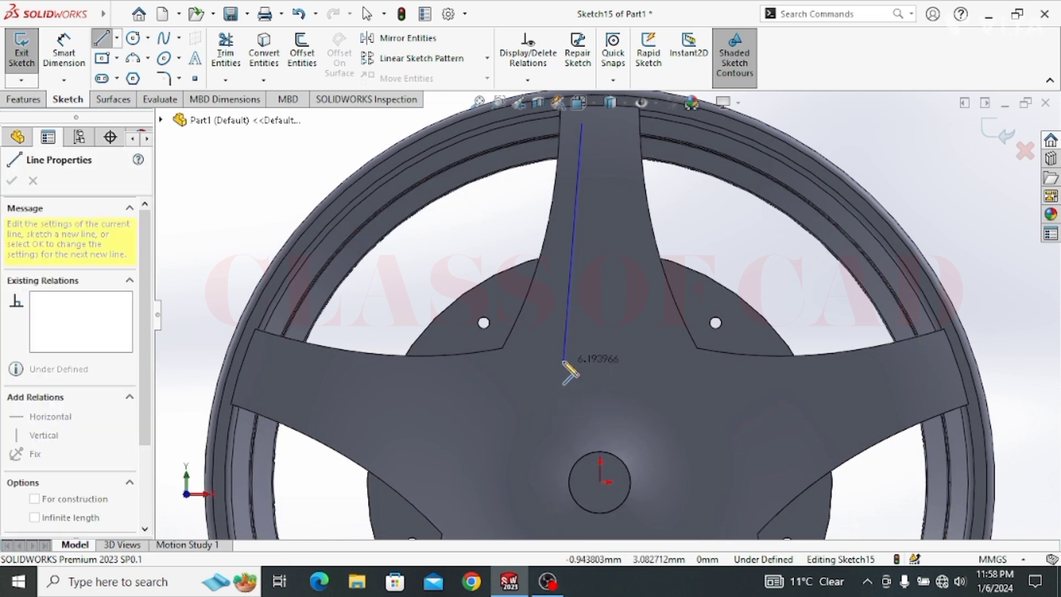
click(564, 361)
key(Escape)
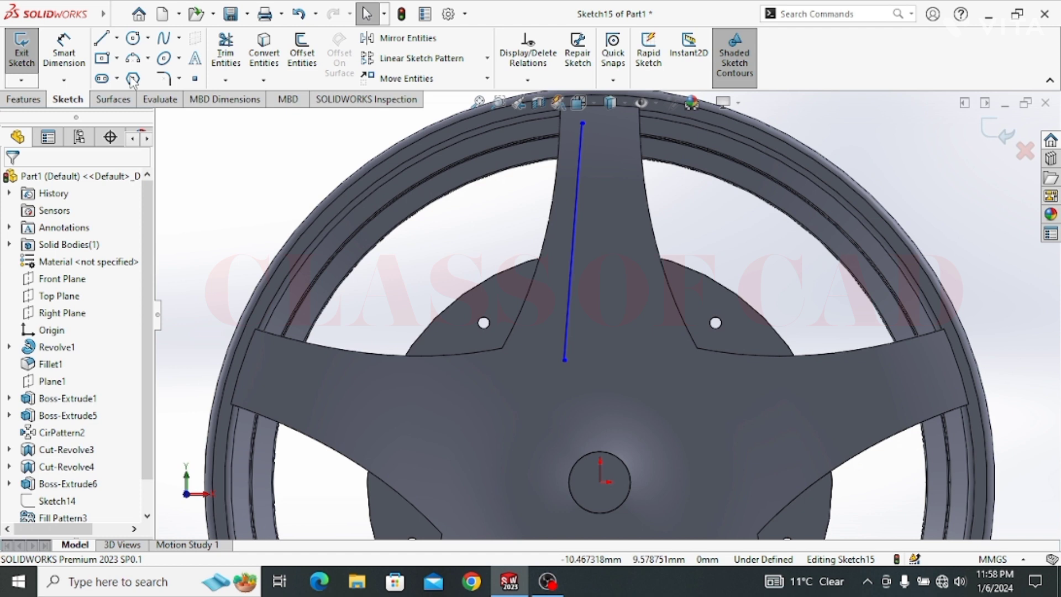
Sketch a vertical construction centreline about 8.5 mm long from the origin up the middle of the upper spoke
click(116, 38)
click(132, 78)
click(116, 38)
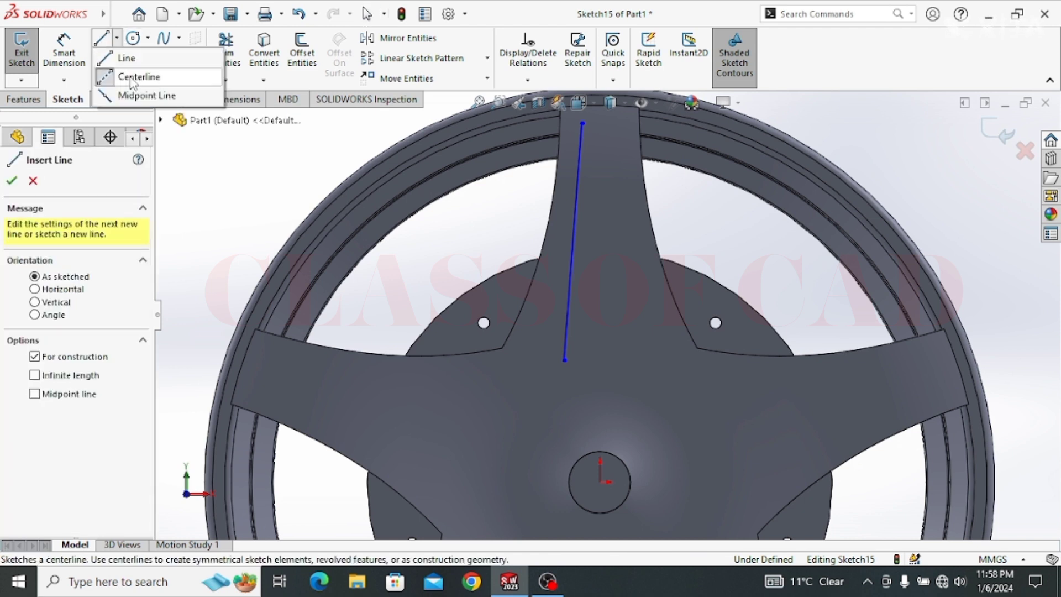
click(132, 78)
click(117, 38)
click(133, 78)
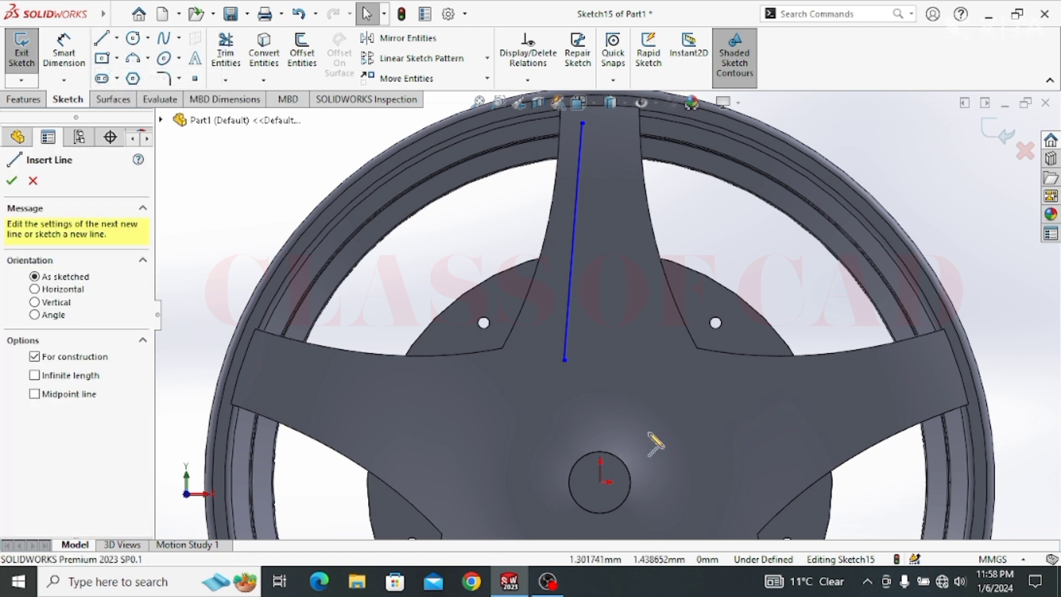
click(600, 481)
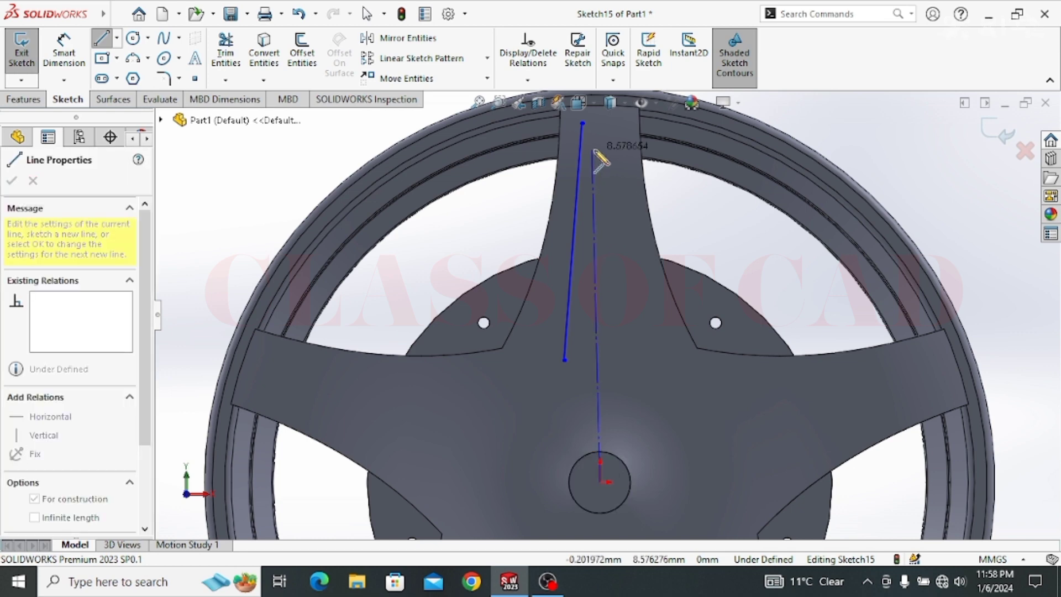
click(600, 153)
key(Escape)
Mirror the slanted line about the vertical centreline
click(576, 207)
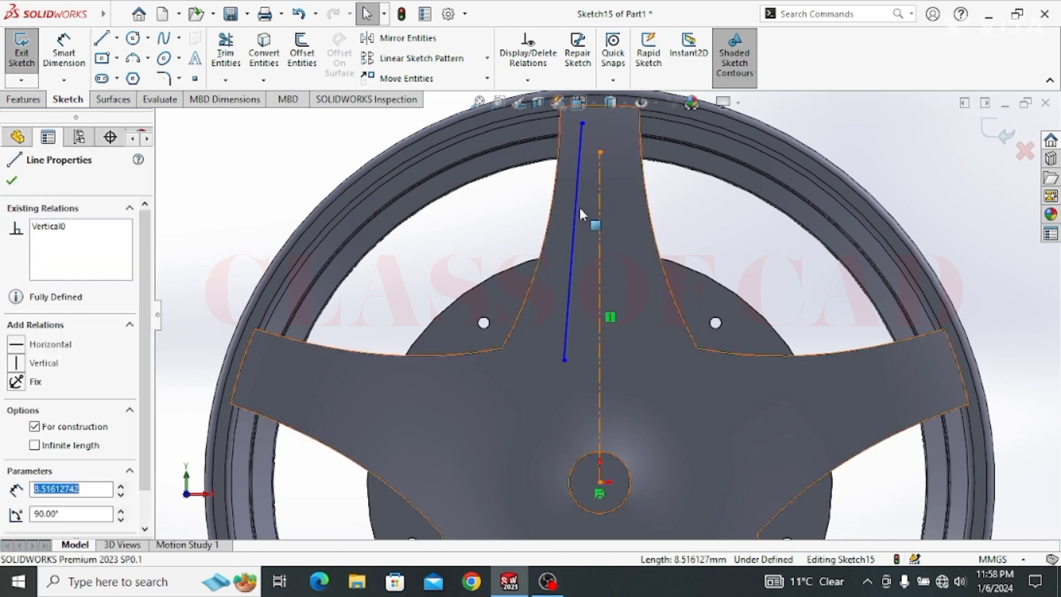
ctrl+click(600, 188)
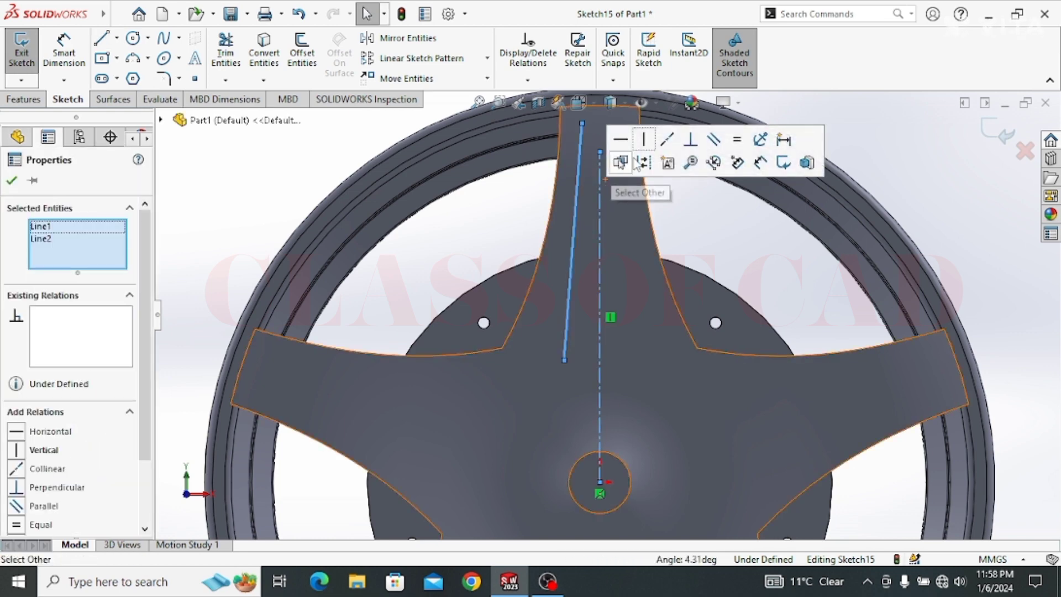
click(408, 38)
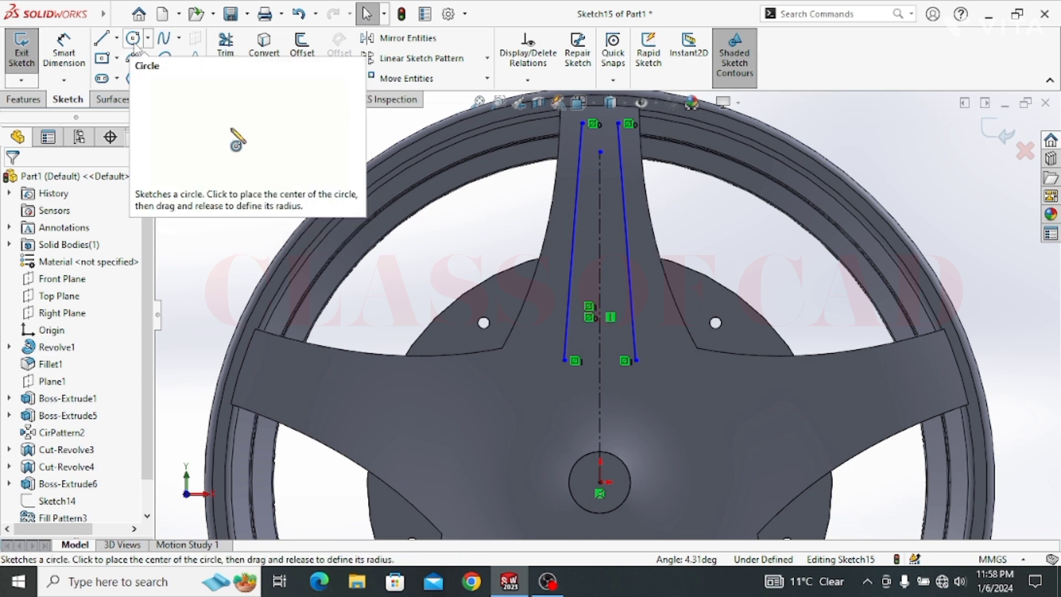
Sketch a circle centred on the origin that passes near the upper spoke's outer end
ctrl+middle_drag(612, 200, 608, 247)
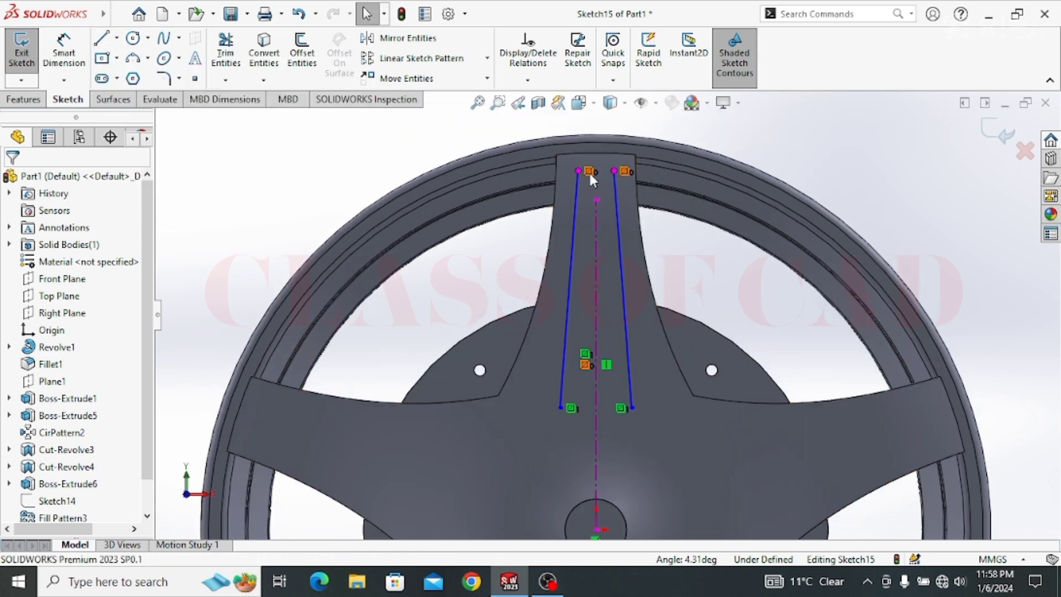
scroll(588, 171, down, 2)
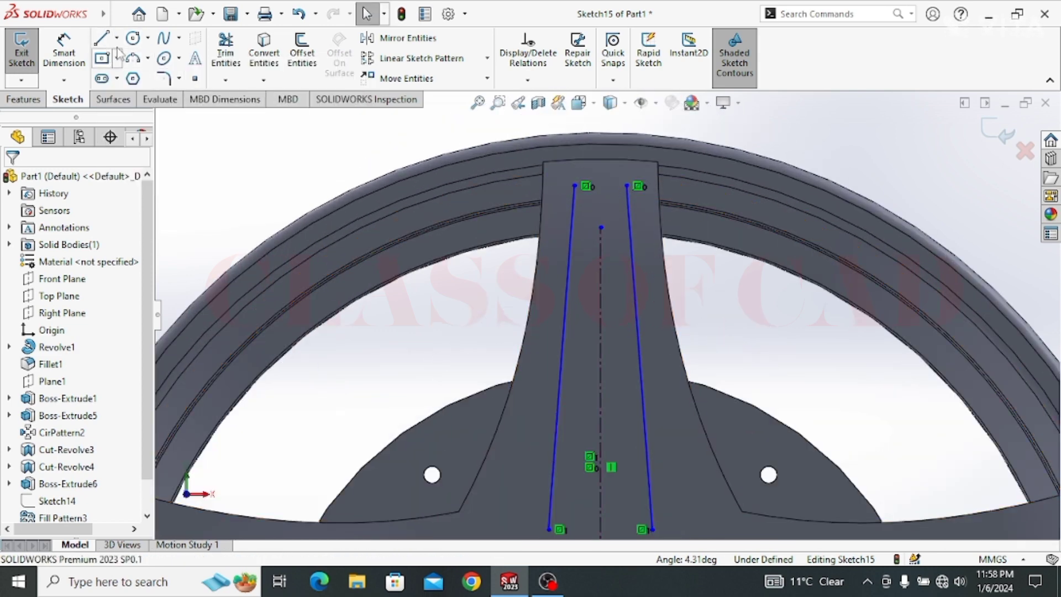
click(136, 41)
scroll(640, 336, up, 1)
ctrl+middle_drag(663, 423, 630, 272)
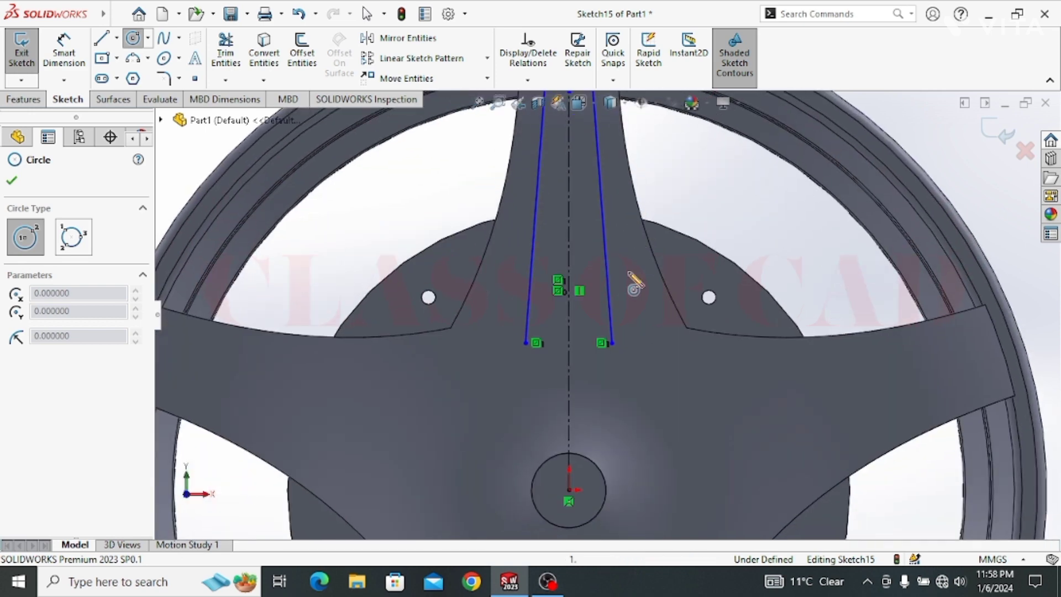
click(569, 492)
scroll(611, 442, up, 3)
scroll(608, 163, down, 4)
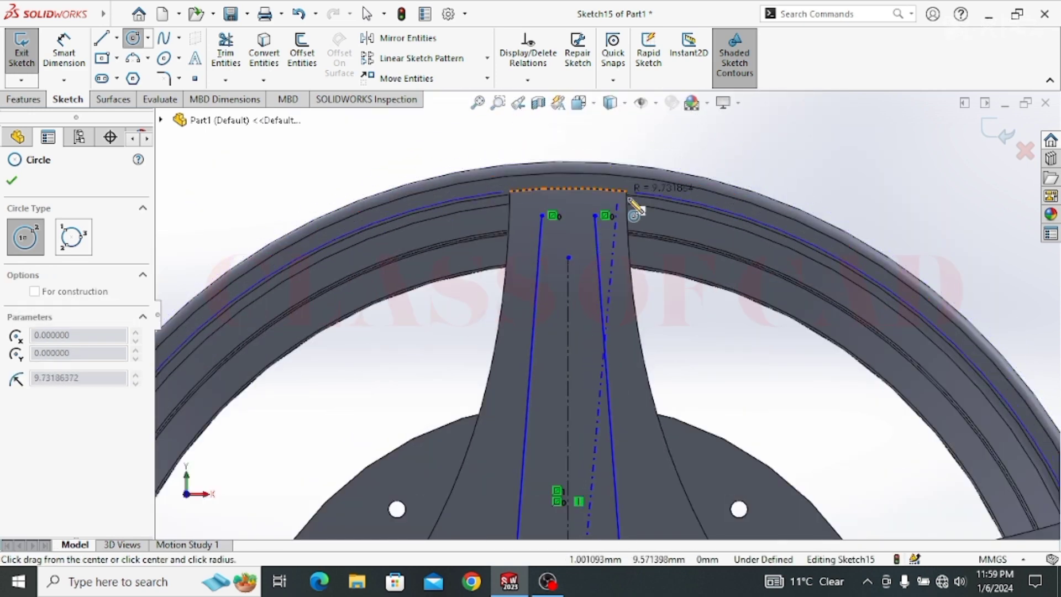
click(645, 210)
key(Escape)
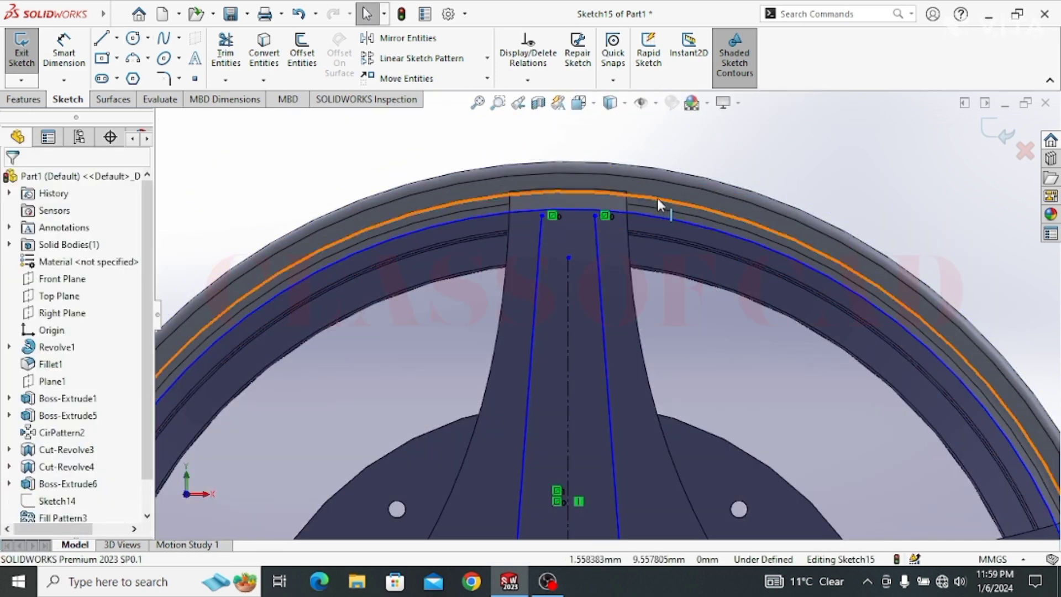
Make the circle tangent to the circular edge at the spoke's outer end and the left line's upper endpoint coincident with the circle
ctrl+click(655, 214)
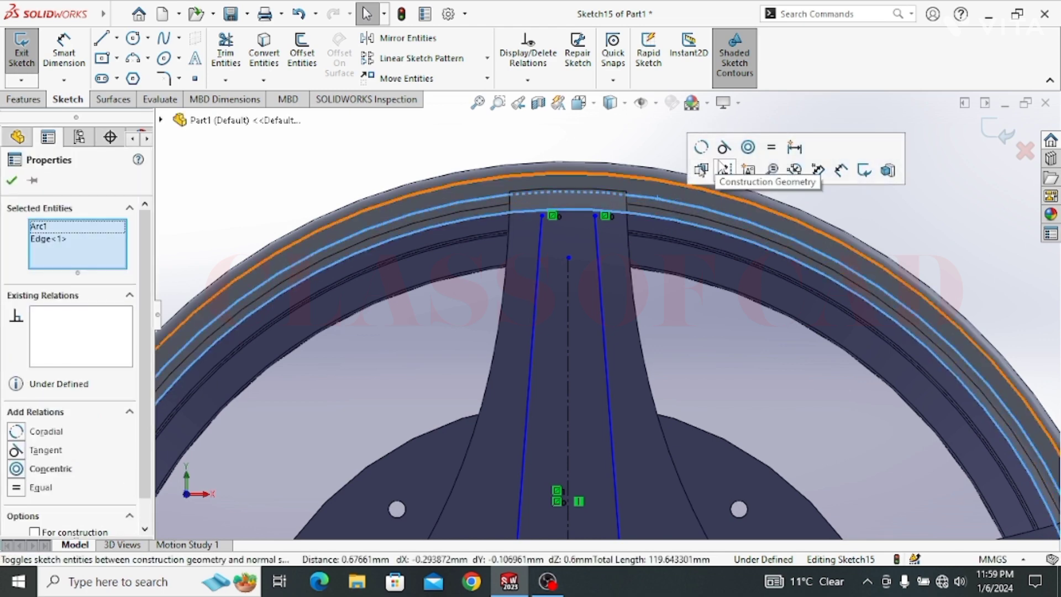
click(724, 148)
key(Escape)
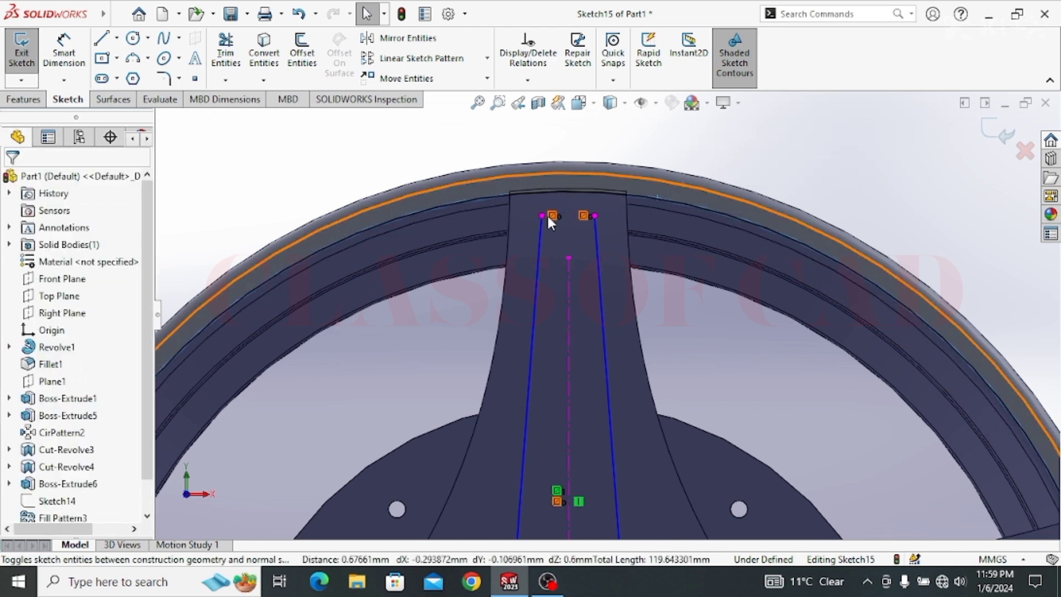
click(542, 216)
ctrl+click(544, 191)
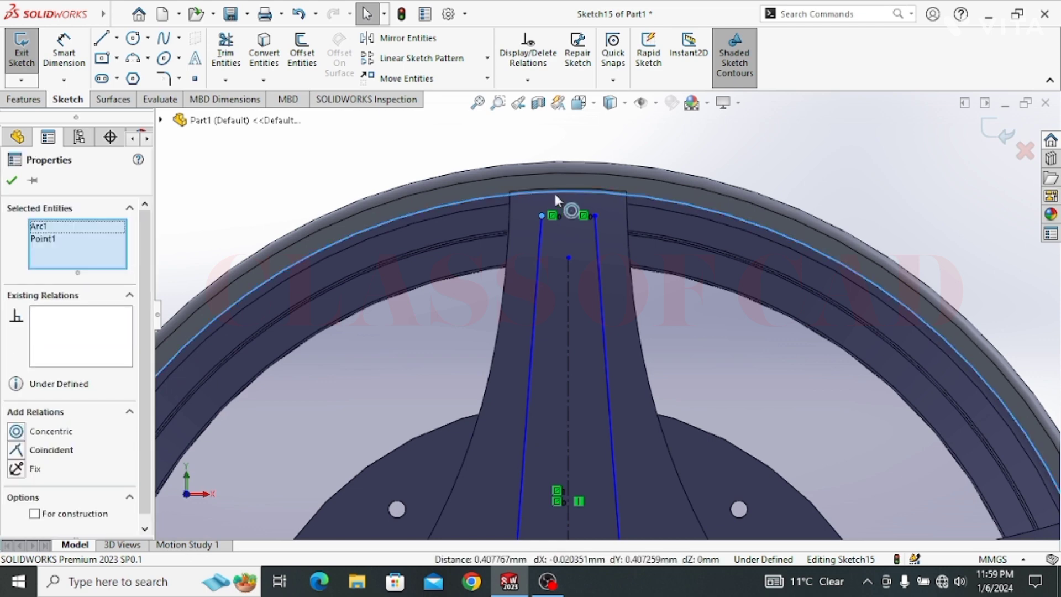
click(19, 450)
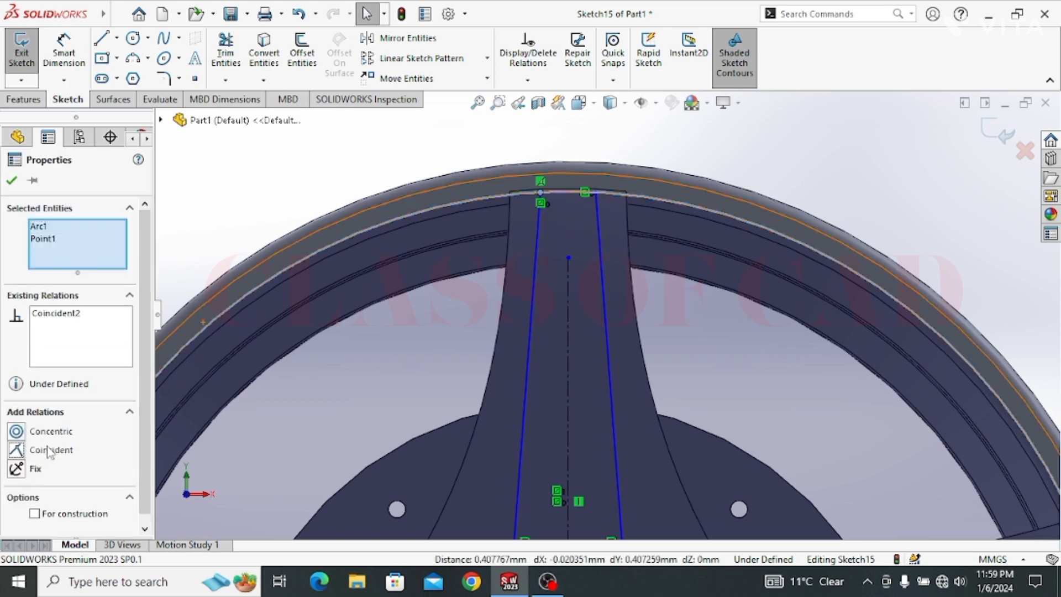
key(Escape)
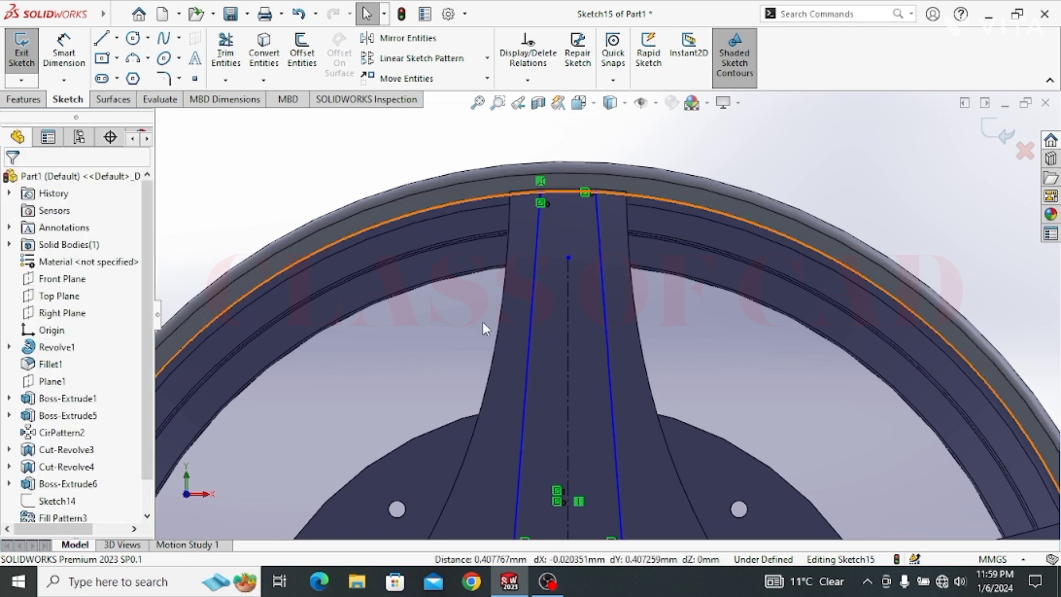
Trim the circle so only the short arc between the two slanted lines remains
click(225, 61)
scroll(555, 257, up, 3)
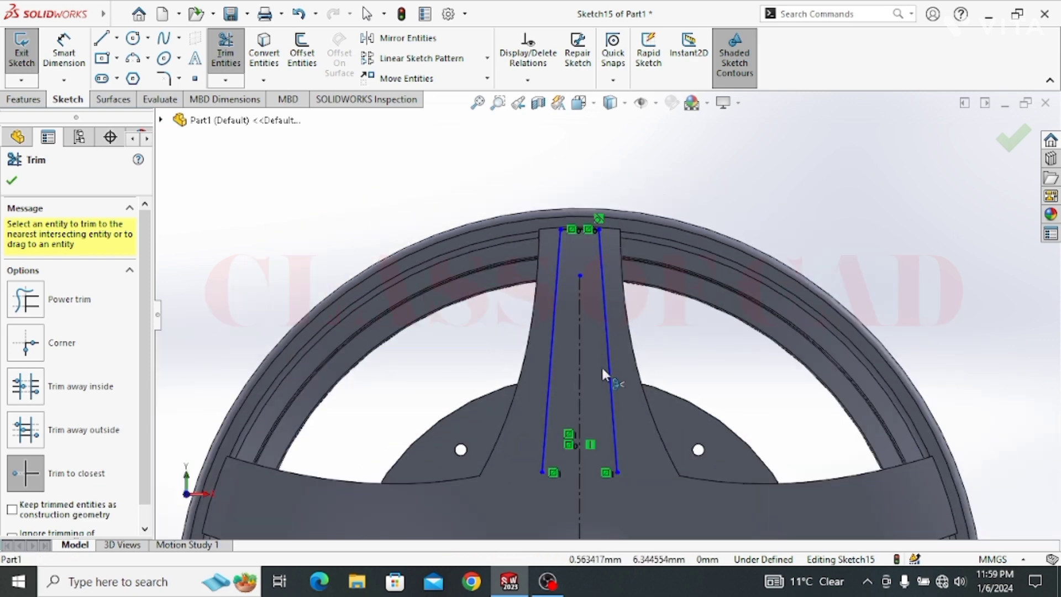
ctrl+middle_drag(602, 366, 616, 247)
key(Escape)
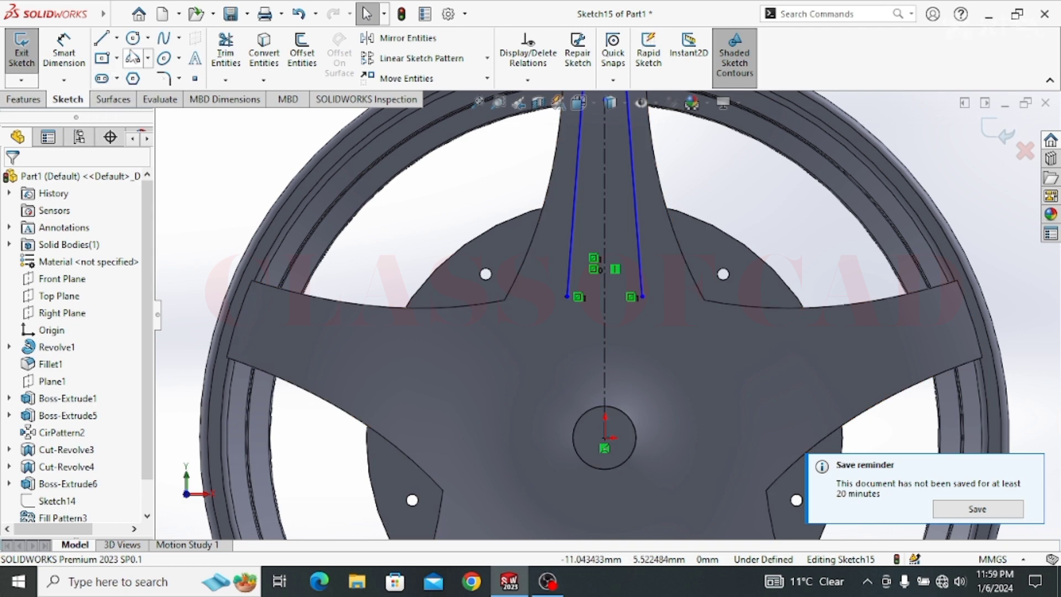
Close the spoke profile with a three-point arc joining the slanted lines' lower endpoints and bulging toward the hub
scroll(568, 374, down, 3)
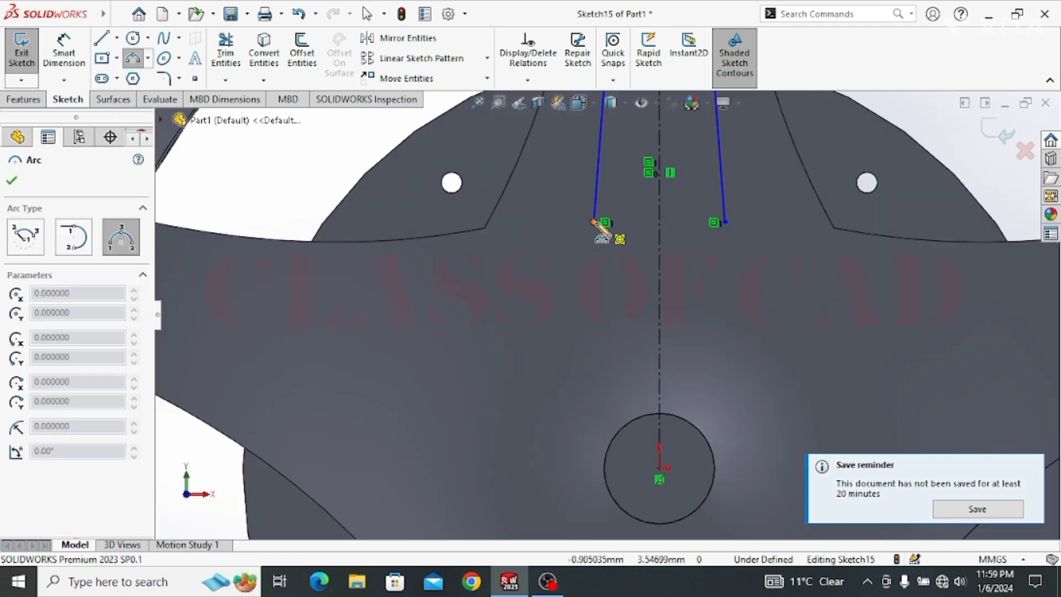
click(594, 221)
click(724, 221)
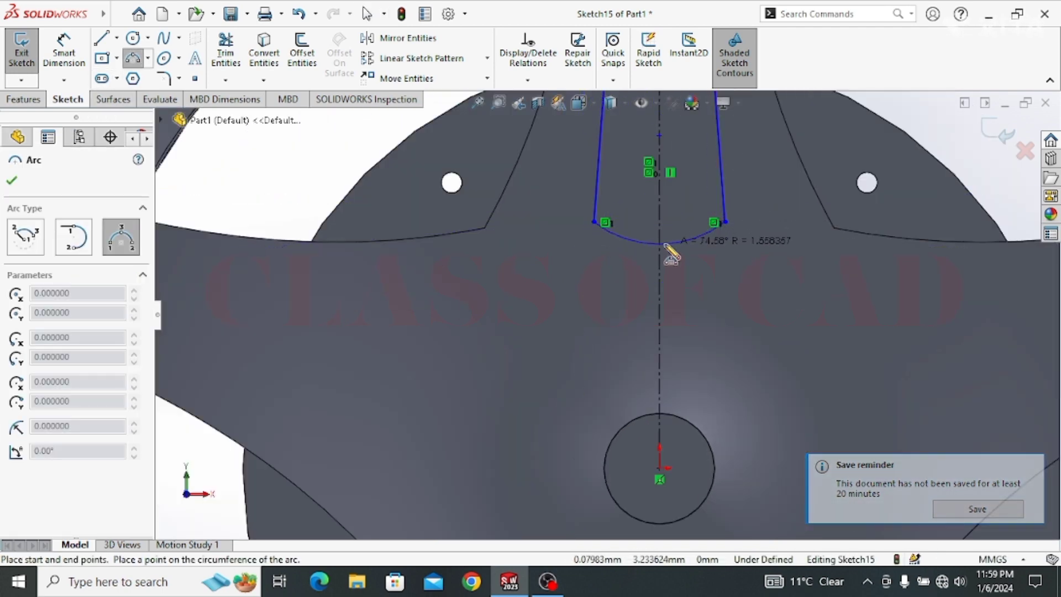
click(679, 262)
key(Escape)
scroll(743, 322, up, 2)
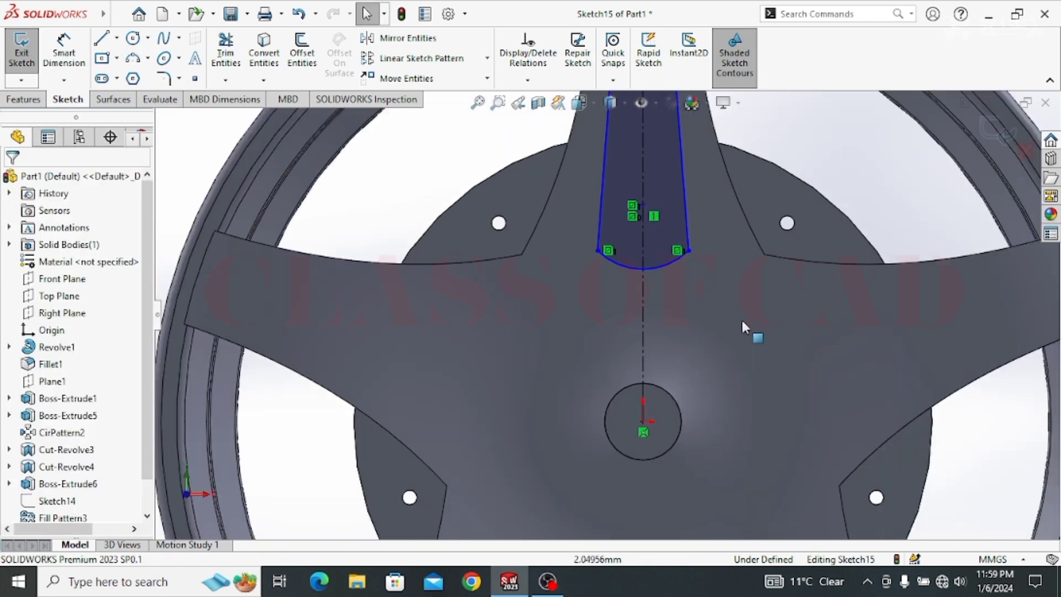
Make the lower arc's centre point coincident with the vertical centreline
scroll(691, 437, up, 2)
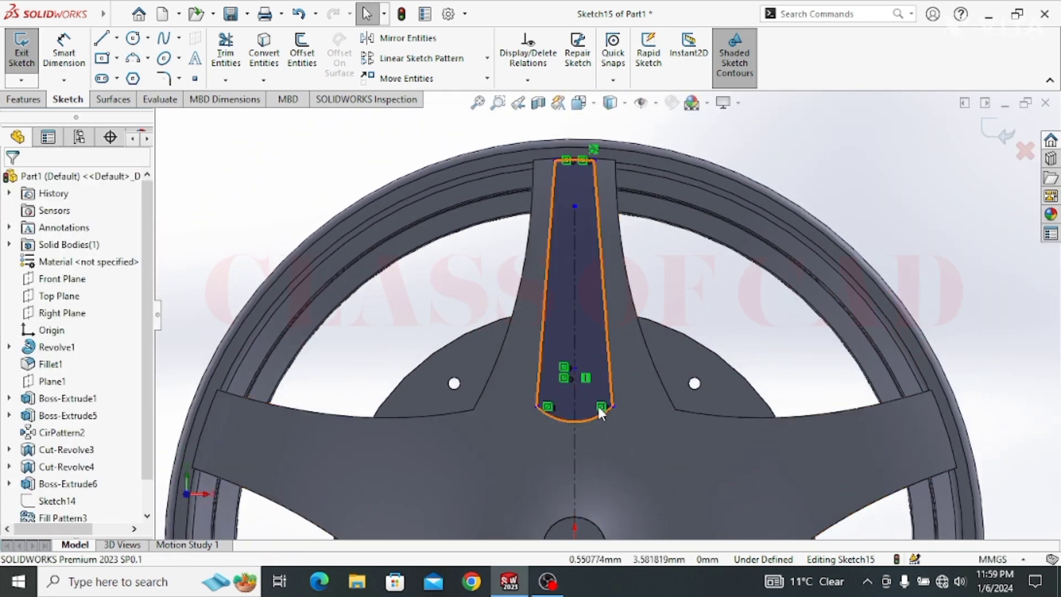
mouse_move(575, 368)
mouse_down()
mouse_move(574, 340)
mouse_move(573, 383)
mouse_up()
key(Escape)
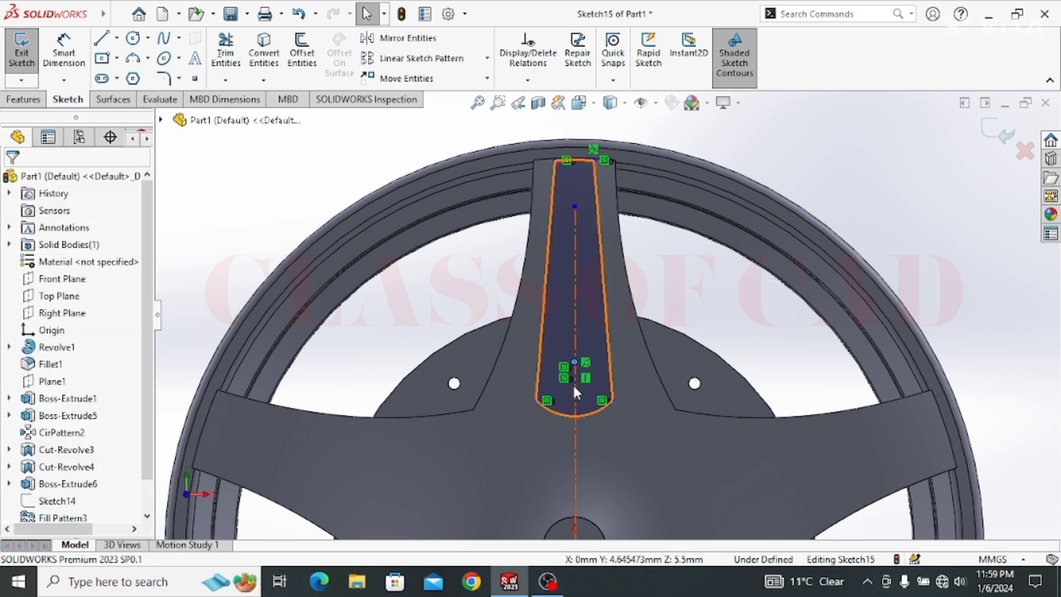
Cut-extrude the tapered spoke profile using Up To Surface, ending at the rear face of the spokes
click(25, 99)
click(229, 51)
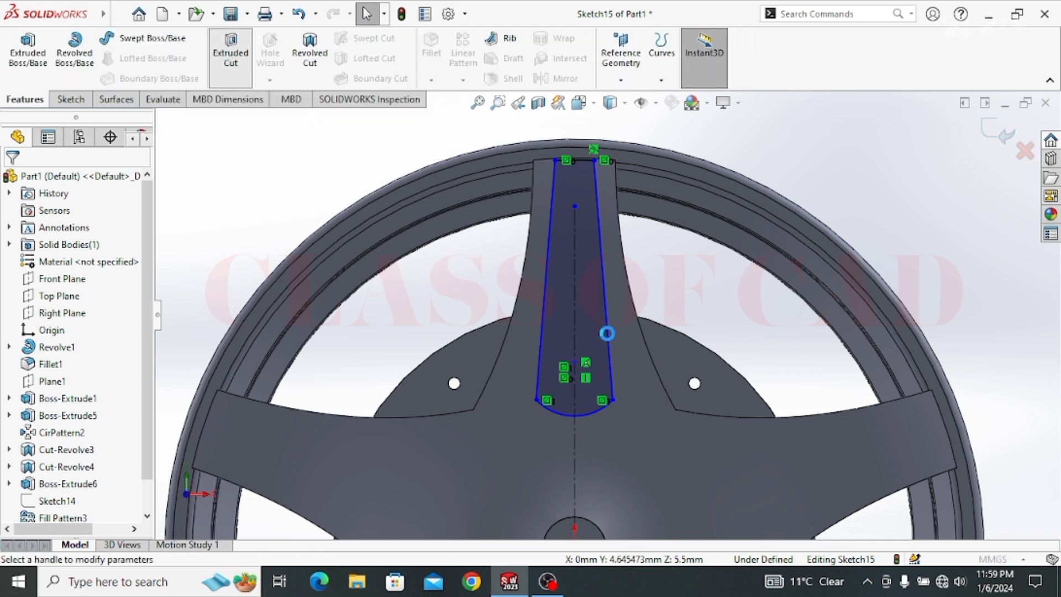
click(65, 274)
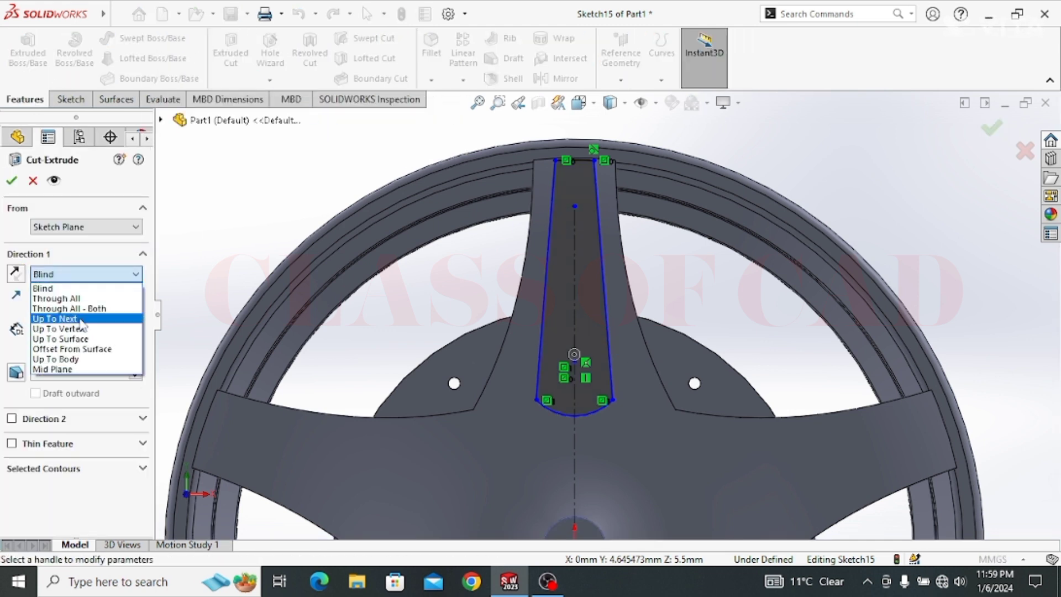
click(83, 339)
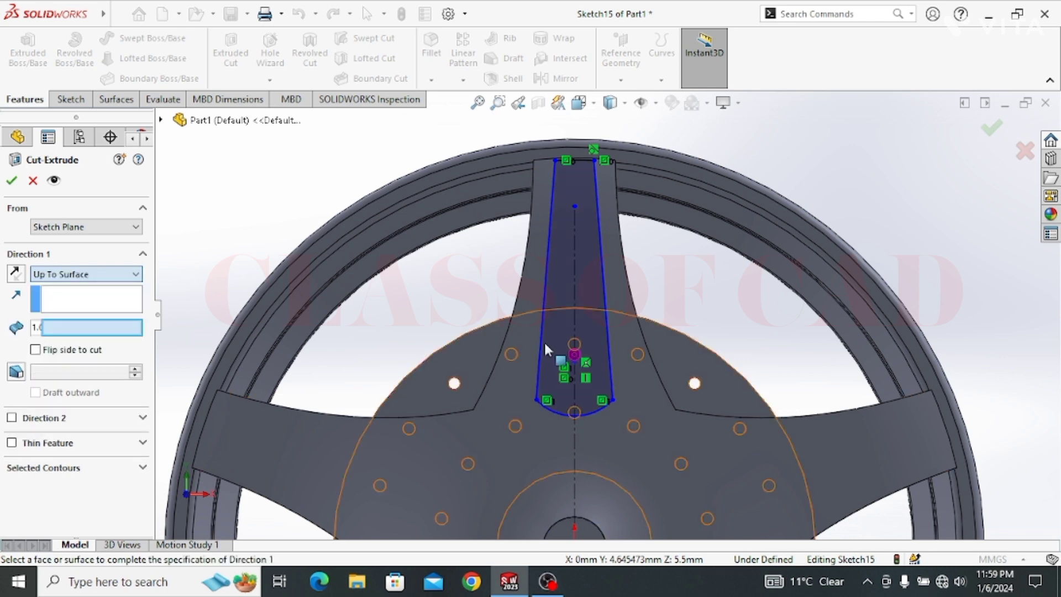
middle_drag(544, 341, 686, 323)
click(685, 233)
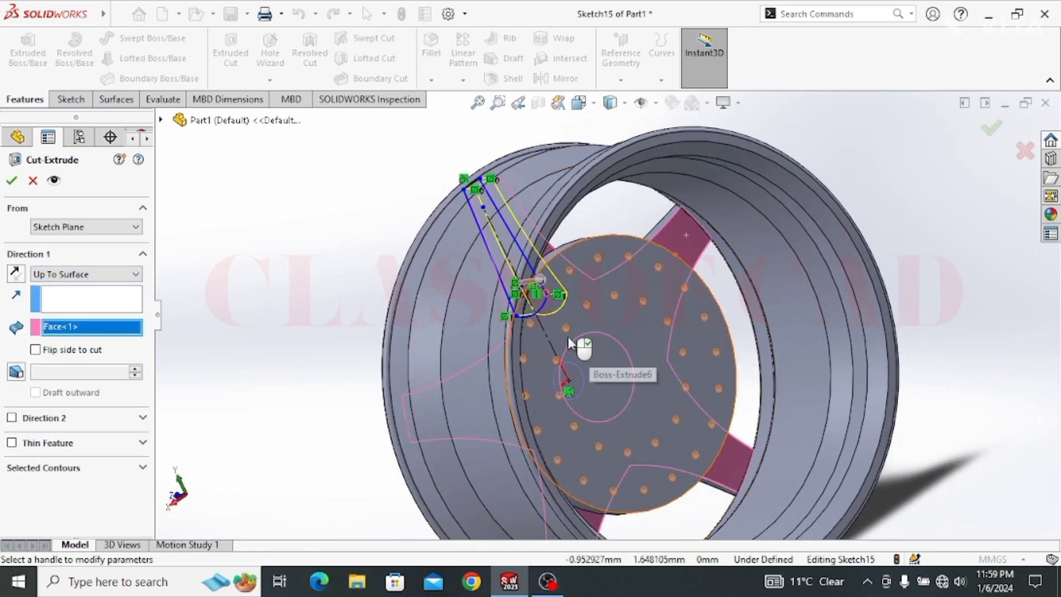
middle_drag(572, 343, 730, 231)
scroll(730, 233, down, 5)
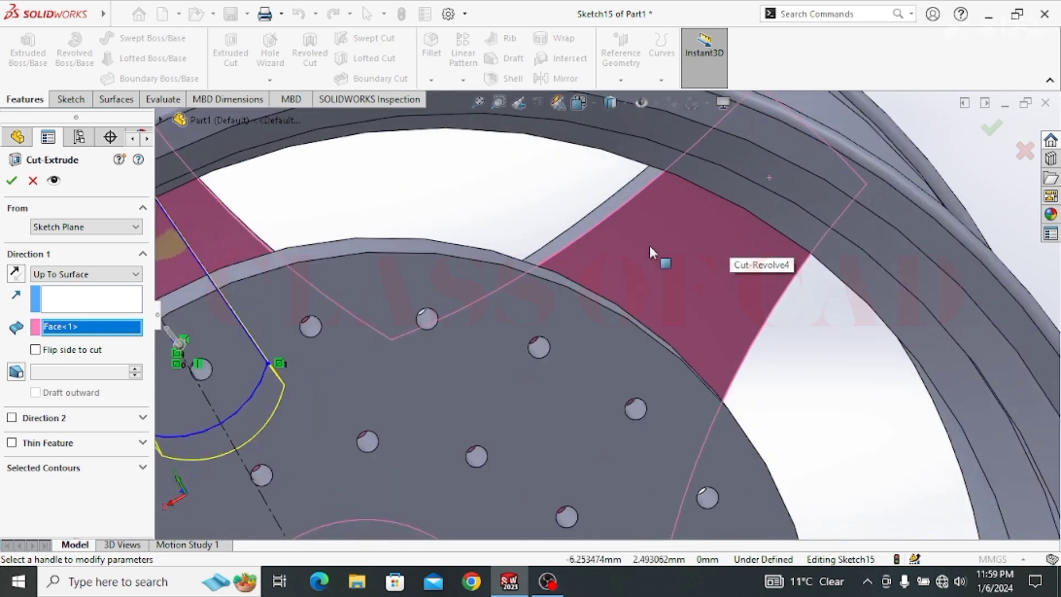
click(12, 181)
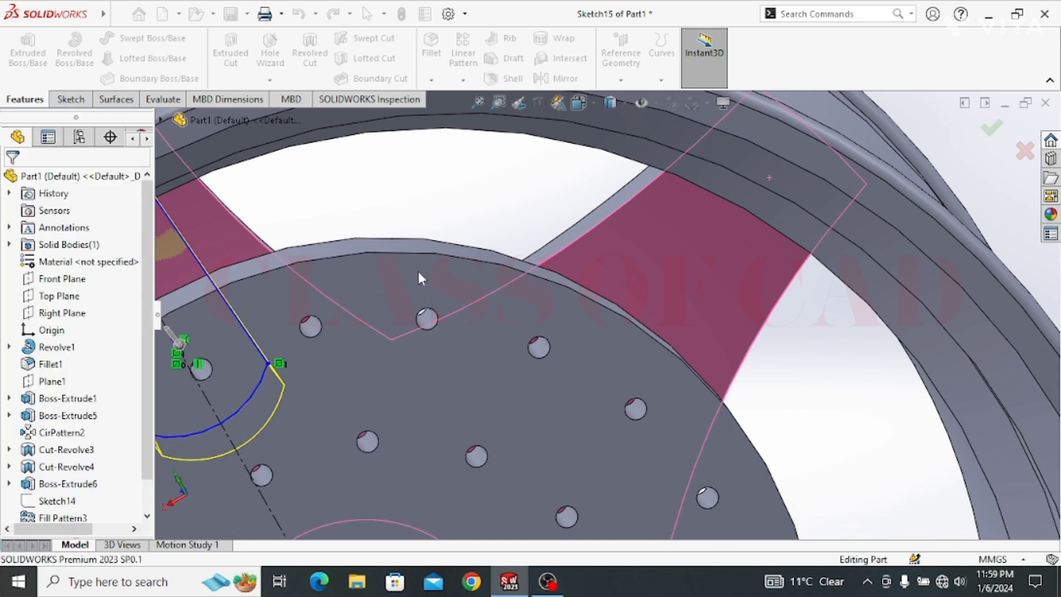
Start a sketch on the central hub boss's end face and convert the tapered opening's lower arc edge into it
scroll(422, 276, up, 5)
mouse_move(605, 287)
middle_down()
mouse_move(552, 416)
mouse_move(611, 363)
middle_up()
scroll(641, 340, down, 4)
middle_drag(671, 326, 684, 347)
click(688, 340)
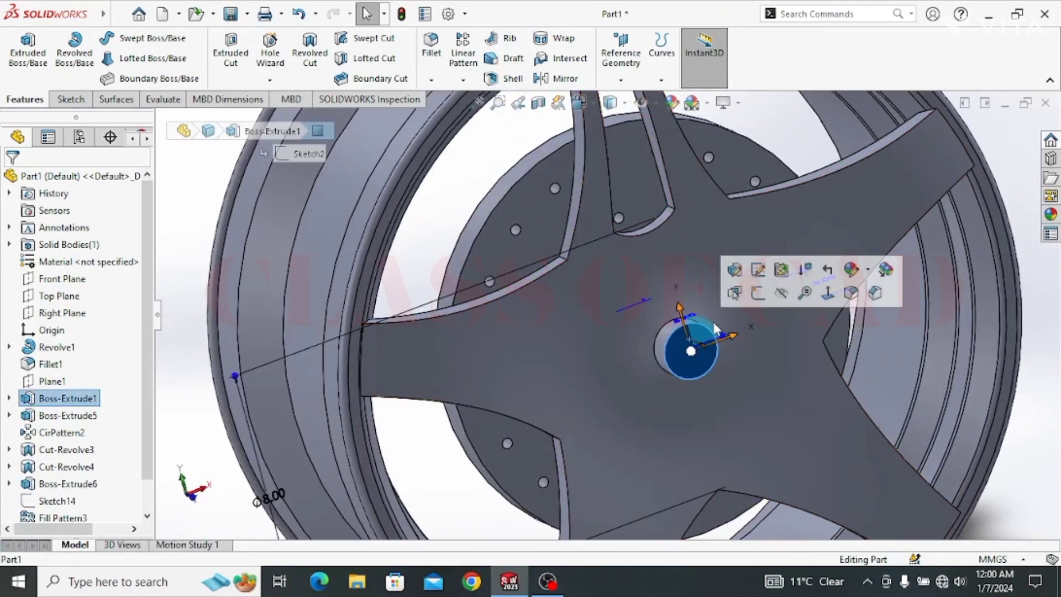
click(738, 276)
scroll(605, 273, down, 6)
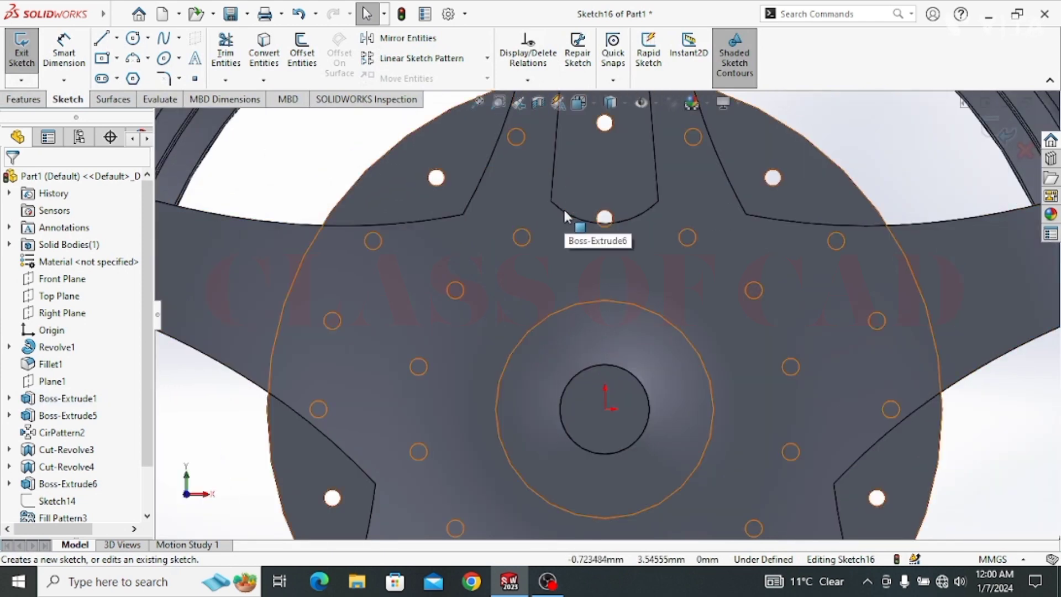
scroll(563, 209, down, 4)
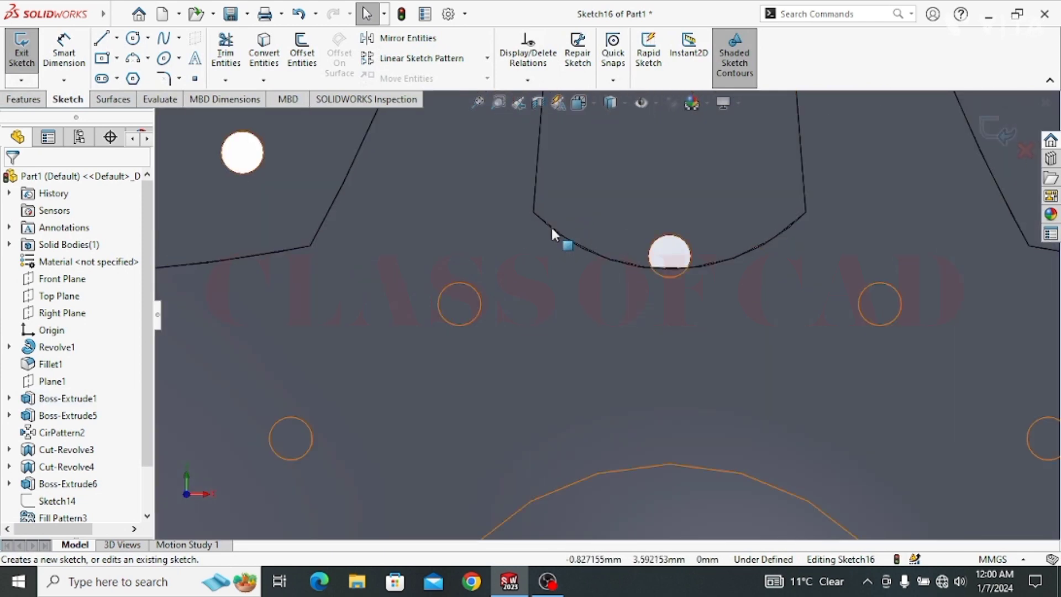
click(560, 236)
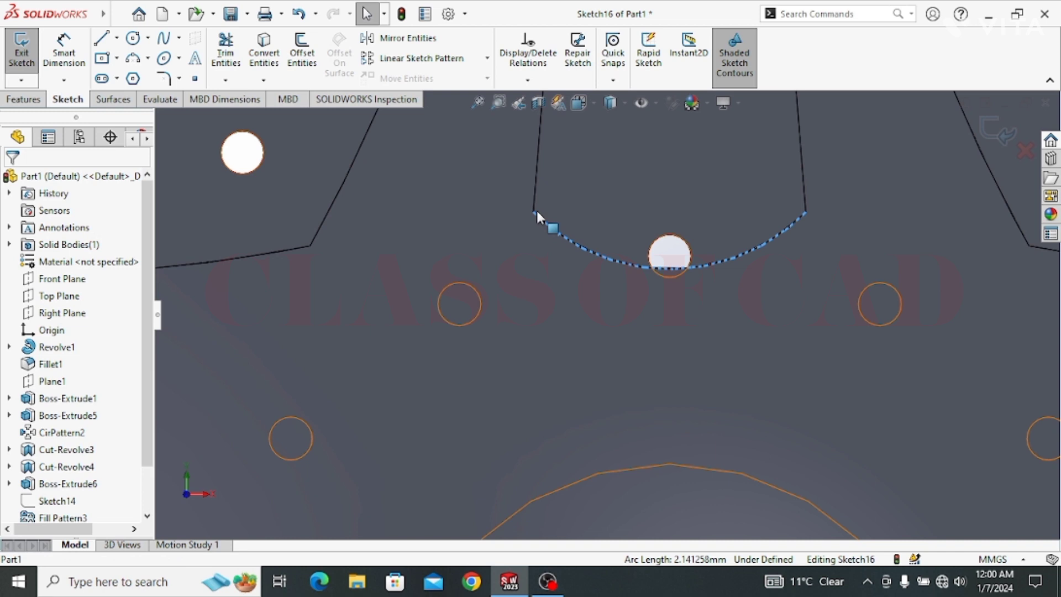
click(248, 64)
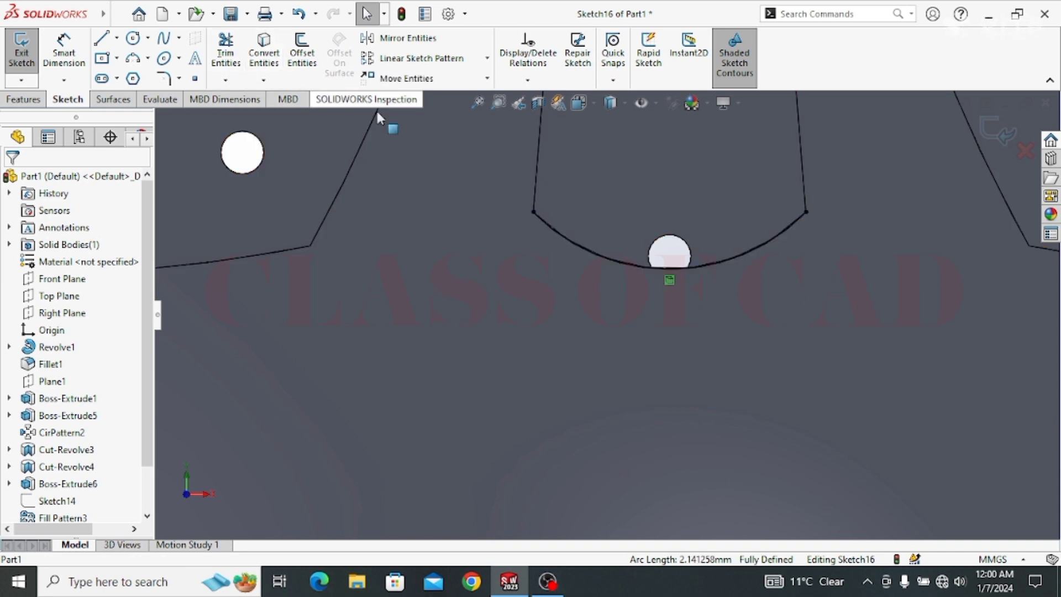
Draw two lines about 2 mm long from the arc's endpoints toward the hub, and delete the diagonal line between them
click(101, 39)
scroll(644, 304, up, 5)
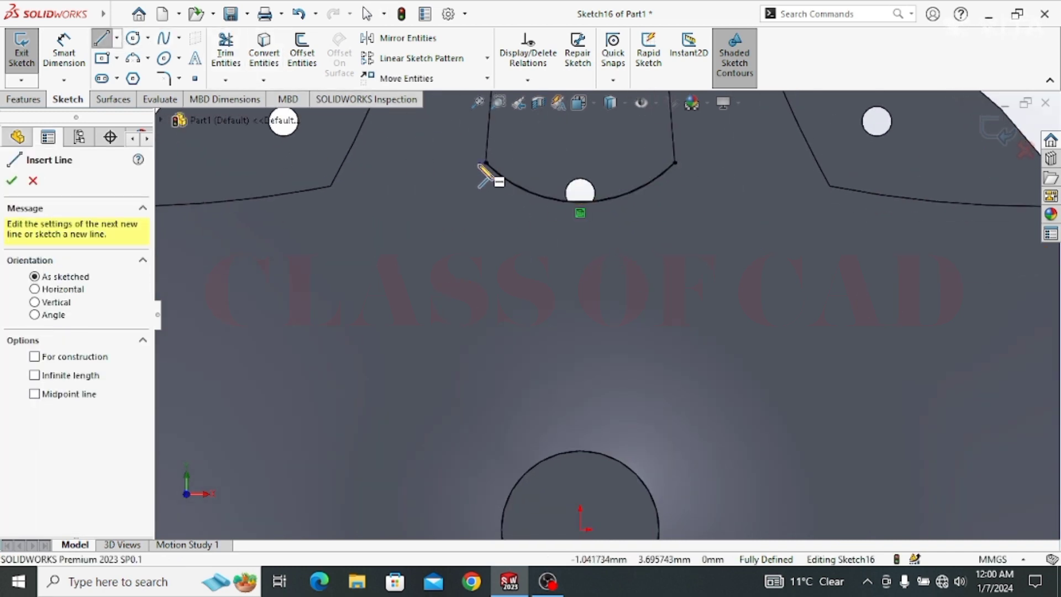
click(486, 163)
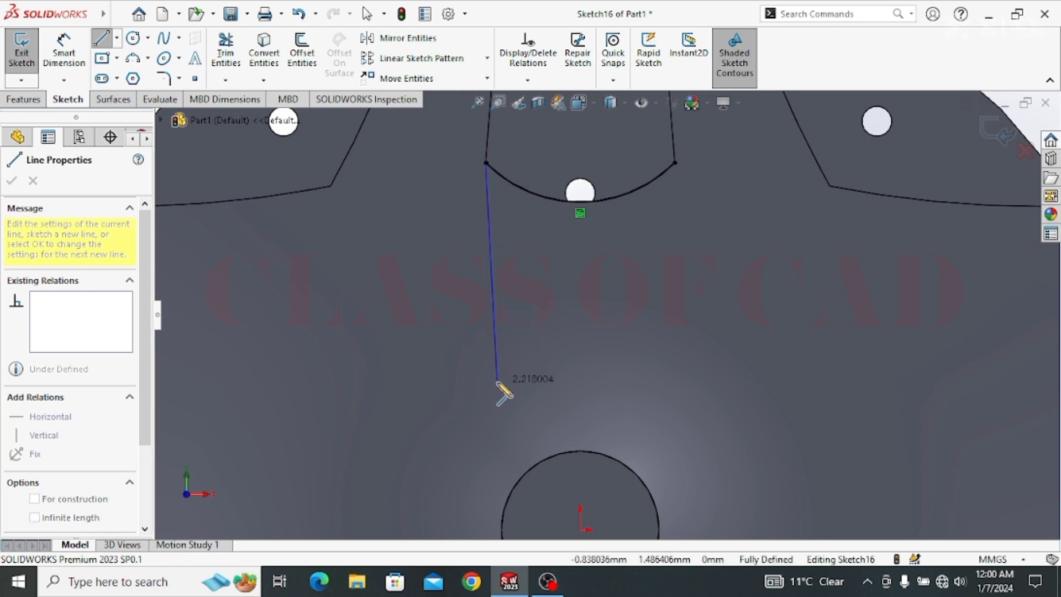
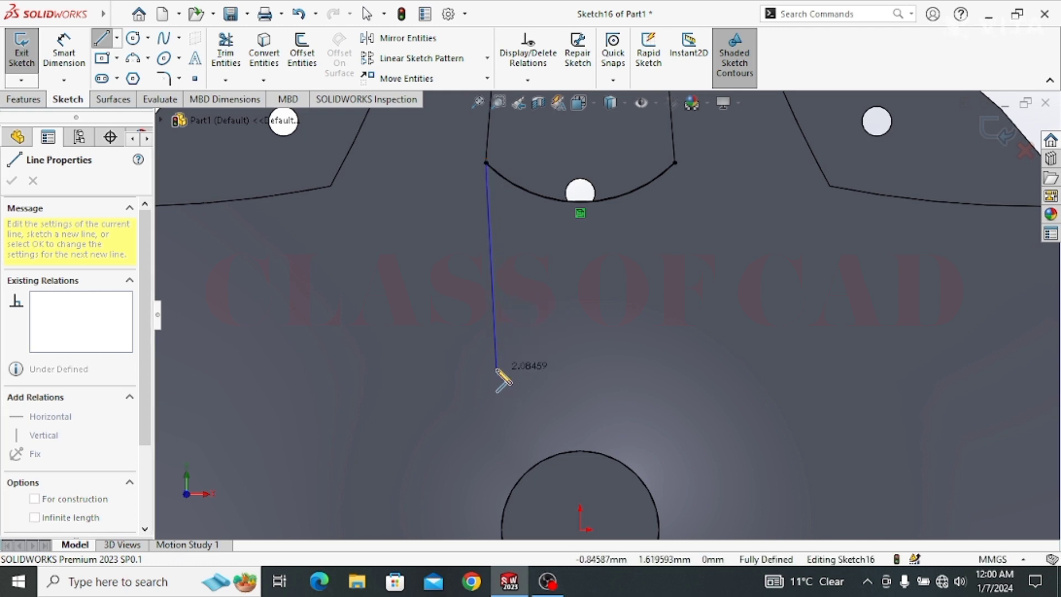
click(494, 369)
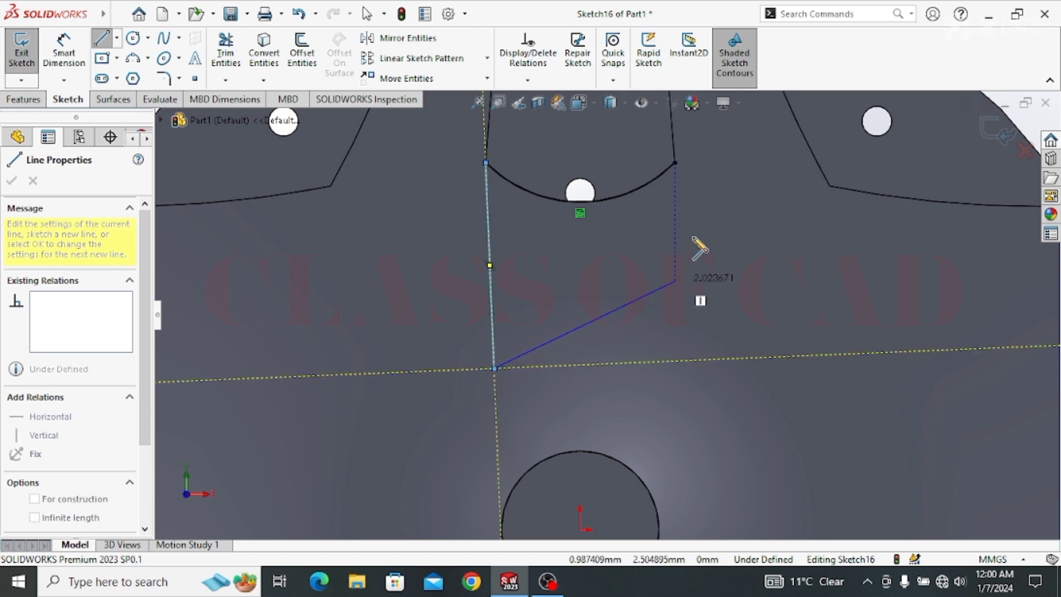
click(675, 163)
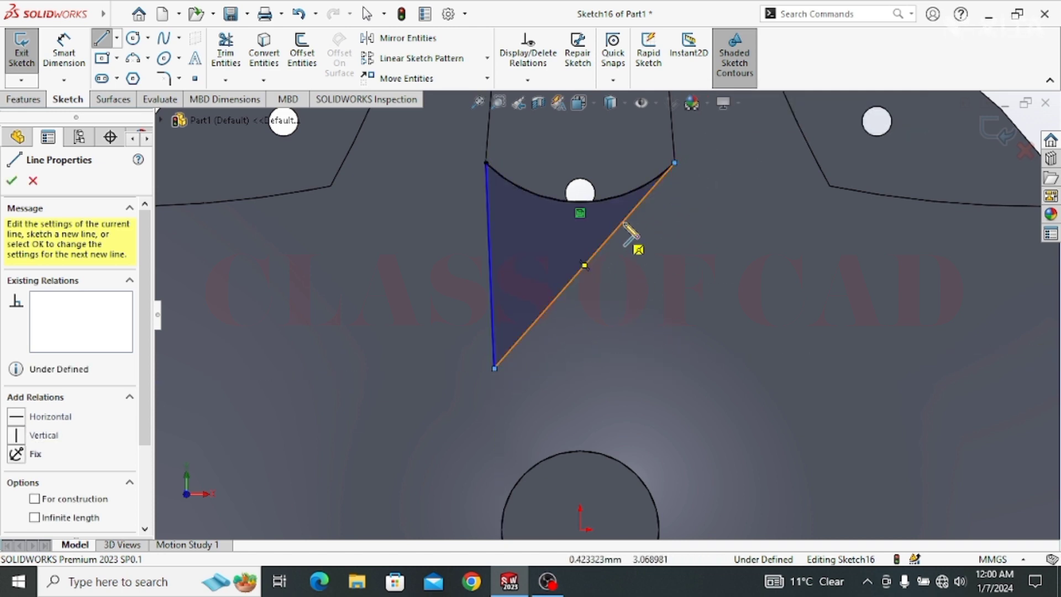
click(675, 163)
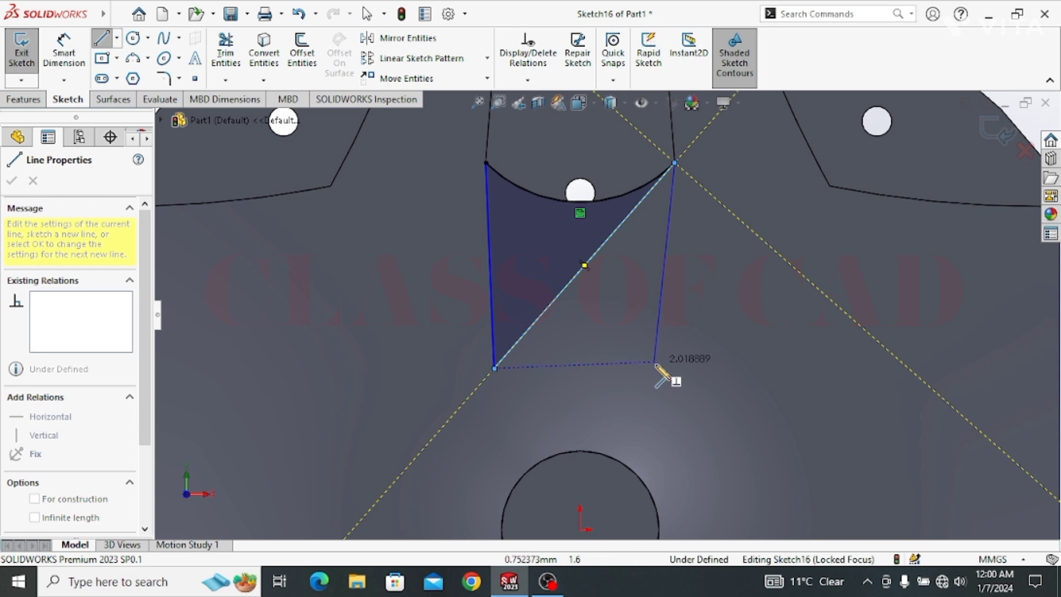
click(657, 369)
key(Escape)
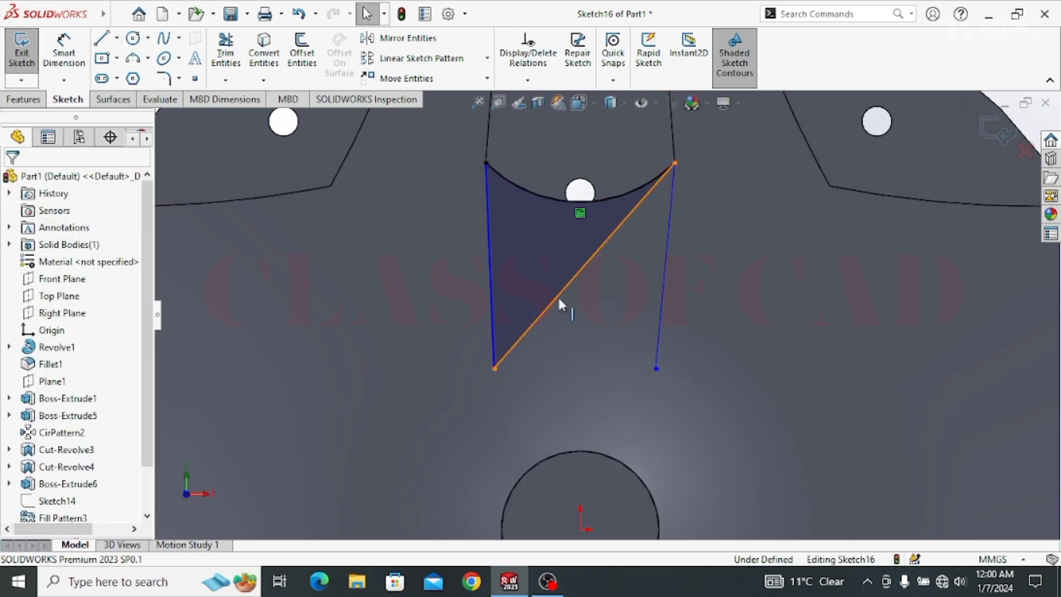
click(559, 297)
key(Delete)
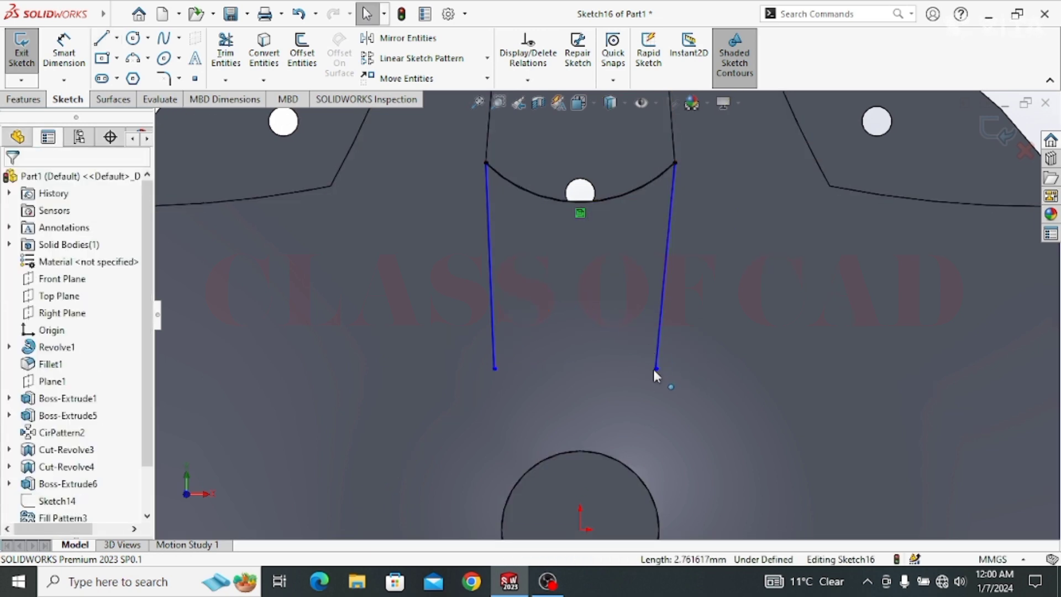
Add a horizontal relation between the lower endpoints of the two lines
click(656, 368)
ctrl+click(493, 359)
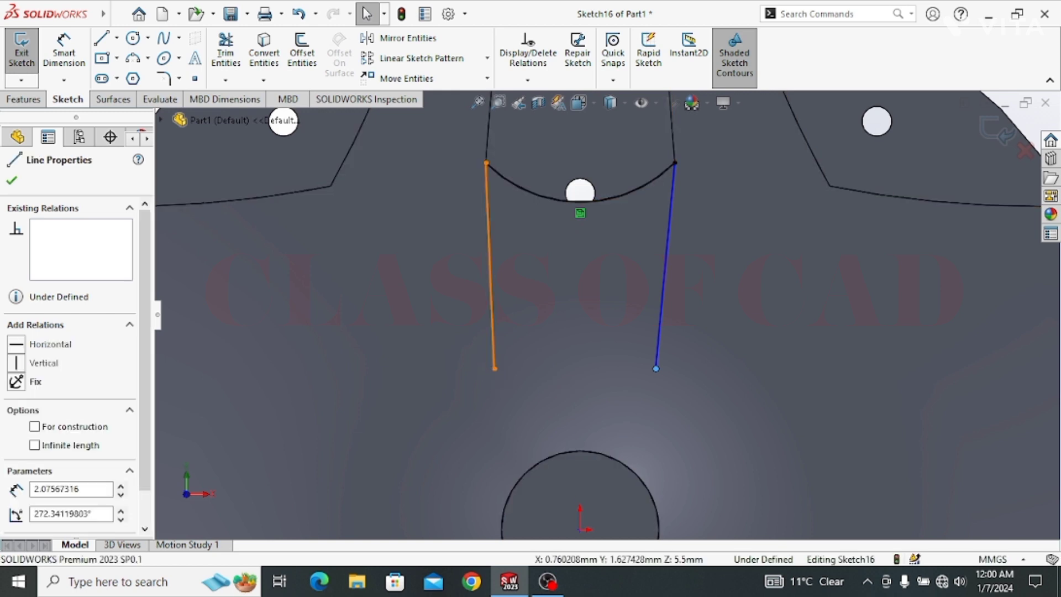
click(495, 368)
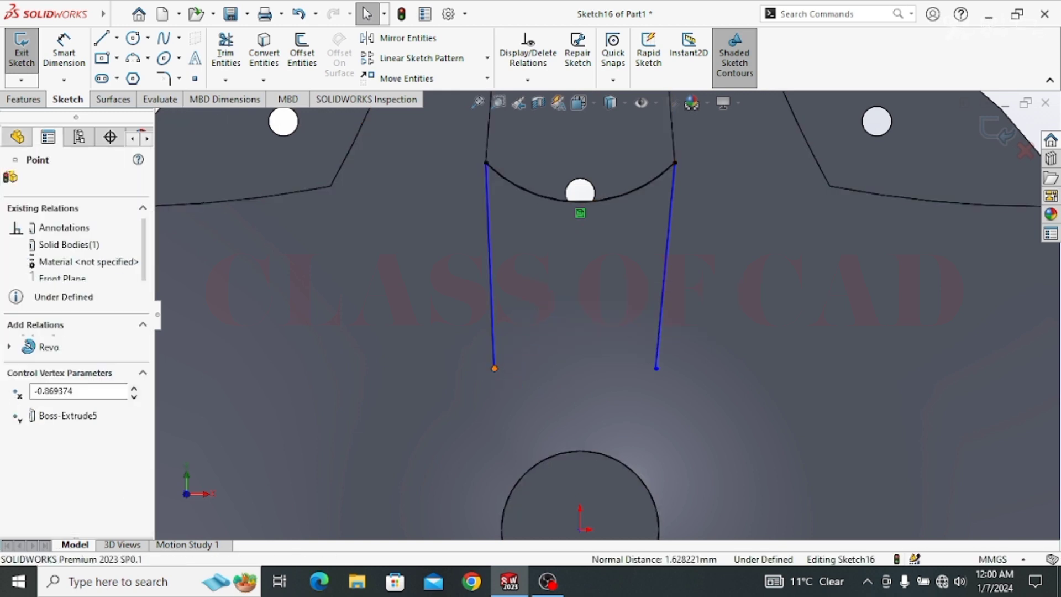
ctrl+click(656, 368)
click(701, 318)
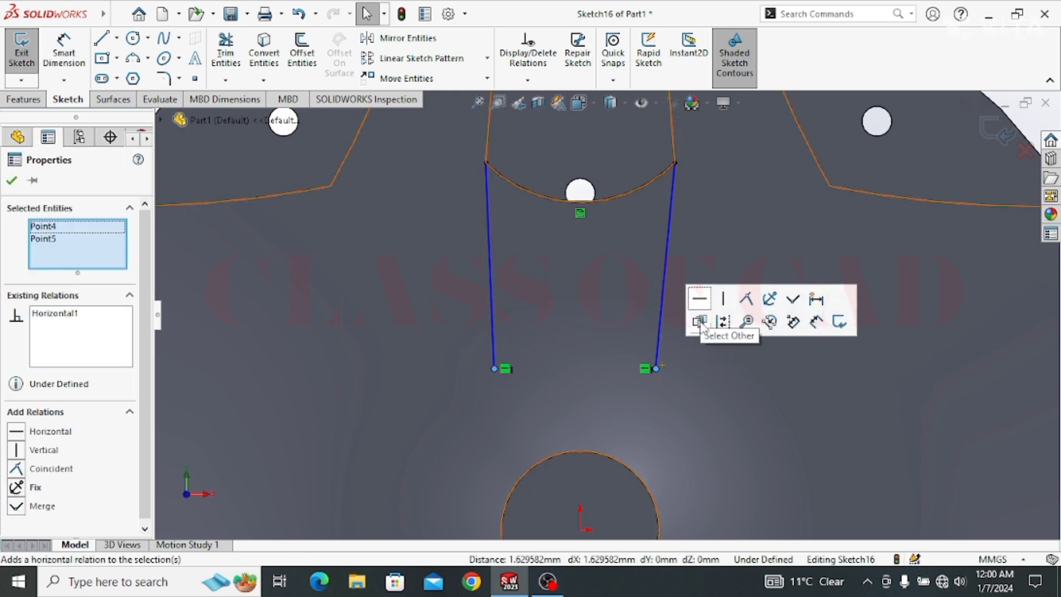
key(Escape)
Make the two side lines equal in length
ctrl+middle_drag(552, 339, 540, 299)
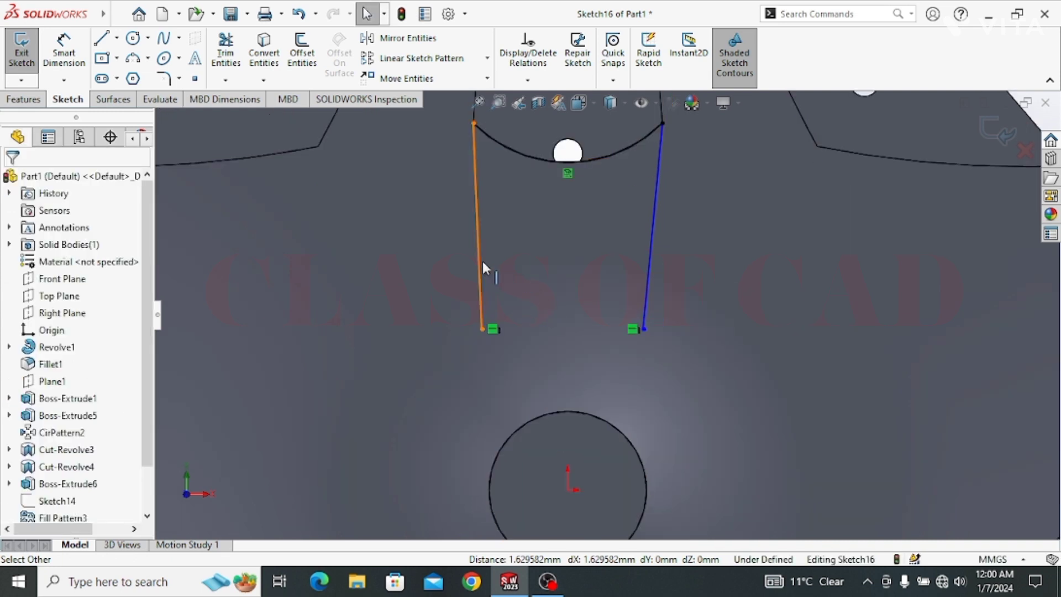
click(480, 261)
ctrl+click(647, 274)
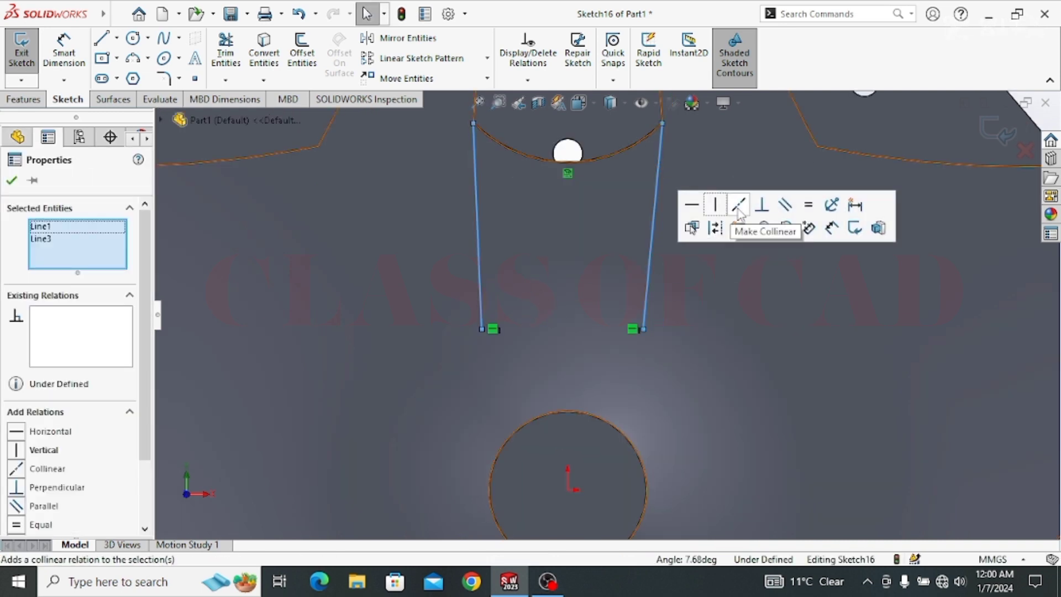
click(806, 207)
key(Escape)
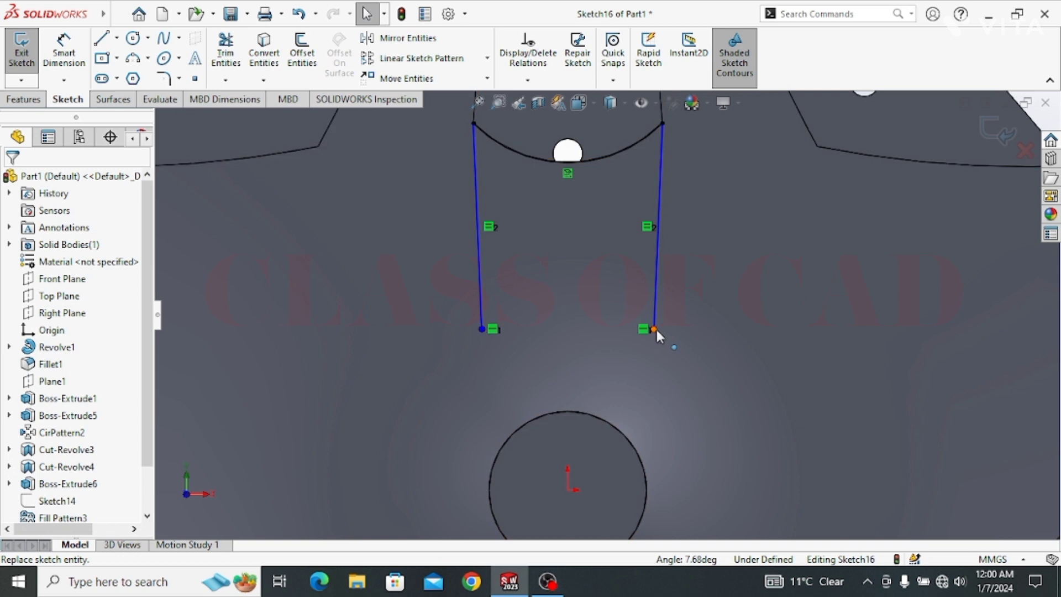
Close the profile with a three-point arc joining the side lines' lower endpoints and bulging toward the hub
click(133, 59)
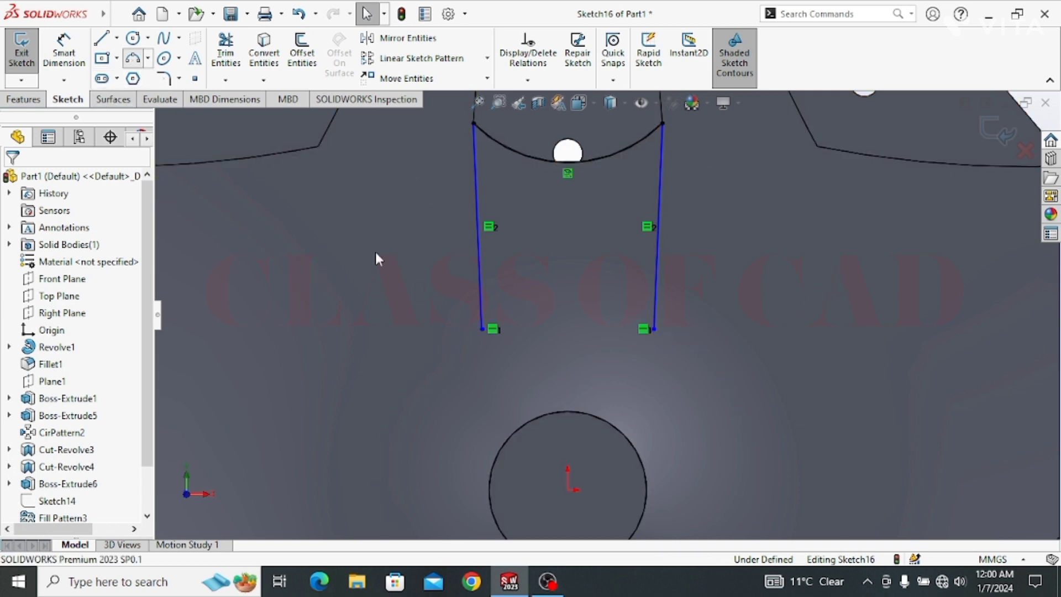
click(482, 329)
click(654, 330)
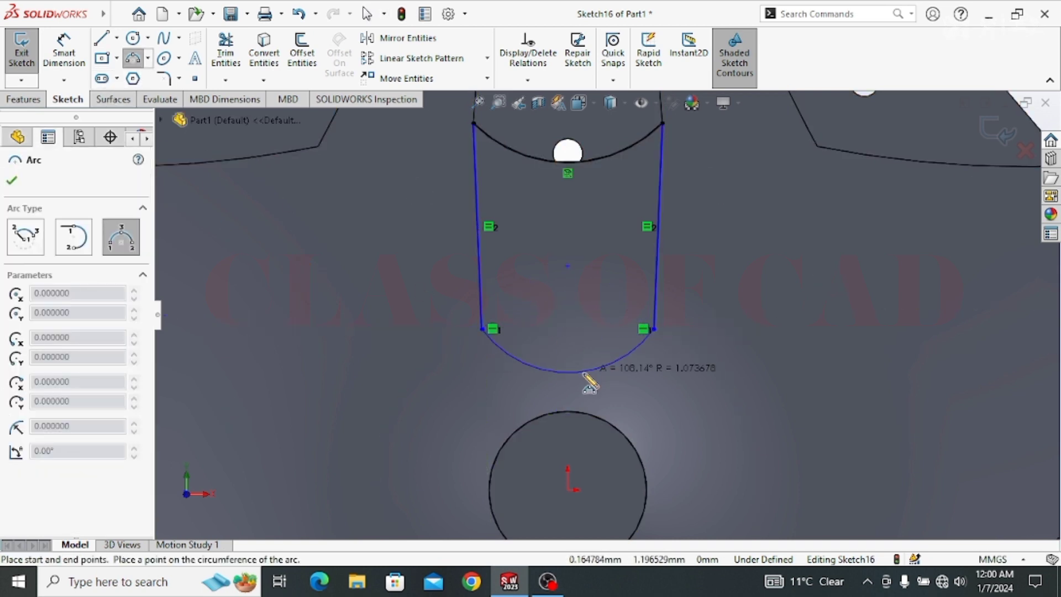
click(586, 386)
key(Escape)
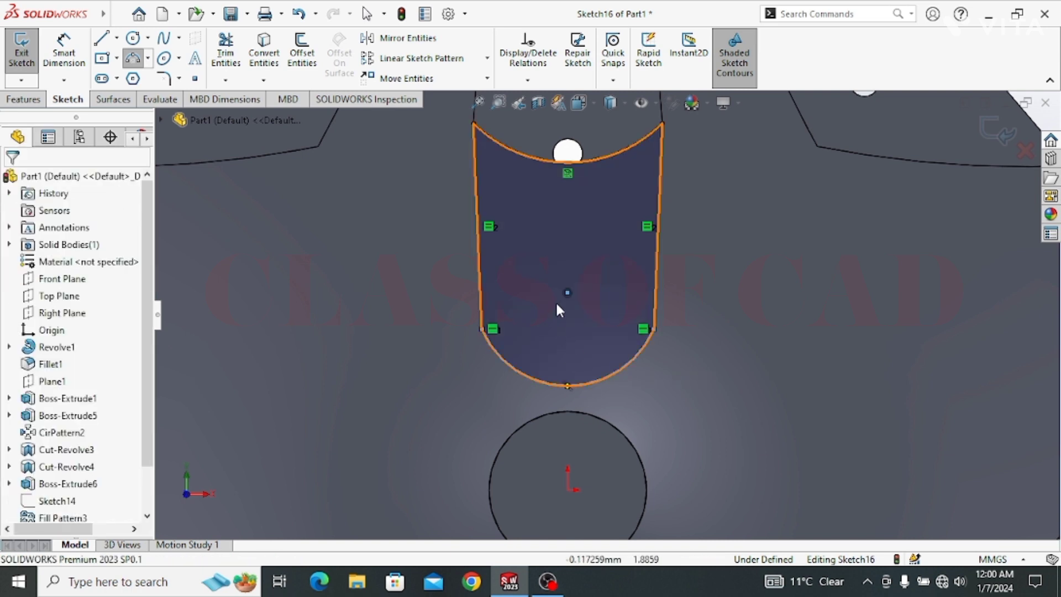
Add a horizontal relation between the lower arc's centre point and the left line's lower endpoint
click(567, 293)
ctrl+click(482, 330)
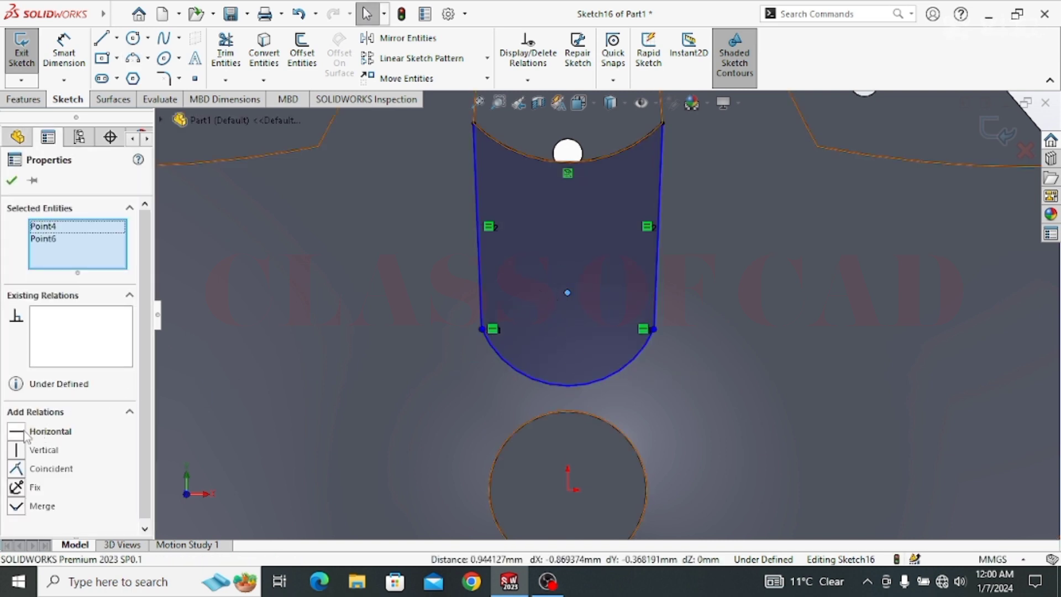
click(25, 434)
key(Escape)
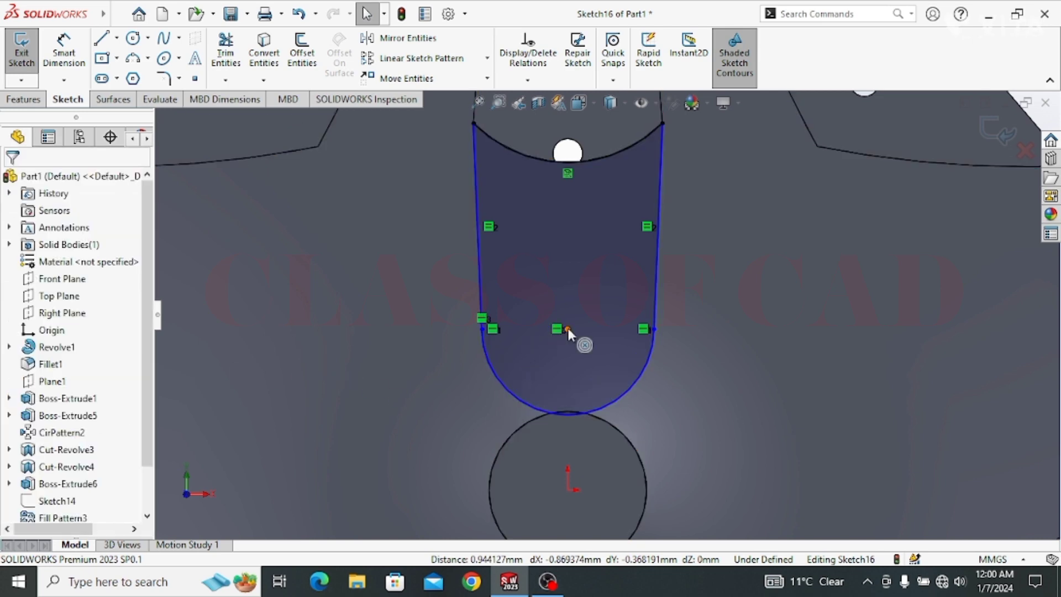
Move the lower arc's centre point away from the hub to about Y 1.87 mm, shortening the profile
drag(568, 329, 568, 305)
scroll(556, 321, up, 3)
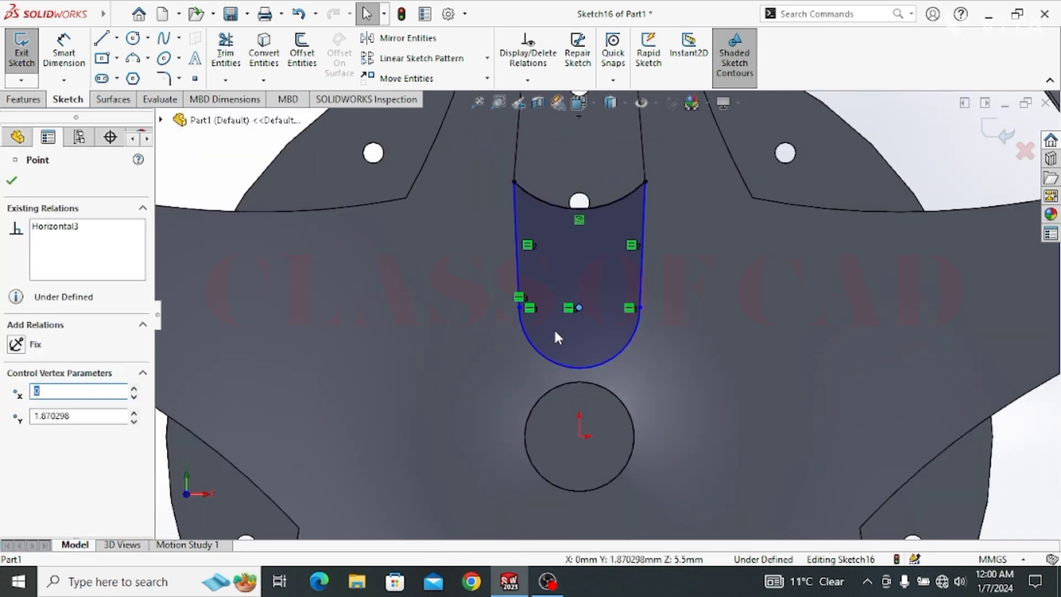
key(Escape)
Cut-extrude the rounded pocket profile near the hub with a Blind depth of 1.4 mm
click(23, 100)
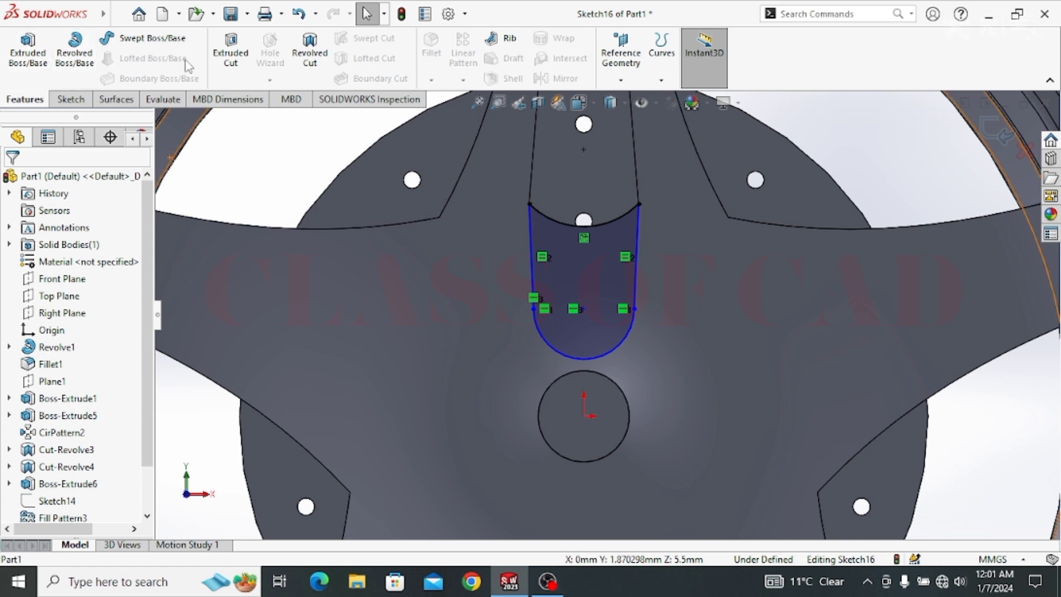
click(230, 53)
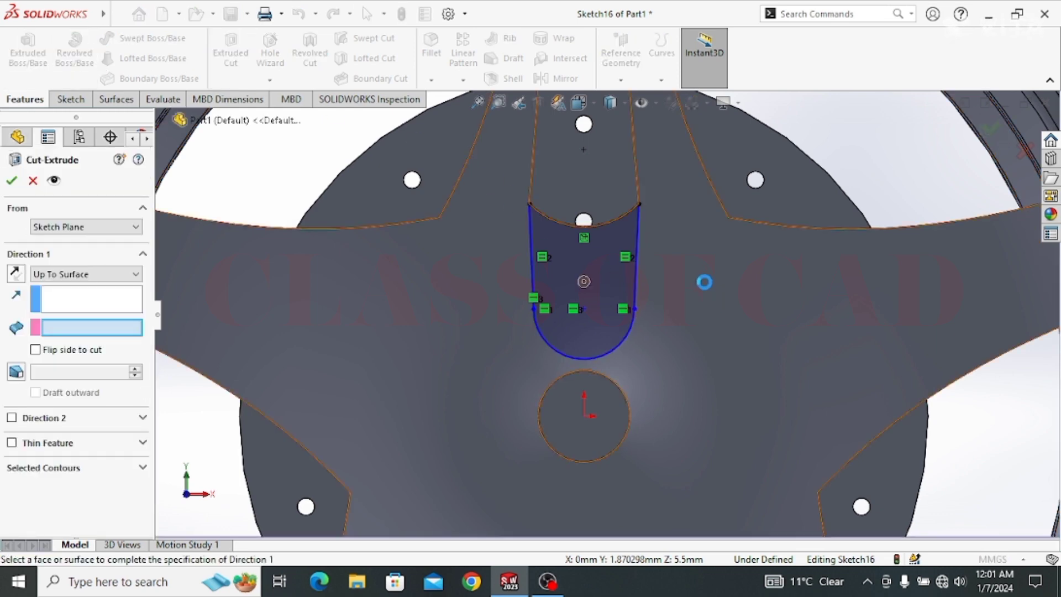
click(73, 274)
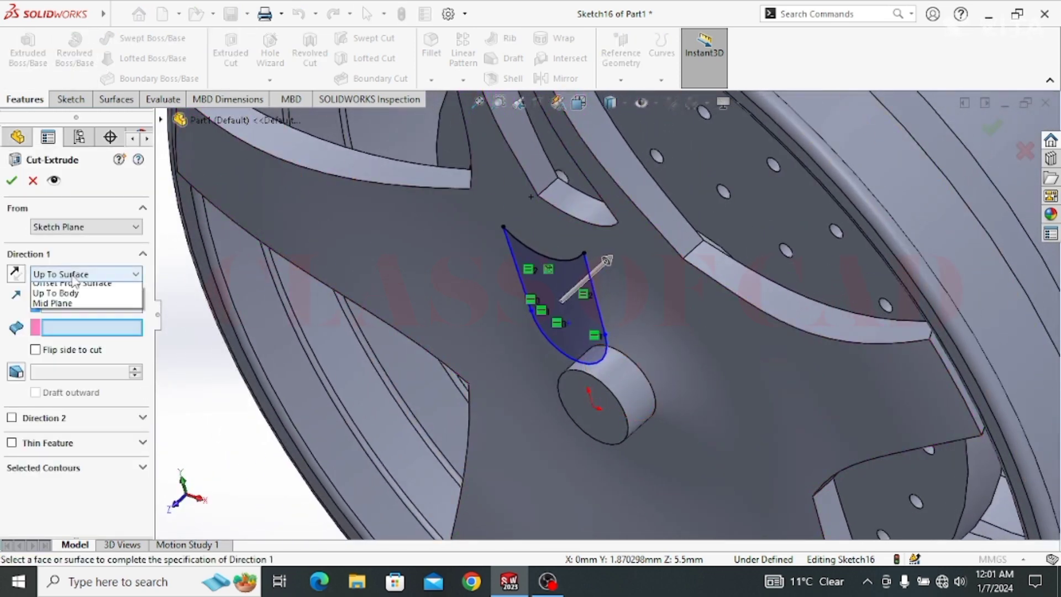
click(66, 287)
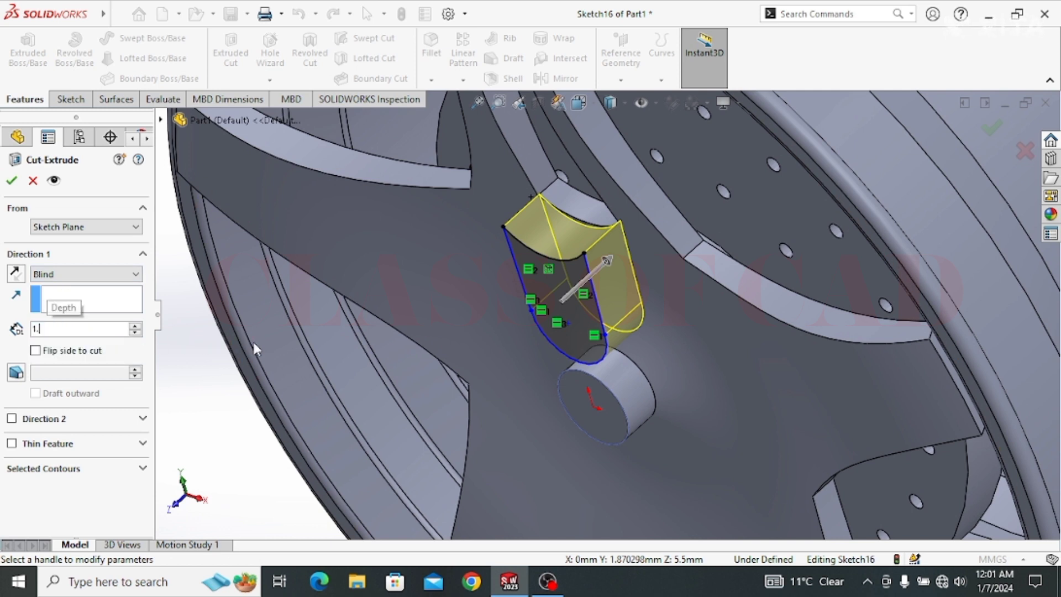
text(1.4)
key(Return)
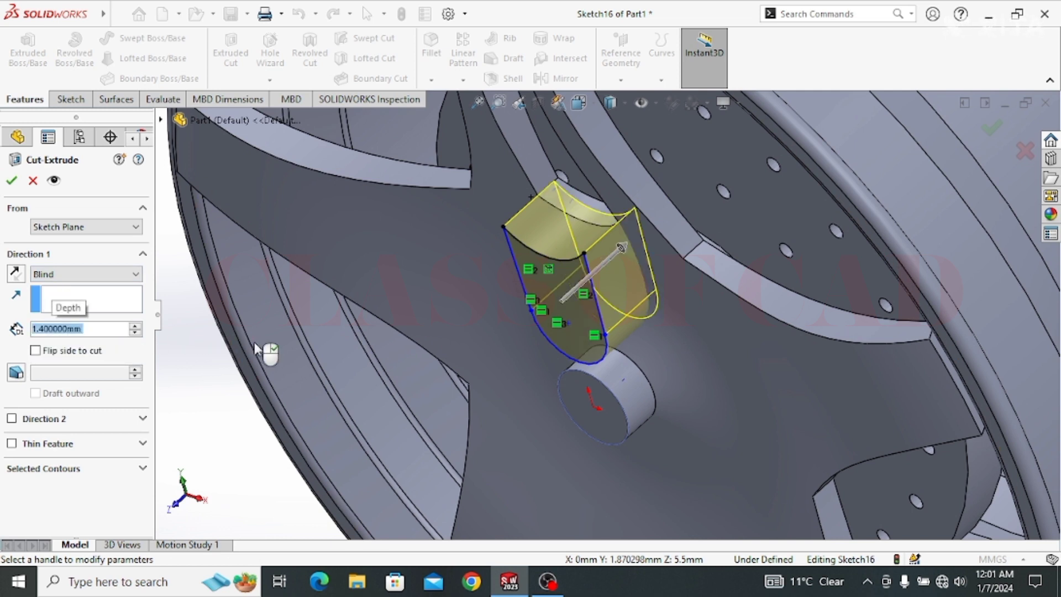
click(12, 183)
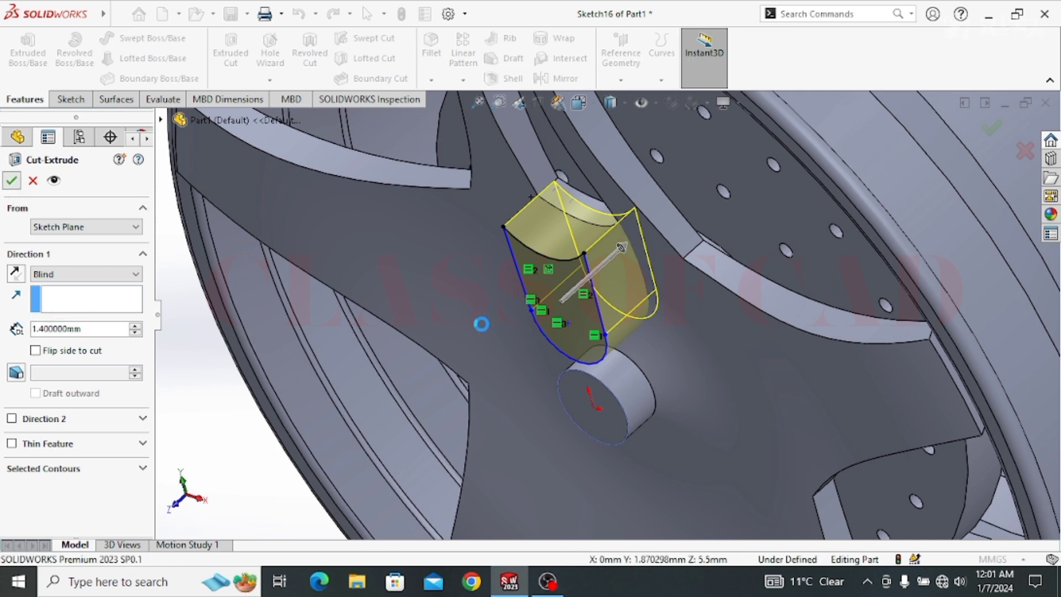
Sketch a circle about 1.36 mm in diameter on the pocket floor, centred on the pocket's rounded end
click(618, 281)
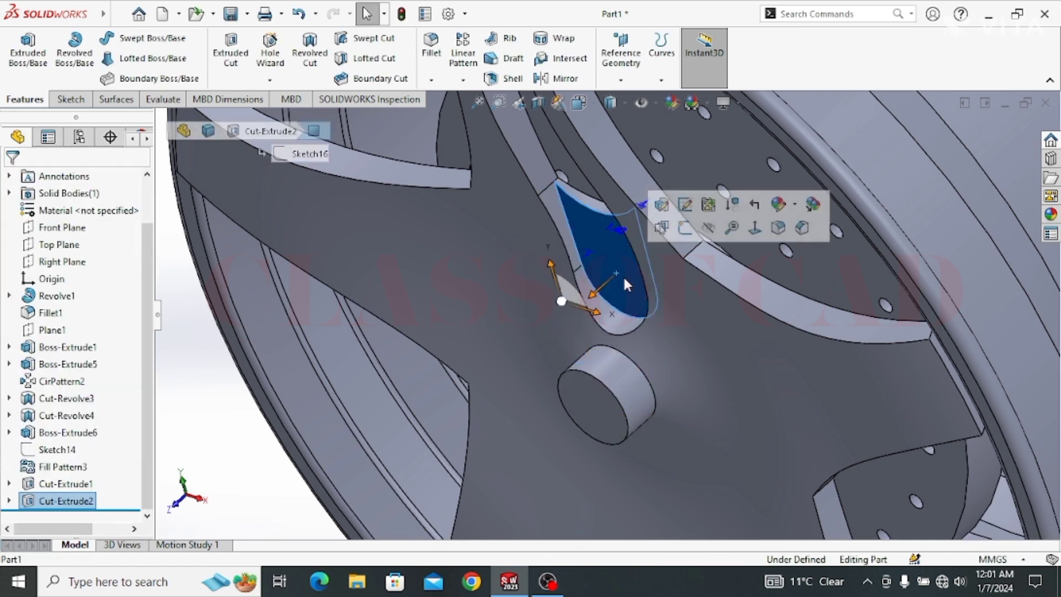
click(688, 232)
scroll(607, 289, down, 4)
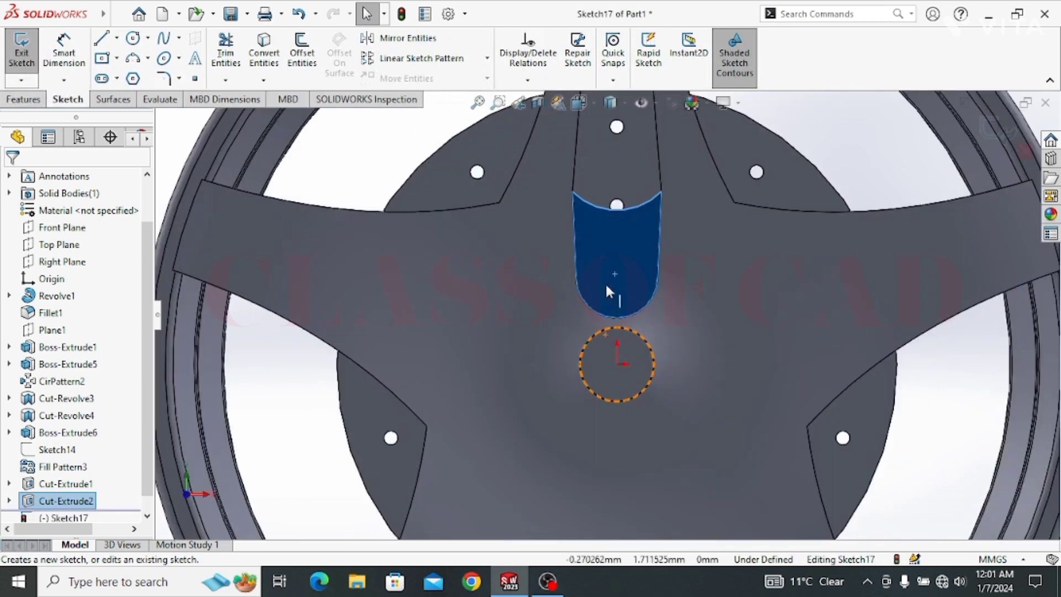
click(132, 38)
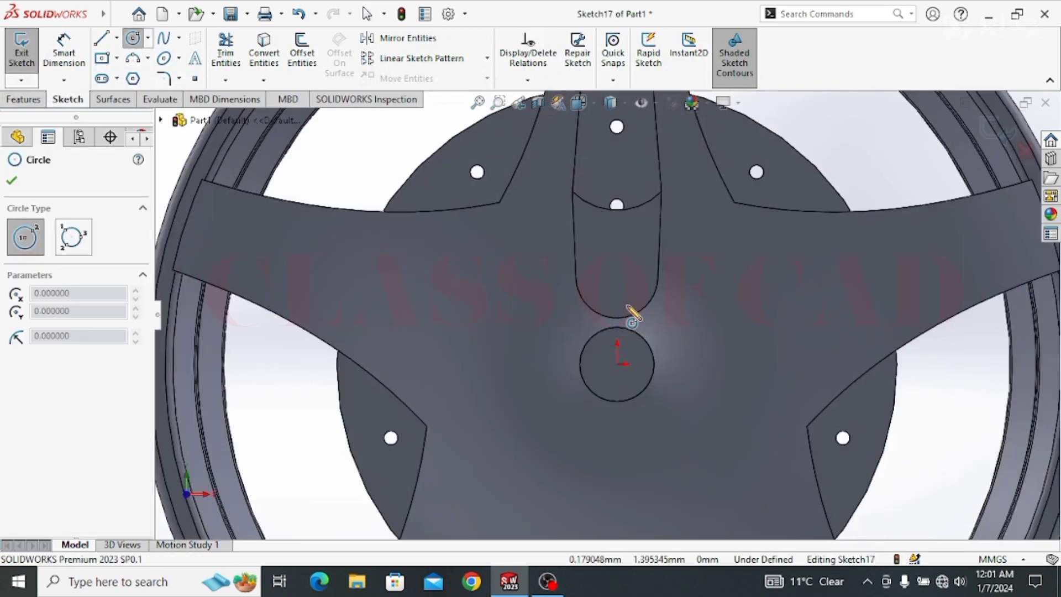
click(617, 277)
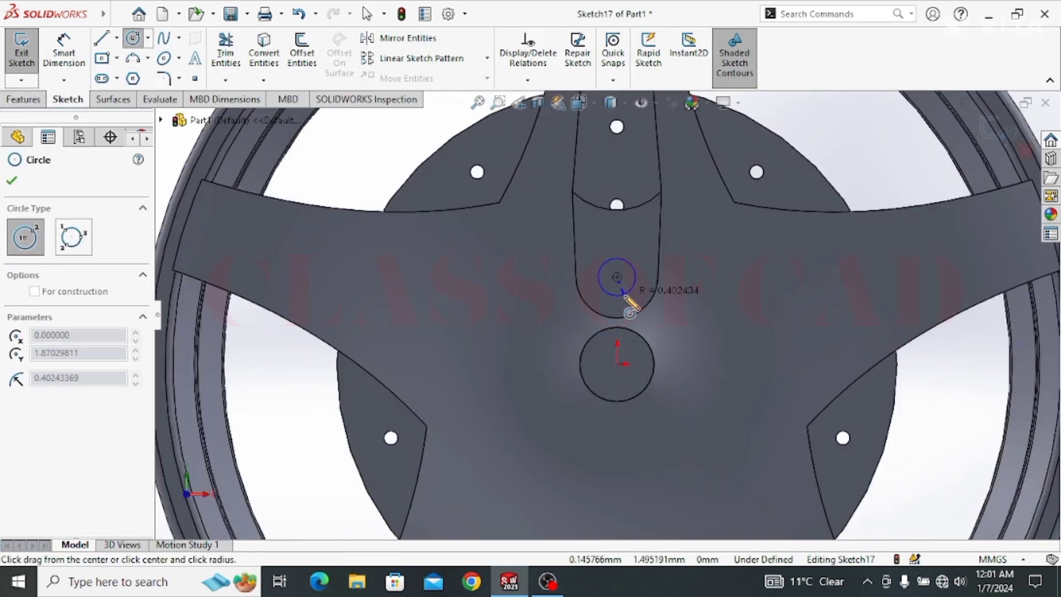
click(629, 309)
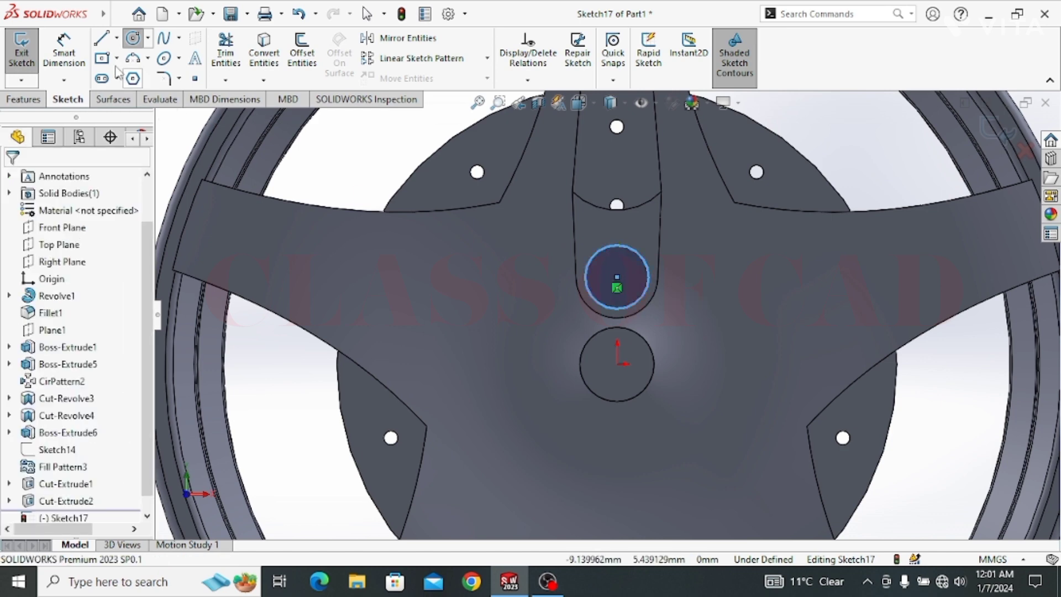
Dimension the circle's diameter and set it to 1.35 mm
key(d)
click(585, 280)
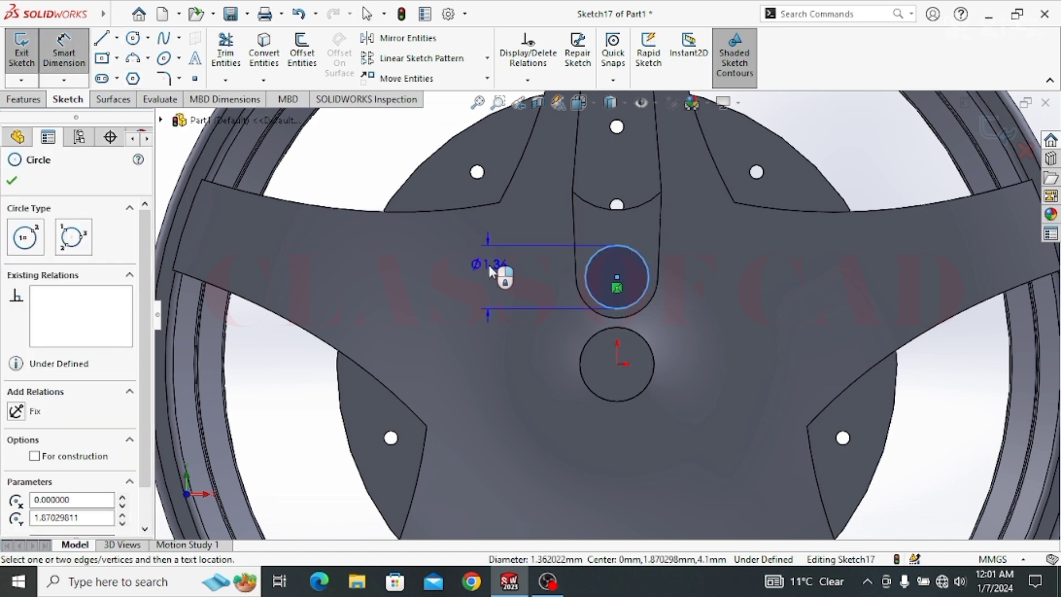
click(517, 299)
text(1.)
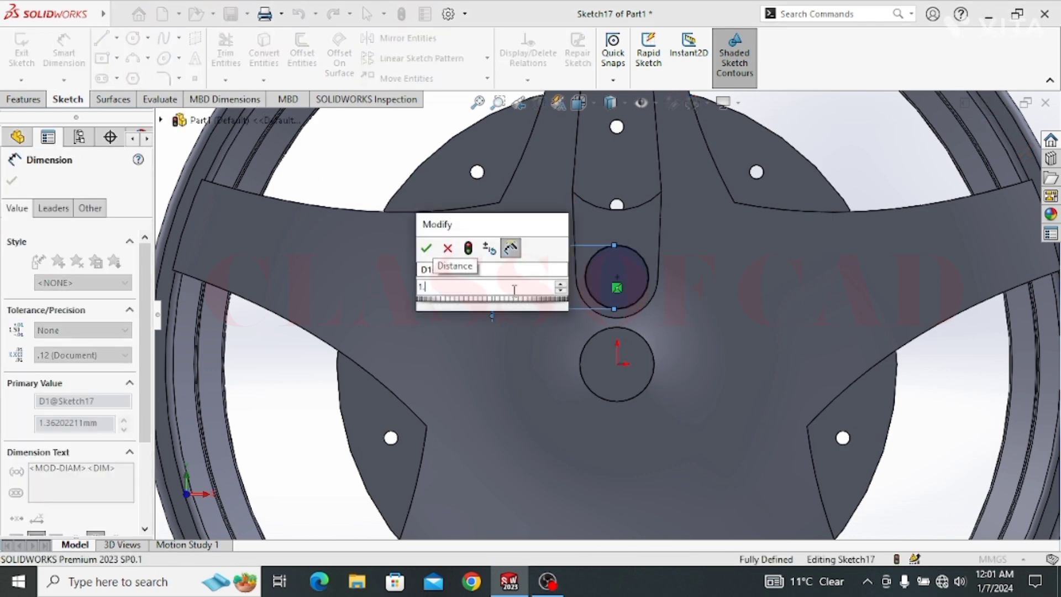
text(35)
key(Return)
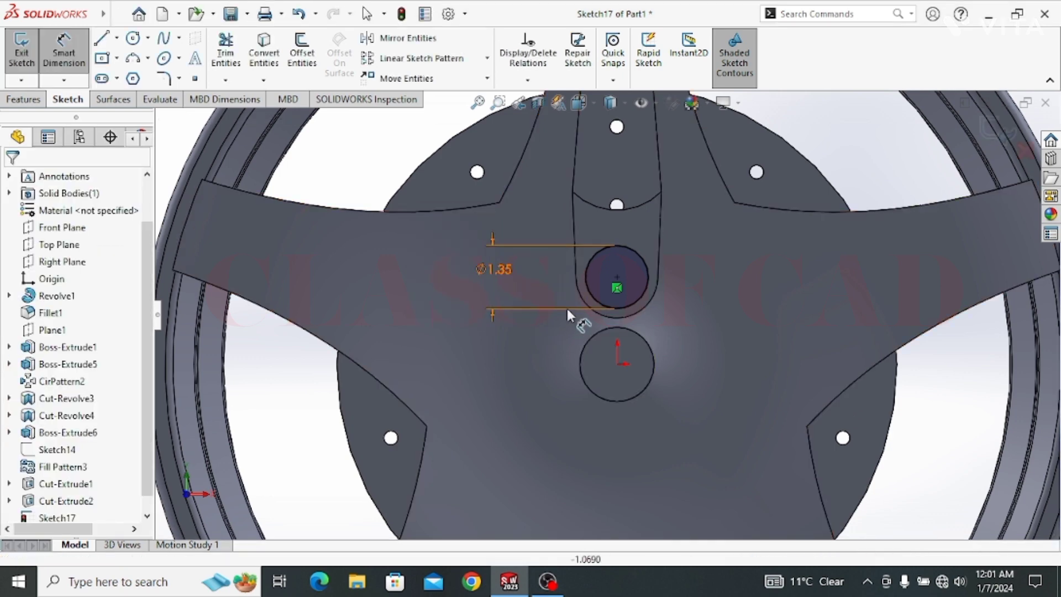
key(Escape)
Extrude the circle as a Blind boss 0.8 mm out of the pocket floor
click(23, 99)
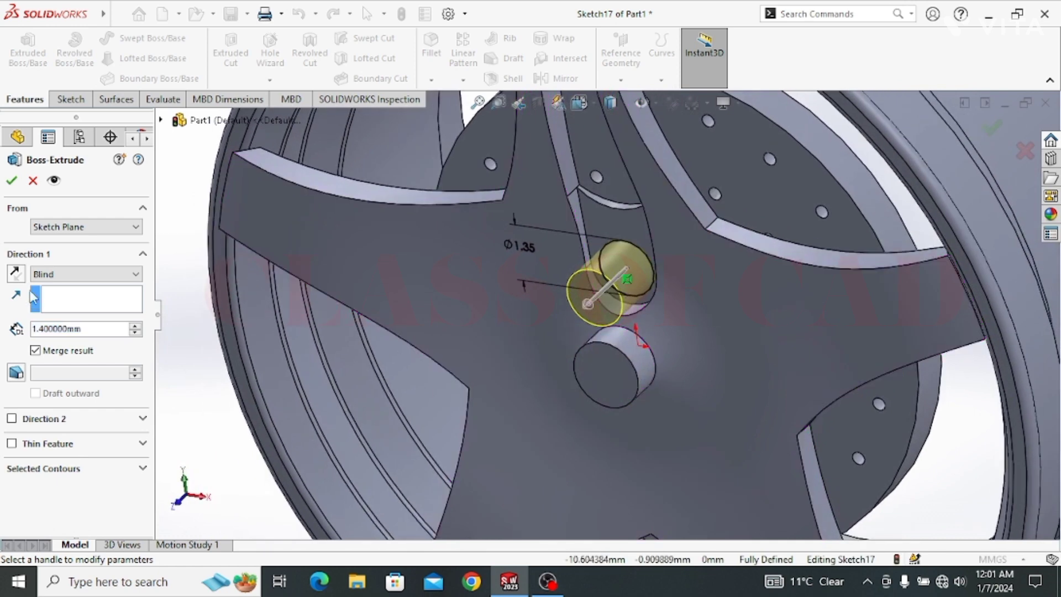
text(0.8)
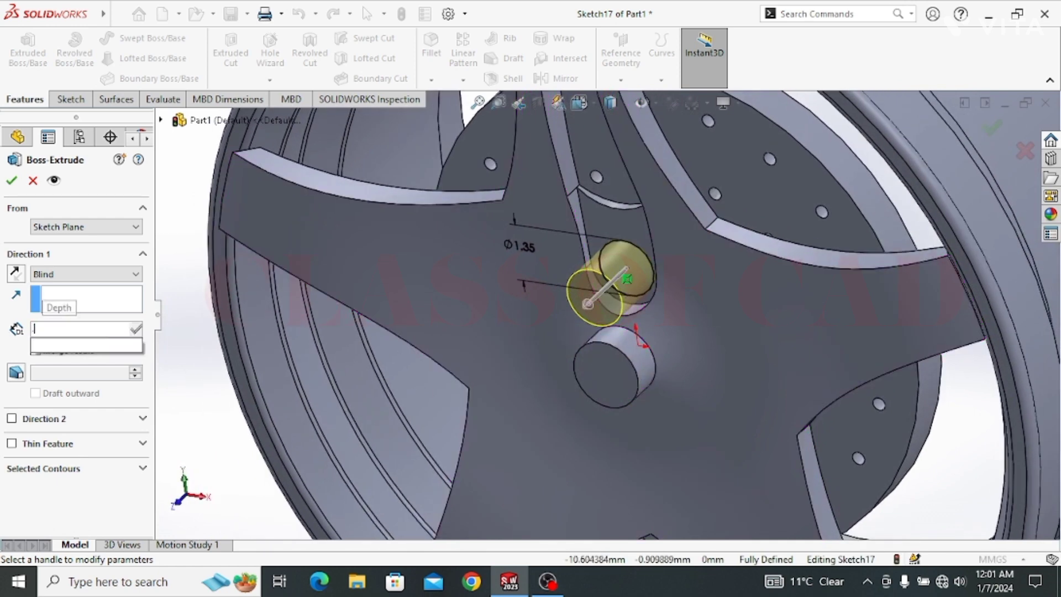
key(Return)
click(11, 180)
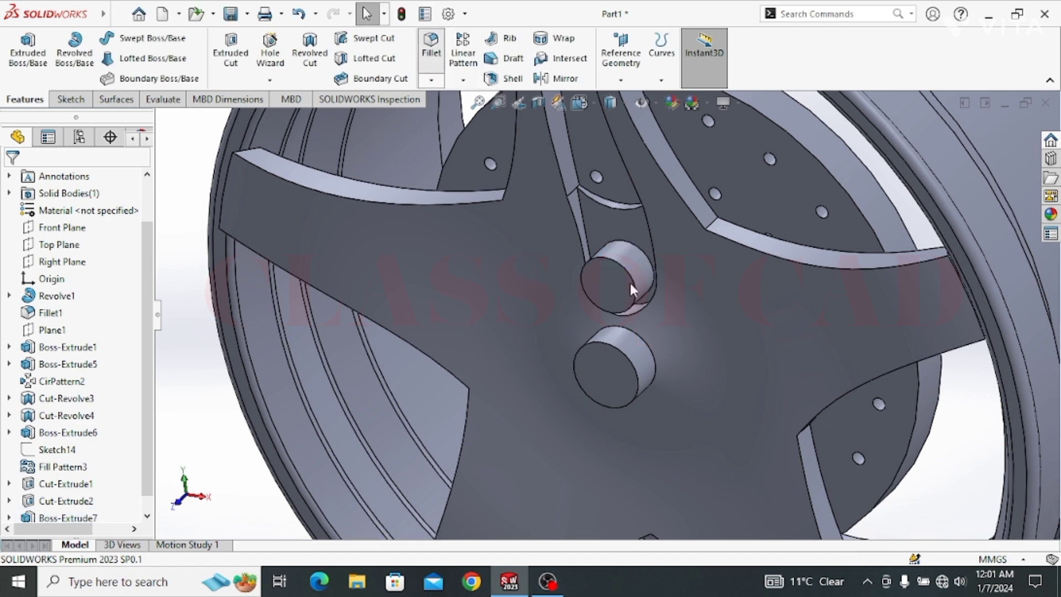
Fillet the end face of the new boss with a 0.65 mm radius to form a dome
click(586, 293)
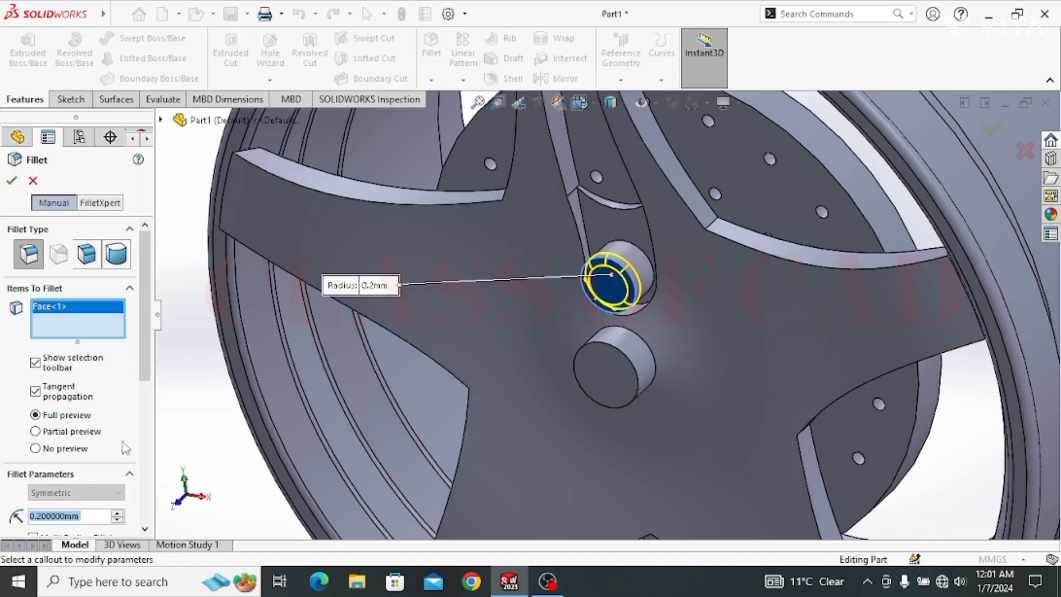
text(.8)
key(Return)
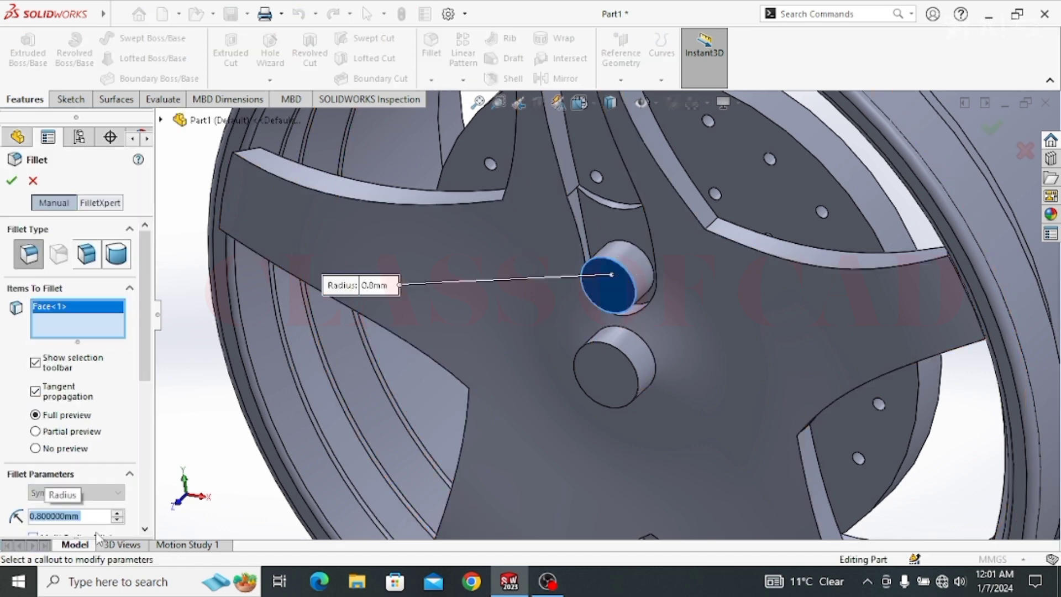
text(.7)
key(Return)
text(.6)
key(Return)
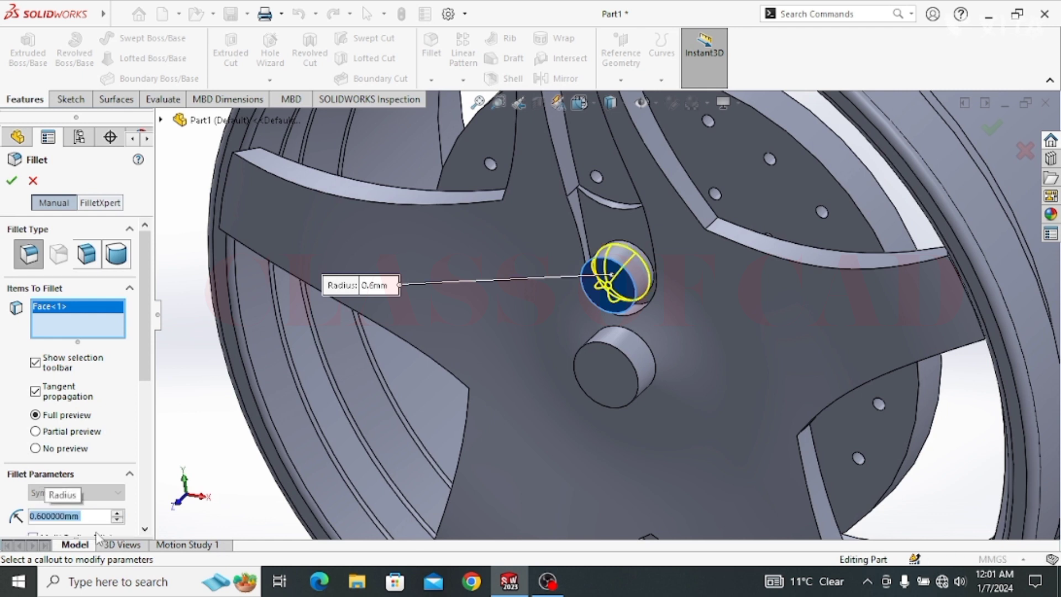
text(.65)
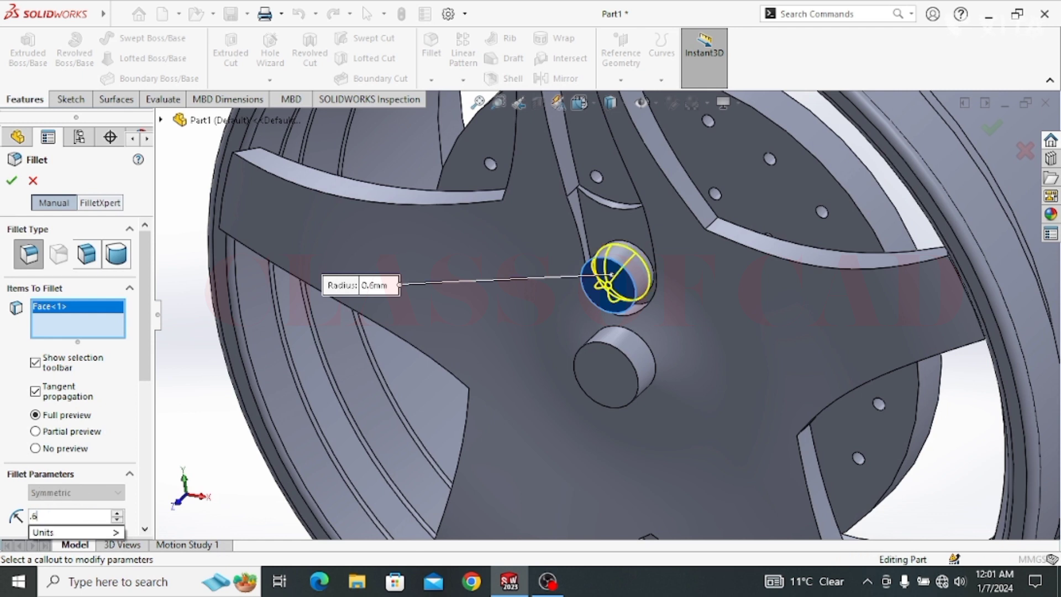
key(Return)
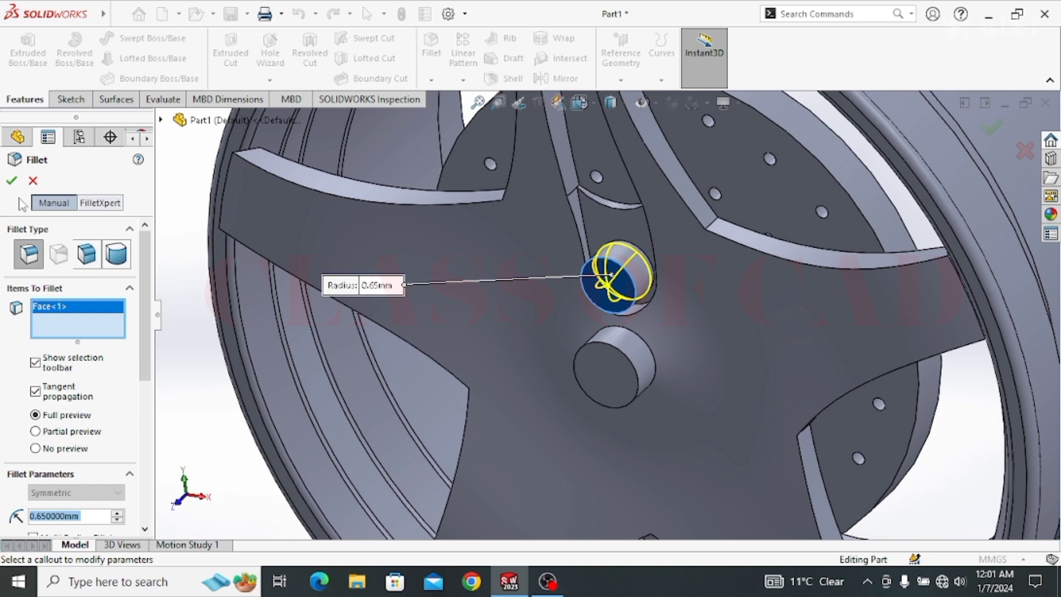
key(Return)
Set up an equally spaced circular pattern of 5 instances over 360° around the hub's circular edge
middle_drag(319, 297, 699, 360)
scroll(684, 316, up, 2)
click(467, 83)
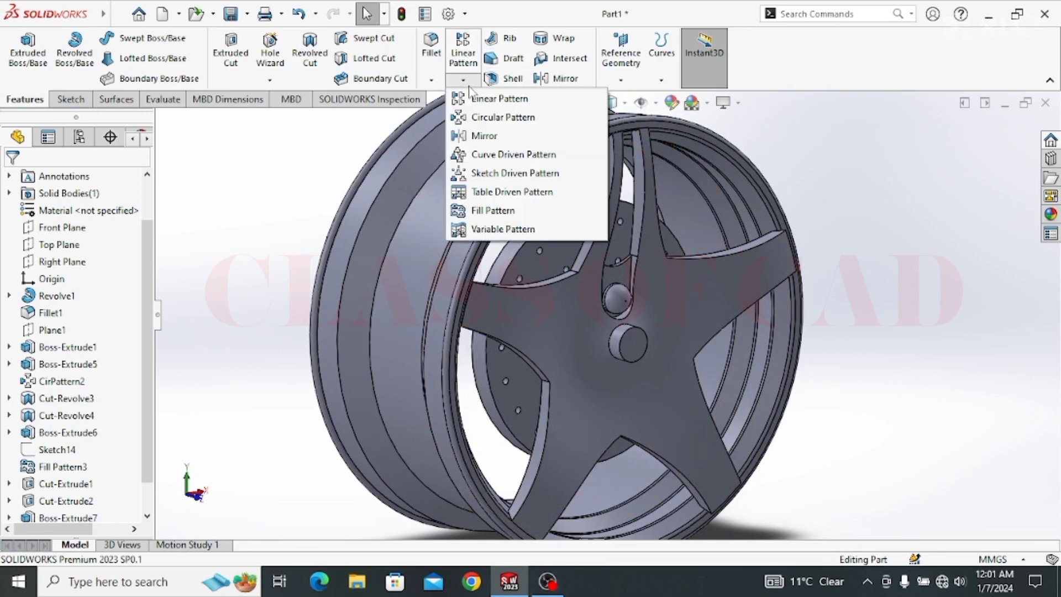
click(500, 118)
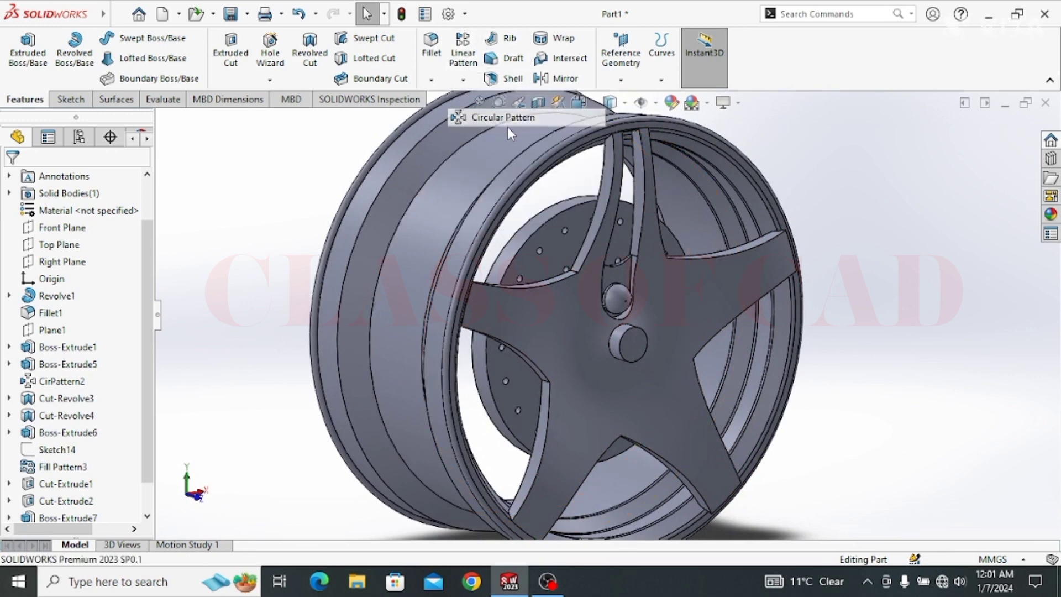
click(69, 232)
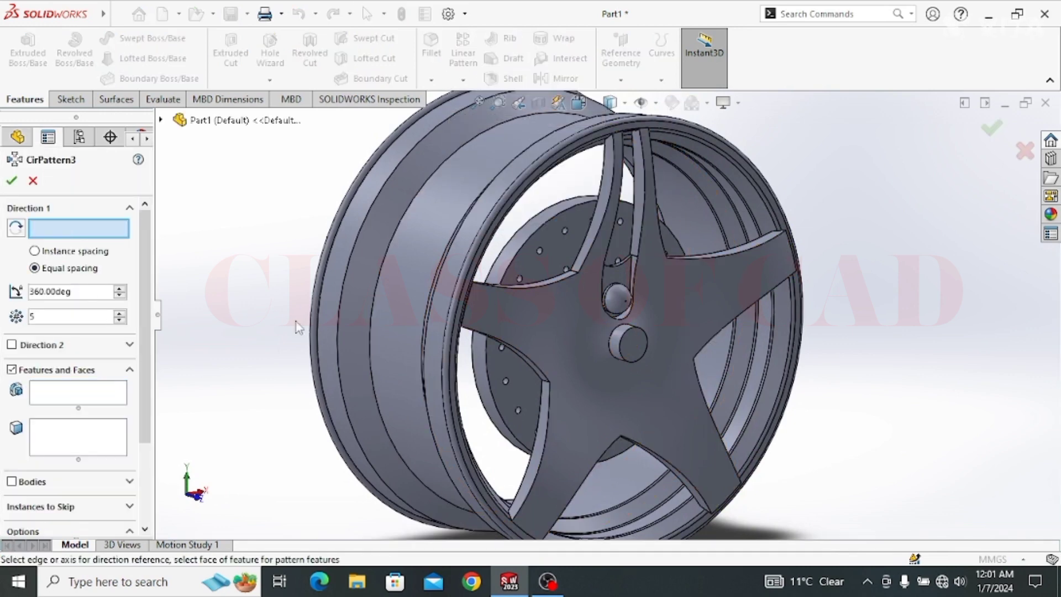
click(620, 354)
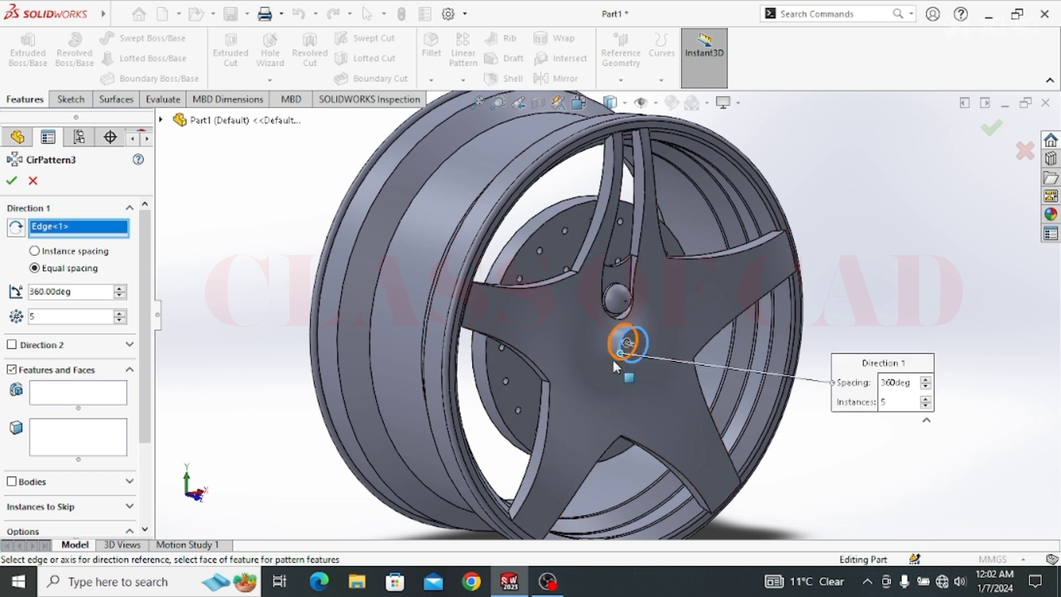
Add the tapered spoke cut, the rounded pocket cut and the boss's dome fillet to the features to pattern
click(58, 402)
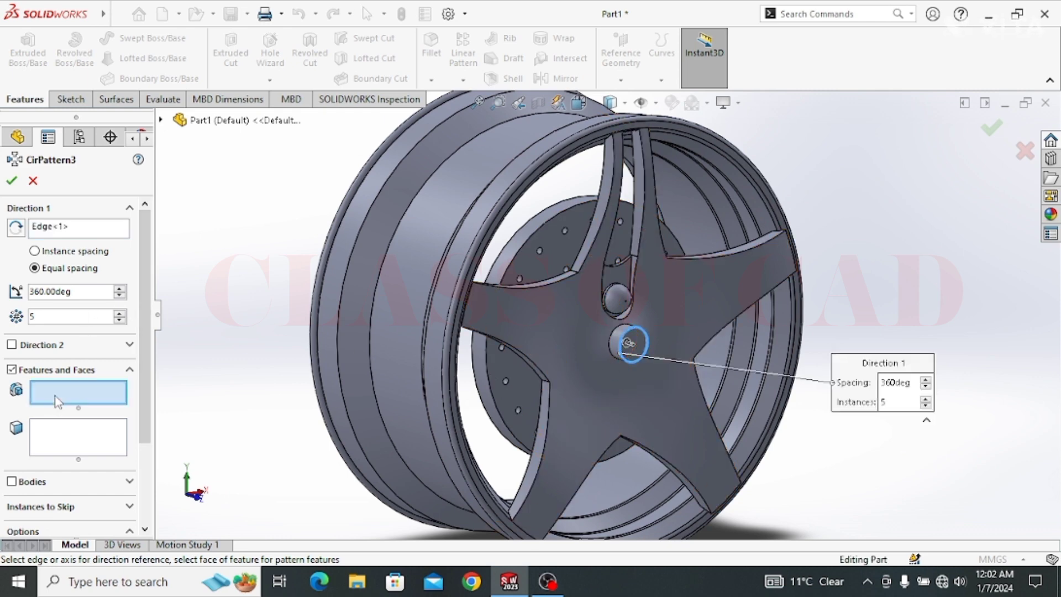
scroll(623, 251, down, 3)
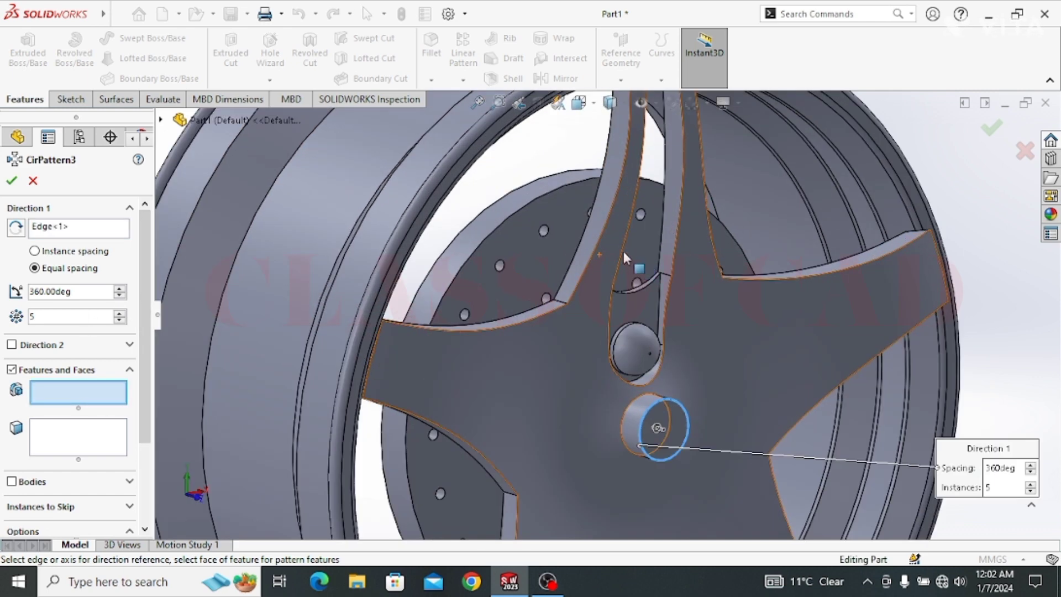
click(672, 237)
click(642, 308)
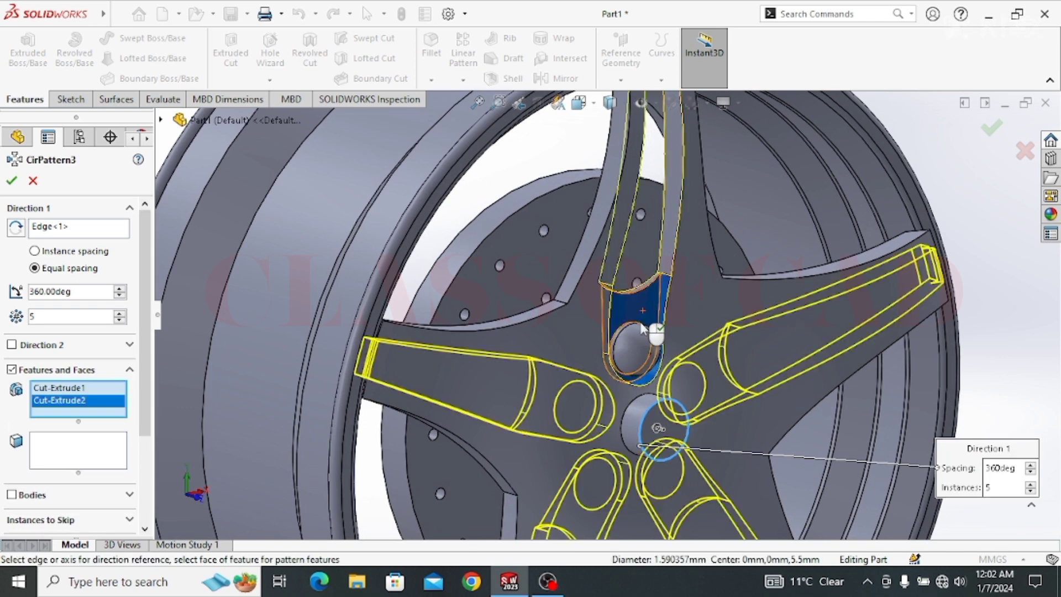
scroll(635, 346, down, 6)
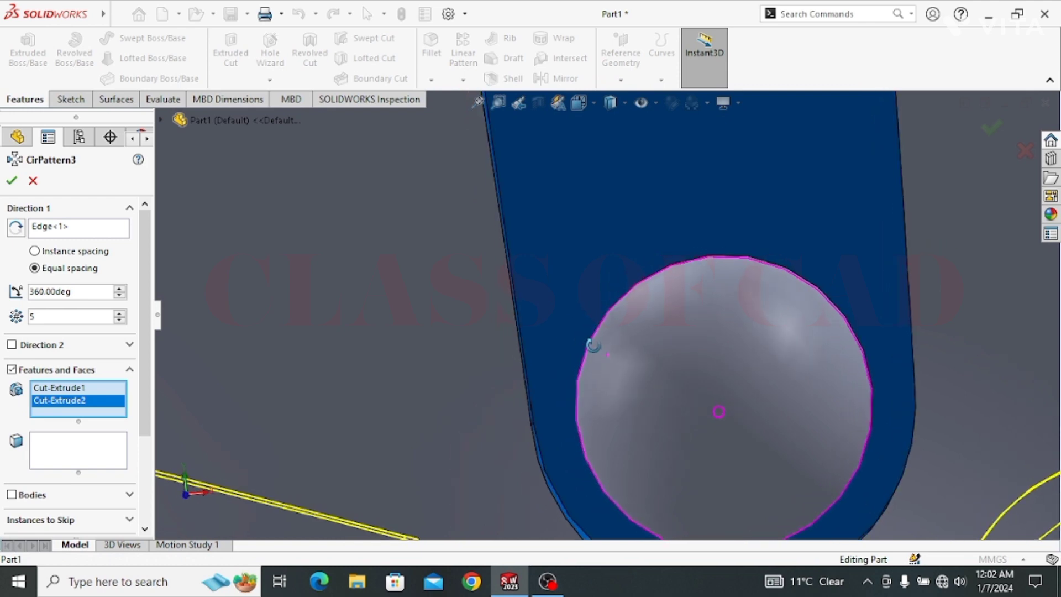
click(658, 369)
scroll(659, 371, up, 5)
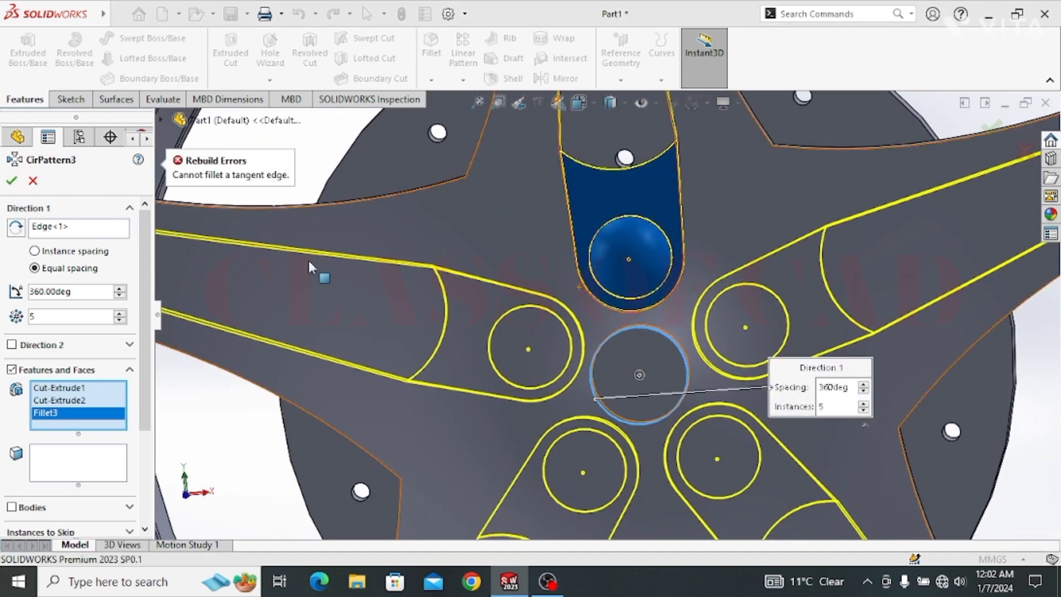
Include the boss extrusion among the patterned features and complete the circular pattern across all five spokes
scroll(403, 280, up, 4)
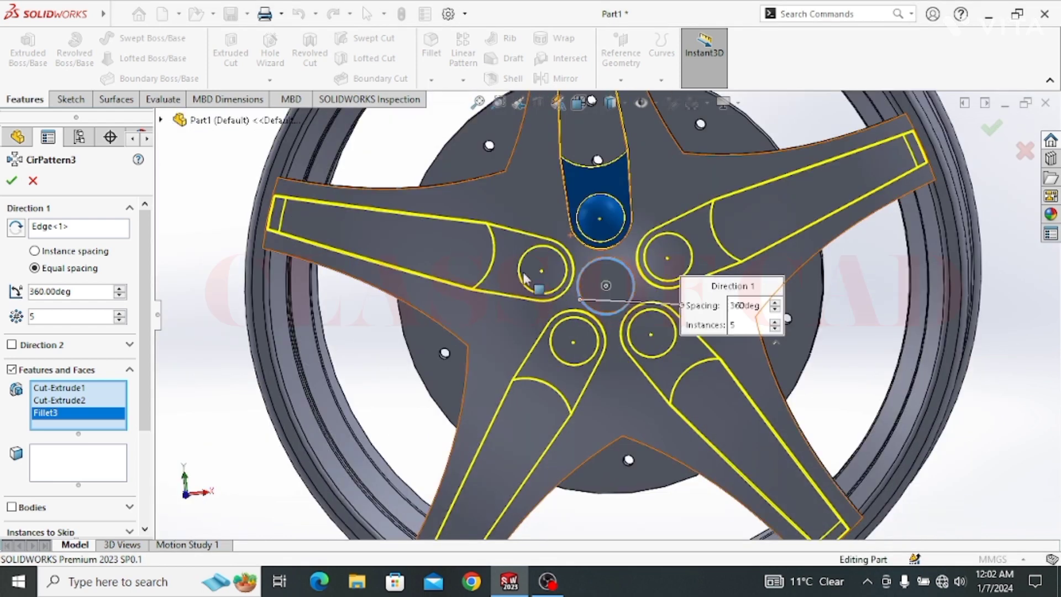
middle_drag(399, 266, 436, 272)
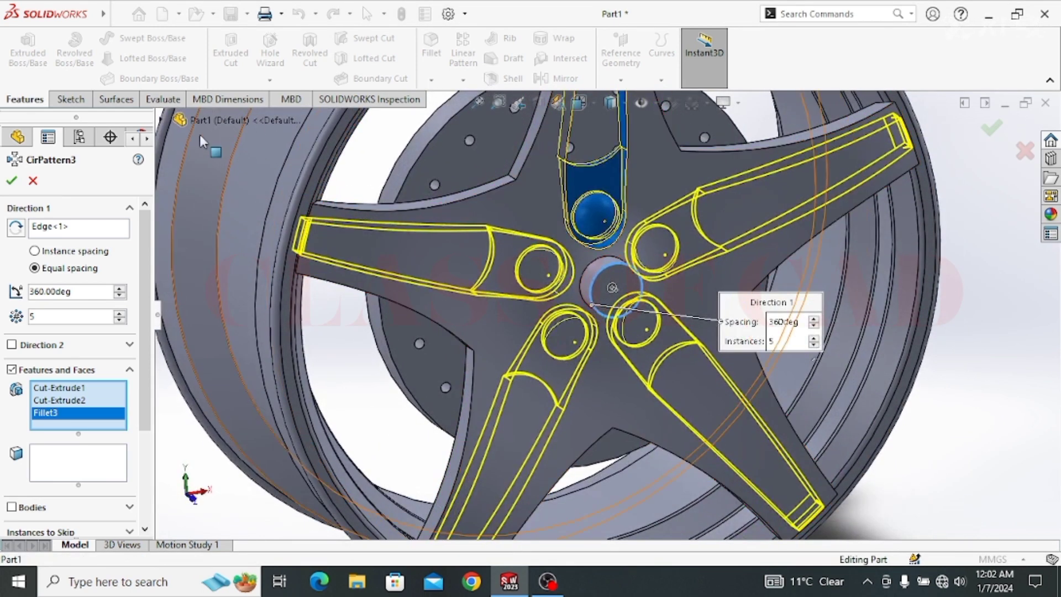
click(160, 120)
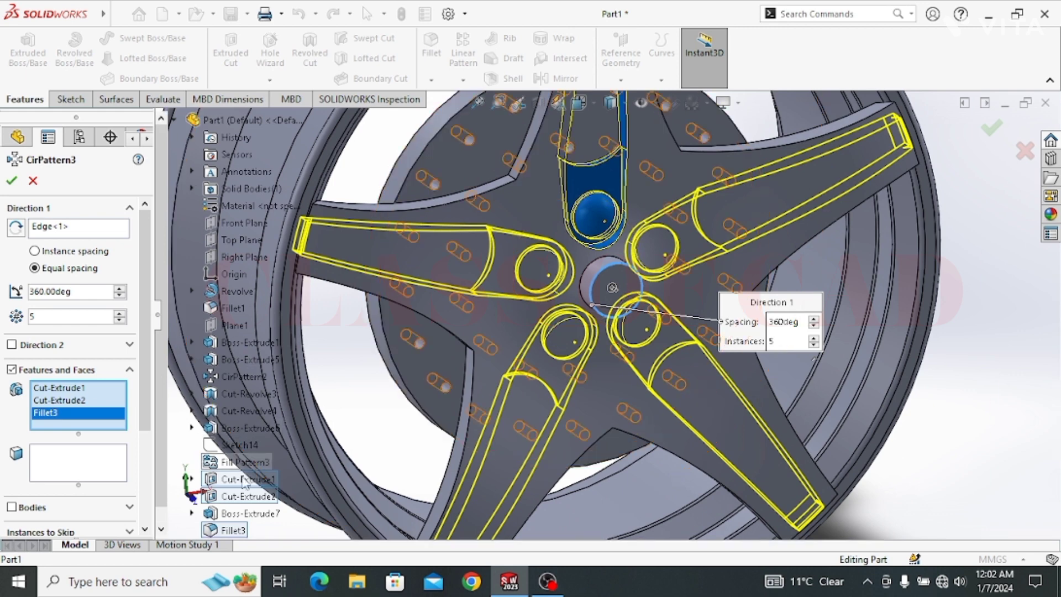
click(228, 514)
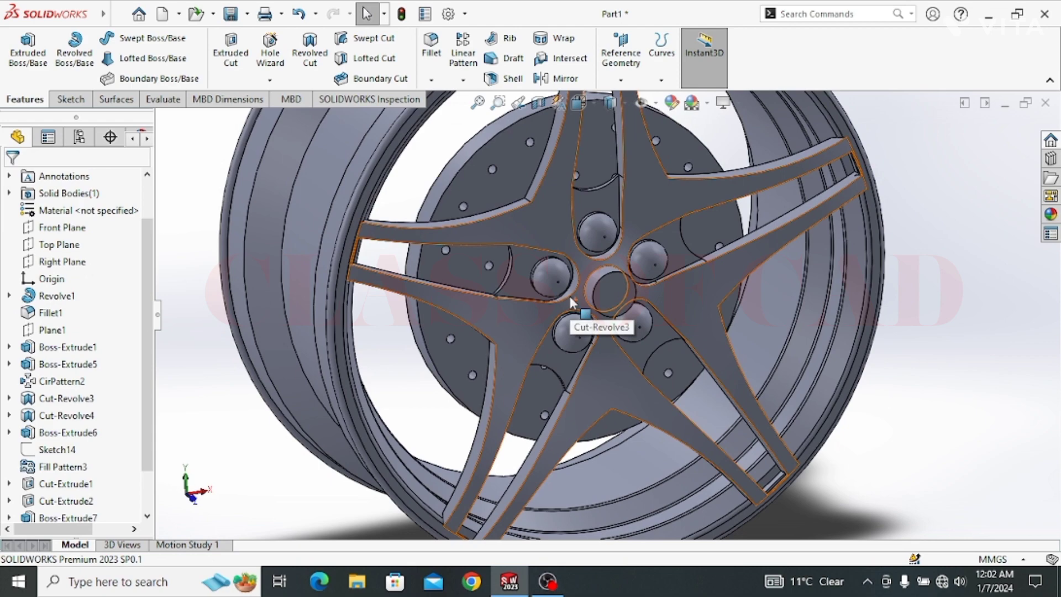
Start a new sketch on the Right Plane, facing the side profile of the rim
middle_drag(570, 296, 581, 321)
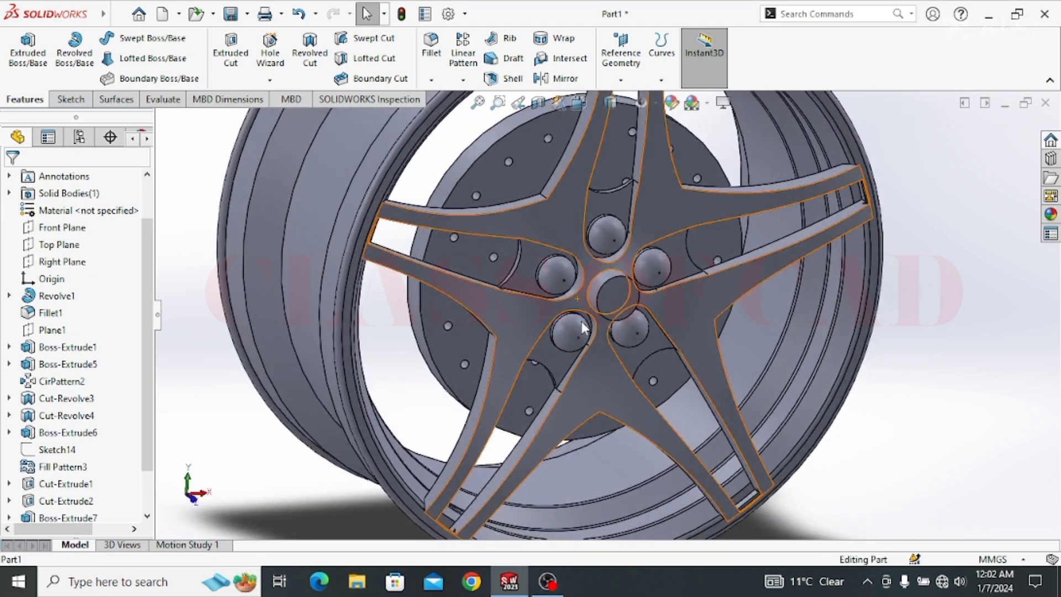
scroll(582, 320, up, 3)
middle_drag(592, 316, 402, 367)
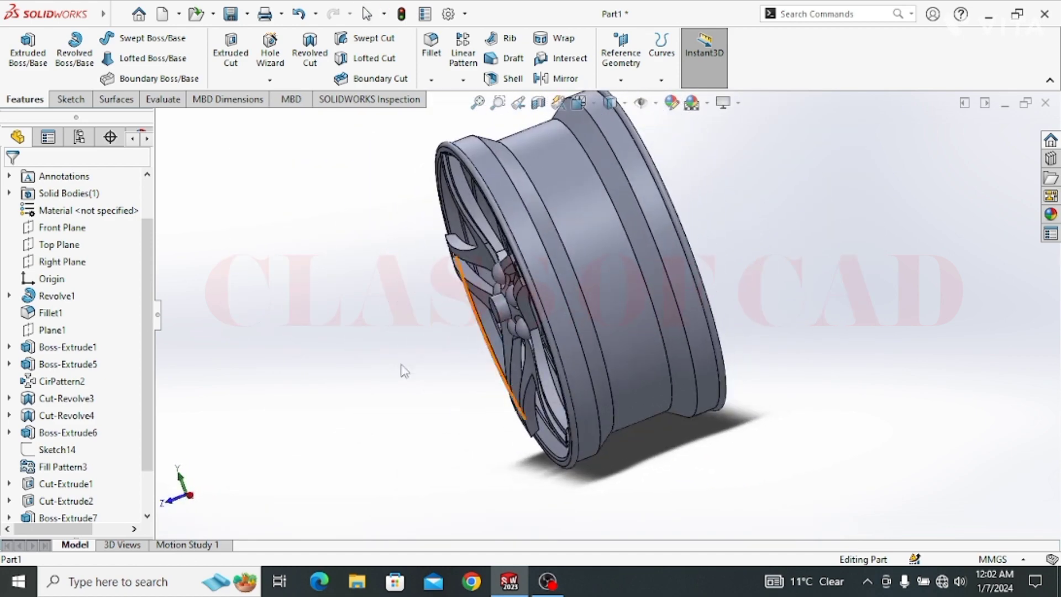
click(42, 267)
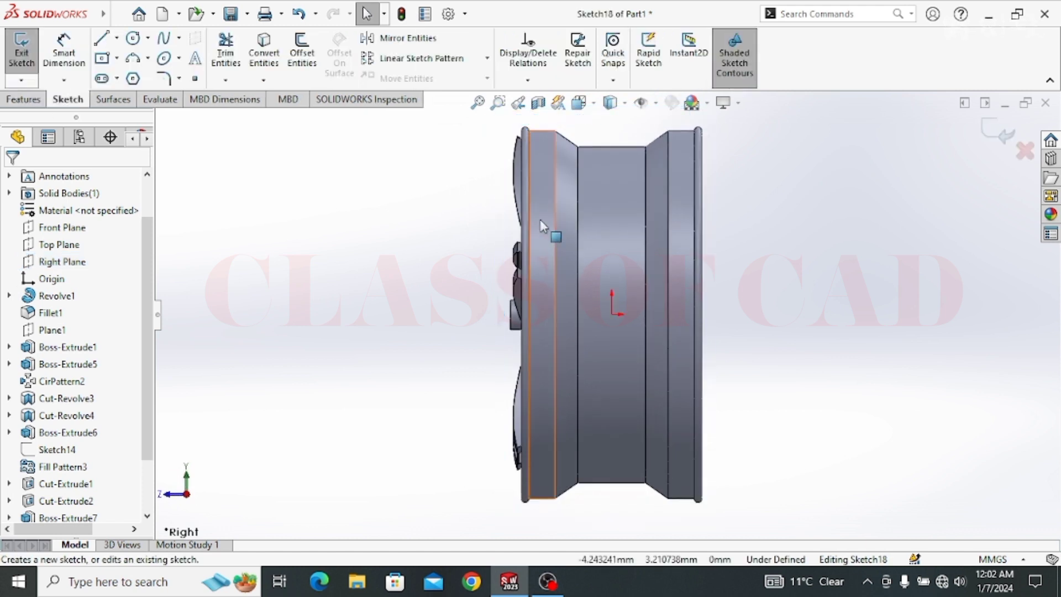
Convert the rim's upper silhouette edges into sketch geometry, from one rounded lip across the stepped barrel to the other lip
scroll(528, 221, down, 5)
scroll(487, 313, down, 3)
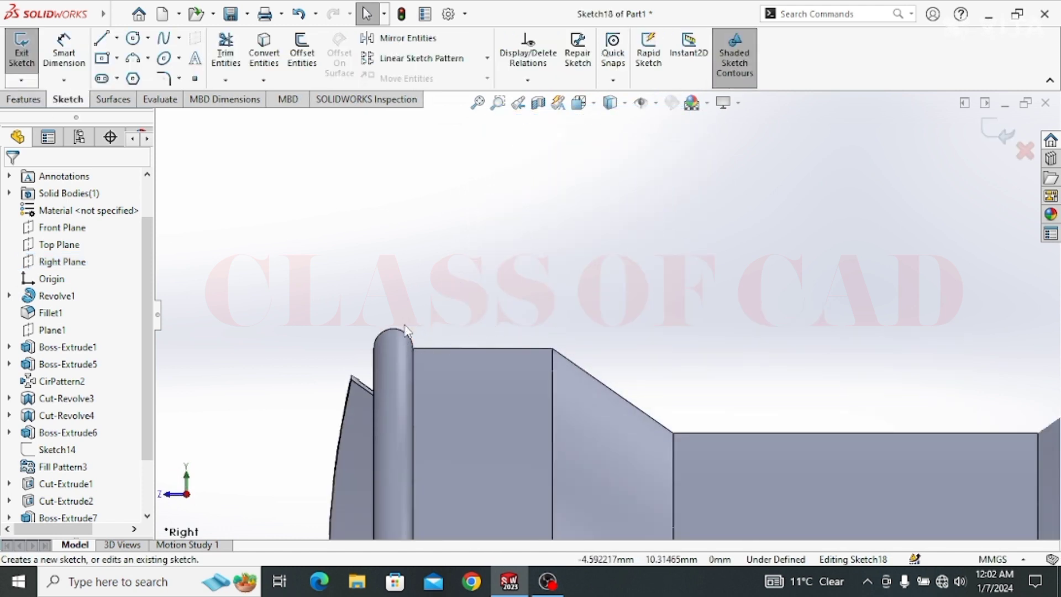
click(441, 350)
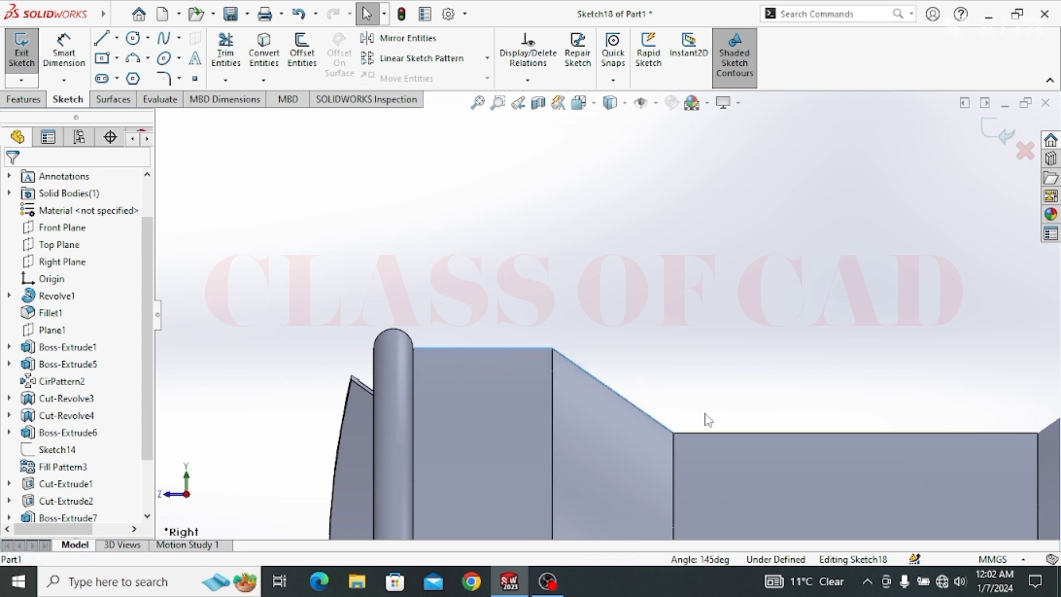
ctrl+click(711, 433)
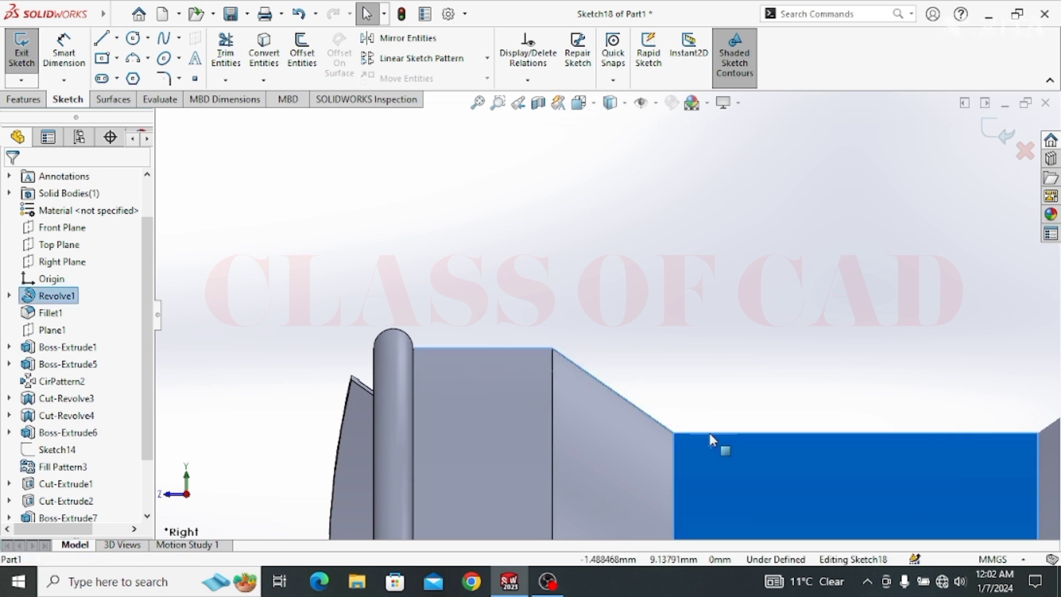
click(709, 432)
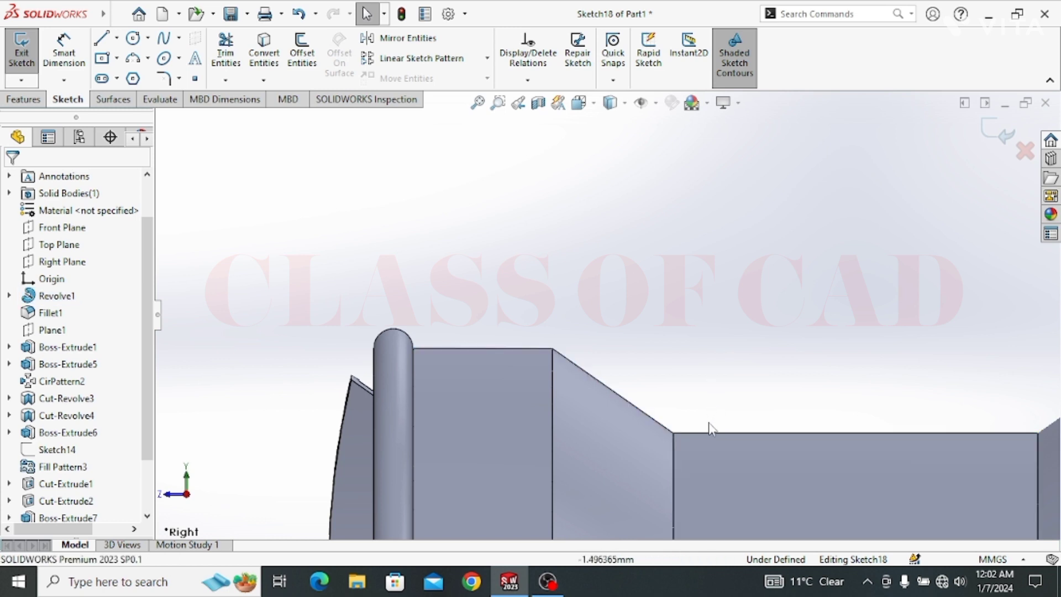
ctrl+click(658, 427)
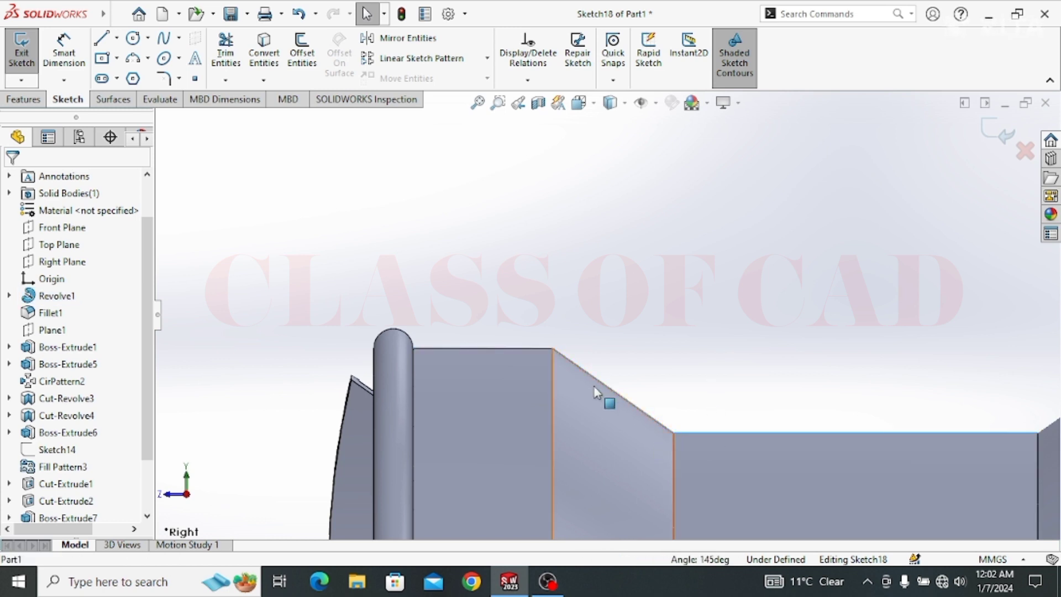
ctrl+click(540, 348)
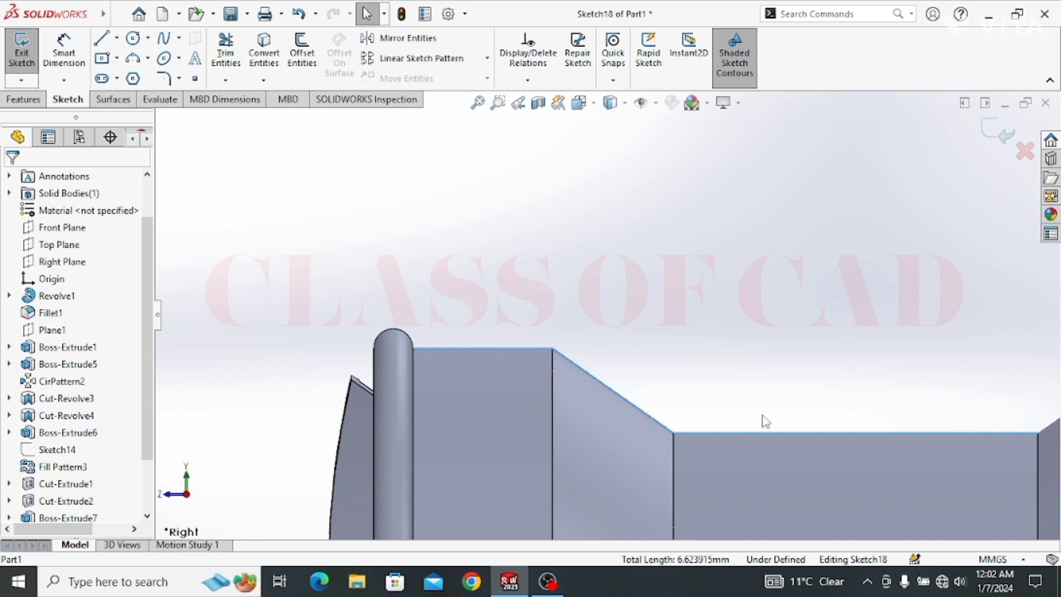
ctrl+middle_drag(859, 429, 435, 332)
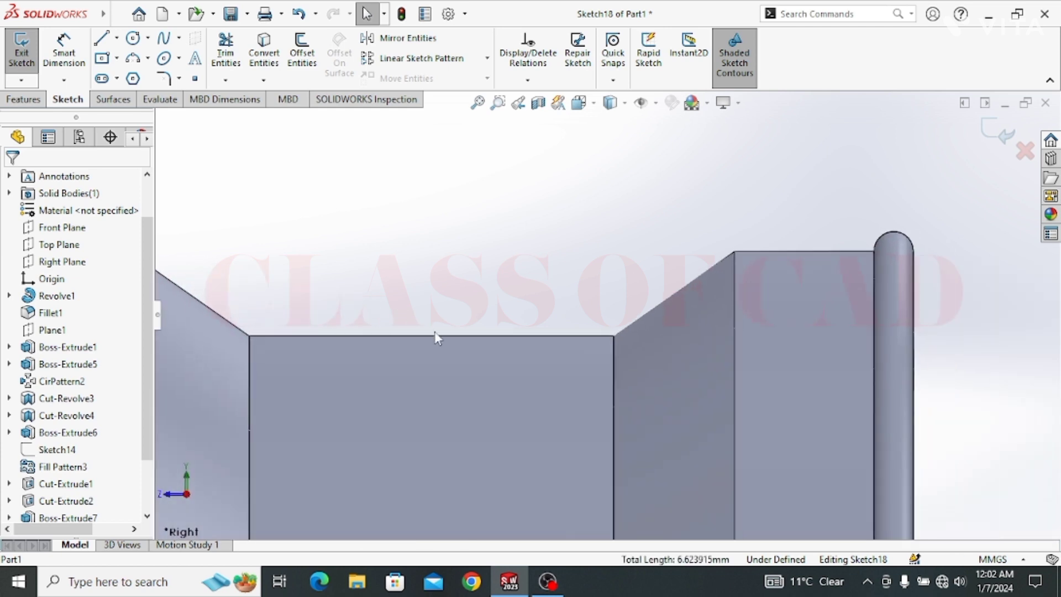
ctrl+click(629, 324)
ctrl+click(752, 249)
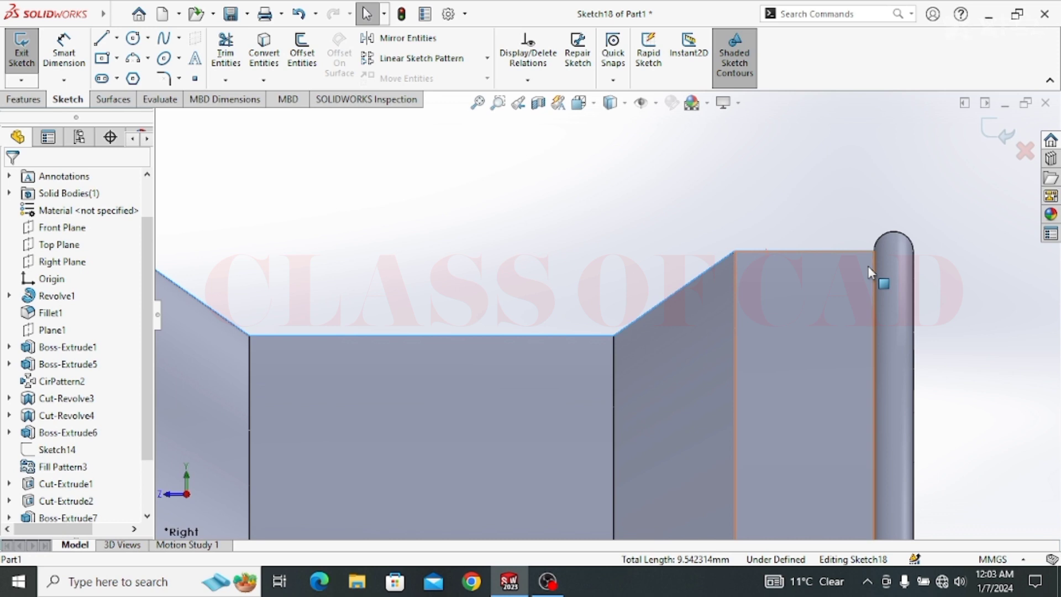
ctrl+click(896, 235)
mouse_move(896, 229)
middle_down()
mouse_move(241, 372)
mouse_move(324, 286)
middle_up()
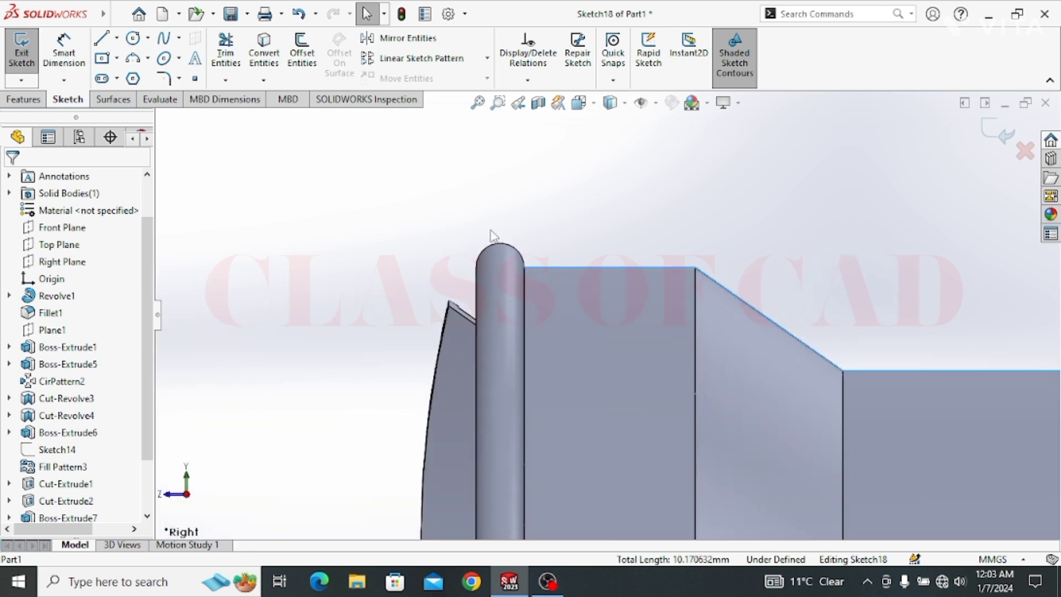
click(264, 52)
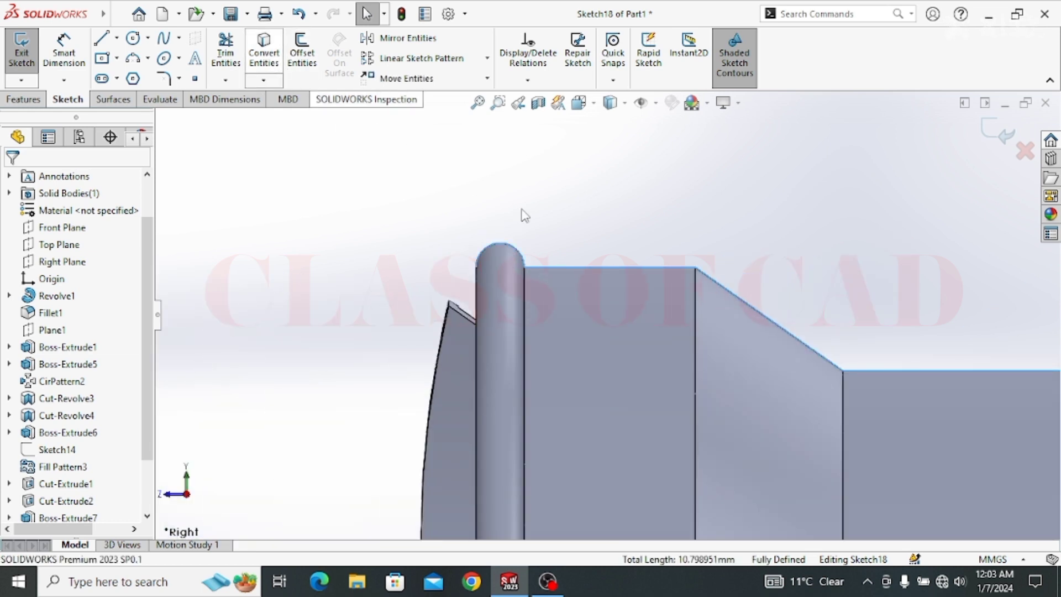
Close the converted profile with two vertical lines and a horizontal line, about 9.8 mm wide and 3.65 mm above the rim
scroll(568, 304, up, 6)
ctrl+middle_drag(697, 337, 533, 333)
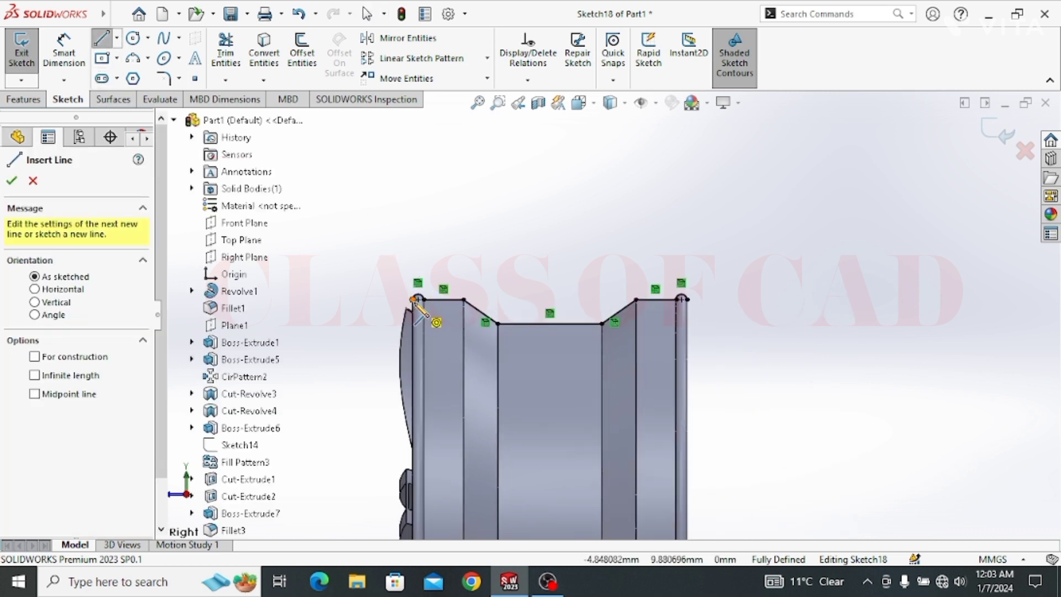
click(417, 299)
click(413, 198)
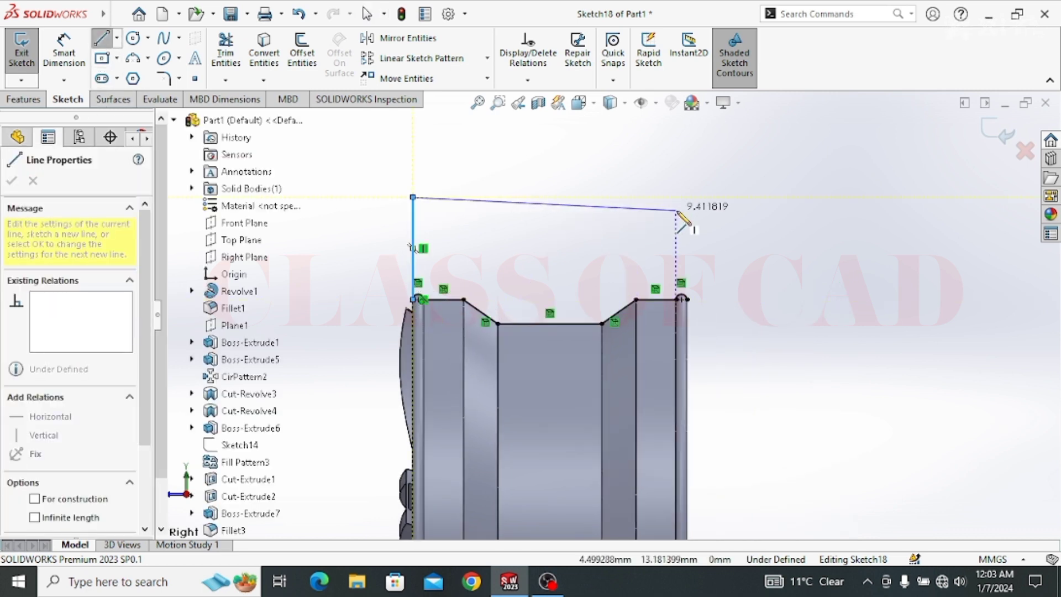
click(688, 197)
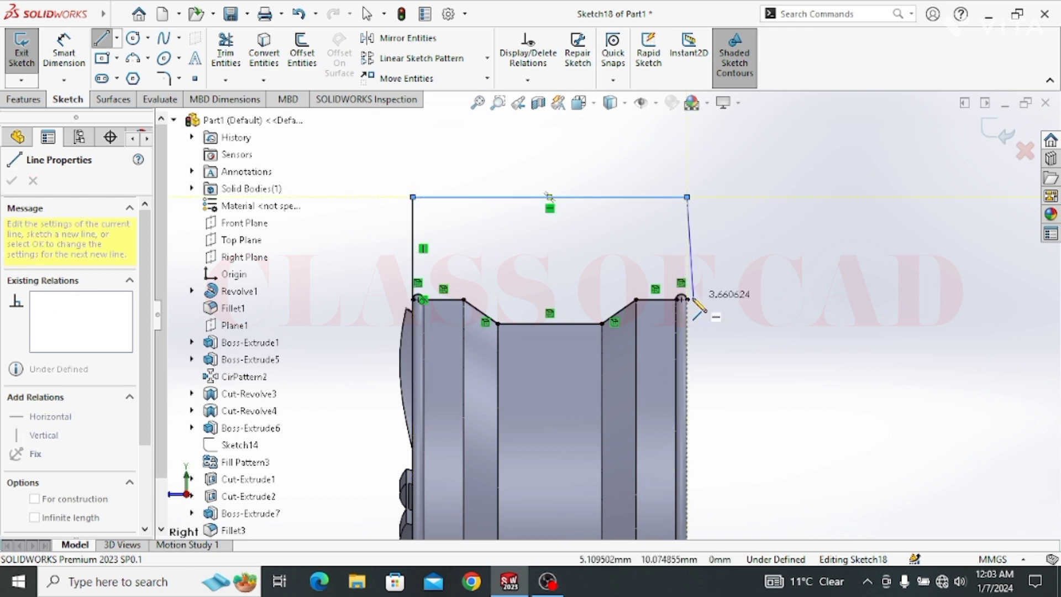
click(687, 299)
key(Escape)
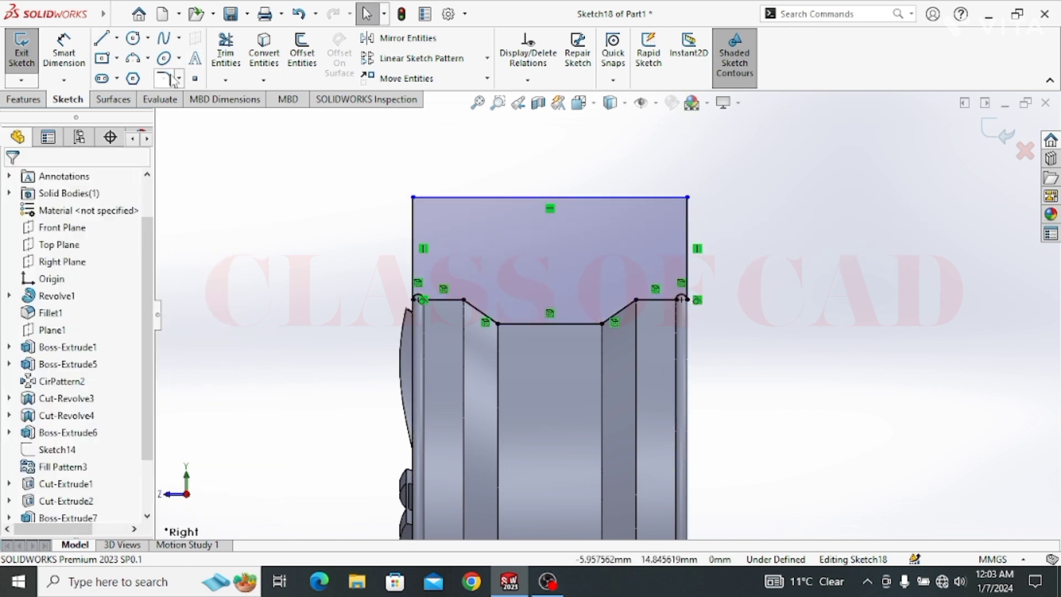
Round both outer corners of the tyre profile with 1.5 mm sketch fillets
click(169, 78)
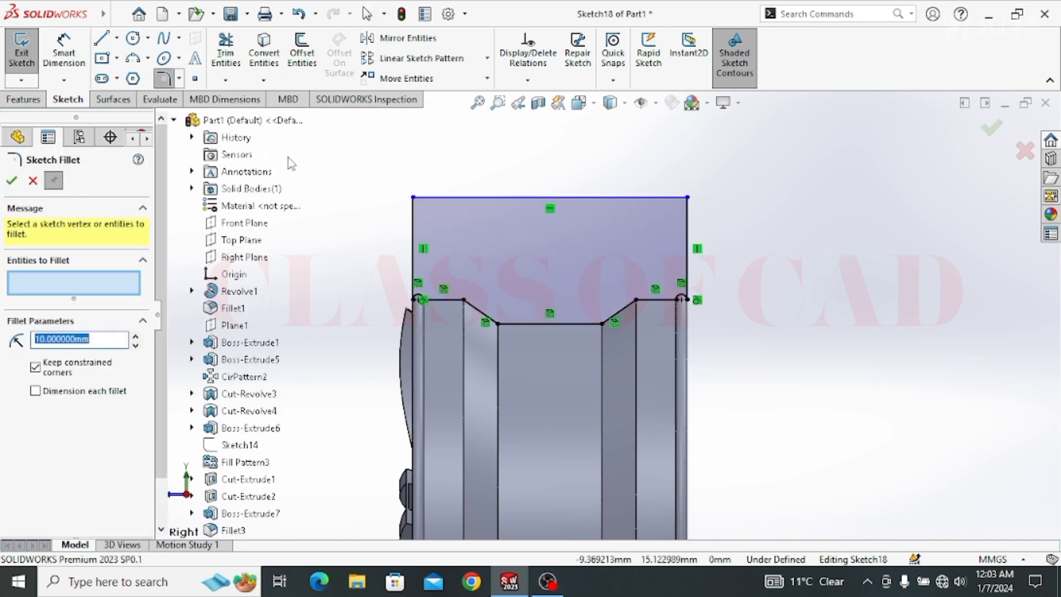
click(414, 216)
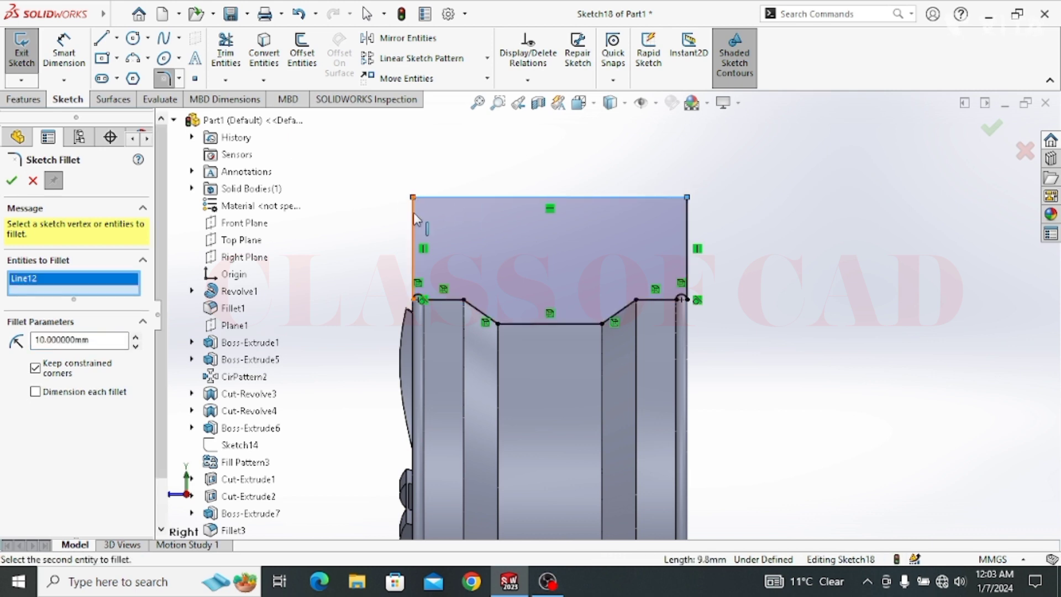
click(414, 214)
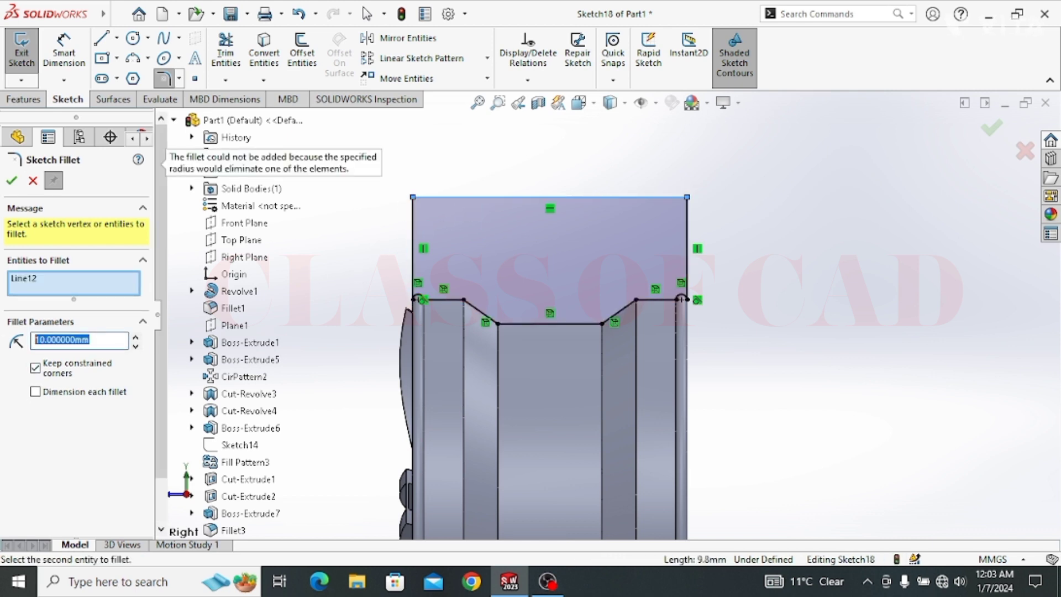
click(418, 234)
click(675, 203)
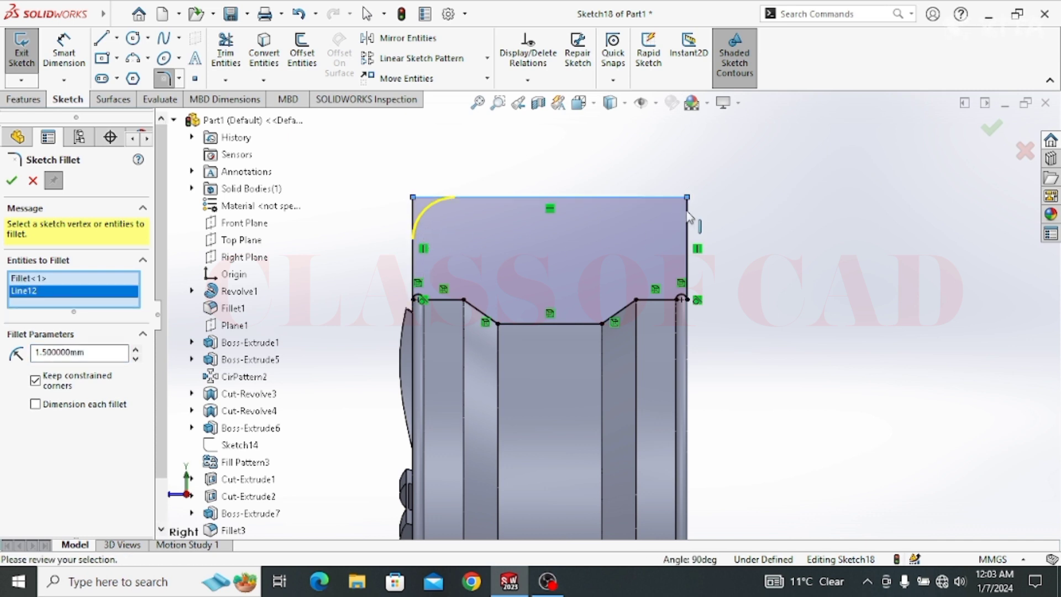
click(10, 180)
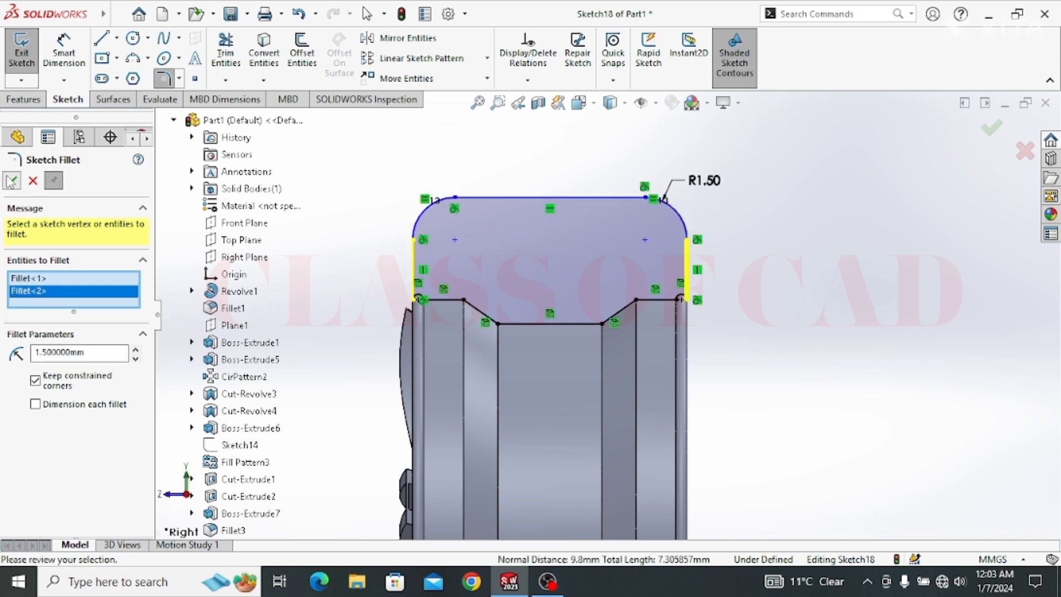
Dimension the tyre profile's height at 3.1 mm from the rim's converted outer edge to the horizontal outer line
click(63, 53)
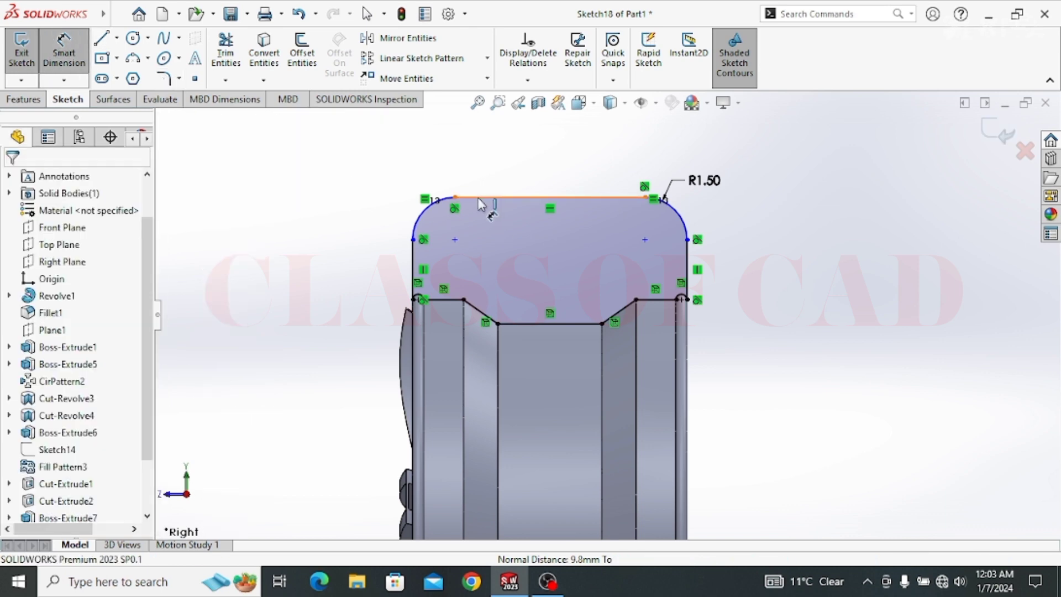
click(487, 197)
click(445, 300)
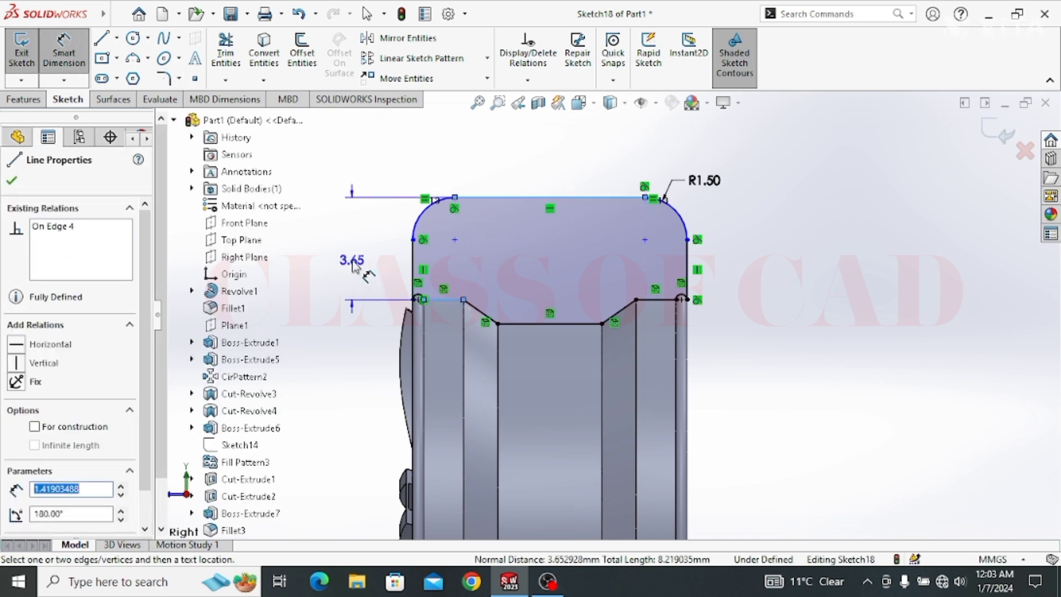
click(353, 266)
text(3.1)
key(Return)
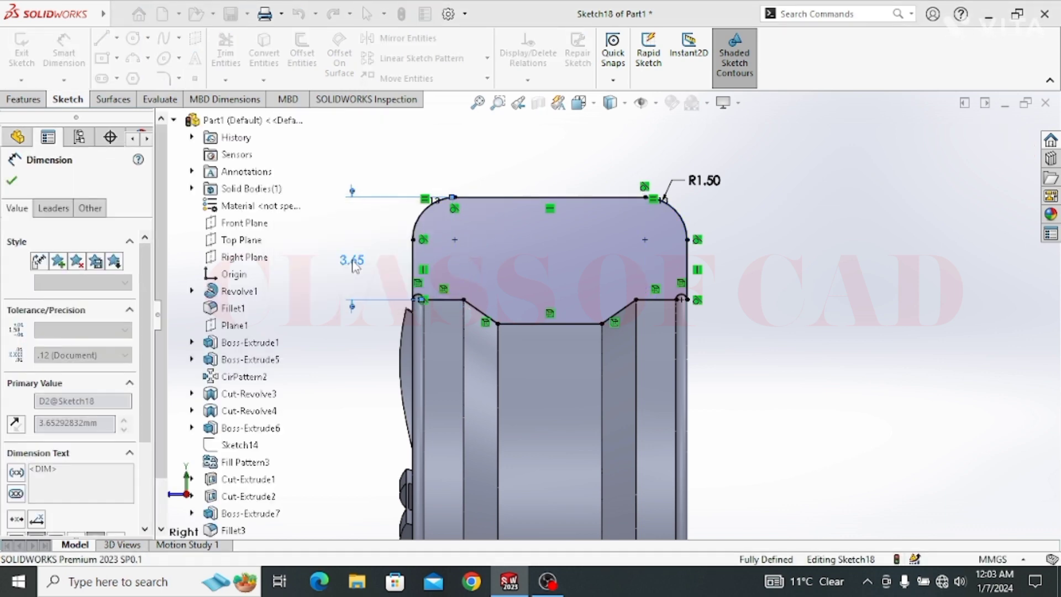
key(Escape)
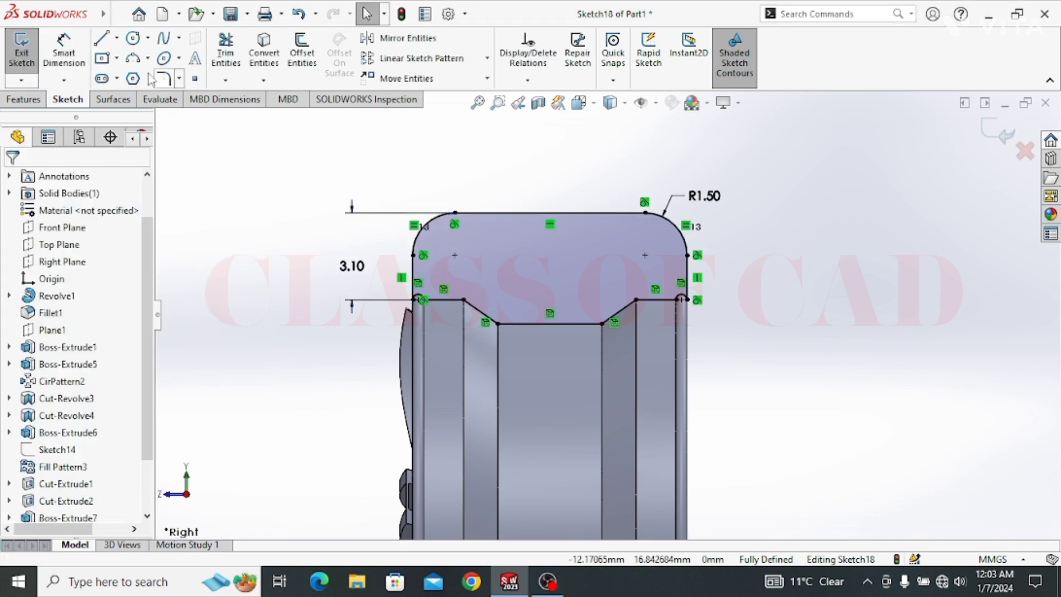
Draw a horizontal centerline from the origin out past the hub as the rotation axis
click(117, 38)
click(140, 75)
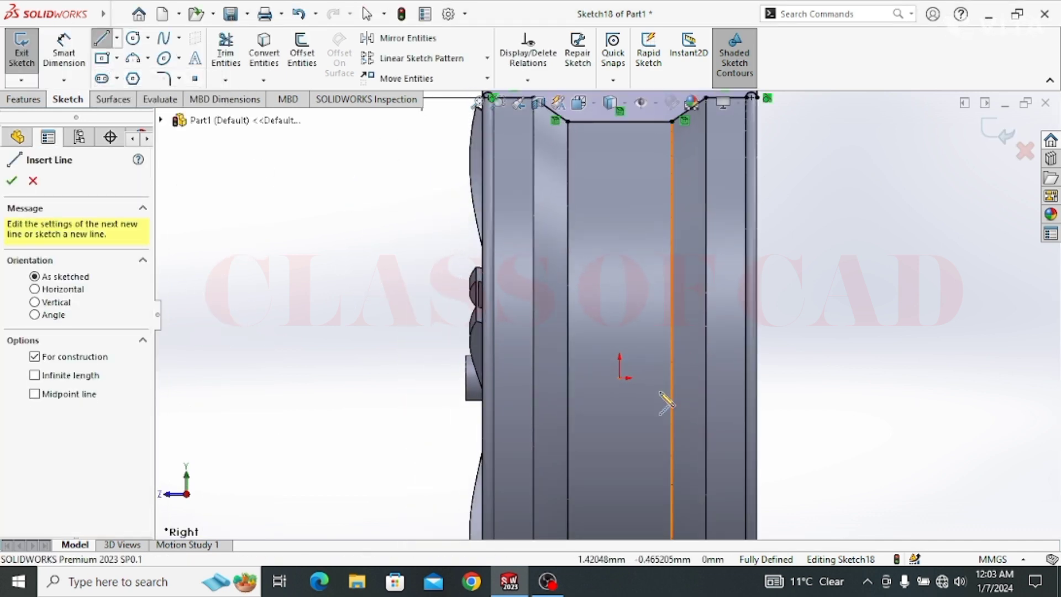
click(620, 377)
click(423, 378)
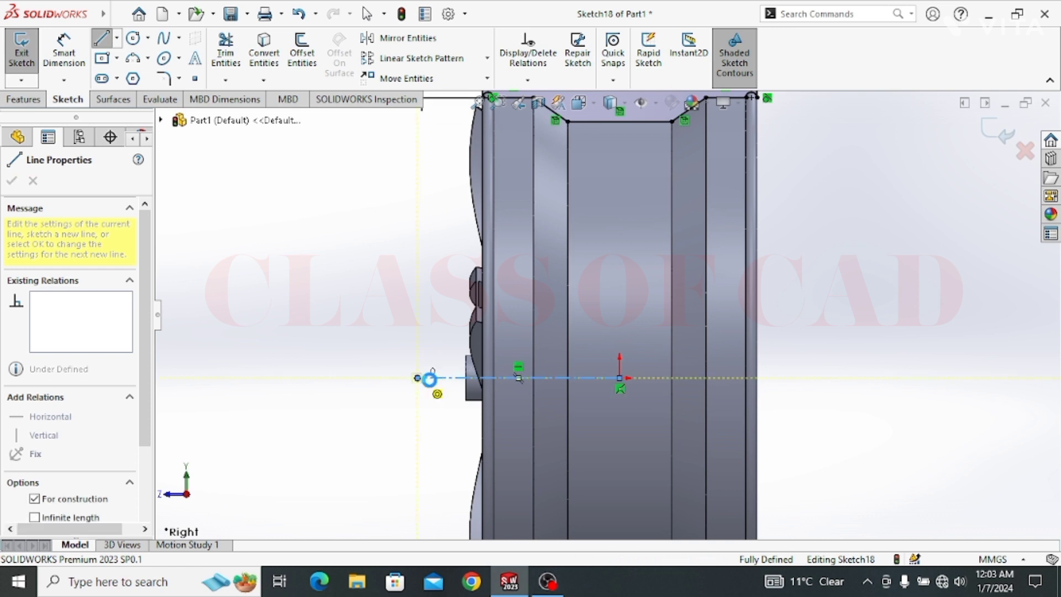
key(Escape)
scroll(585, 303, up, 1)
mouse_move(584, 323)
ctrl+middle_down()
mouse_move(490, 355)
mouse_move(485, 373)
ctrl+middle_up()
Revolve the closed tyre profile around the horizontal centerline to form a solid tyre on the rim
click(35, 100)
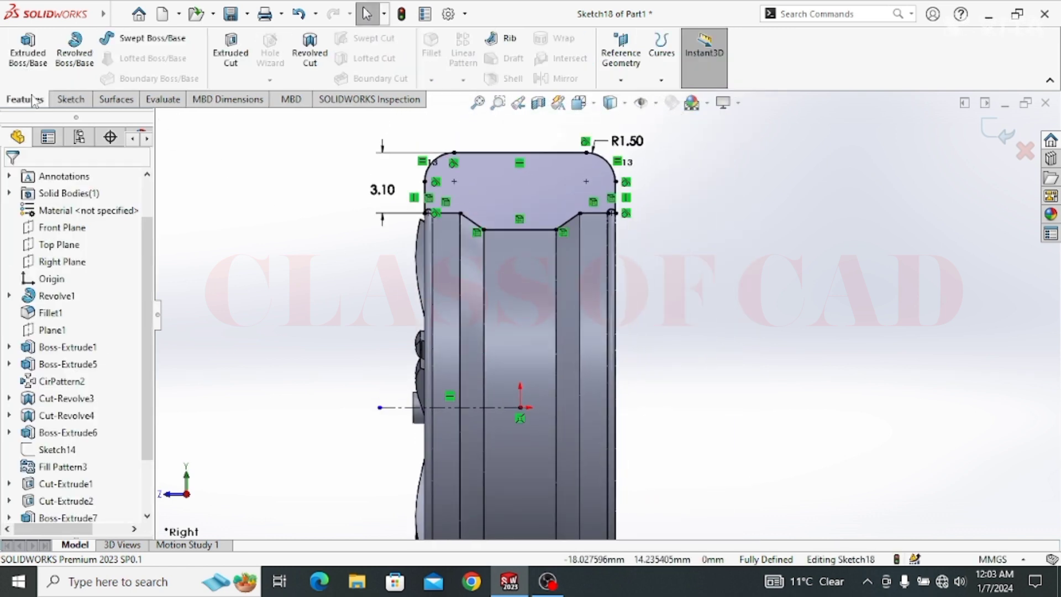
click(74, 48)
key(Return)
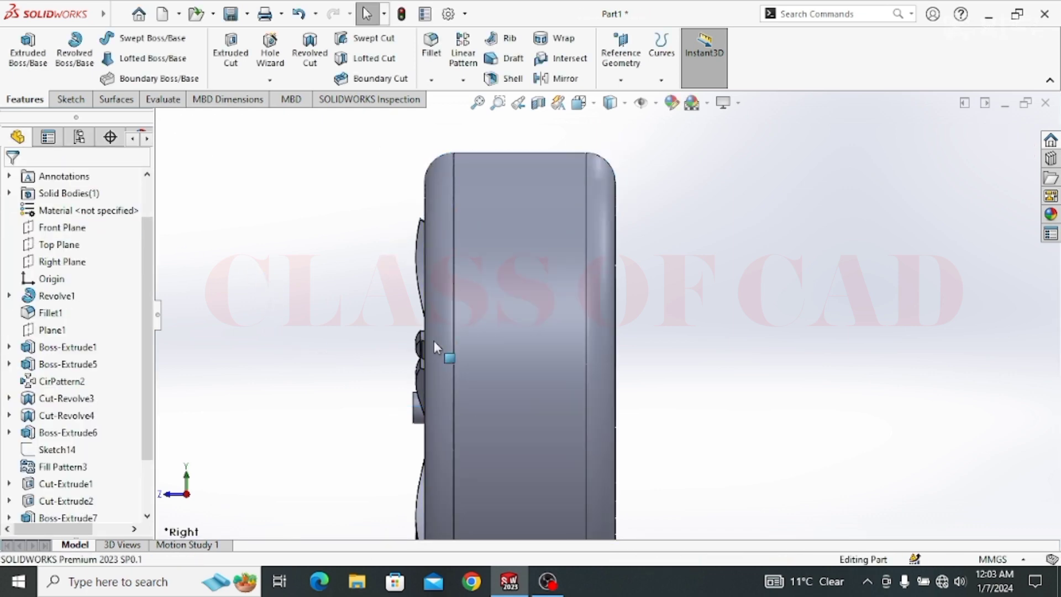
middle_drag(433, 340, 502, 360)
scroll(502, 360, up, 2)
middle_drag(434, 381, 354, 404)
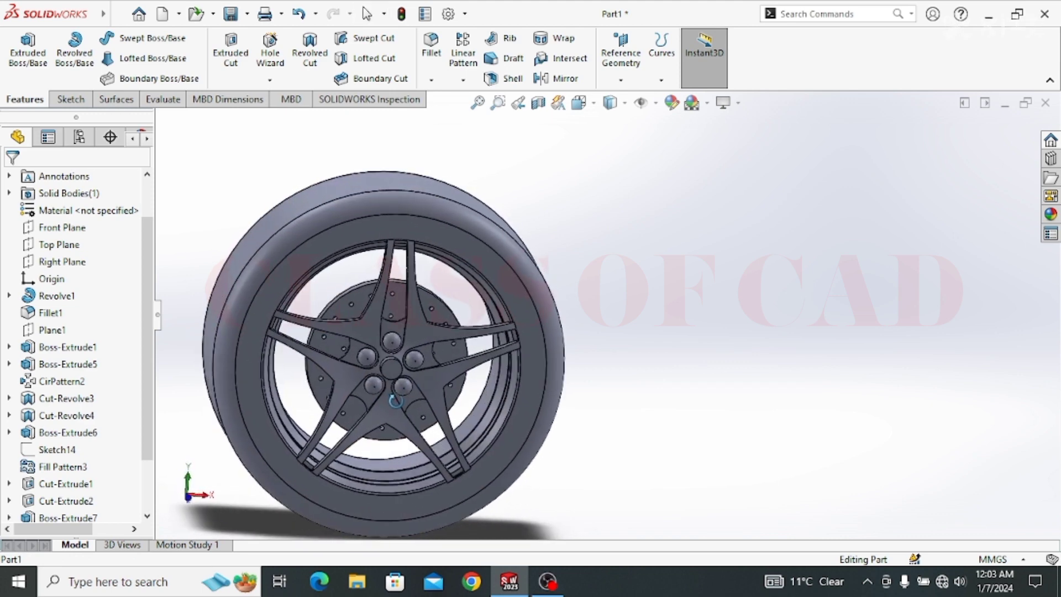
Apply the tire tread appearance from the textured rubber materials to the tyre's revolve feature
scroll(67, 487, down, 3)
click(65, 501)
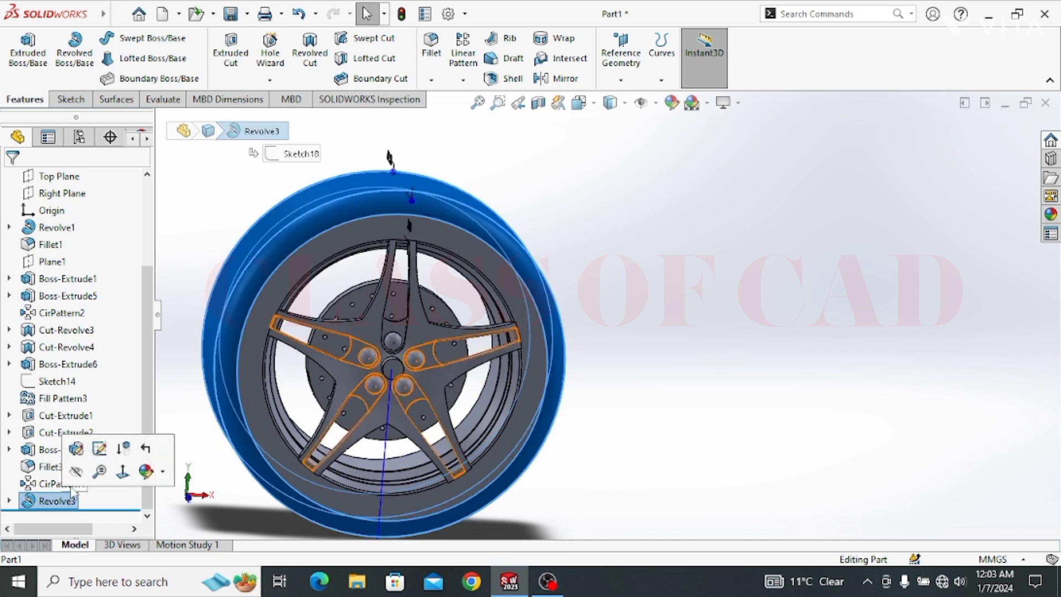
click(145, 471)
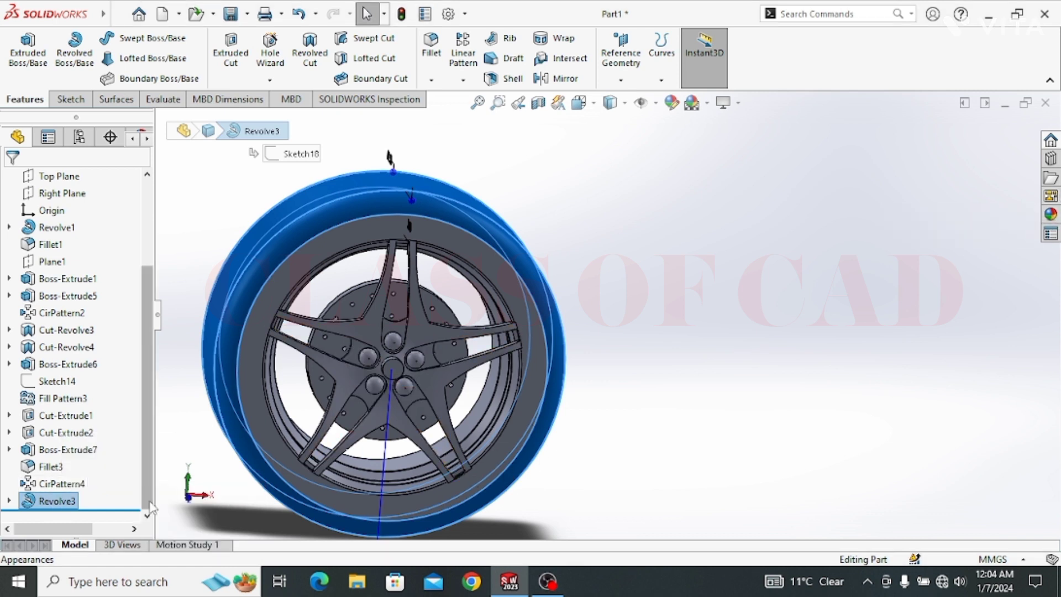
click(75, 503)
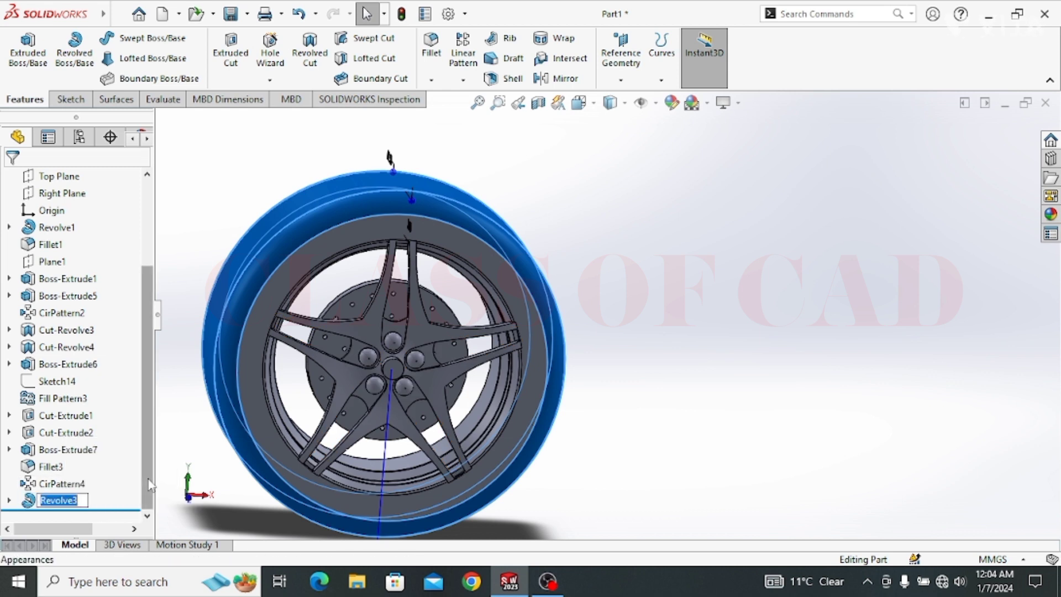
click(195, 467)
click(61, 500)
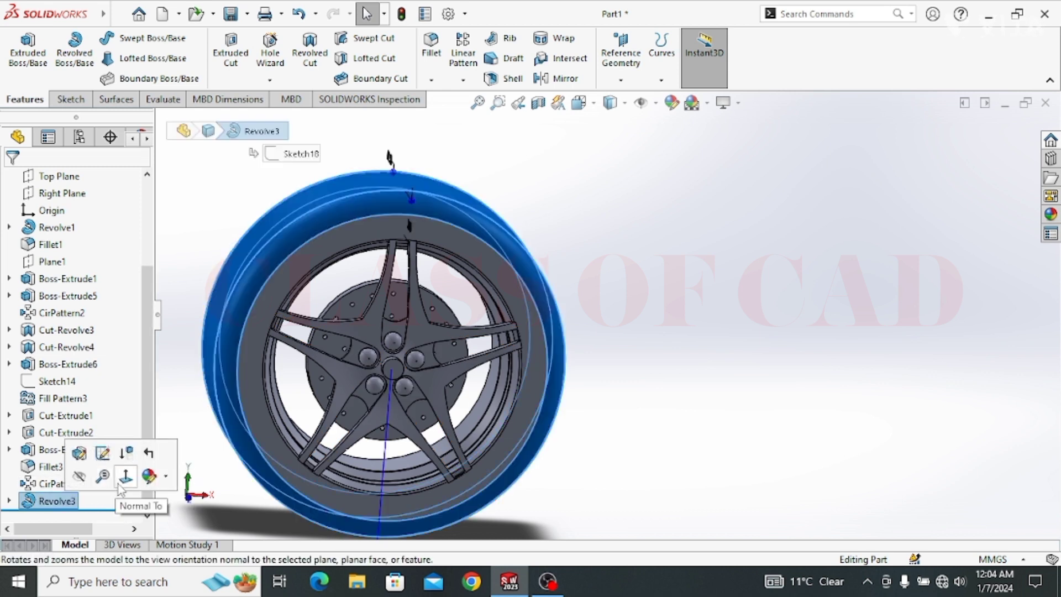
click(149, 478)
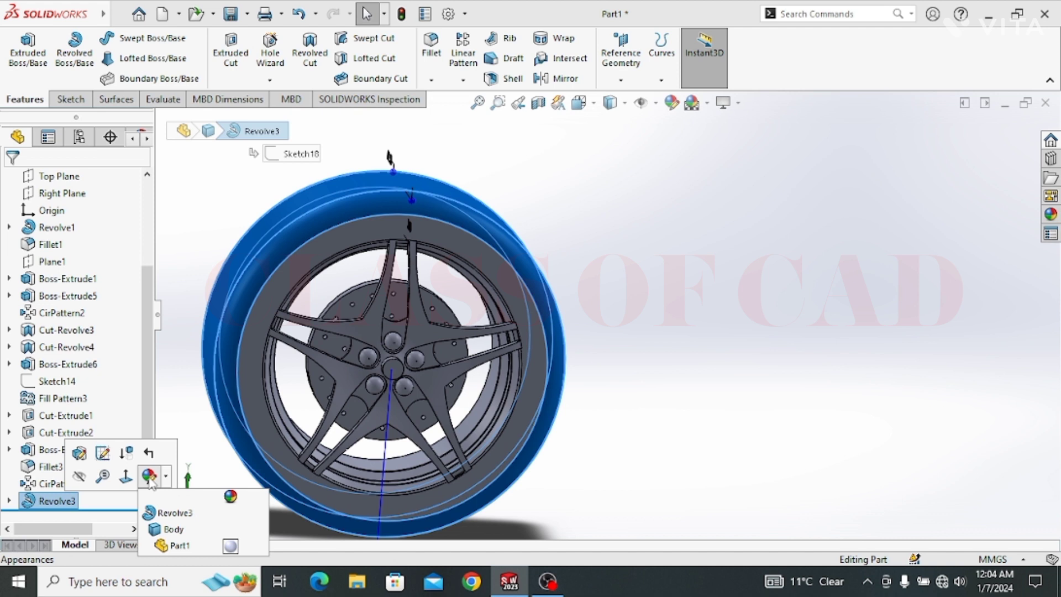
click(174, 512)
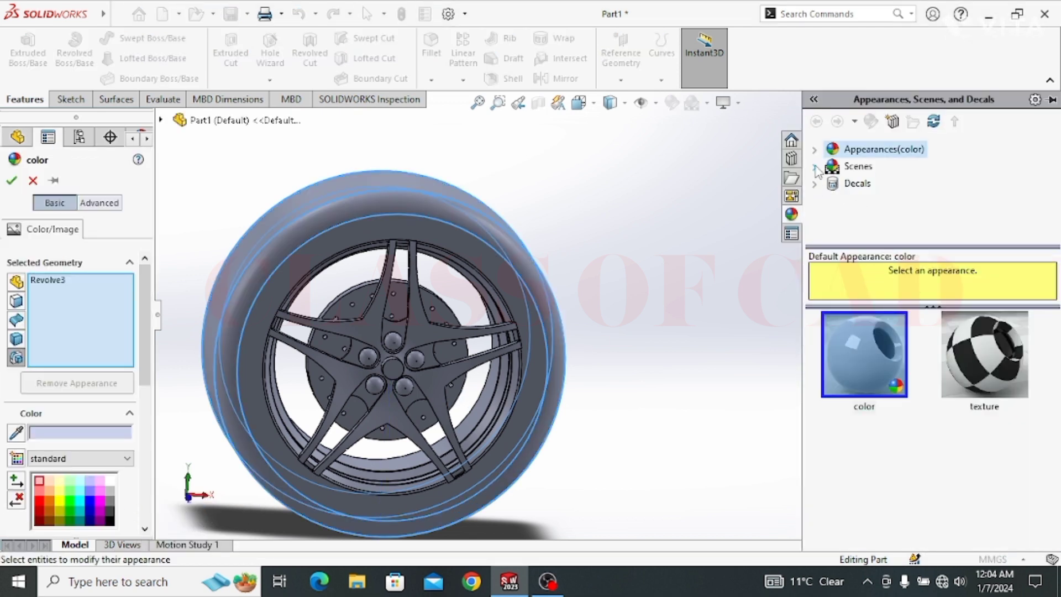
click(815, 168)
click(816, 150)
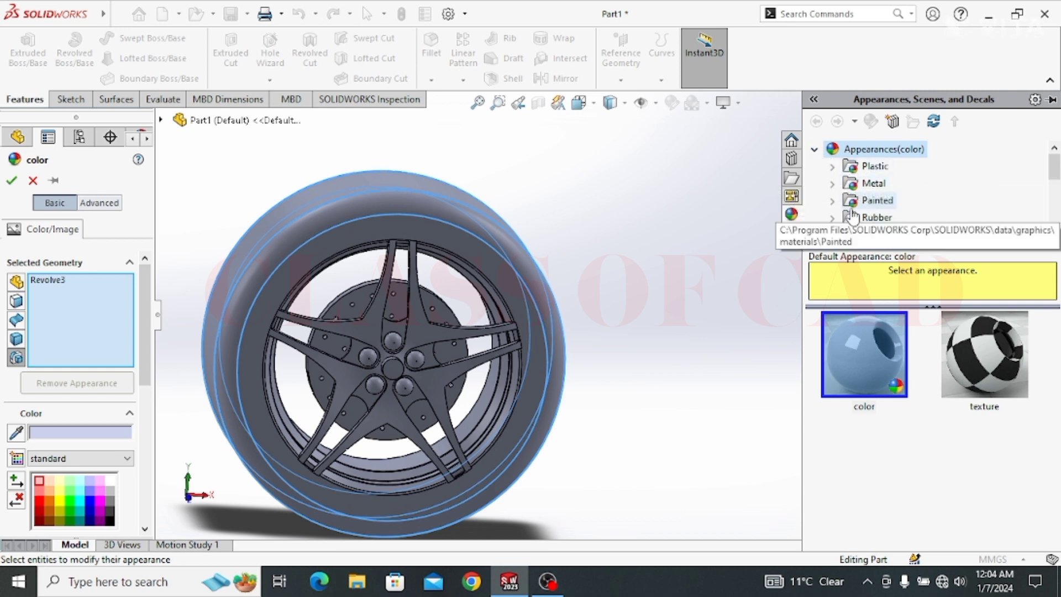
click(835, 218)
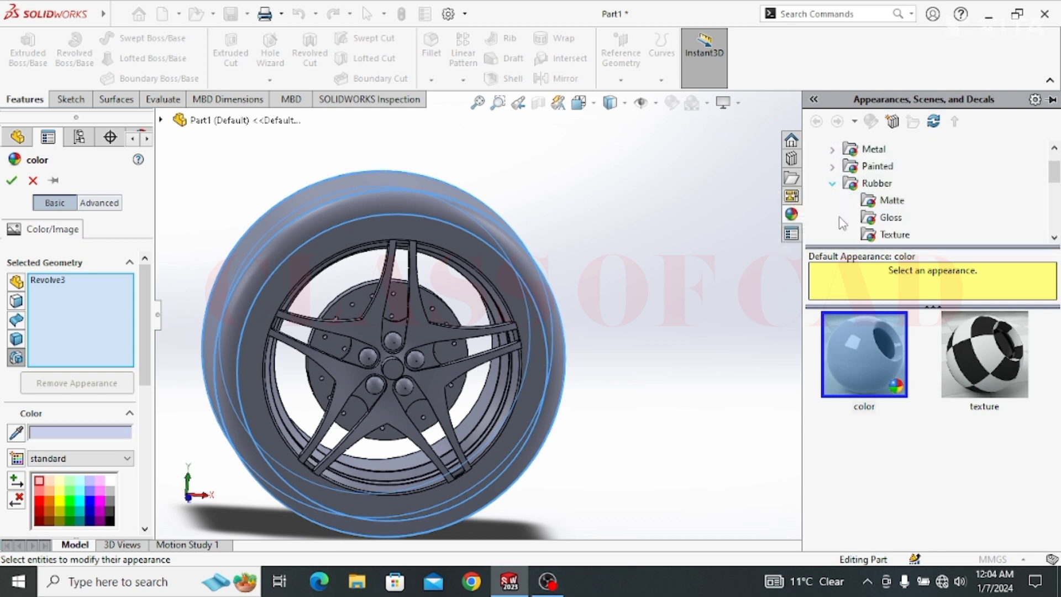
click(890, 235)
click(880, 374)
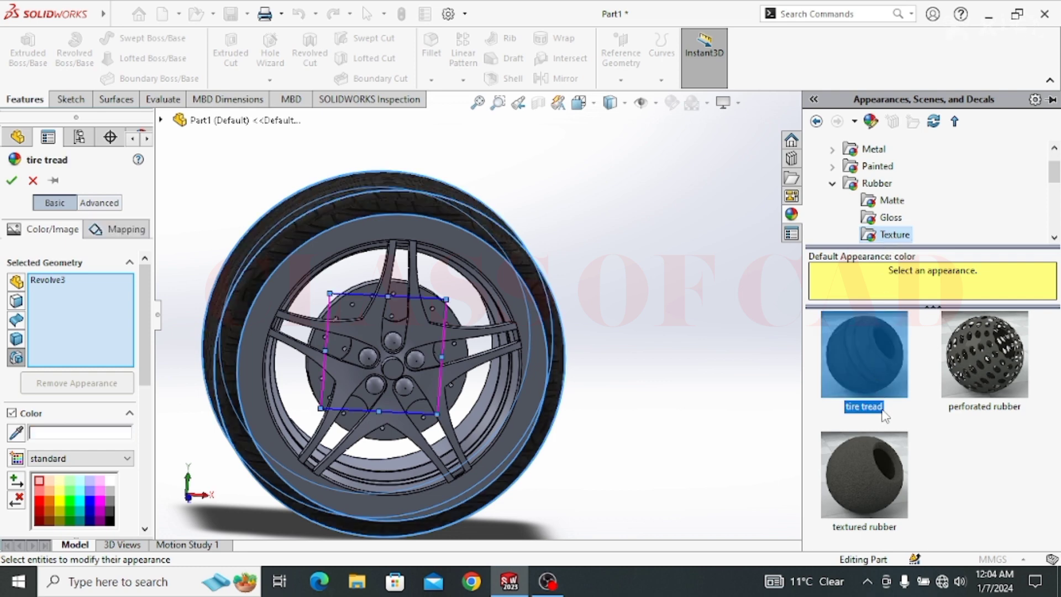
click(13, 179)
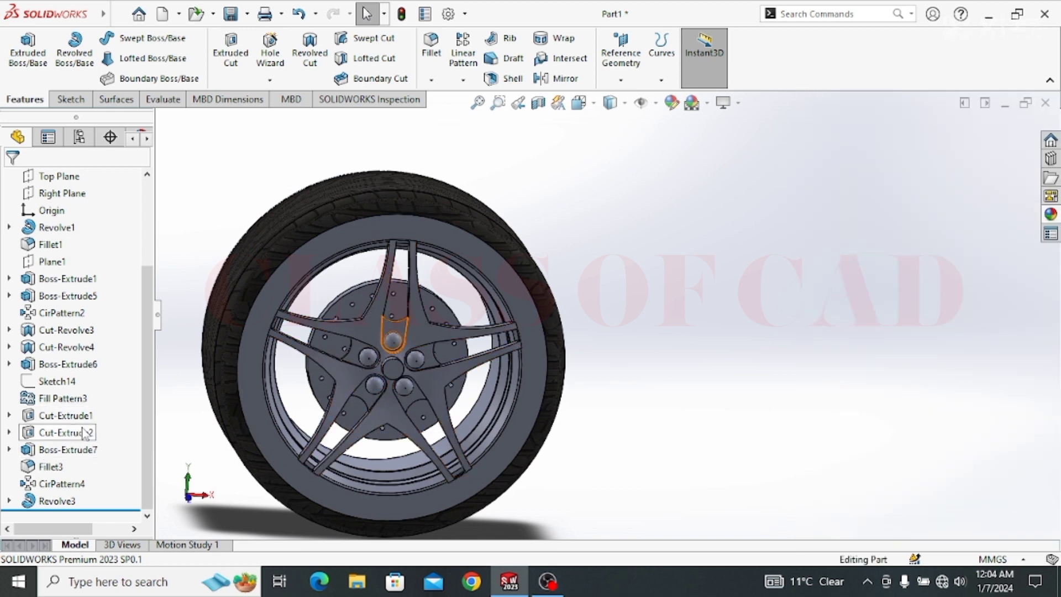
Apply the polished steel metal appearance to the rim's base revolve, Revolve1, and its fillet, Fillet1
scroll(65, 305, up, 2)
scroll(61, 318, up, 1)
click(56, 330)
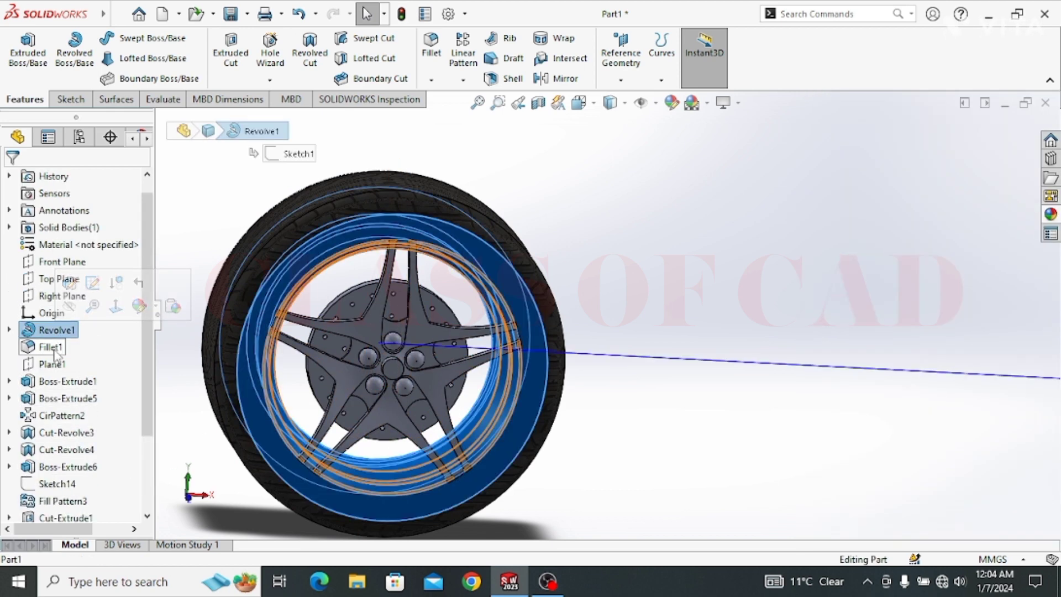
ctrl+click(49, 347)
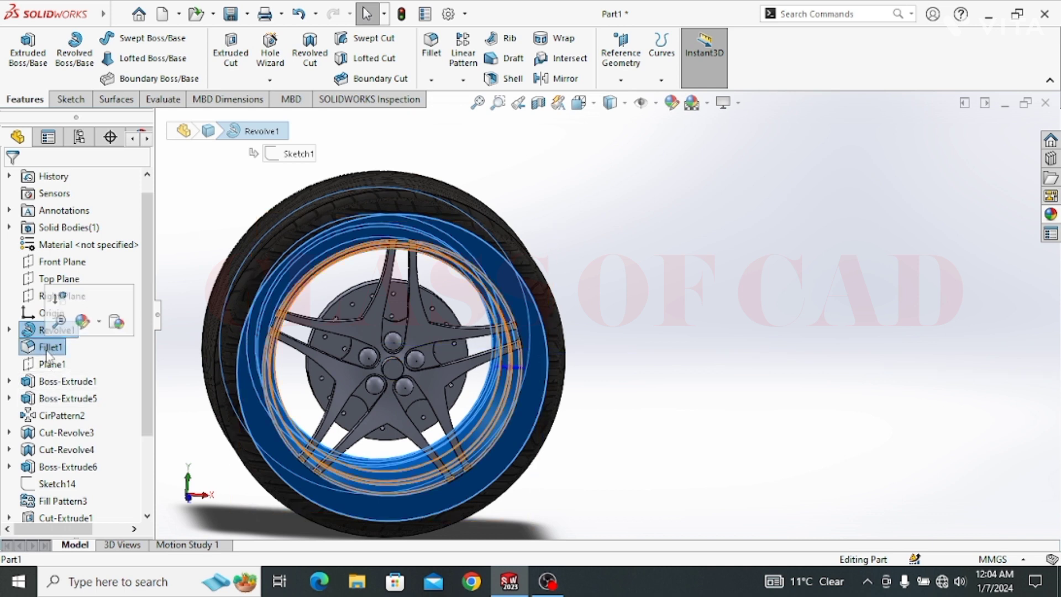
click(87, 325)
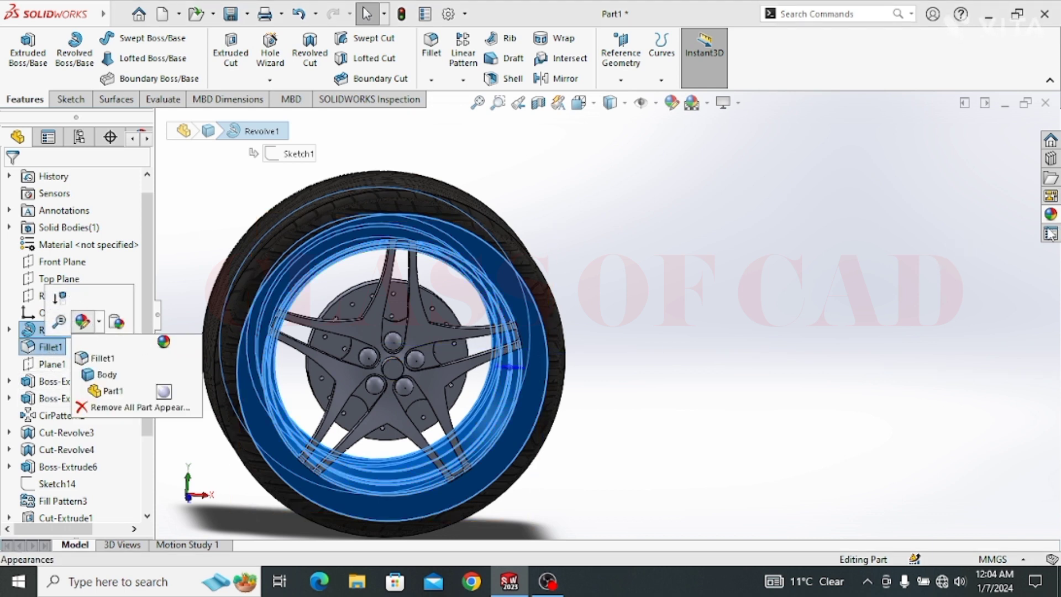
click(134, 360)
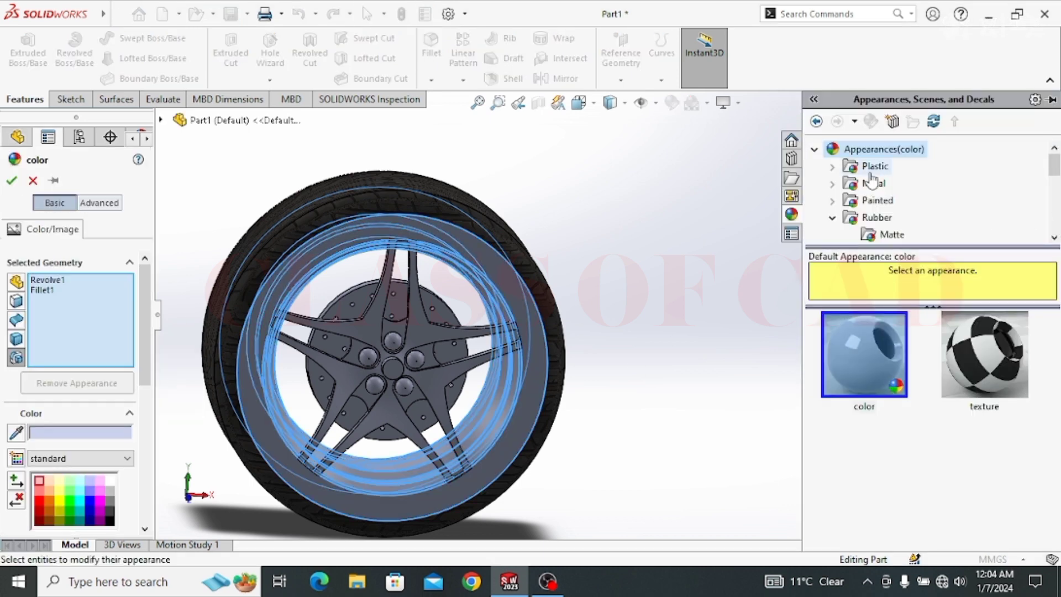
click(873, 183)
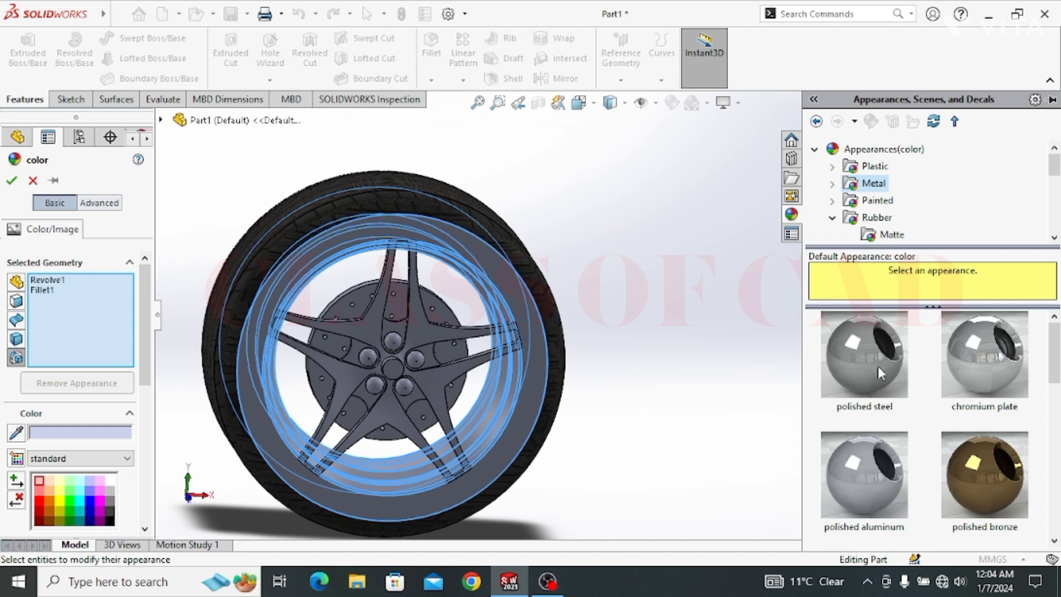
click(881, 364)
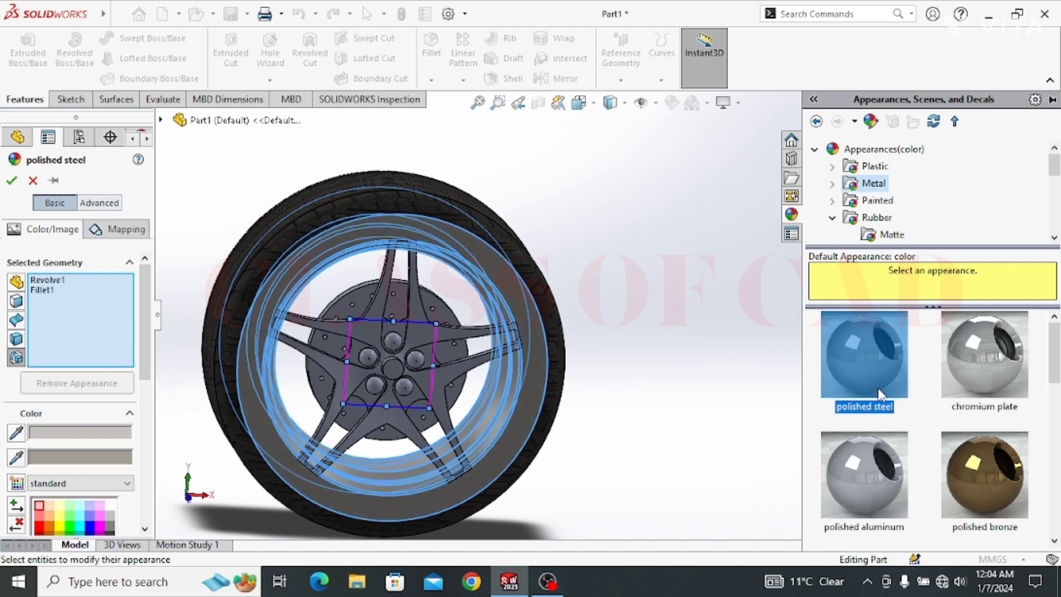
click(12, 181)
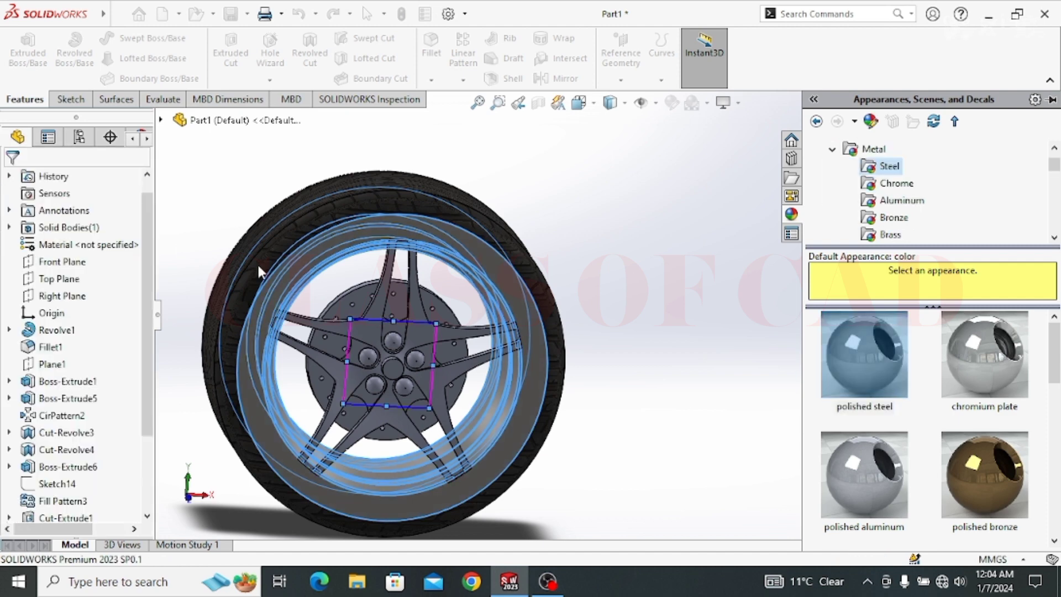
middle_drag(640, 367, 534, 415)
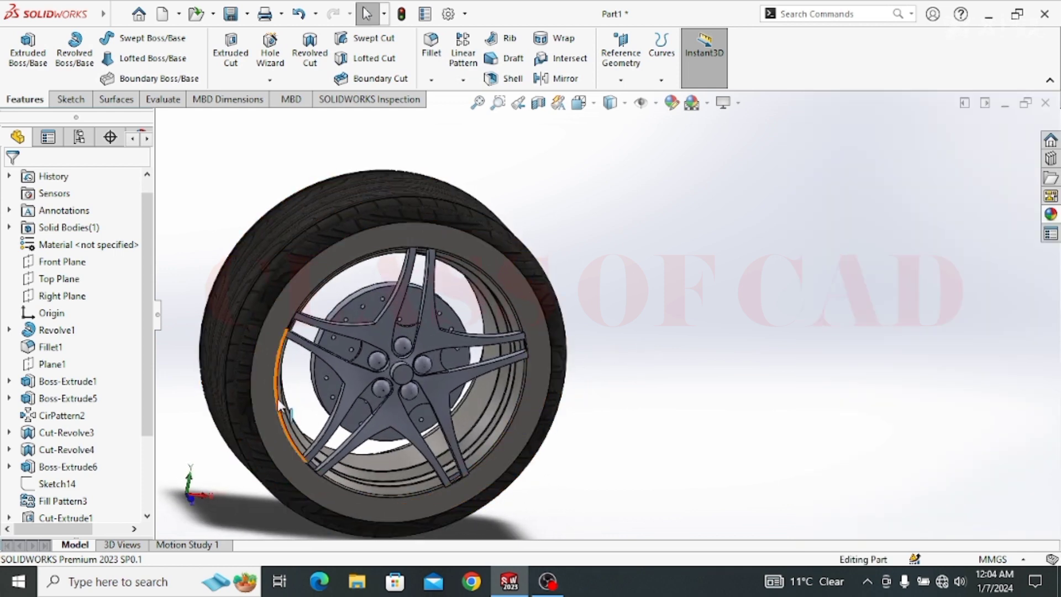
scroll(282, 397, down, 3)
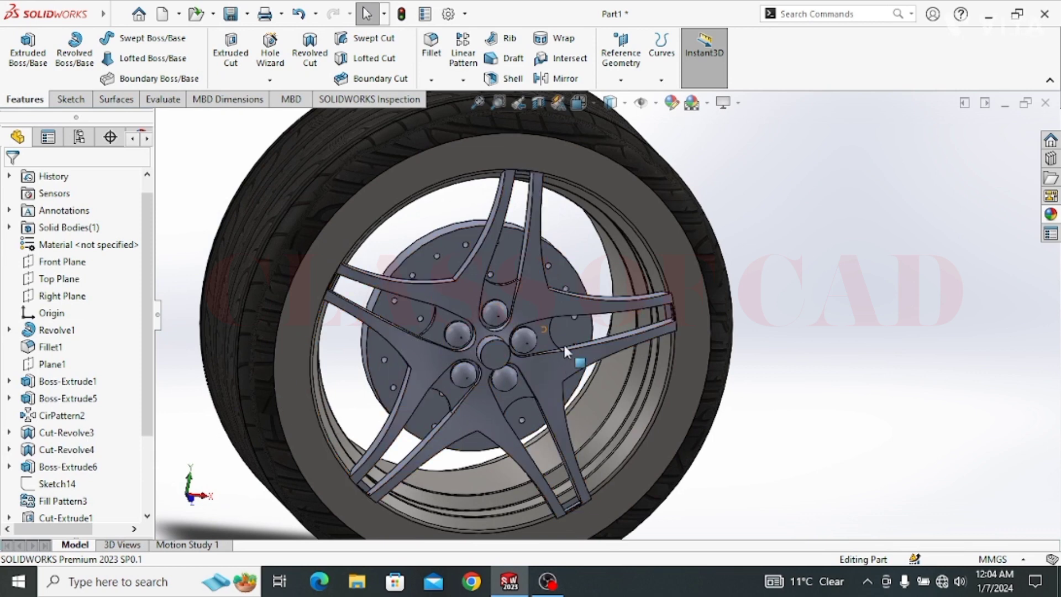